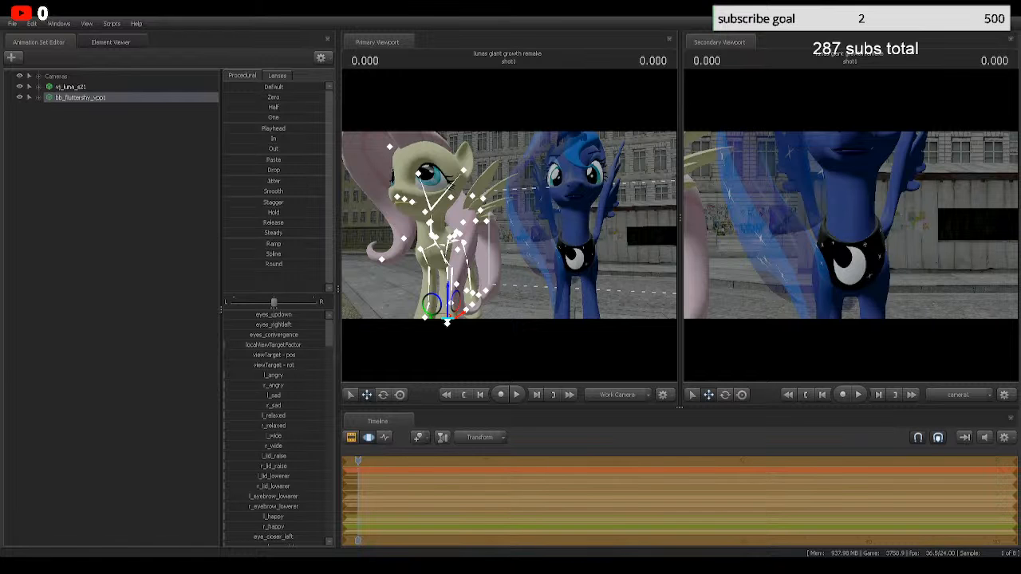
Step: Move the Fluttershy model farther away from Luna, out of the camera1 view, and deselect it
drag(509, 225, 437, 197)
drag(479, 239, 579, 236)
drag(510, 231, 473, 237)
click(112, 199)
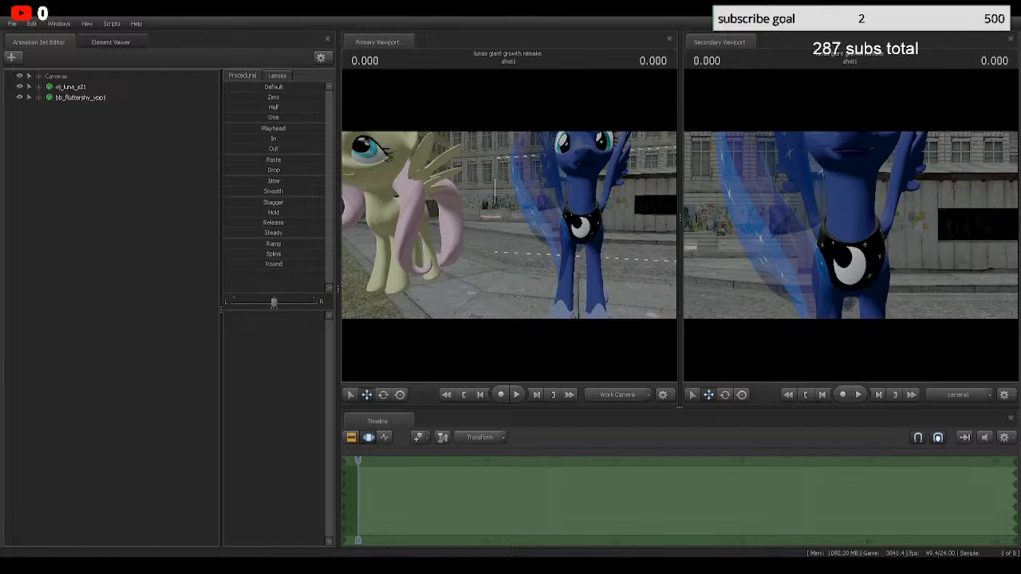
Step: Switch to Streamlabs Desktop, hide the Window Capture source, and return to the Select .MDL file window
key(alt+Tab)
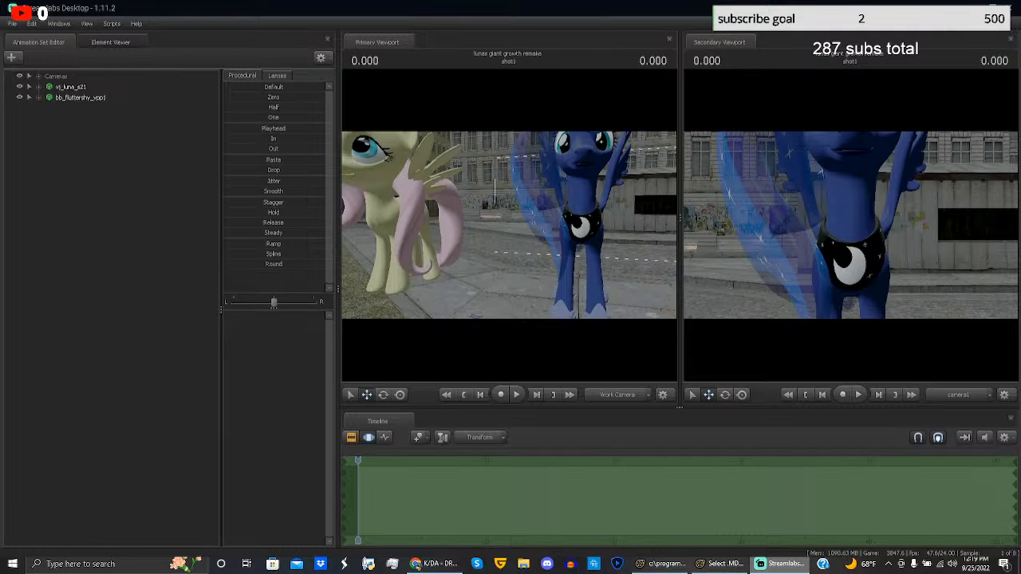
click(978, 436)
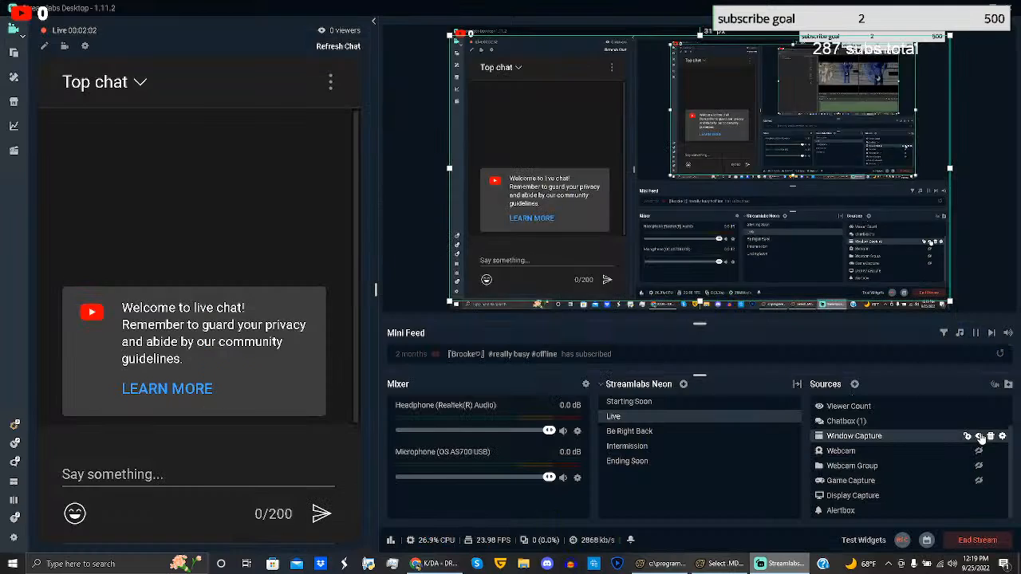
click(722, 564)
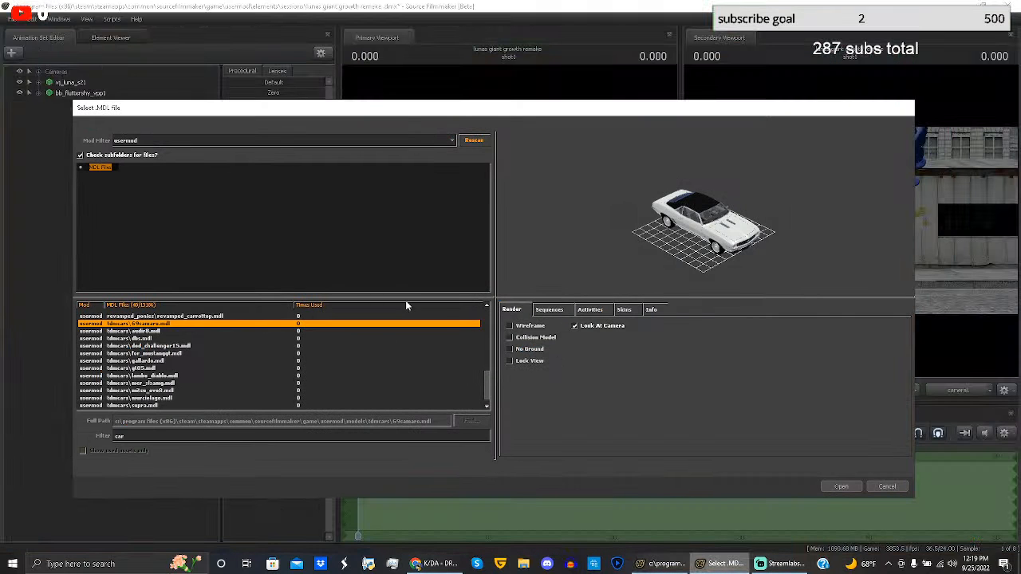
Step: Preview the tdmcars models in the filtered list, including audir8, dbs, 69camaro, supra and murcielago
click(181, 331)
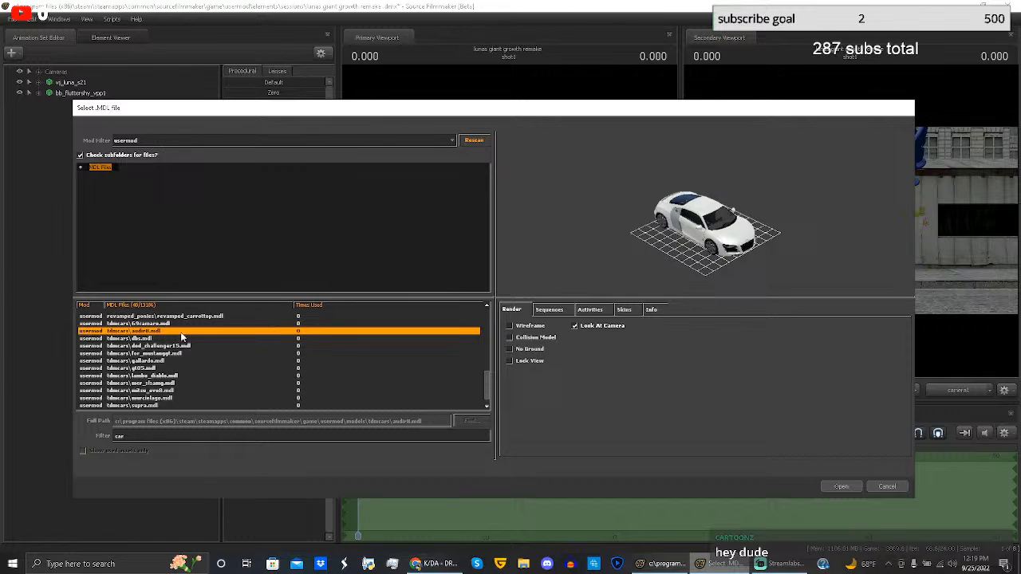
click(174, 340)
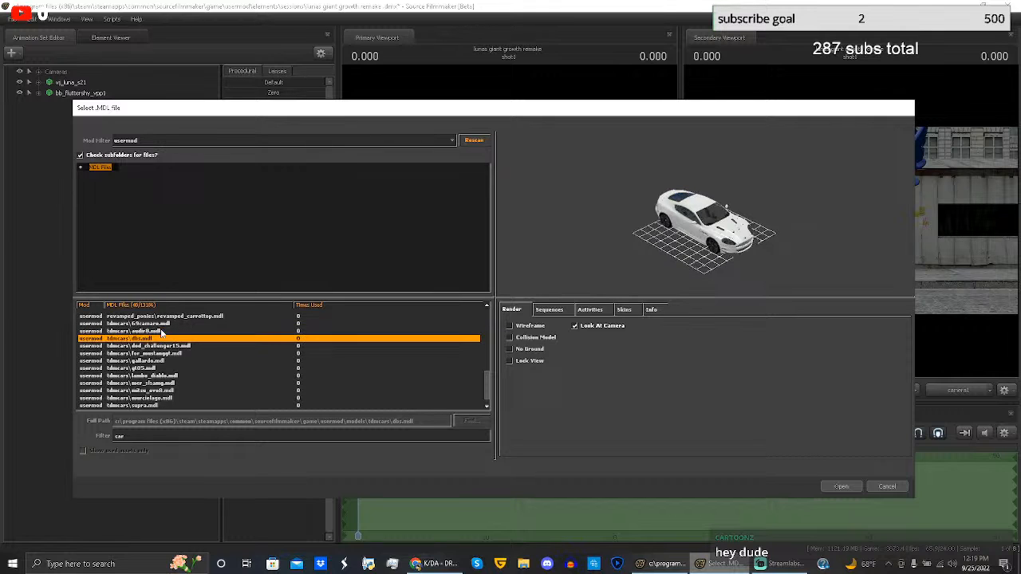
click(163, 332)
click(162, 324)
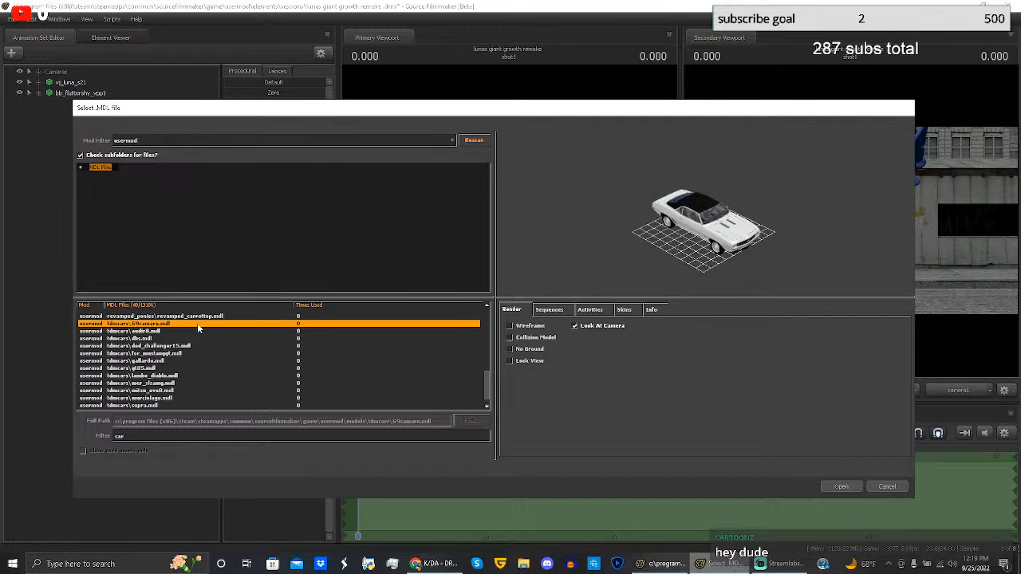
scroll(164, 368, down, 1)
scroll(165, 366, up, 2)
scroll(165, 366, down, 2)
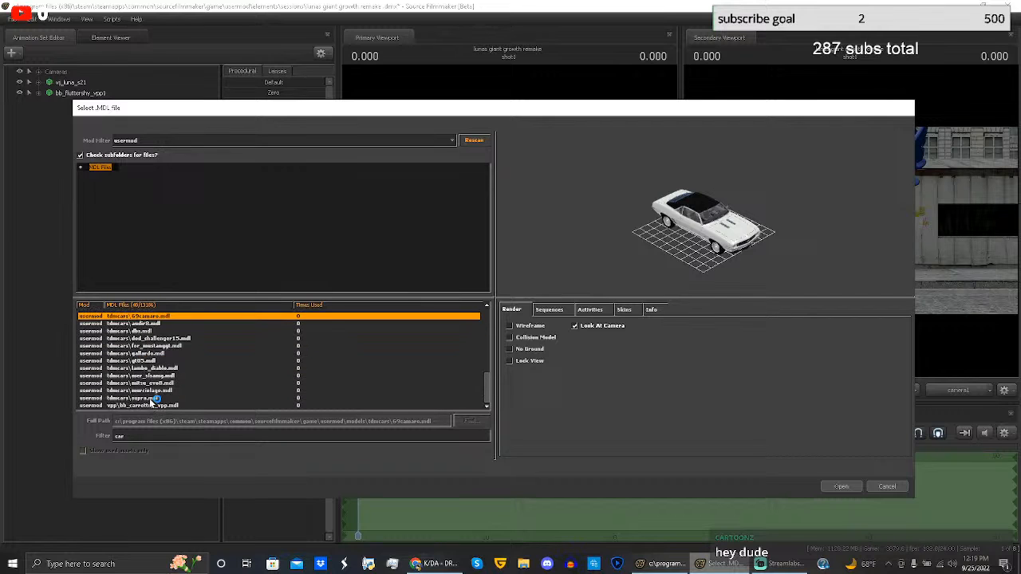
click(165, 396)
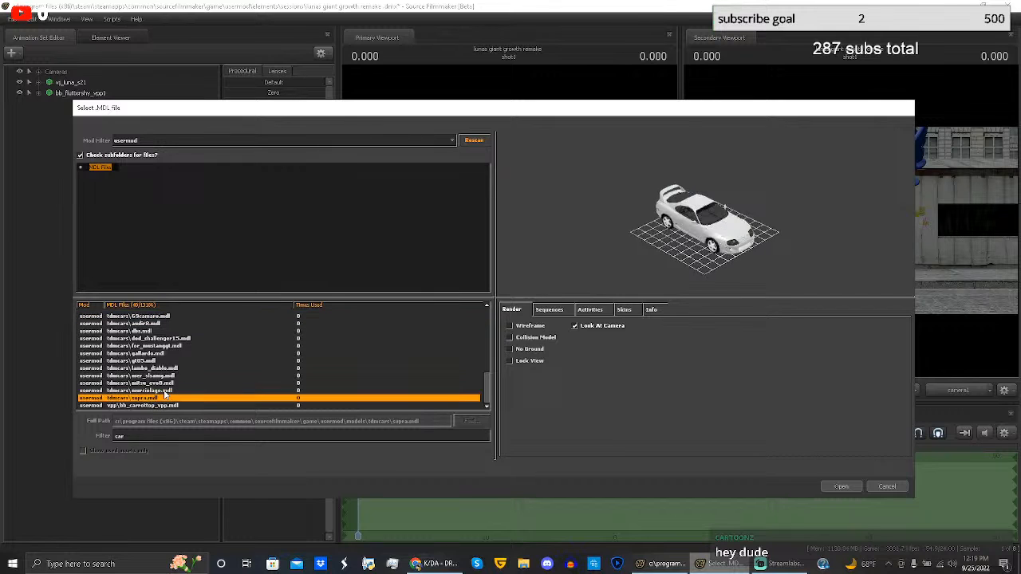
click(166, 391)
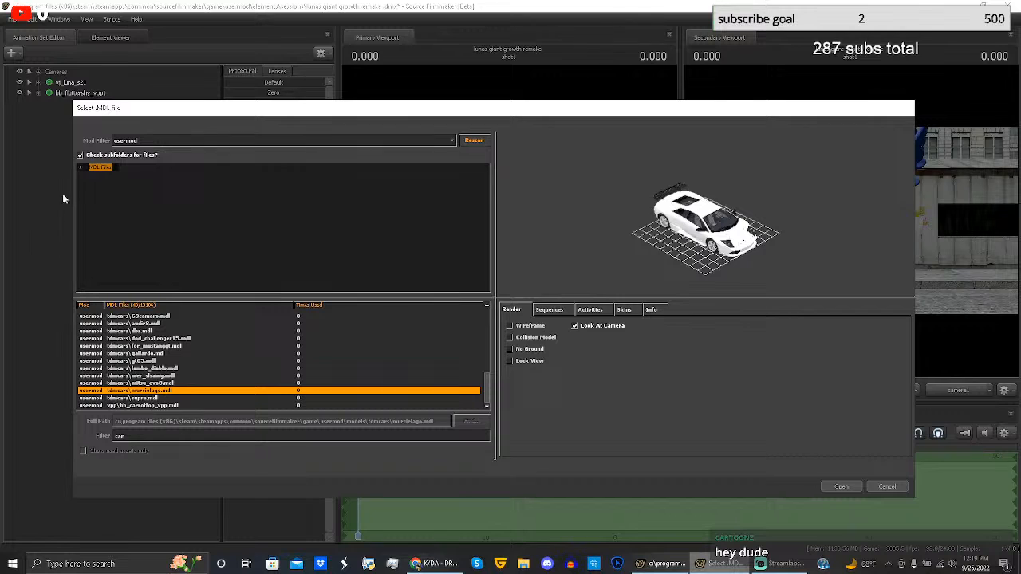
Step: Expand the MDL Files folder tree and clear the car text from the model filter
click(82, 168)
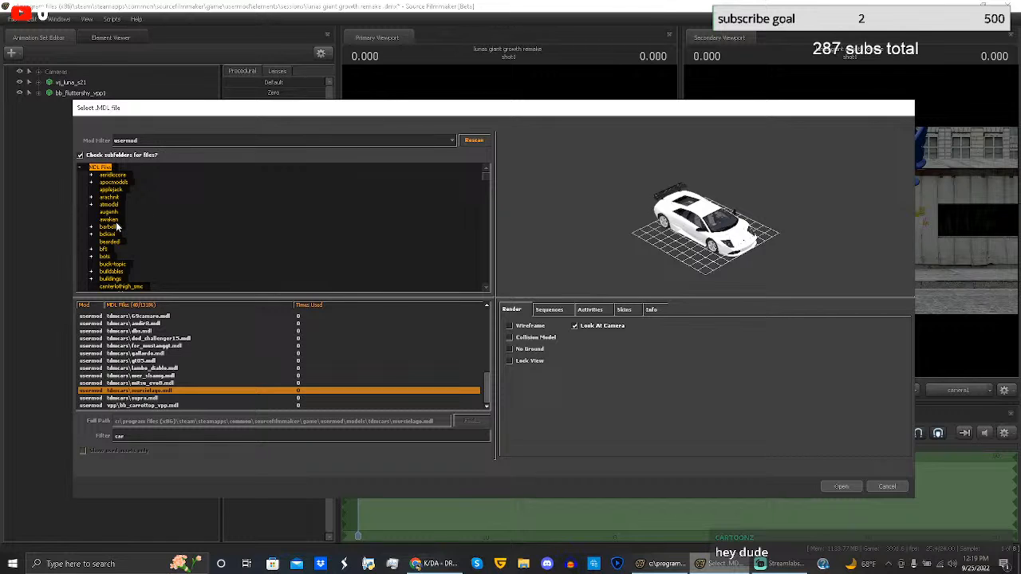
scroll(155, 215, down, 2)
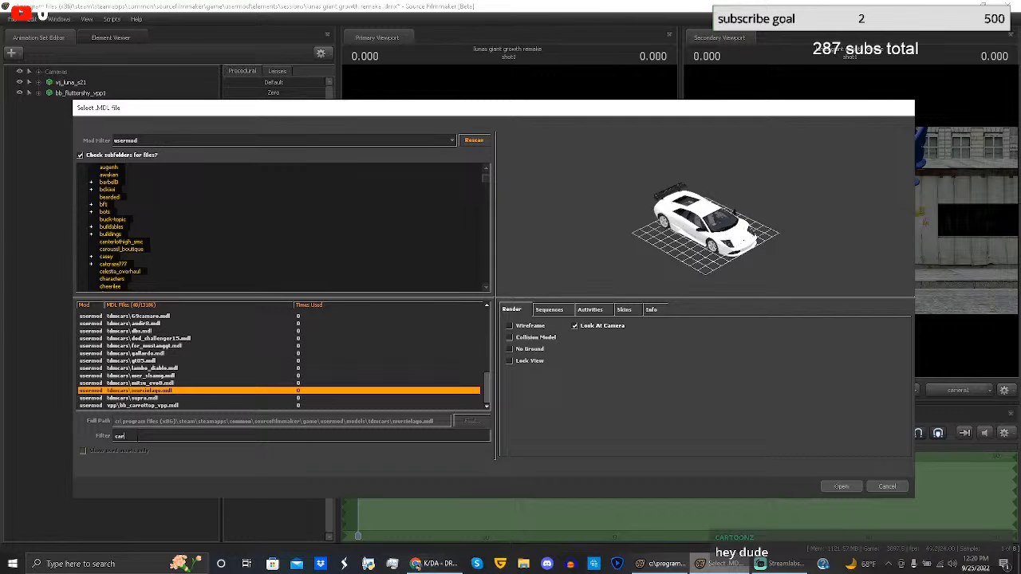
key(BackSpace)
key(BackSpace)
key(BackSpace)
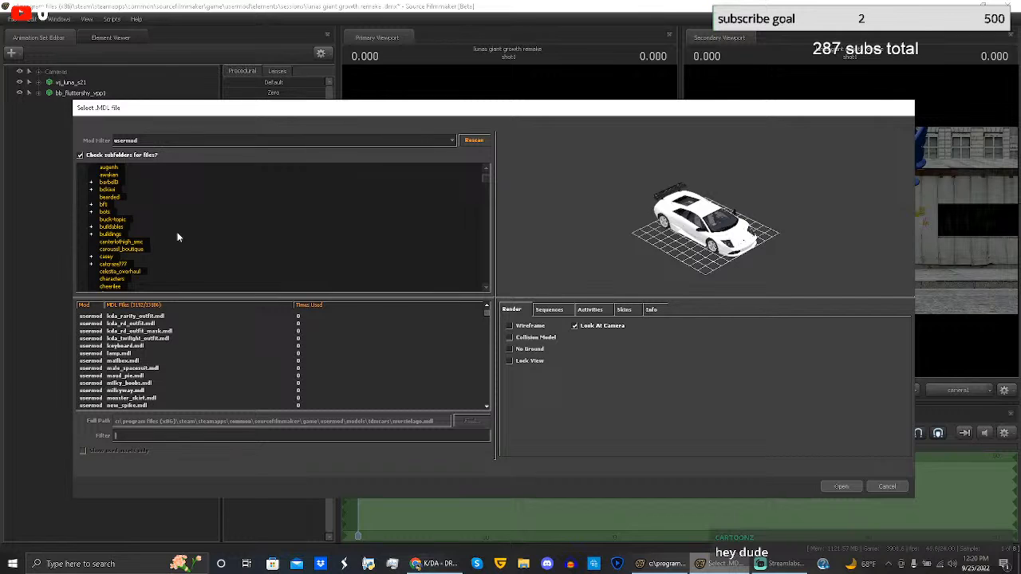
Step: Browse the colum and clubhouse model folders and preview the clubhouse's house.mdl
scroll(179, 232, down, 3)
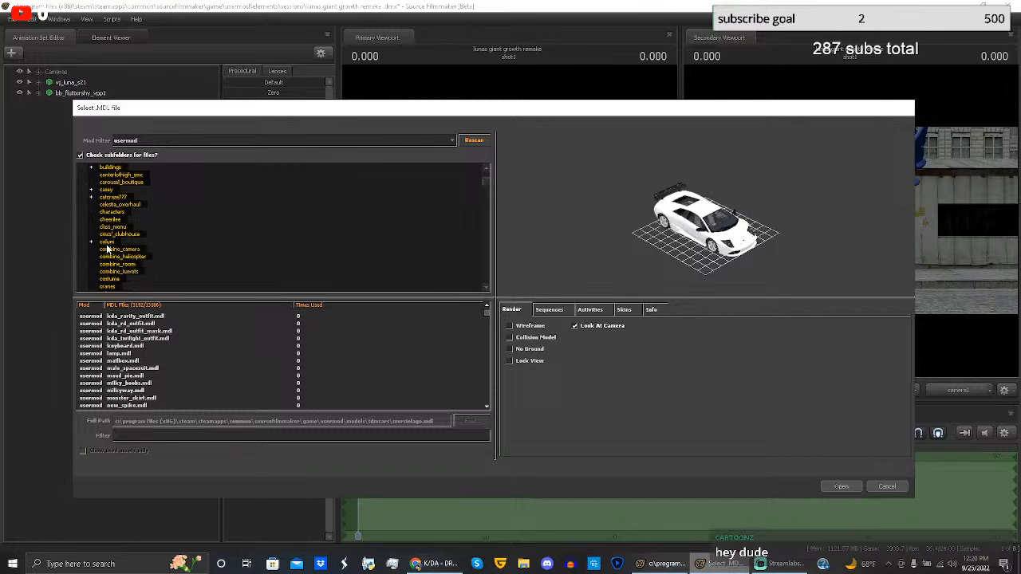
click(97, 242)
click(117, 251)
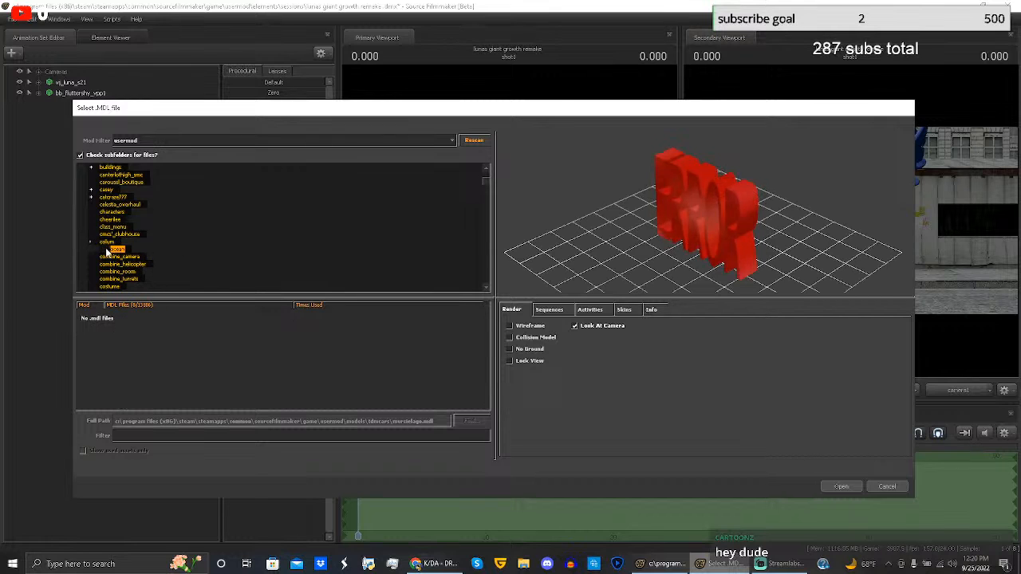
click(95, 241)
click(120, 234)
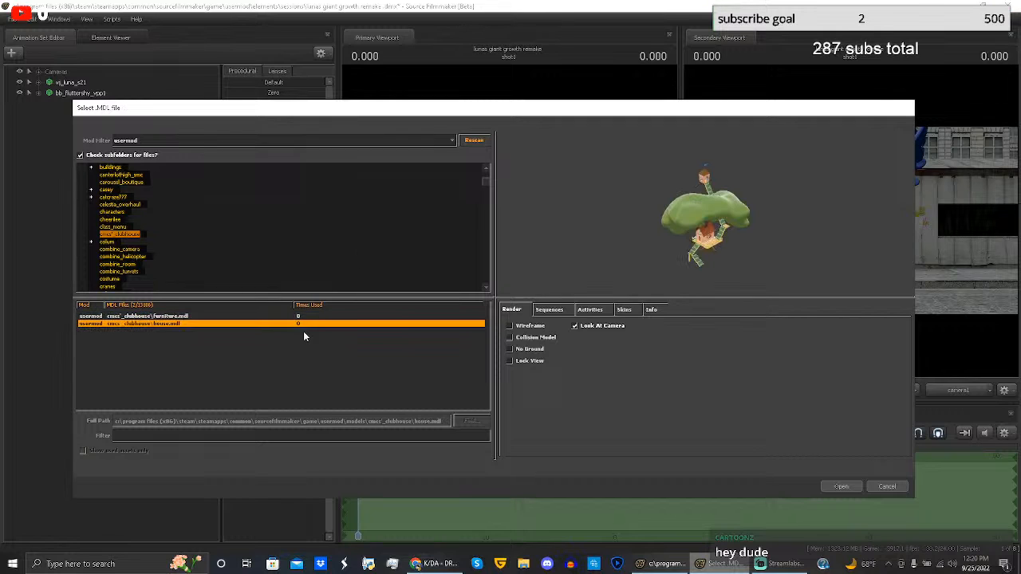
Step: Collapse the folder tree back to all MDL files and filter the models by "edplus"
scroll(145, 207, up, 5)
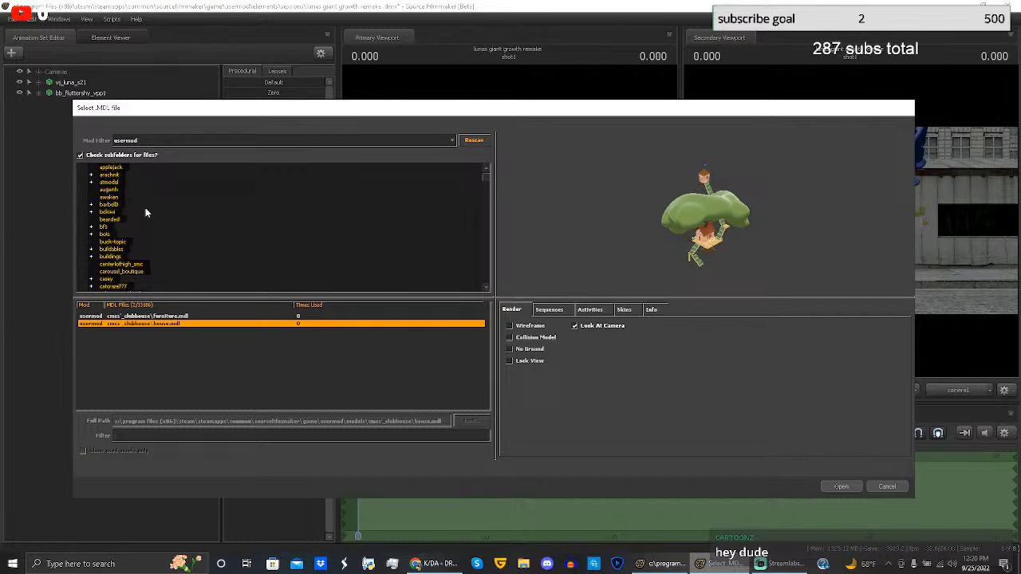
click(100, 168)
click(80, 167)
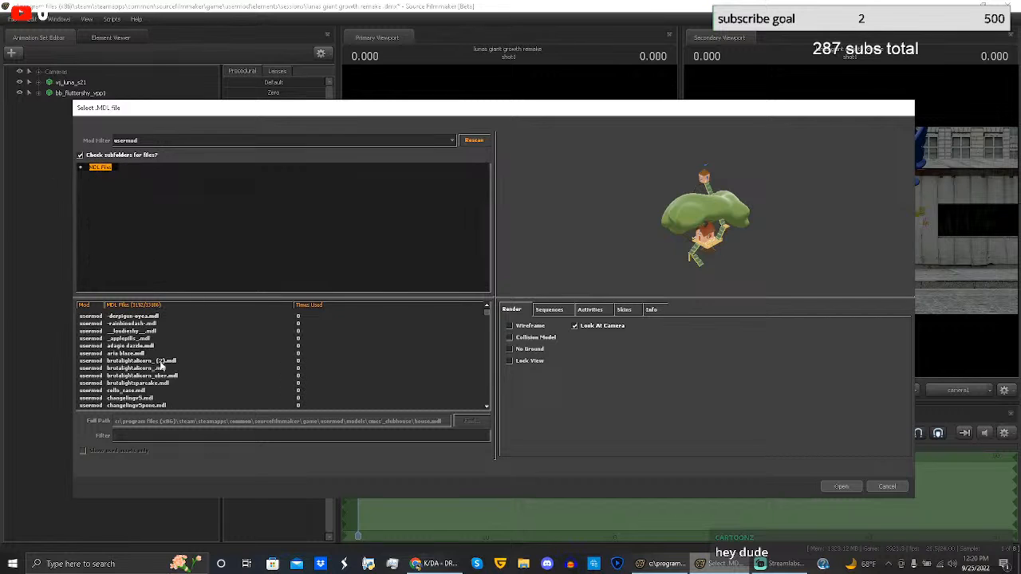
click(172, 435)
text(e)
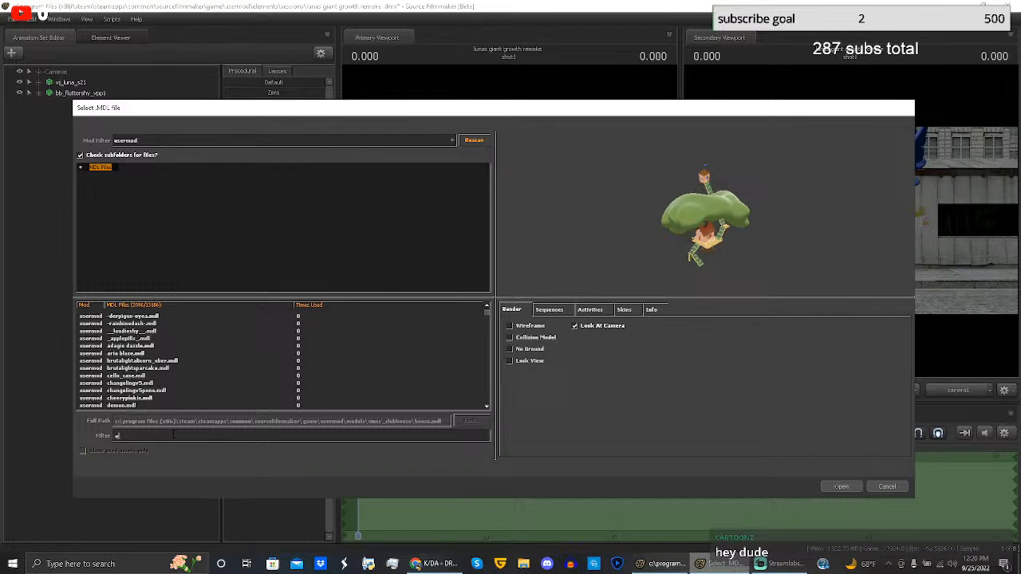
text(dp)
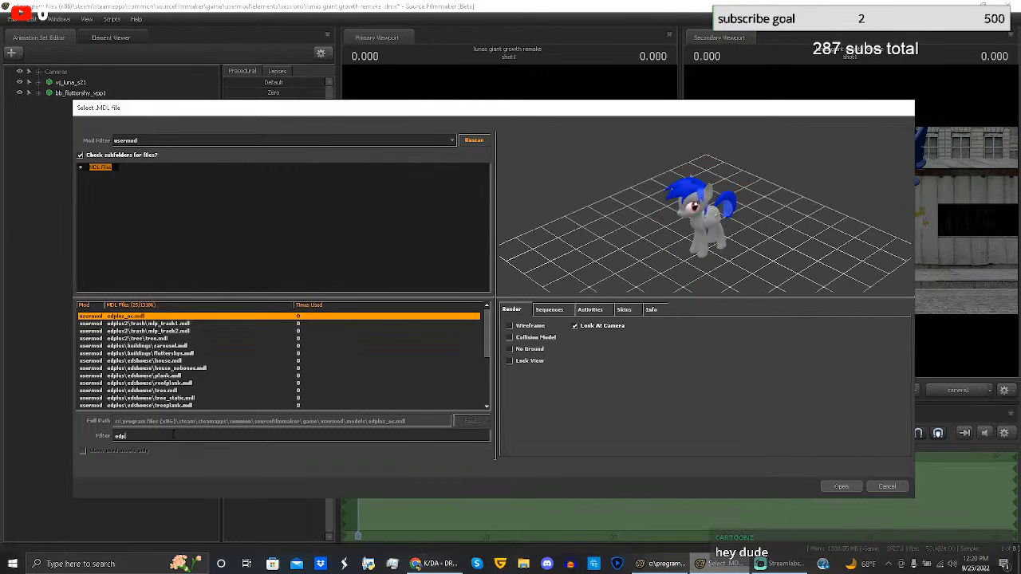
text(lus)
Step: Preview the edplus tree3_low, tree3, house2_custom, house2 and house1 models
scroll(232, 350, down, 4)
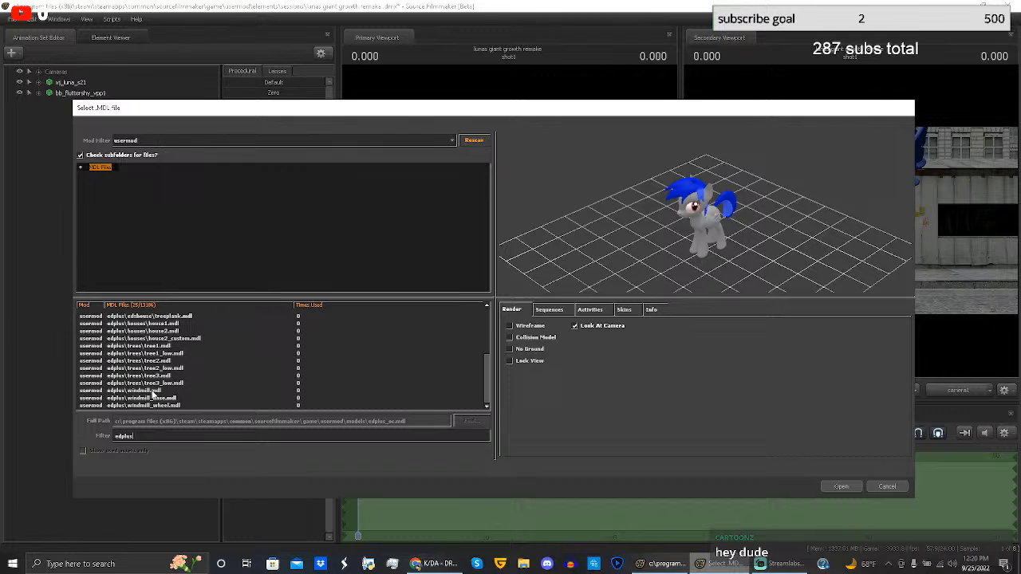
click(173, 389)
click(170, 384)
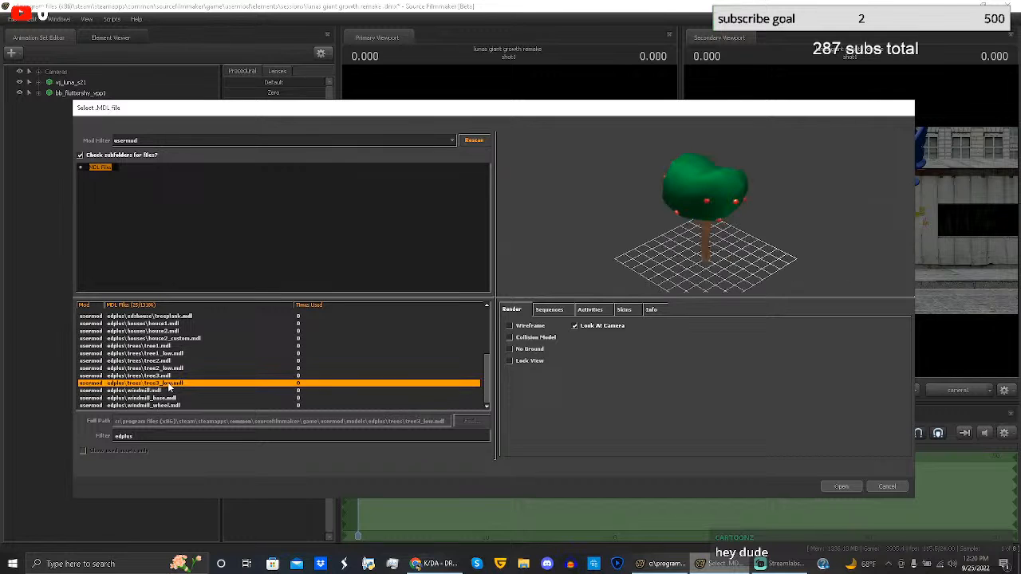
click(171, 375)
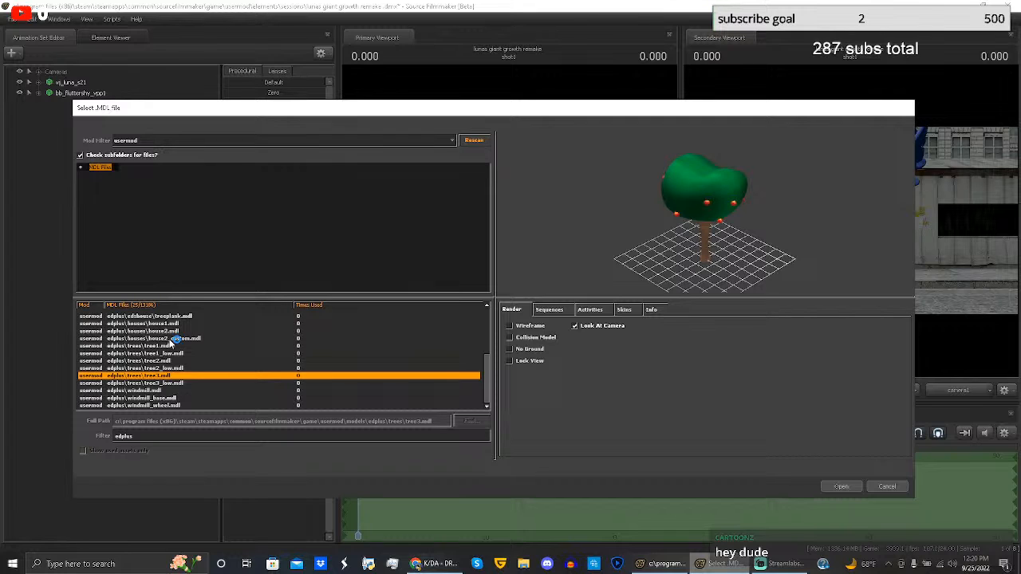
click(172, 339)
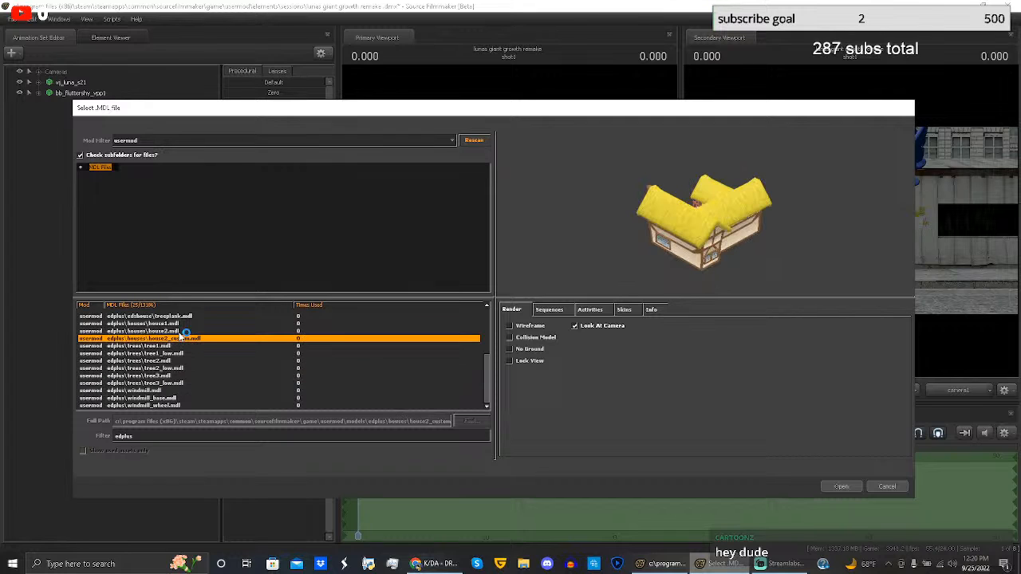
click(180, 330)
click(180, 324)
scroll(203, 367, up, 3)
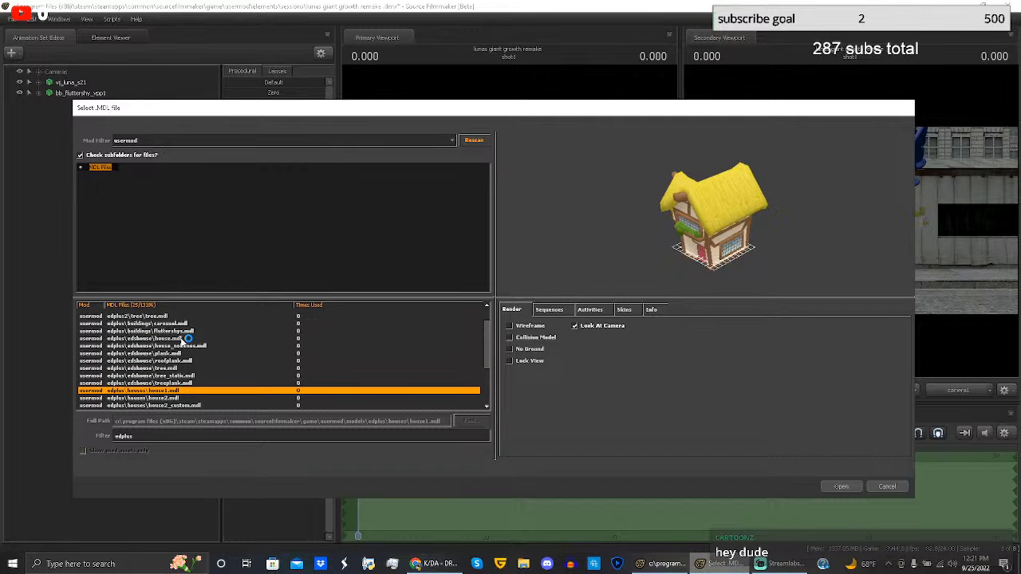
Step: Add the model edplus\edshouse\house.mdl to the shot and view it around both ponies
click(184, 338)
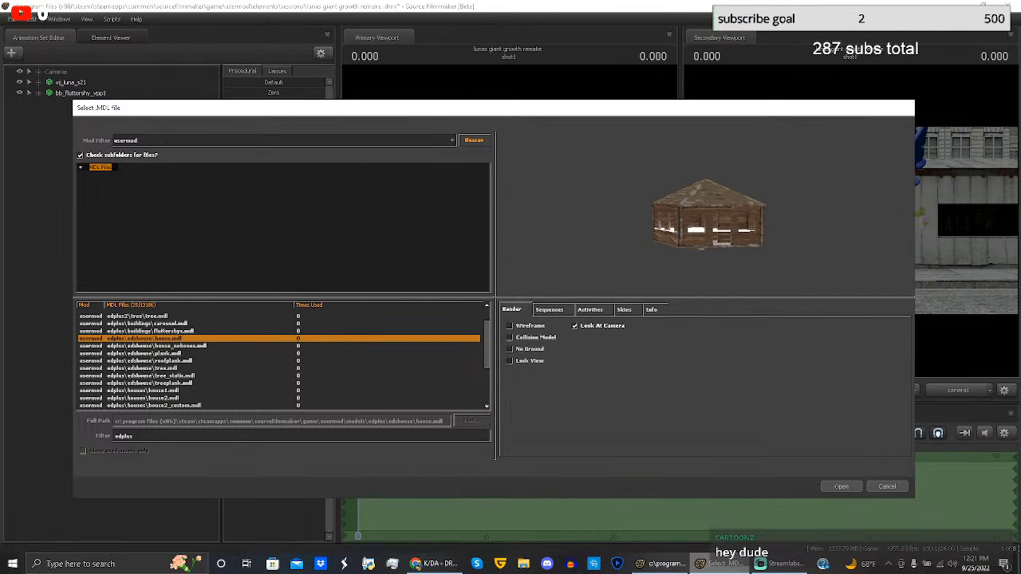
click(830, 484)
scroll(565, 300, down, 10)
key(s)
drag(509, 220, 465, 208)
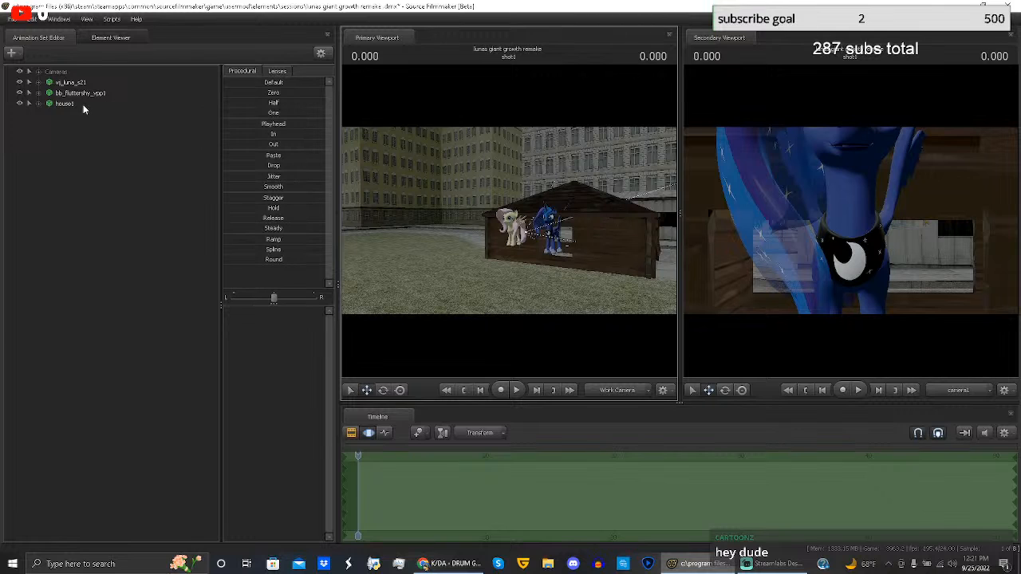
Step: Add override materials to the newly placed house model
click(83, 105)
right_click(83, 105)
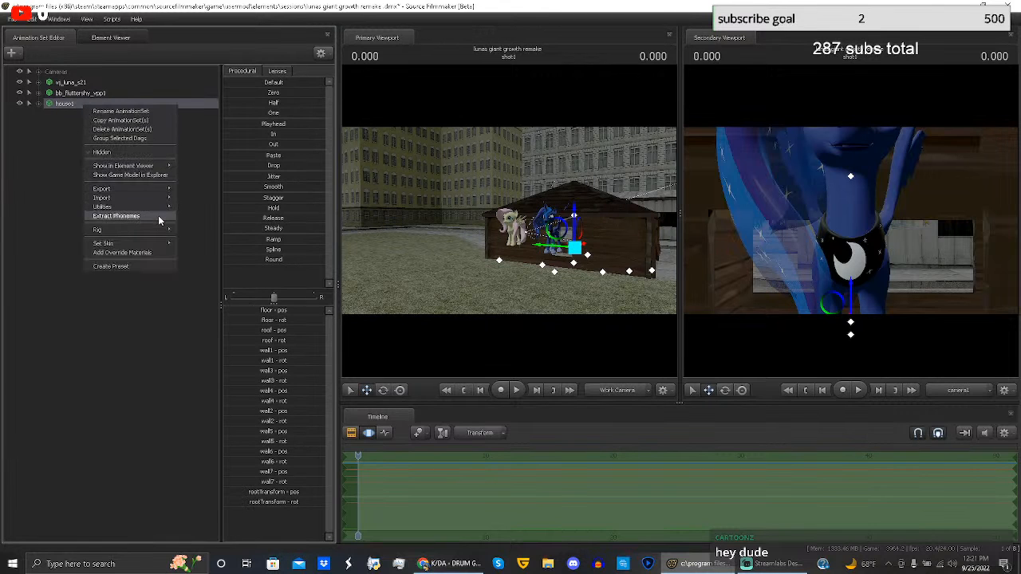
click(120, 173)
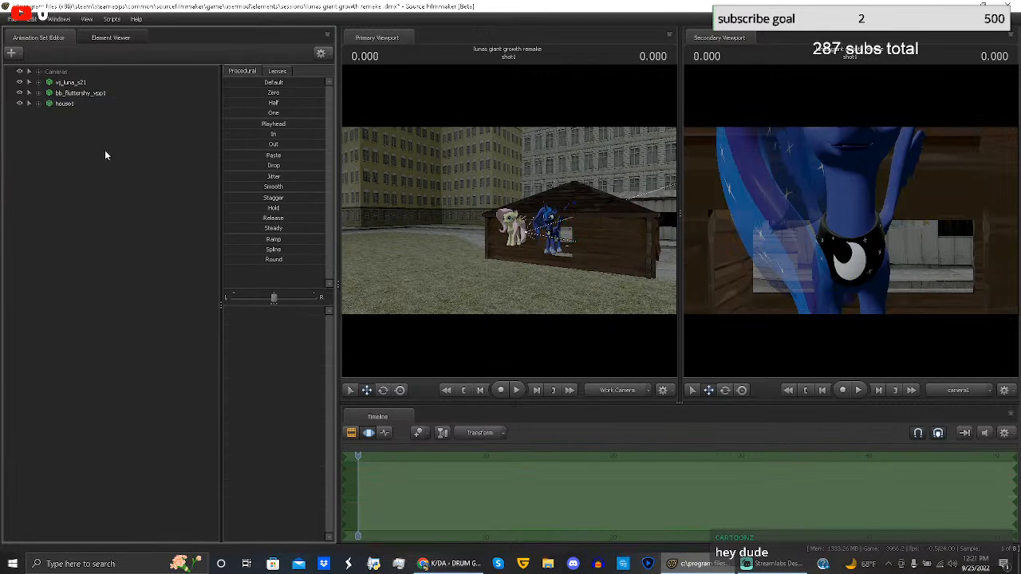
click(88, 105)
right_click(88, 104)
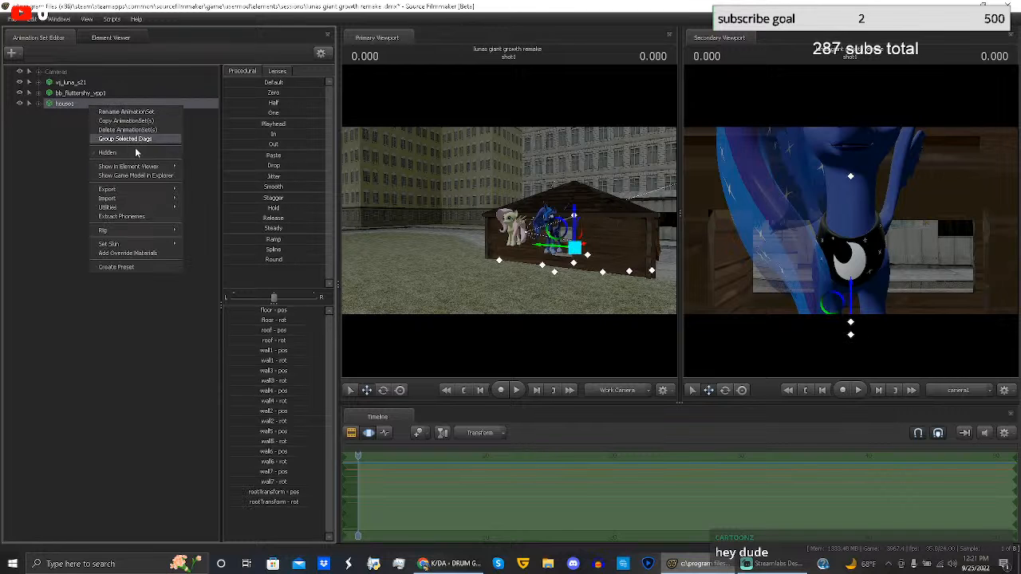
click(139, 252)
Step: Switch to Streamlabs Desktop, open the settings of the Chatbox (1) source and expand its background color picker
click(770, 564)
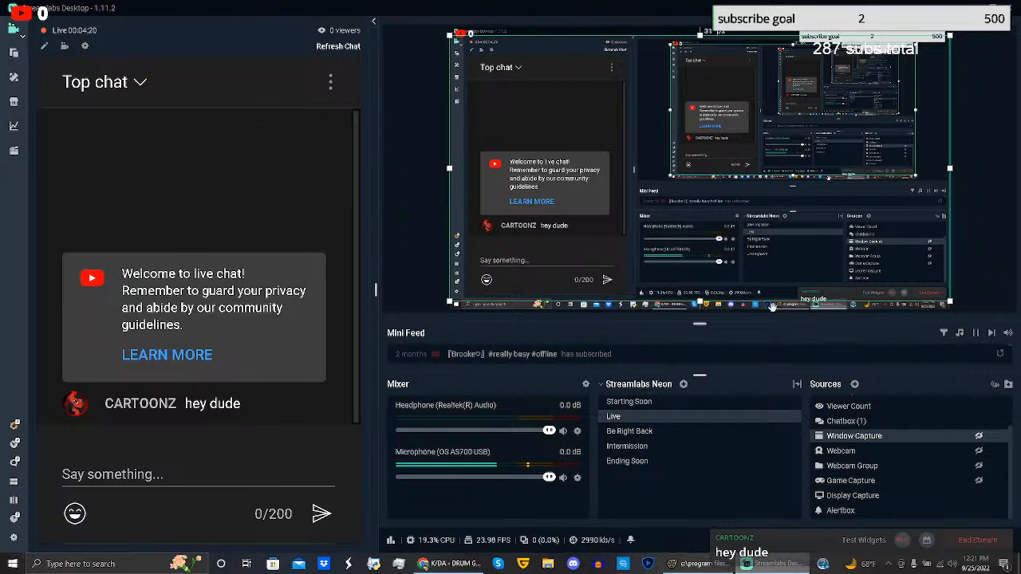
click(855, 298)
click(856, 295)
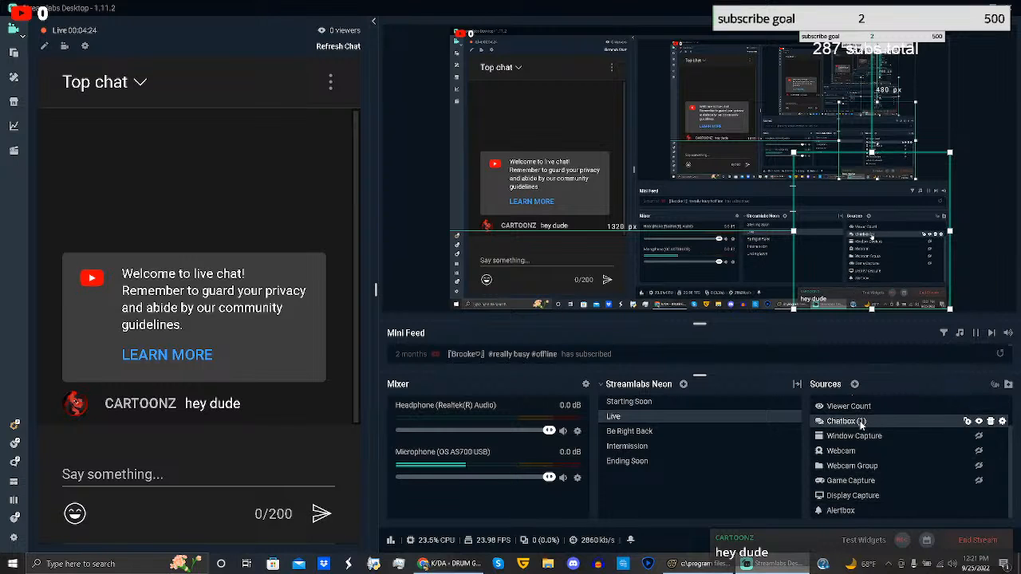
right_click(821, 419)
click(902, 353)
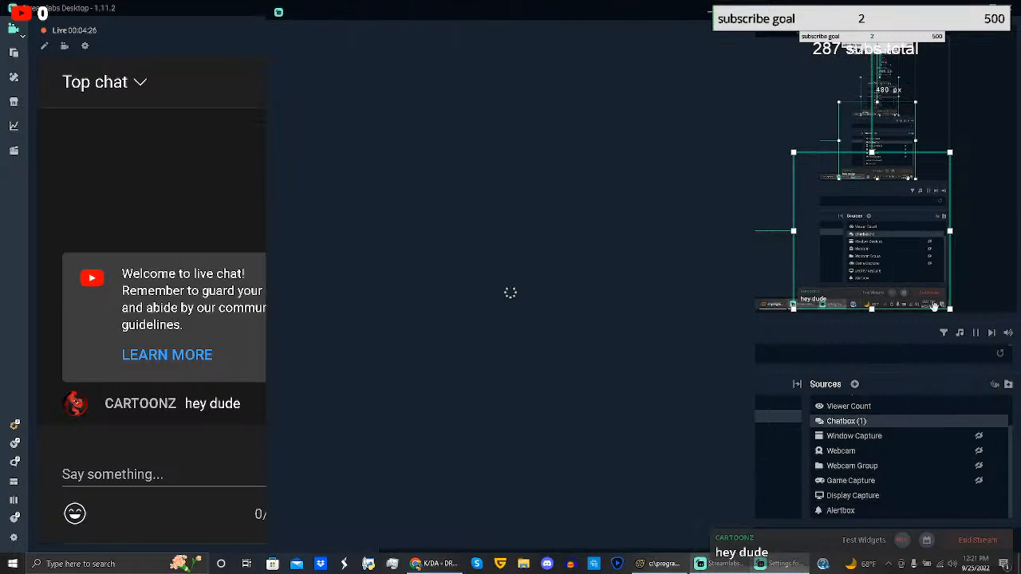
drag(346, 11, 348, 64)
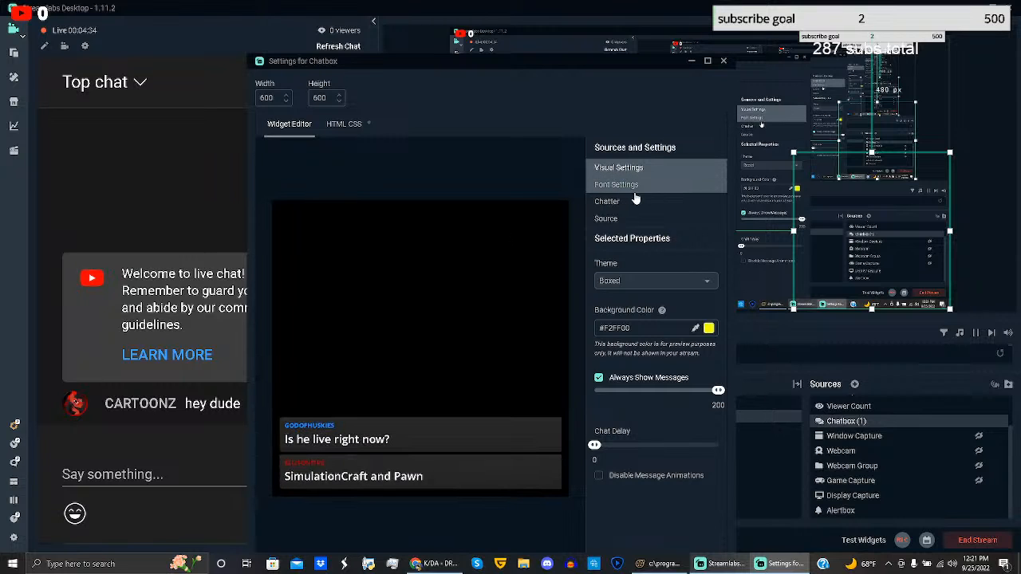
click(708, 331)
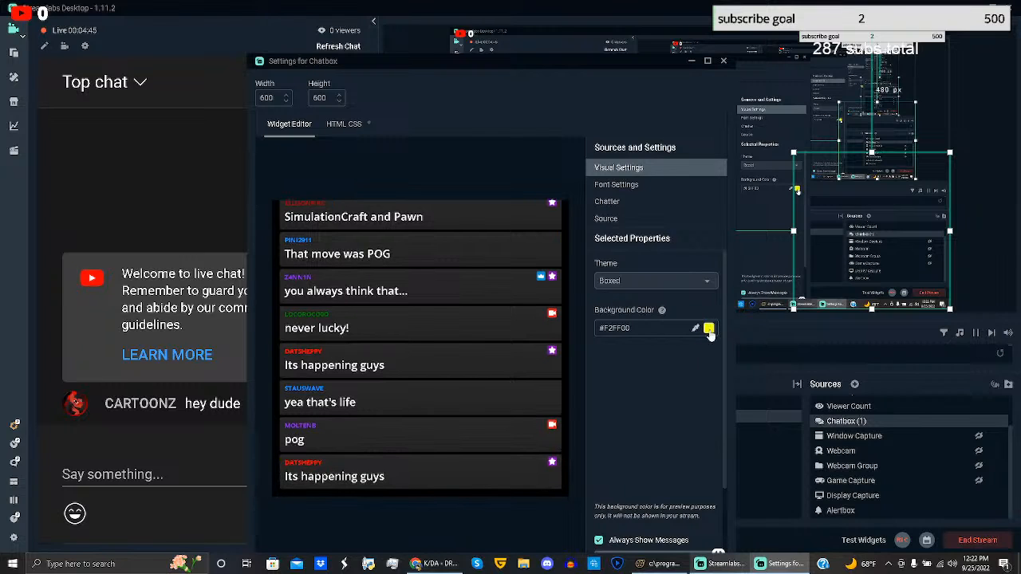
click(708, 333)
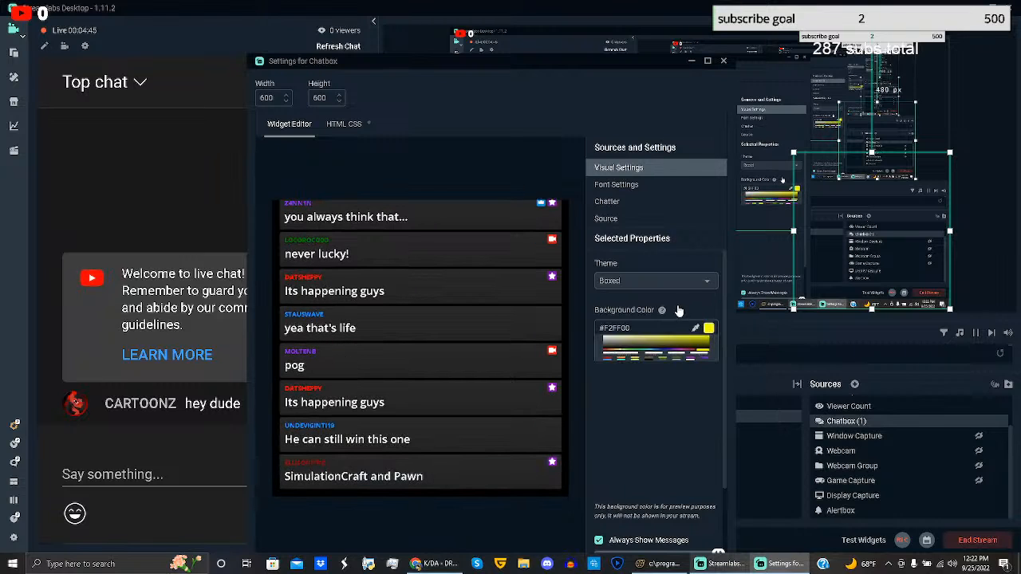
Step: Set the chatbox's text color to the orange-yellow #FFC302 and save the widget settings
click(636, 186)
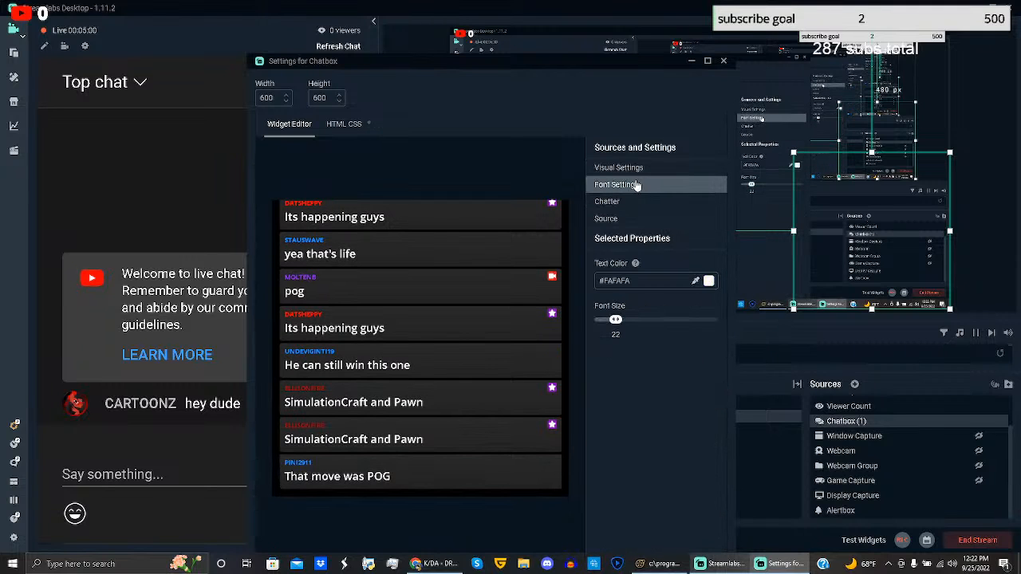
click(709, 281)
drag(705, 312, 710, 293)
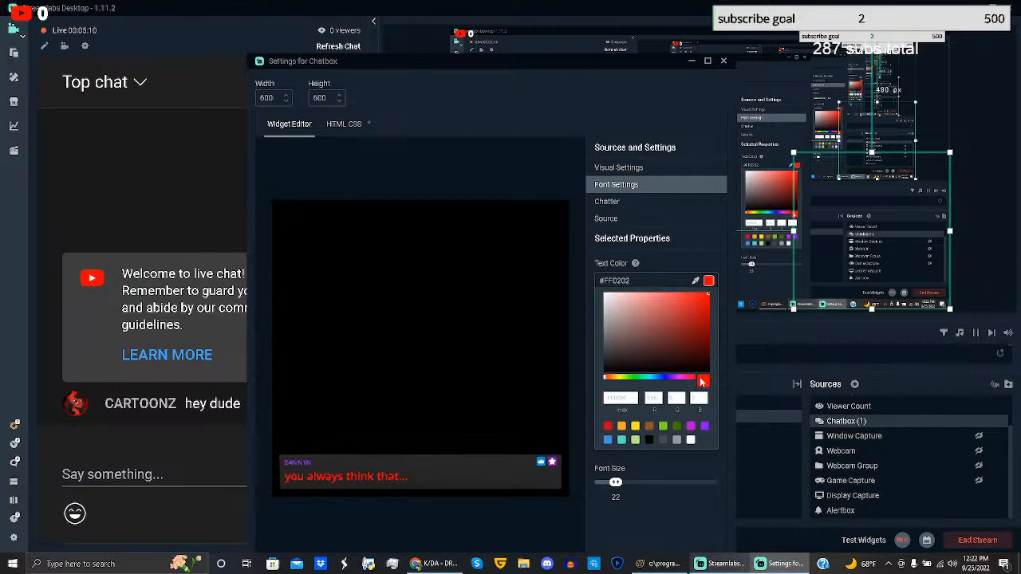
click(617, 381)
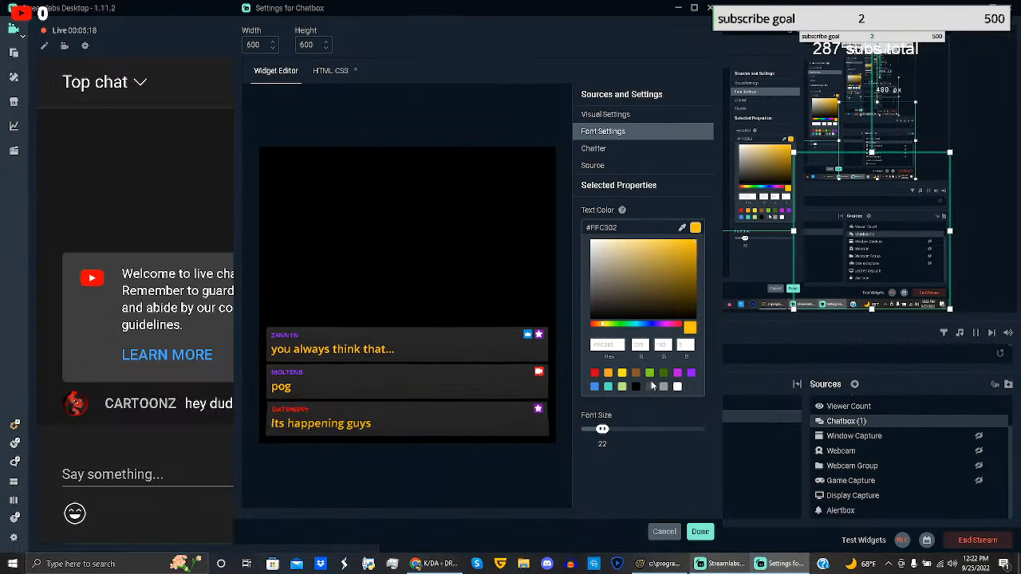
click(701, 533)
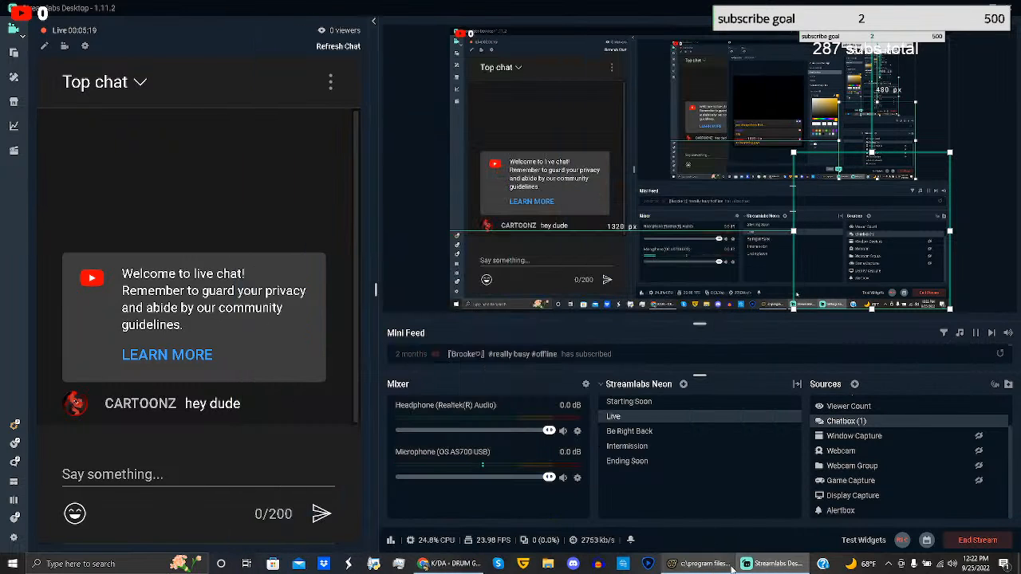
Step: Switch back to Source Filmmaker and move the house model along its green axis, clear of both ponies
click(417, 62)
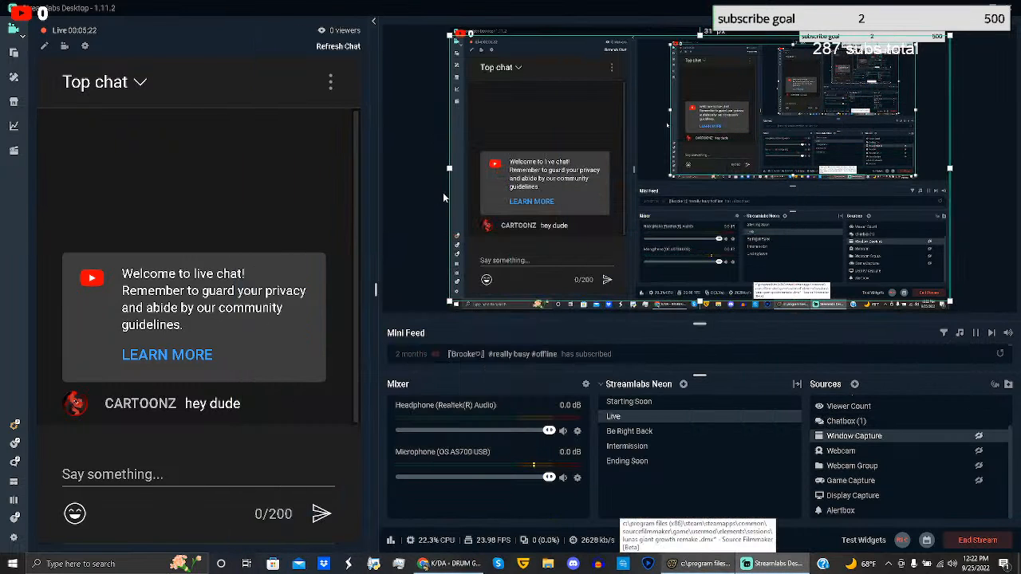
click(724, 559)
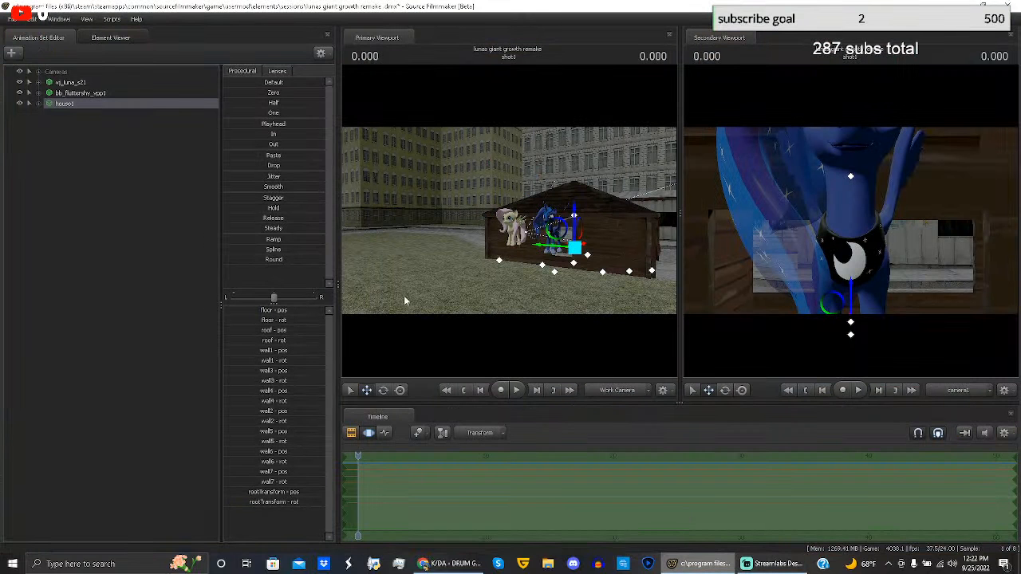
drag(544, 246, 412, 272)
Step: Examine the repositioned house and both ponies from the outside in the primary viewport
drag(457, 231, 462, 195)
key(w)
drag(389, 241, 448, 233)
key(w)
key(a)
key(d)
key(w)
key(w)
key(d)
key(d)
key(w)
key(w)
key(w)
key(a)
key(w)
key(w)
key(w)
key(w)
key(w)
key(s)
Step: Start adding a new model to the shot and filter the model list by "zecora"
click(106, 207)
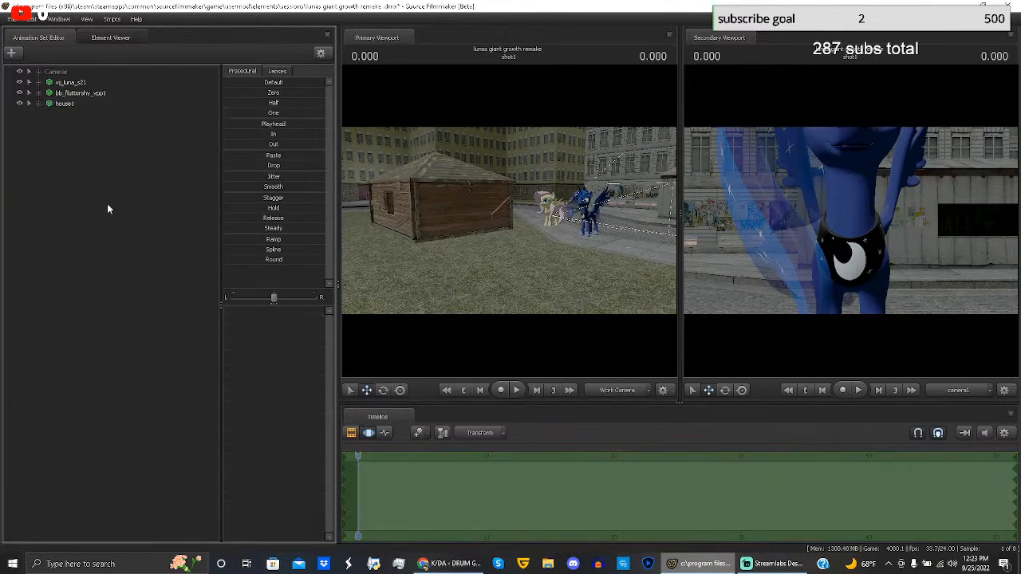
right_click(128, 206)
click(263, 231)
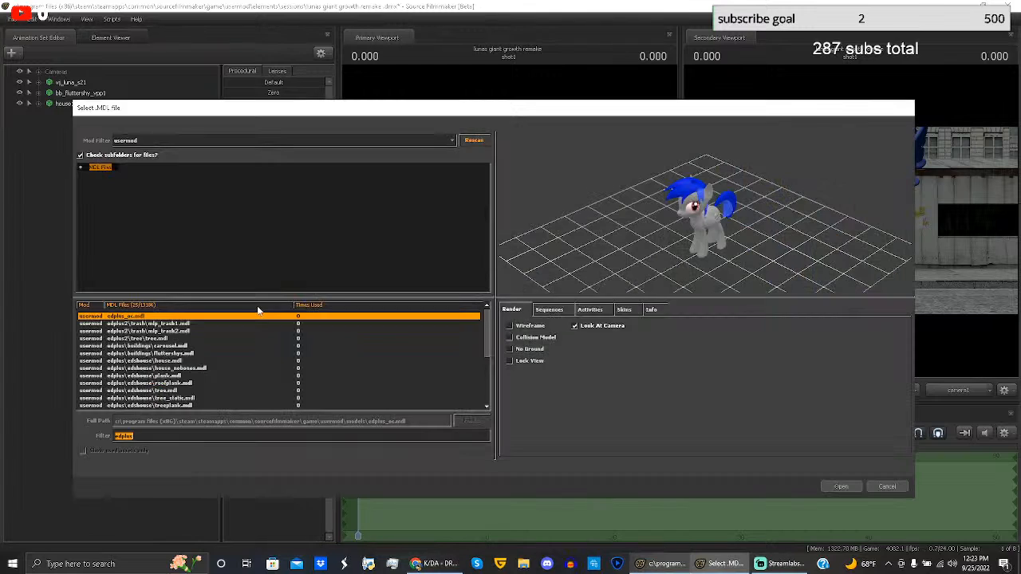
click(215, 438)
key(BackSpace)
key(BackSpace)
key(BackSpace)
key(BackSpace)
key(BackSpace)
key(BackSpace)
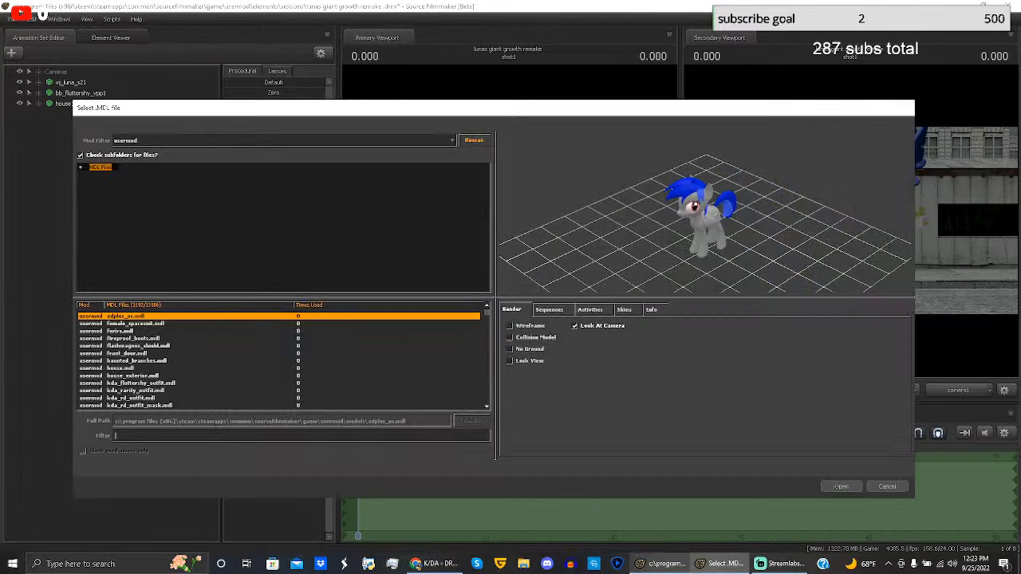
text(z)
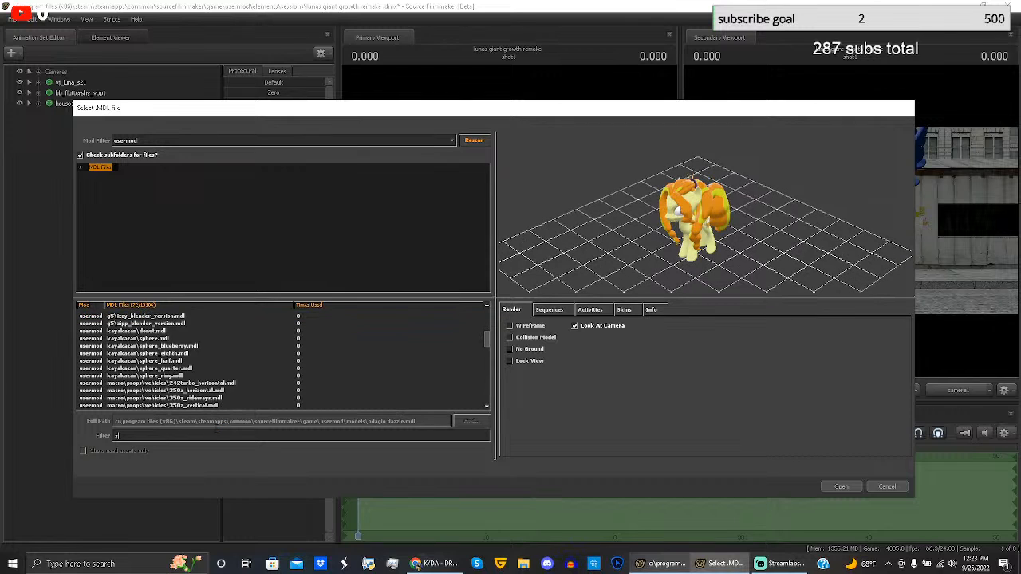
text(e)
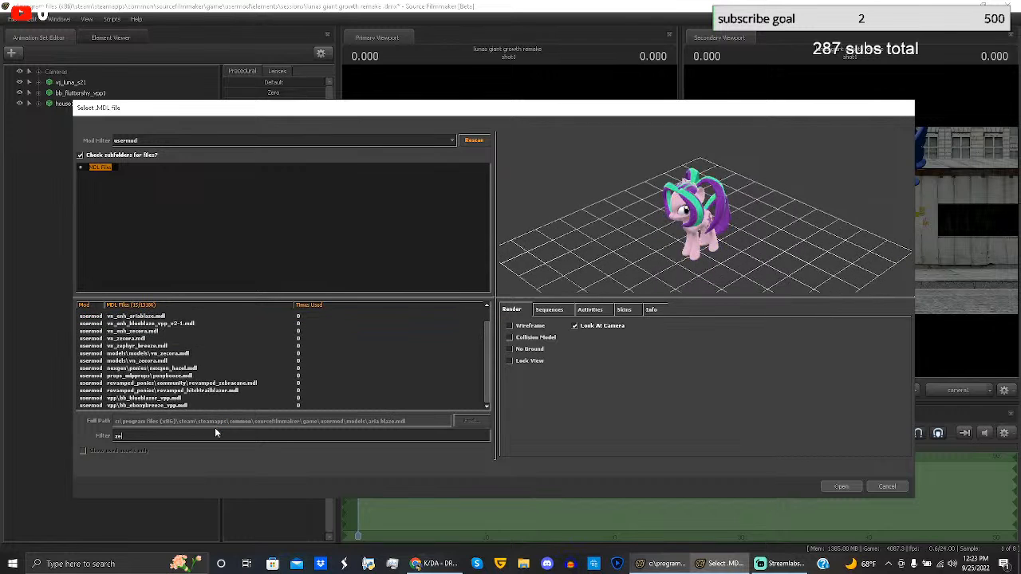
text(cora)
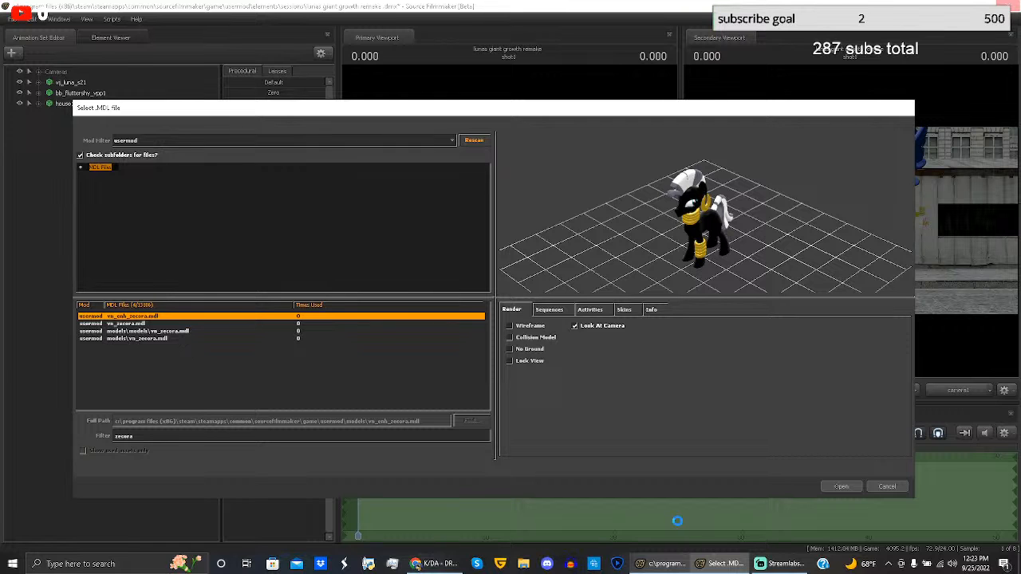
Step: Go through Streamlabs Desktop to the desktop and relaunch Source Filmmaker
click(775, 564)
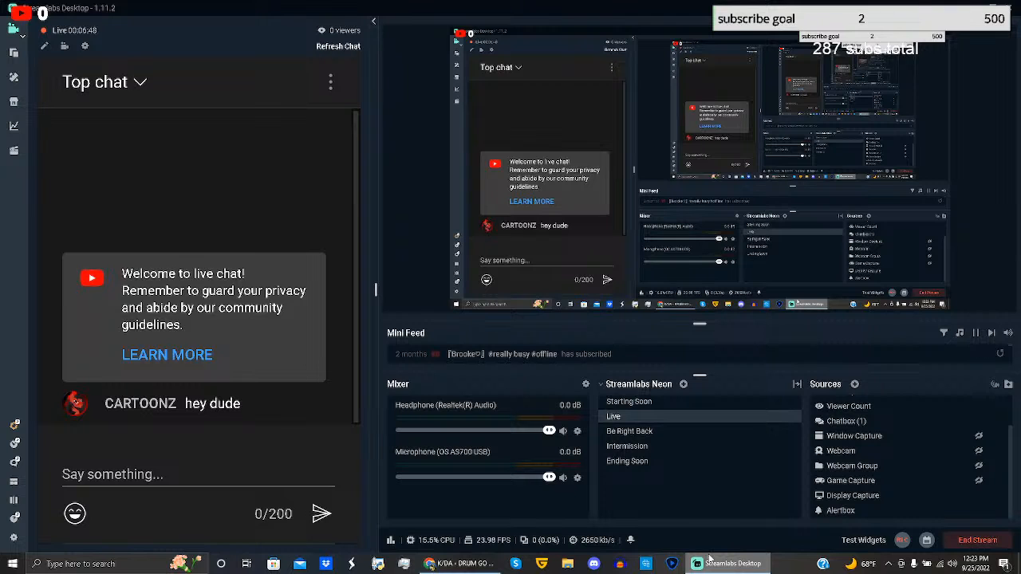
click(458, 564)
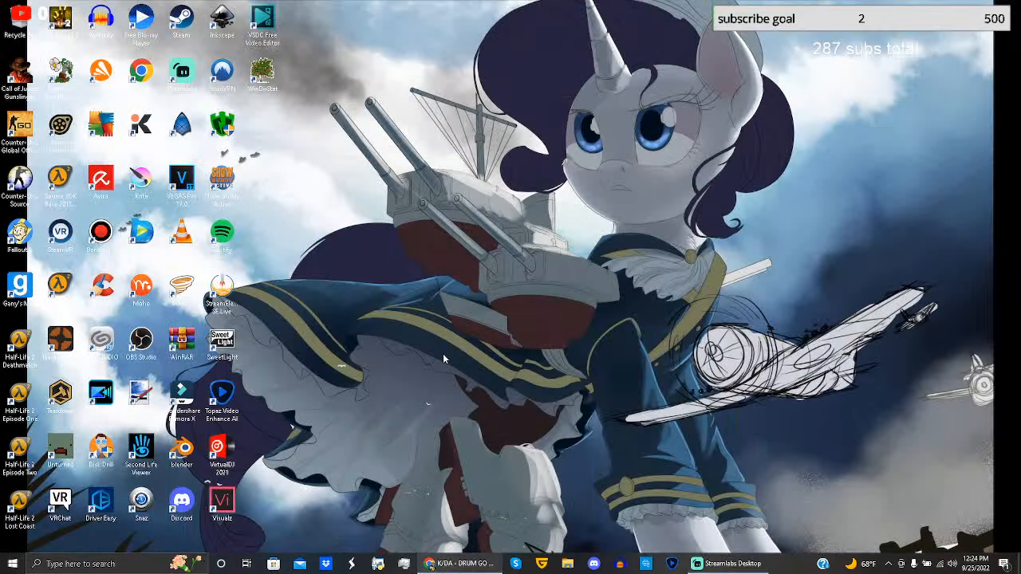
double_click(67, 130)
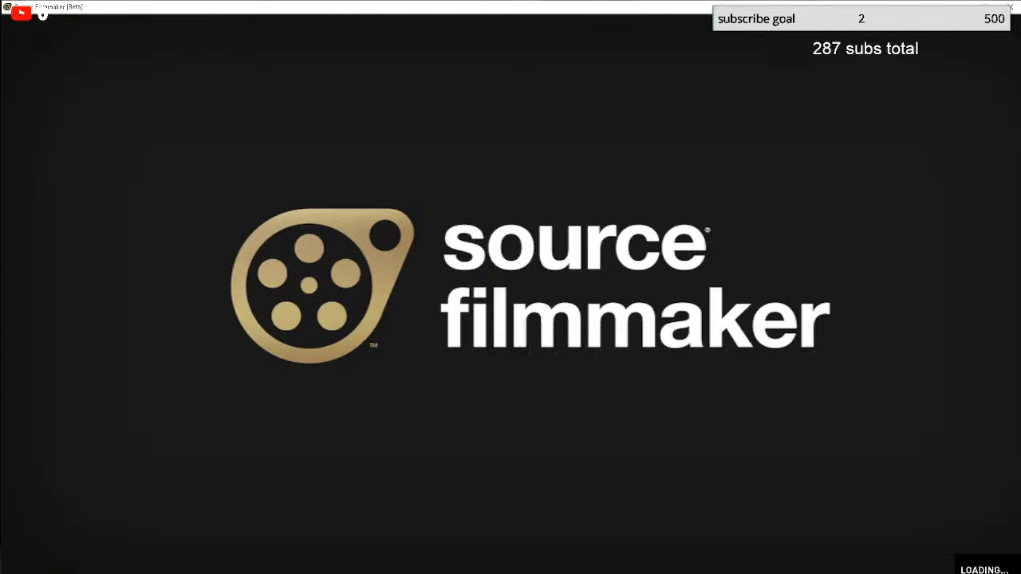
click(959, 4)
click(701, 565)
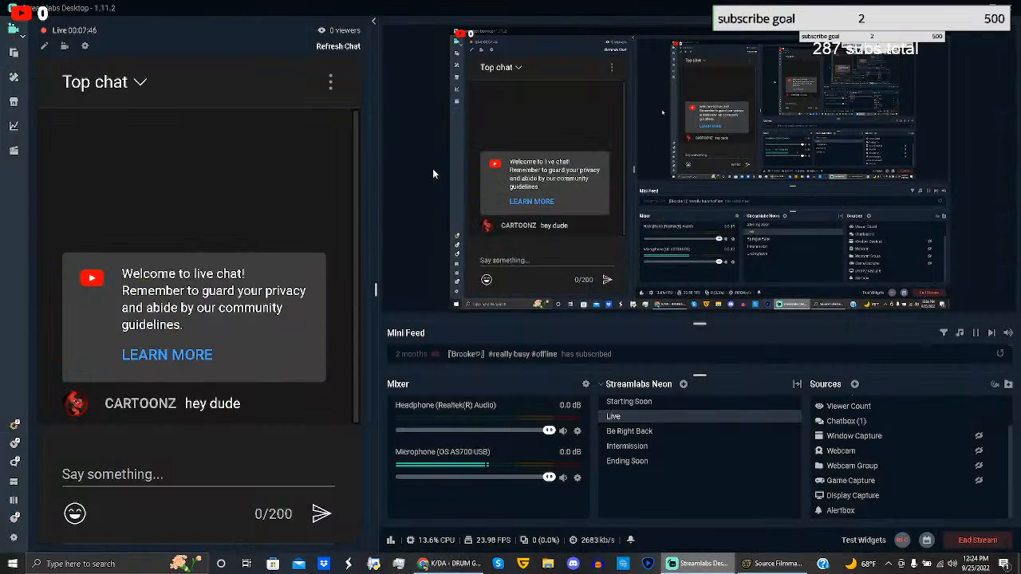
click(685, 559)
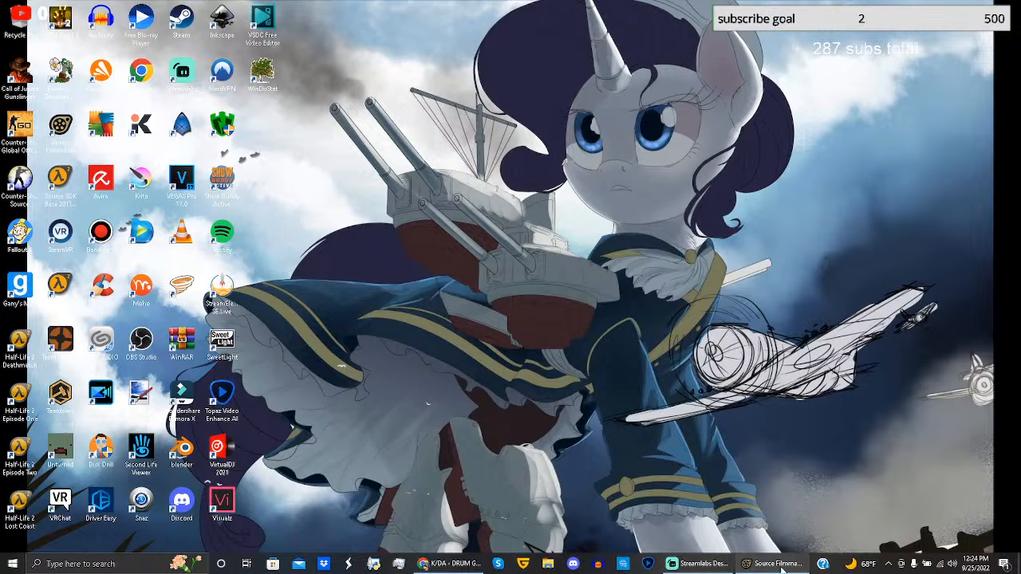
click(755, 564)
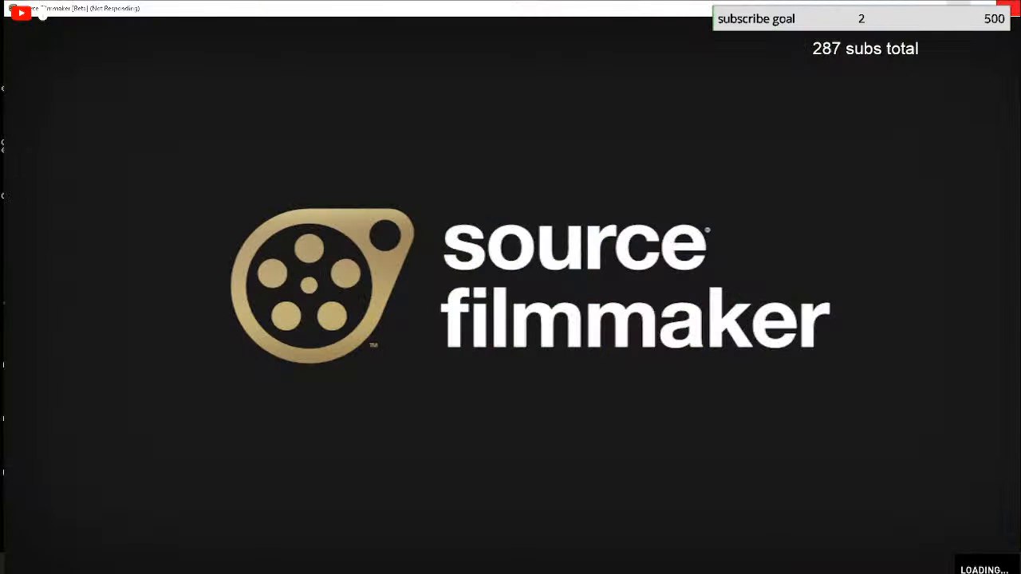
click(958, 3)
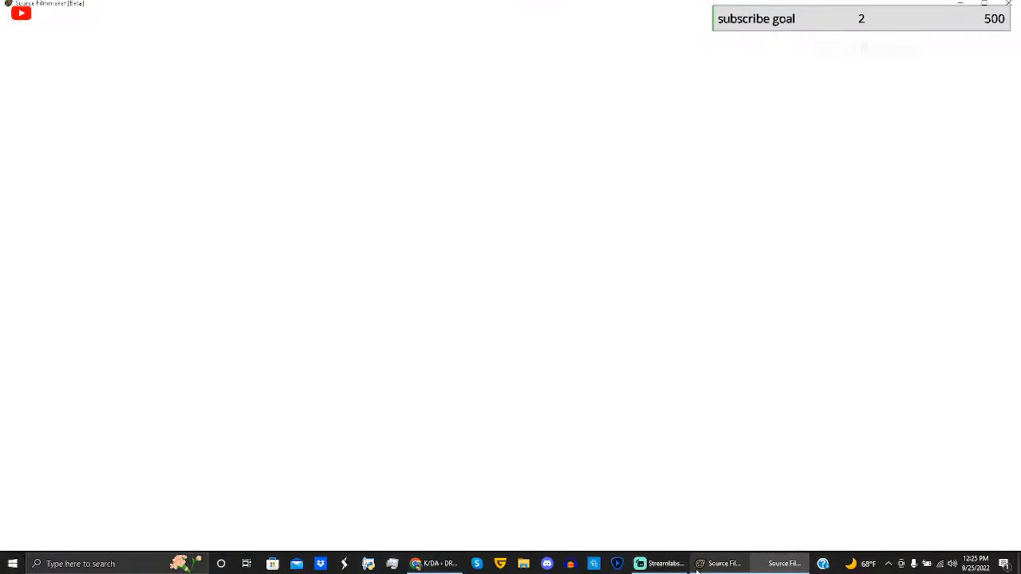
click(662, 563)
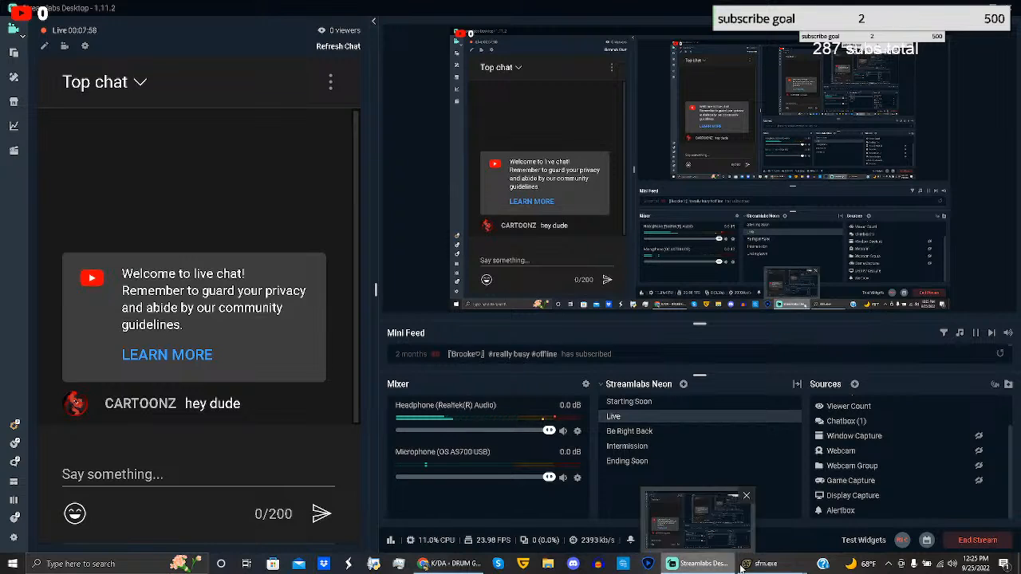
Step: Return to Source Filmmaker, dismiss the unsupported graphics card warning and load the lunas giant growth remake session
click(748, 504)
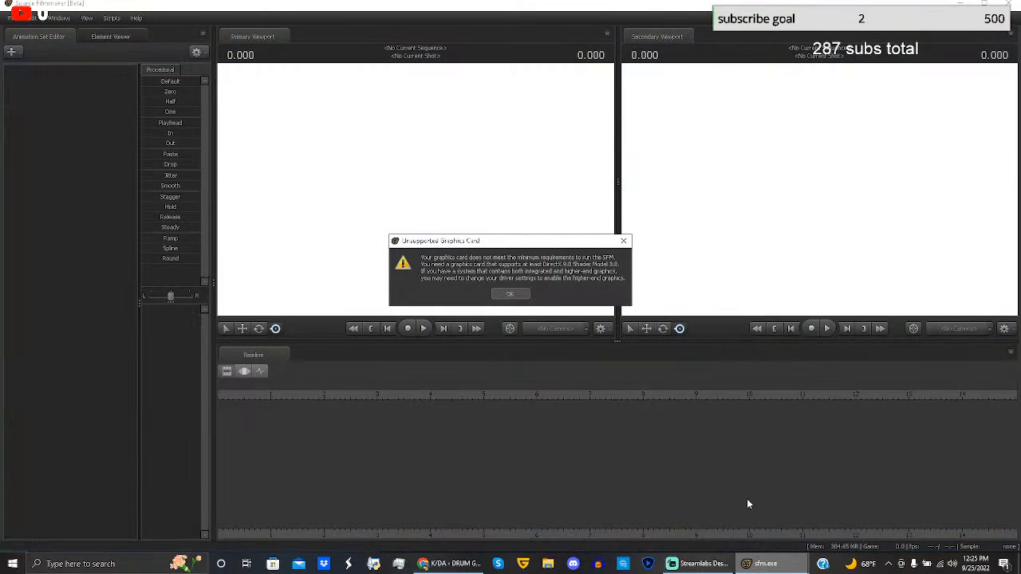
click(509, 294)
click(503, 300)
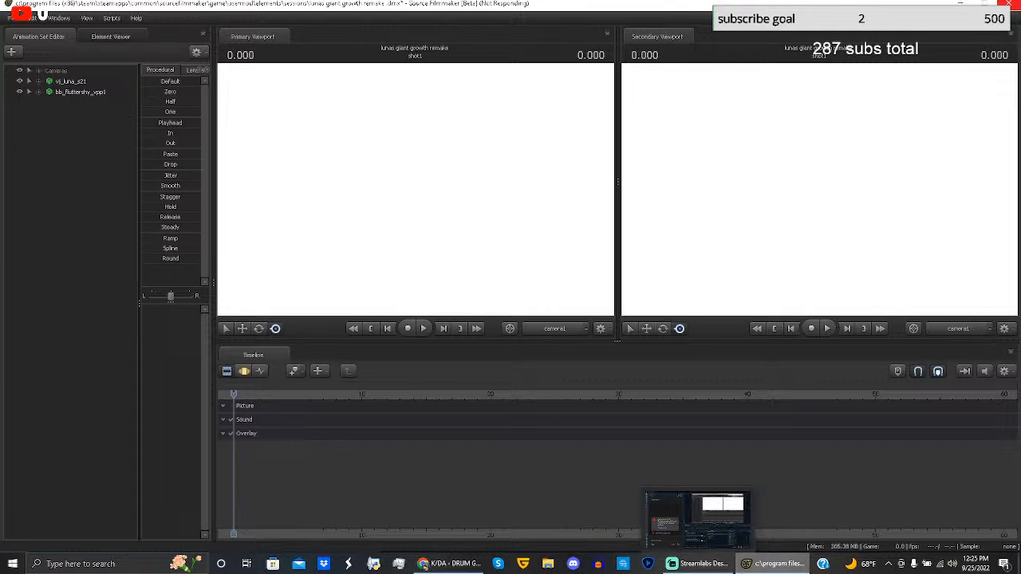
Step: Switch to Streamlabs Desktop and open the filters of the Microphone (OS AS700 USB) audio source
click(698, 564)
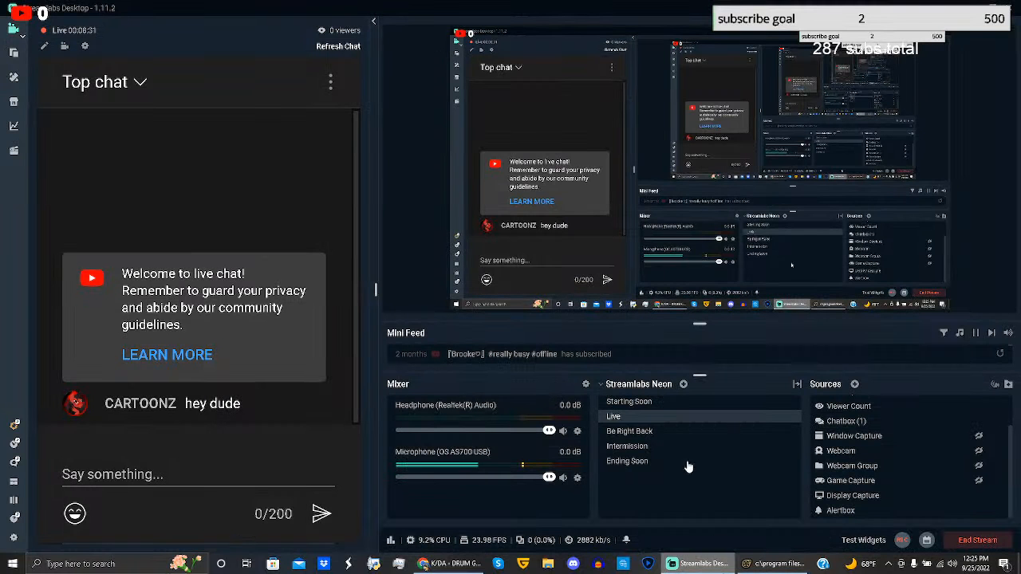
click(578, 479)
mouse_move(653, 367)
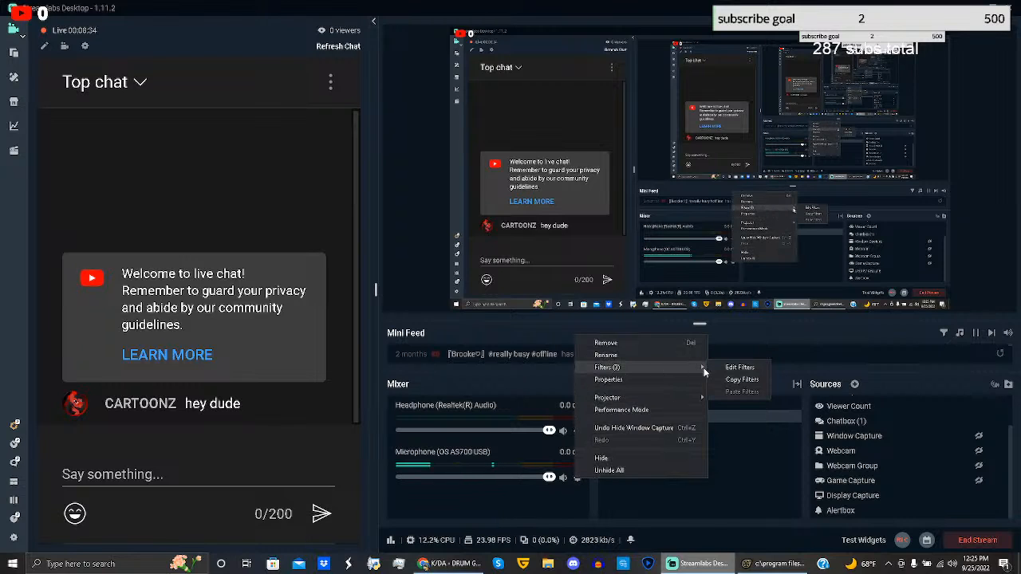
click(731, 369)
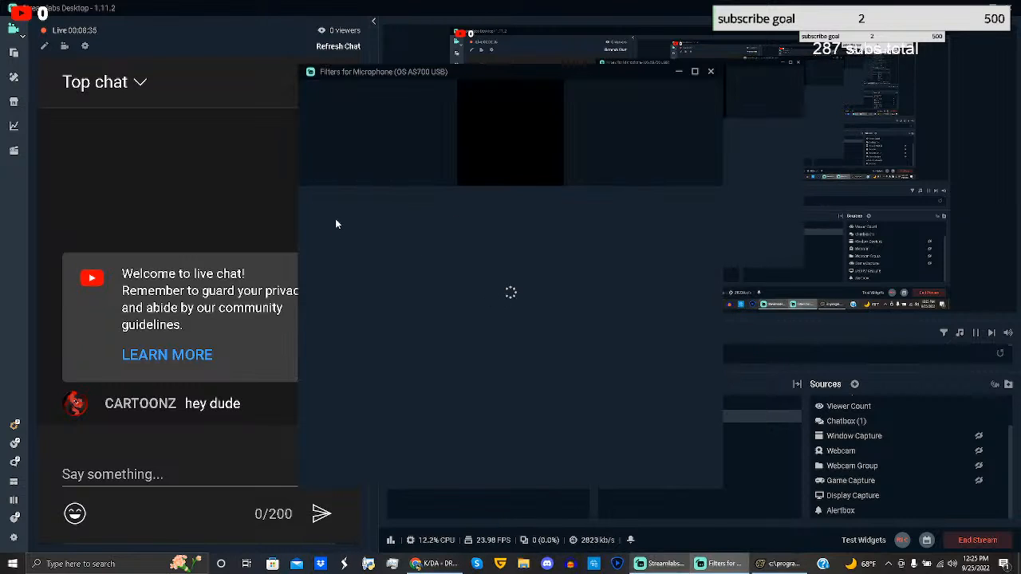
Step: Toggle the microphone's Gain and Noise Suppression filters and close the filter settings
click(414, 224)
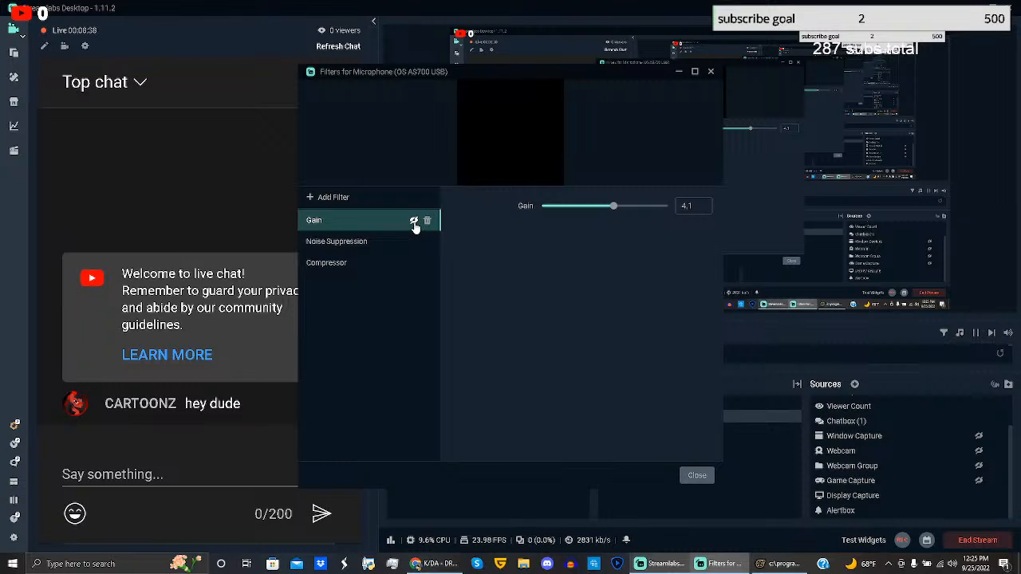
click(416, 243)
mouse_move(404, 273)
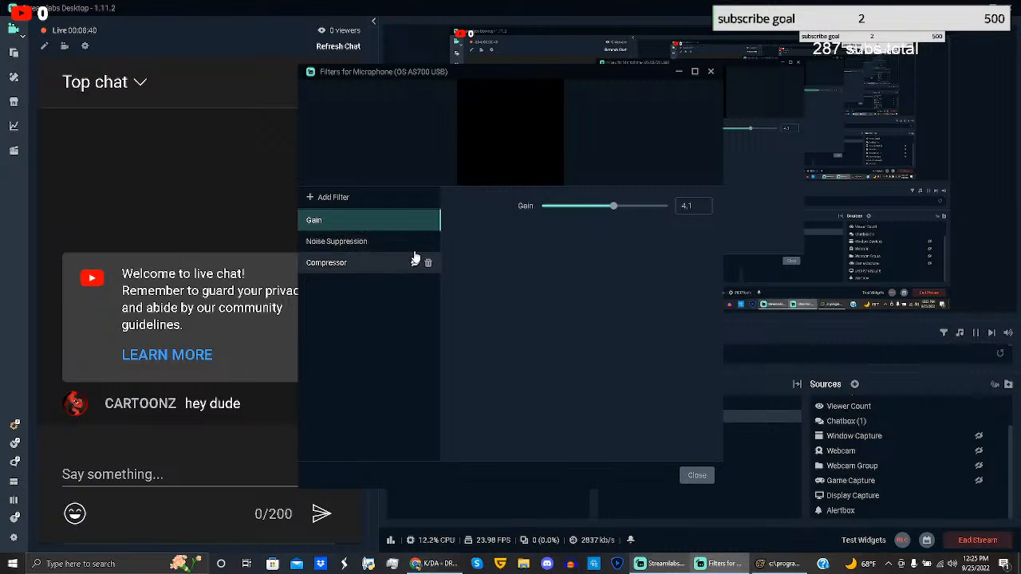
click(414, 223)
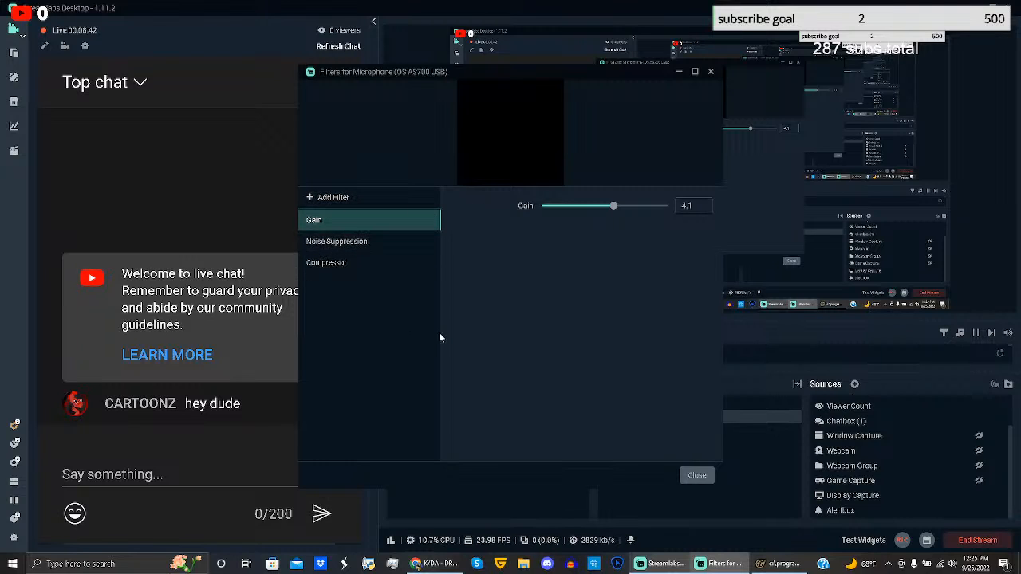
click(696, 476)
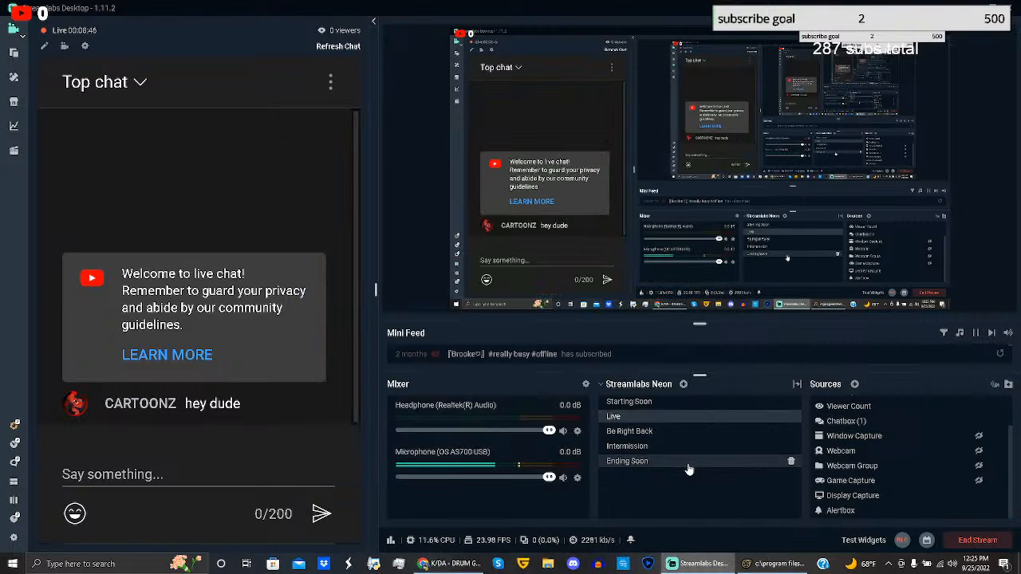
Step: Check on Source Filmmaker, return to Streamlabs Desktop, narrow the live chat panel and hide the Display Capture source
click(773, 564)
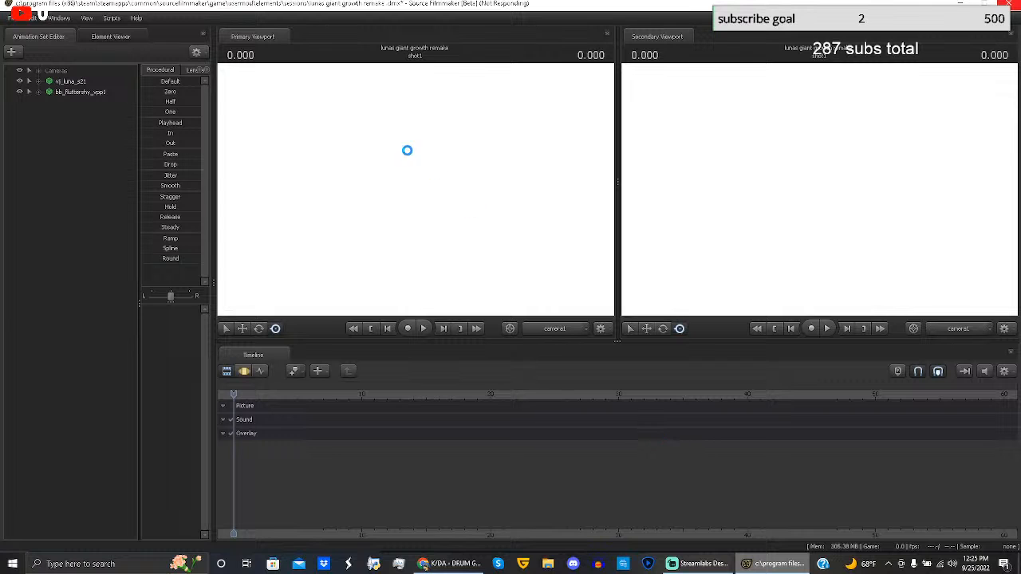
click(745, 564)
click(746, 564)
click(746, 564)
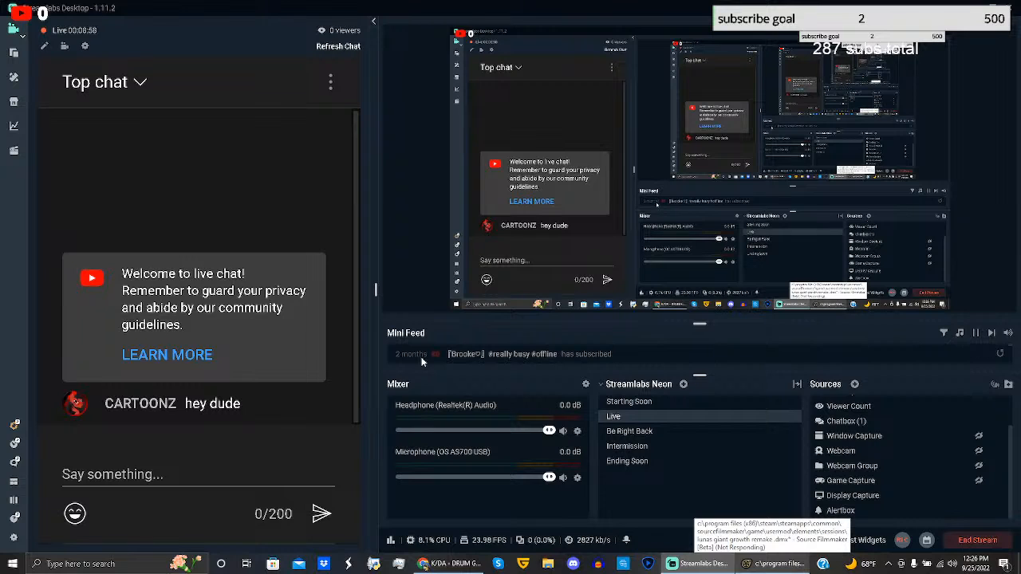
drag(371, 290, 327, 291)
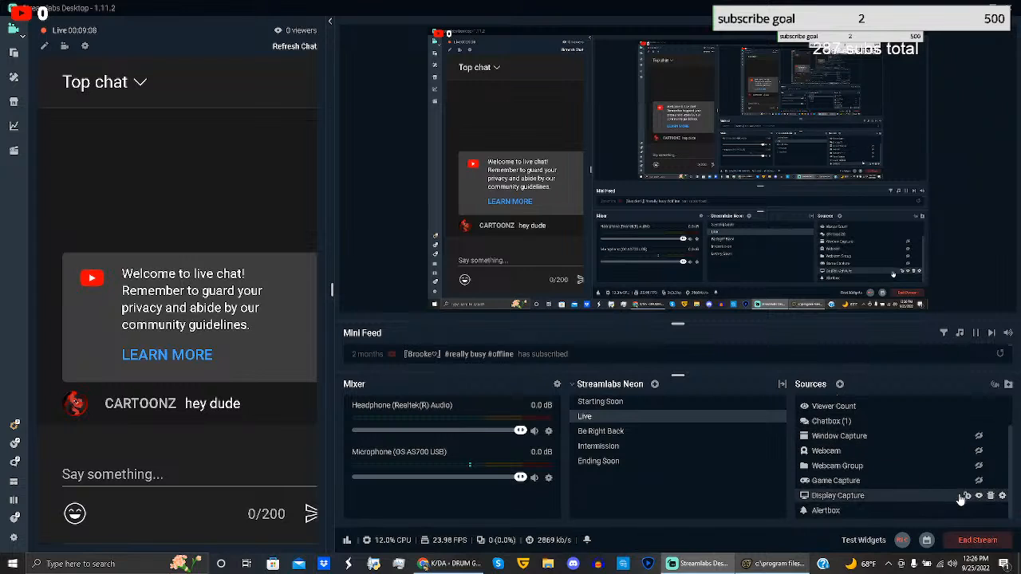
click(979, 496)
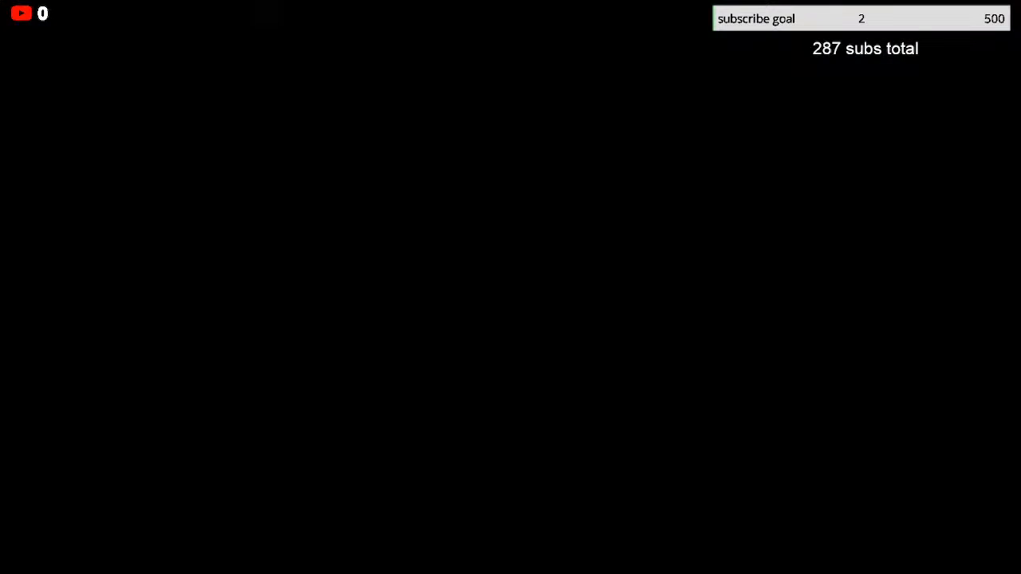
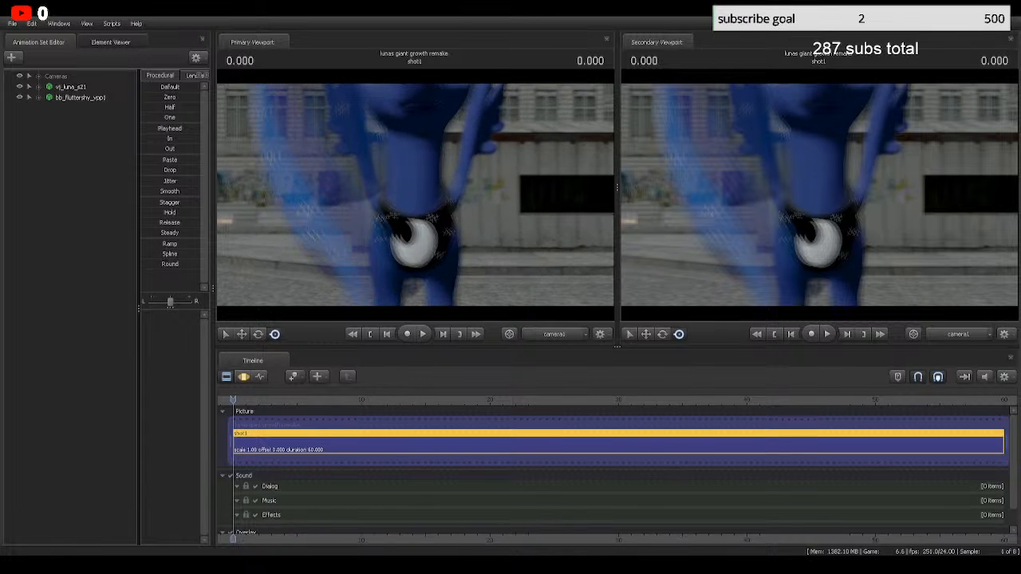
Step: In Source Filmmaker, adjust camera1's focus controls in the Motion Editor and reframe its shot to include both ponies
click(555, 334)
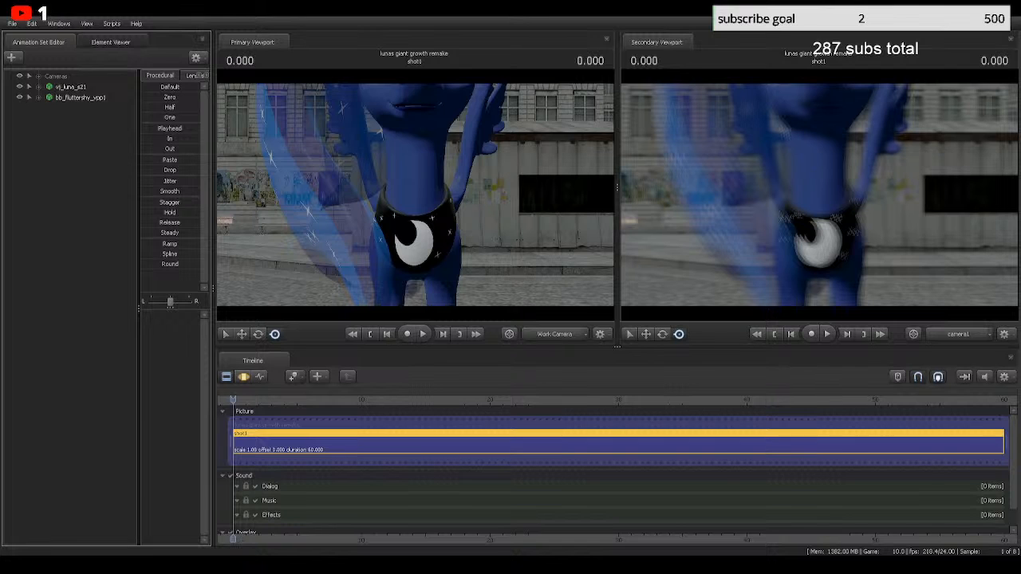
key(F3)
click(57, 76)
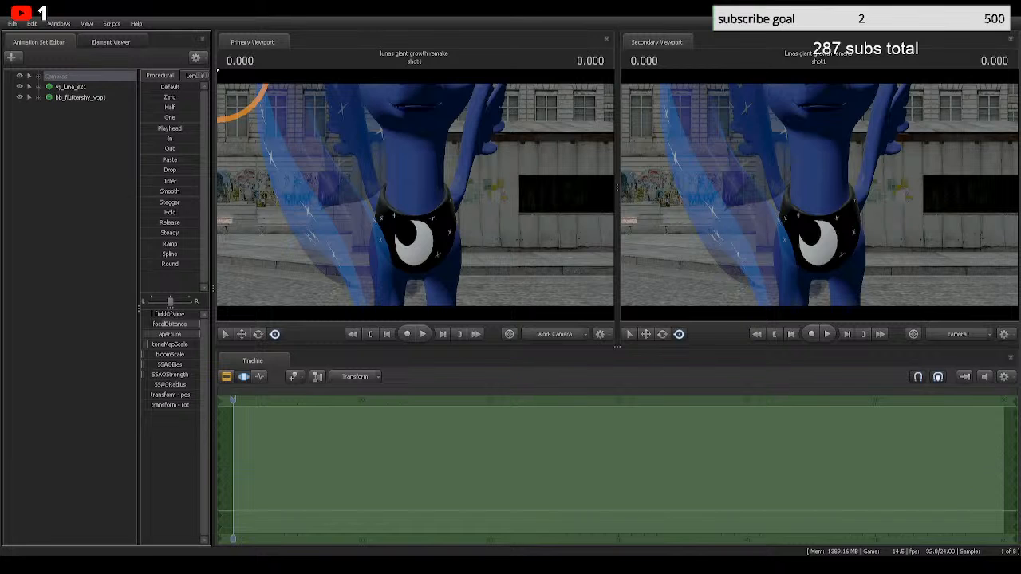
click(170, 325)
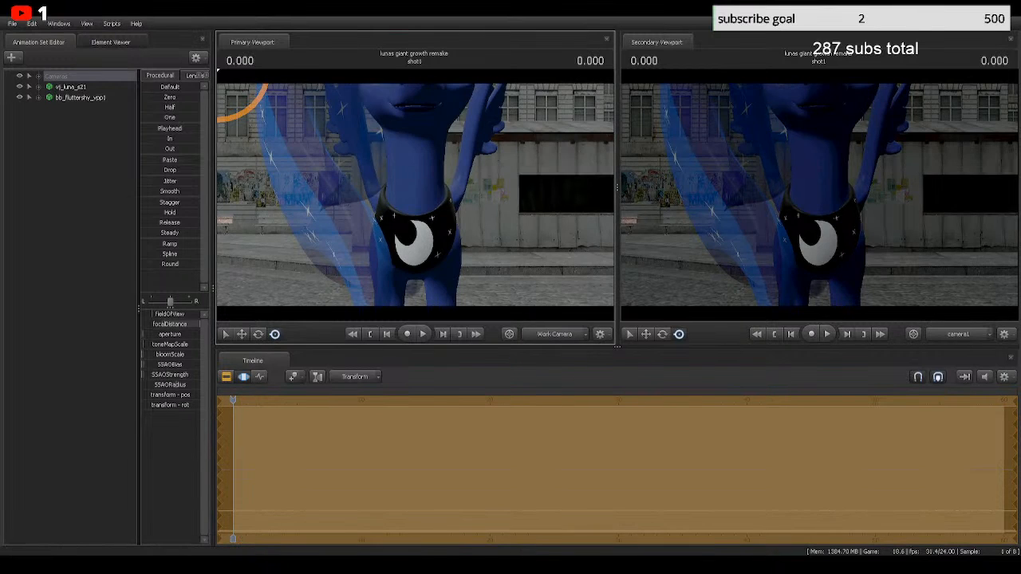
click(554, 334)
click(554, 334)
click(554, 334)
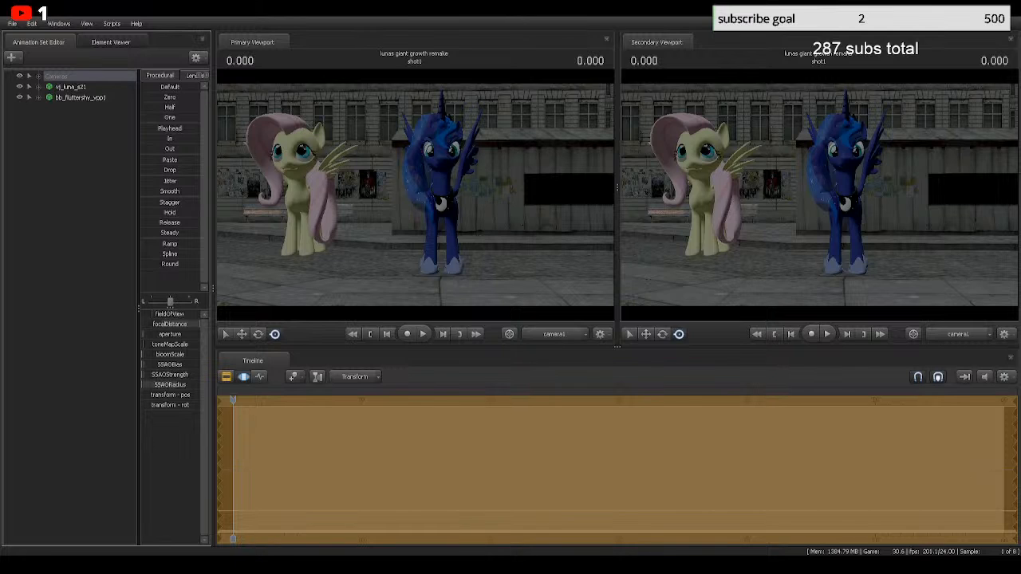
Step: Add the house model to the scene and, viewing through the Work Camera, move it away from the ponies
click(70, 319)
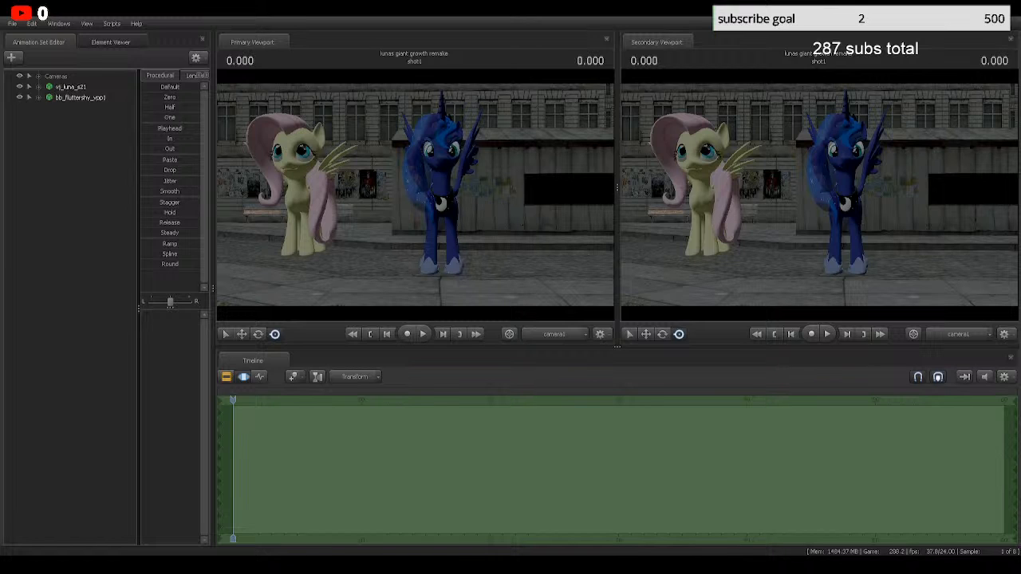
click(64, 108)
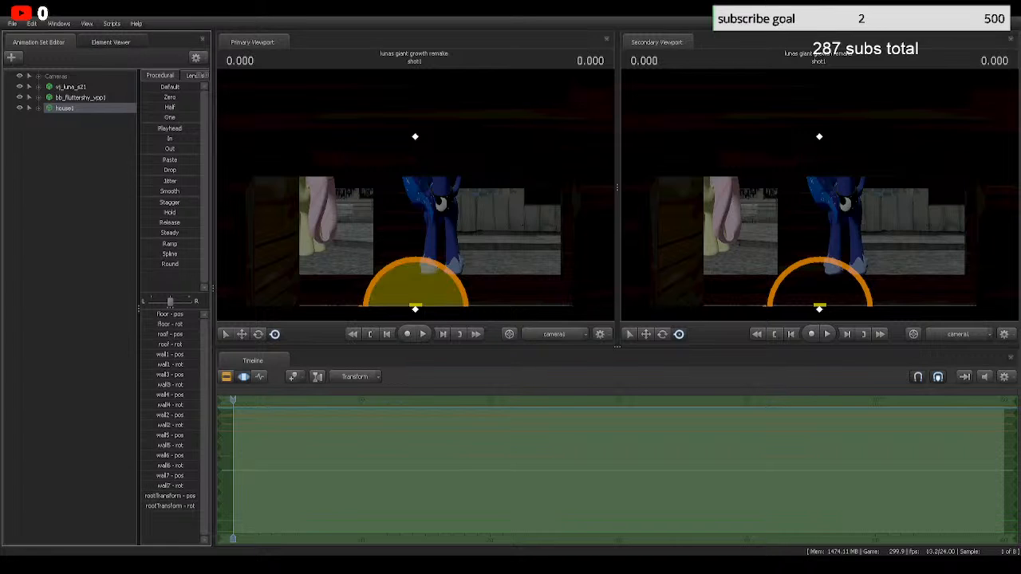
click(554, 334)
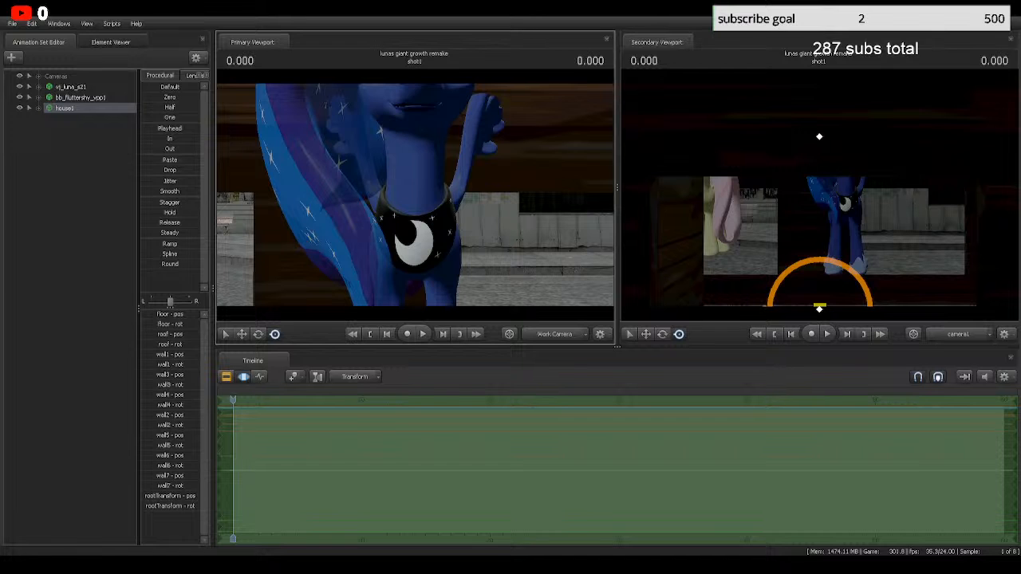
key(s)
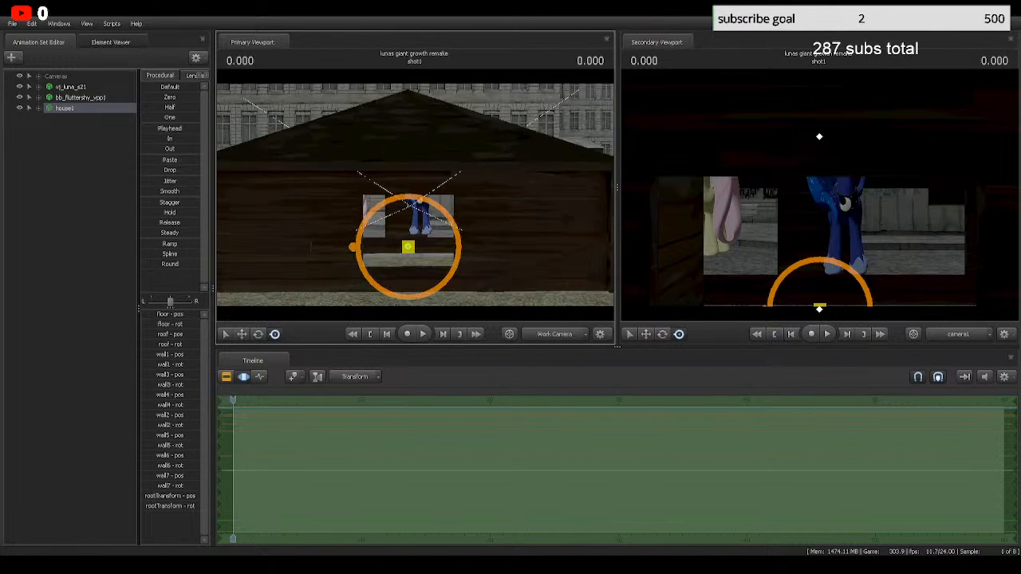
key(d)
drag(416, 195, 287, 195)
key(shift)
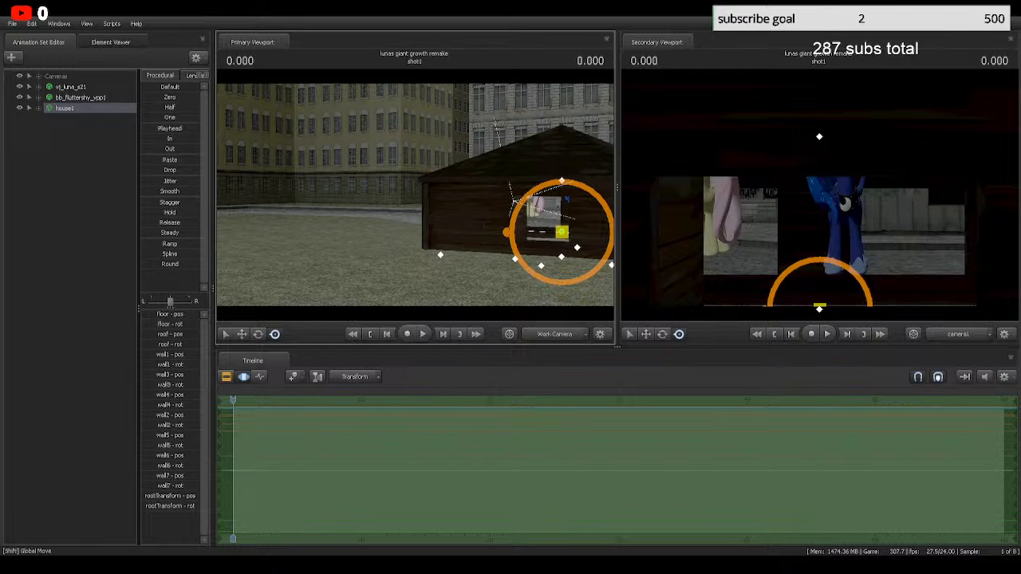
key(w)
drag(561, 200, 306, 229)
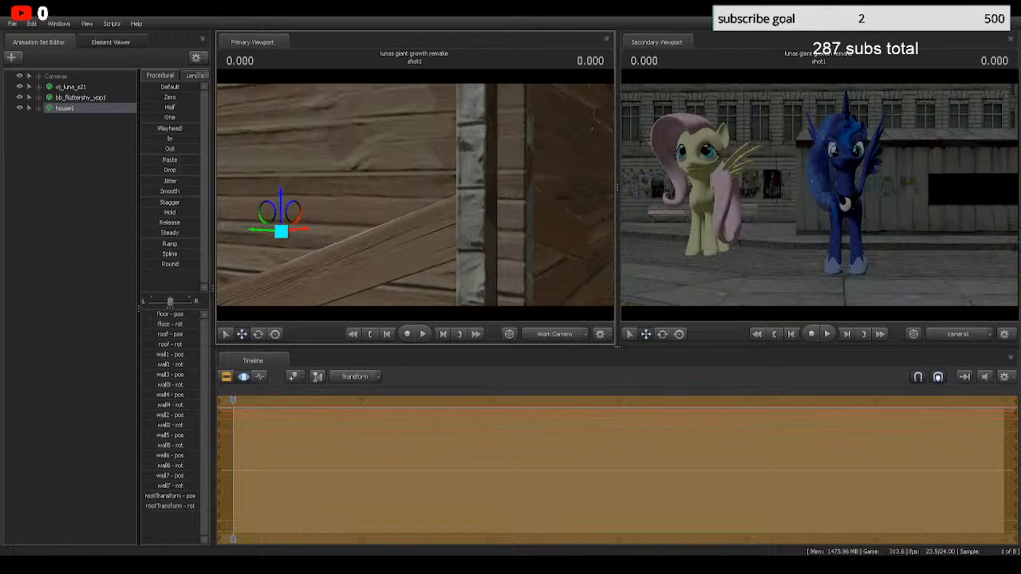
Step: Move the house farther across the grass so it stands near the paved walkway
key(s)
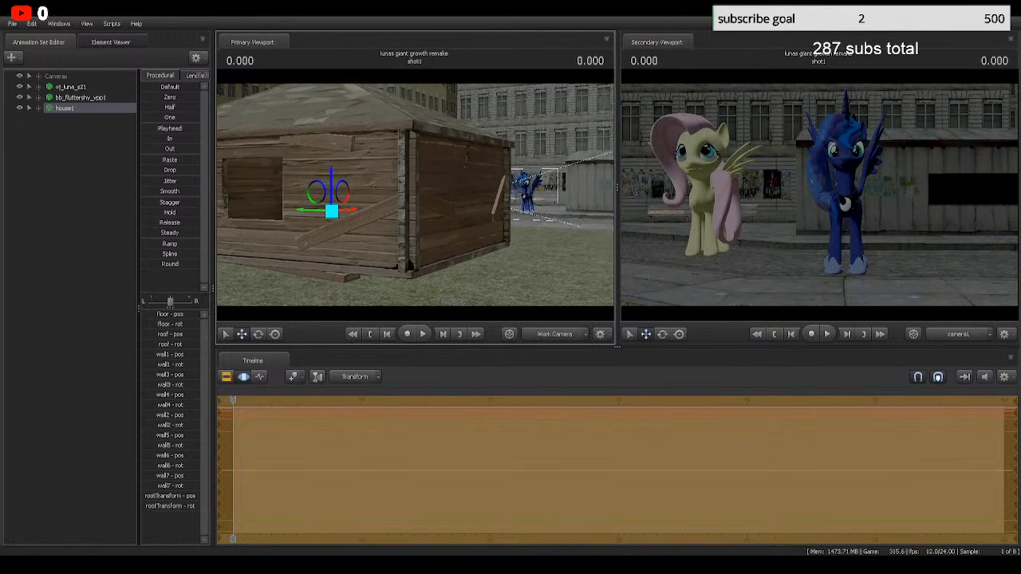
key(w)
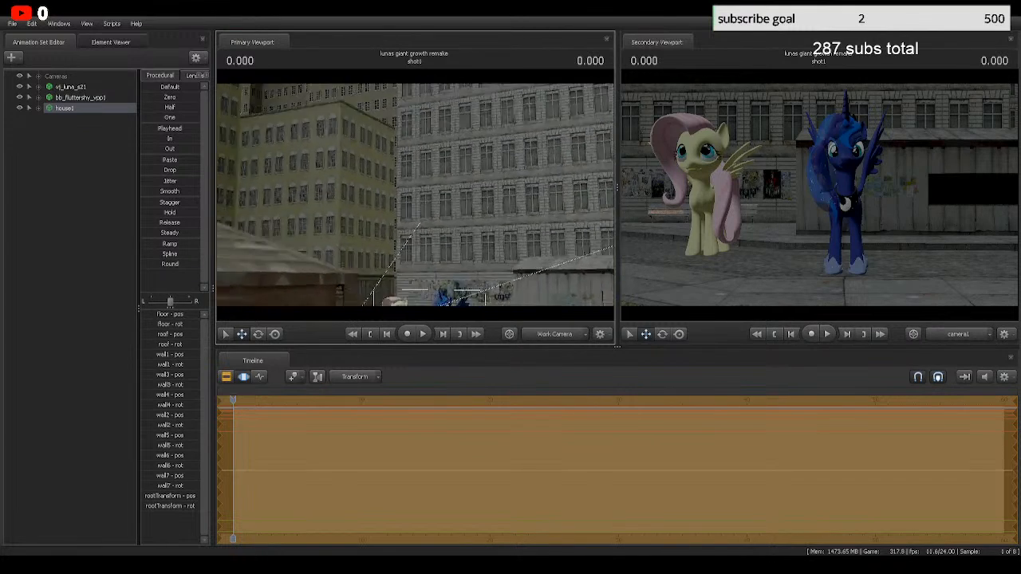
key(s)
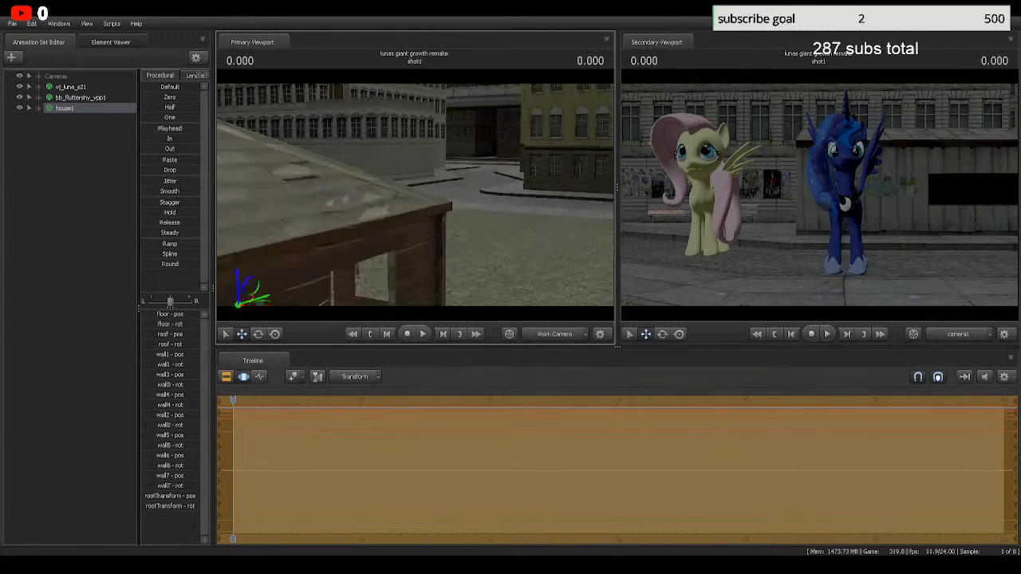
key(s)
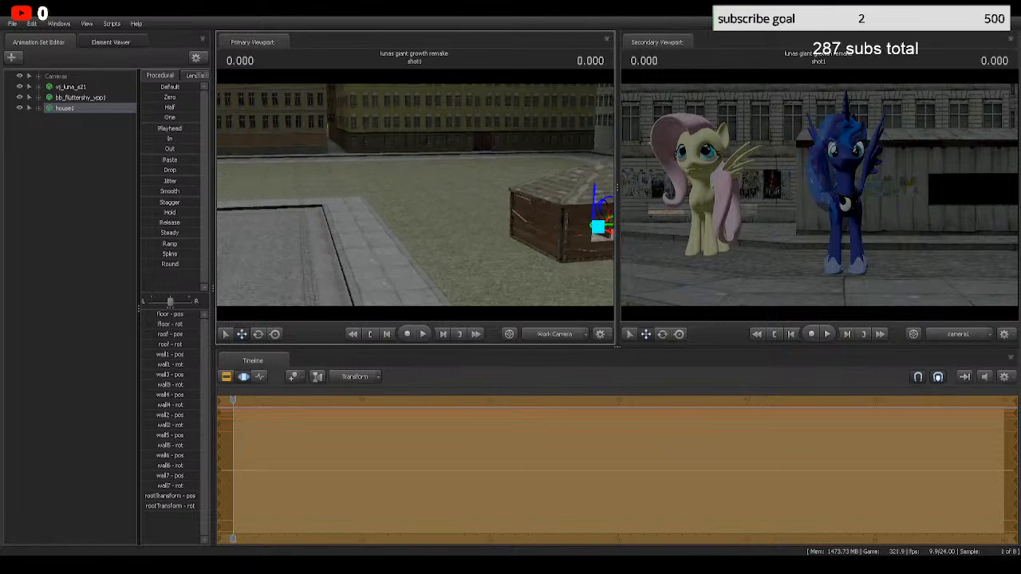
drag(414, 195, 575, 230)
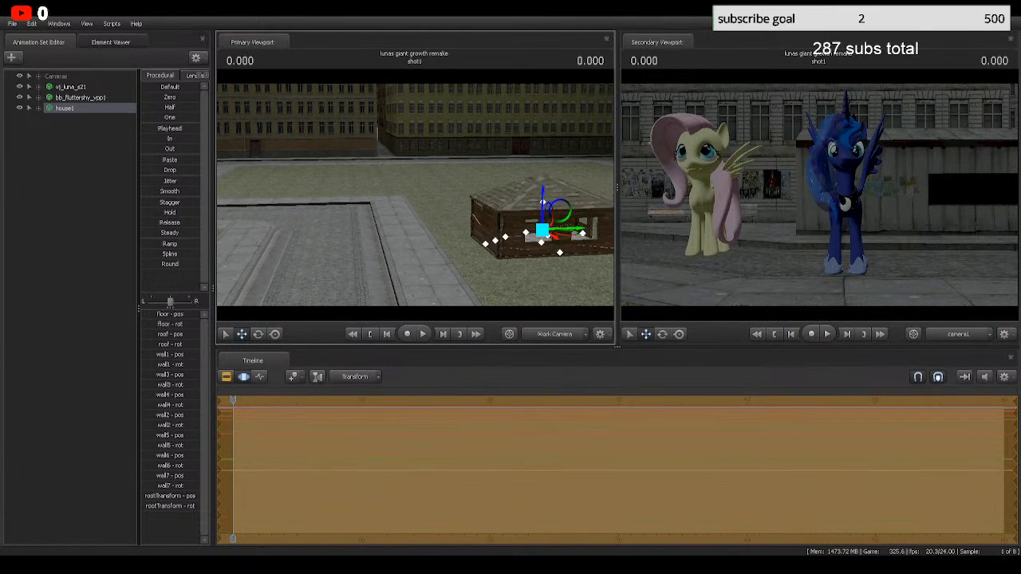
Step: Rotate the house about its vertical axis and shift it on the grass away from Luna and Fluttershy
key(e)
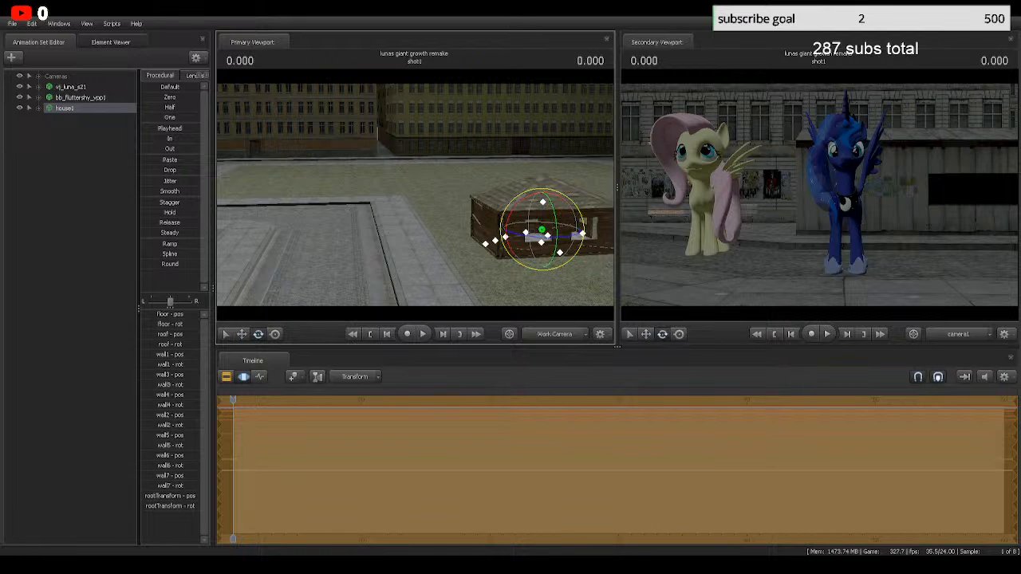
drag(537, 237, 496, 220)
key(w)
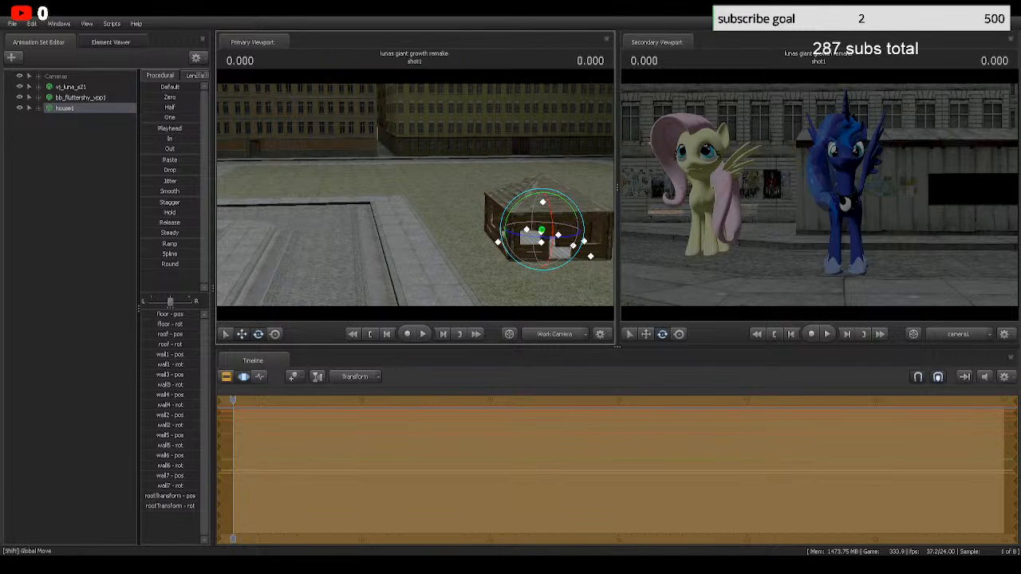
drag(569, 229, 485, 222)
drag(415, 200, 590, 201)
drag(421, 229, 260, 228)
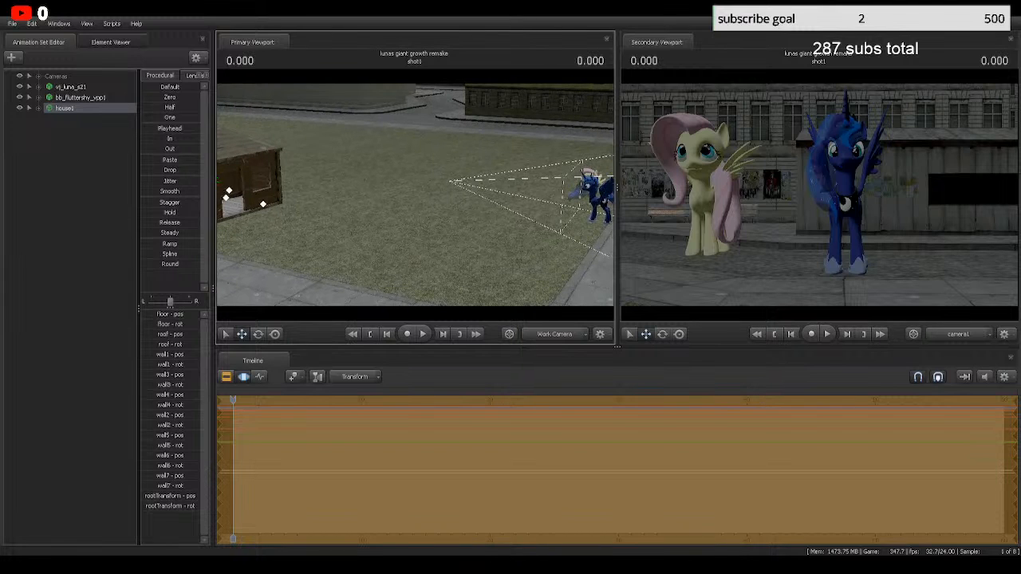
Step: Add the vn_enh_zecora model to the scene and move it across the grass until it stands close to Luna
click(80, 98)
click(72, 87)
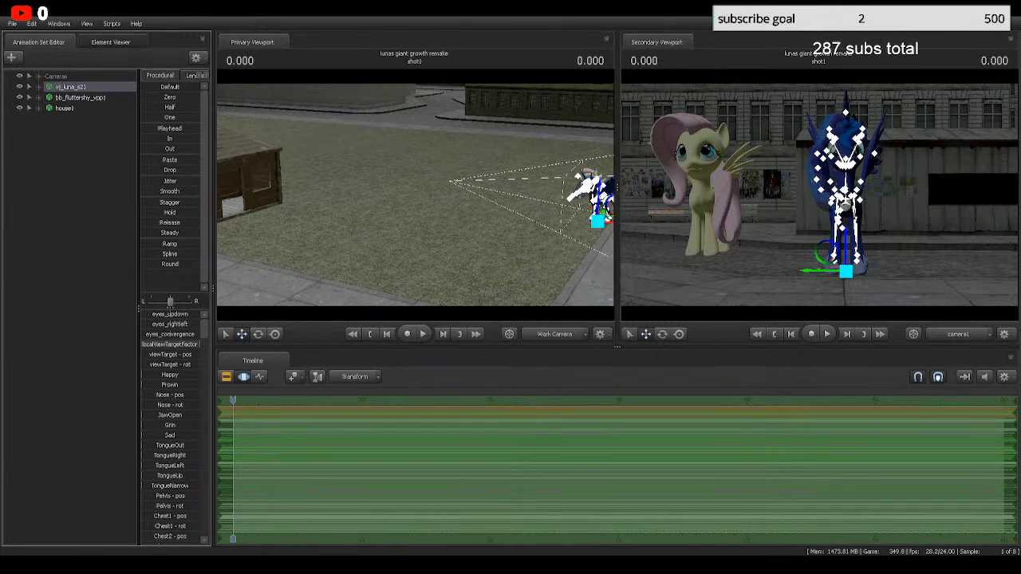
click(74, 159)
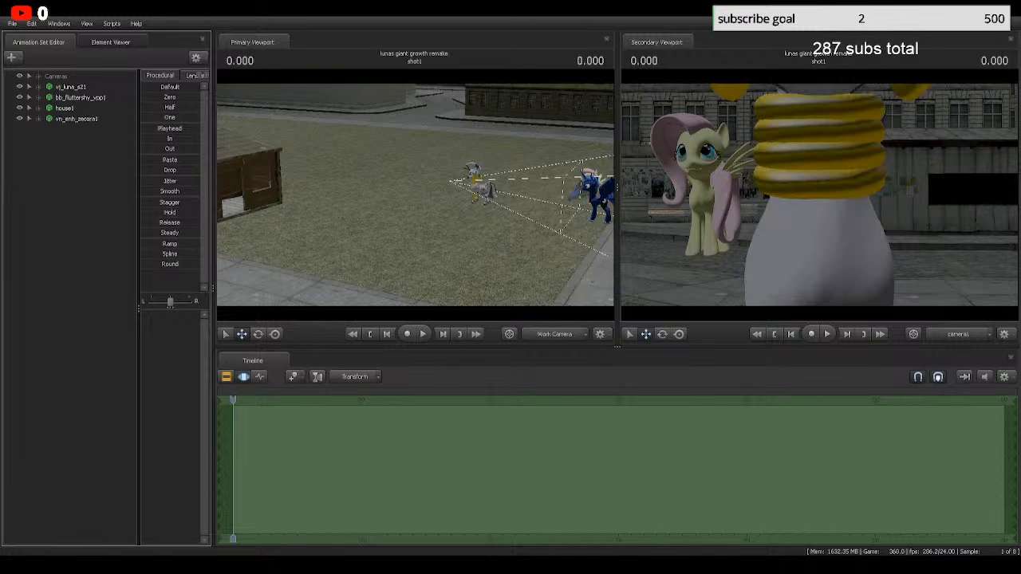
drag(415, 196, 451, 239)
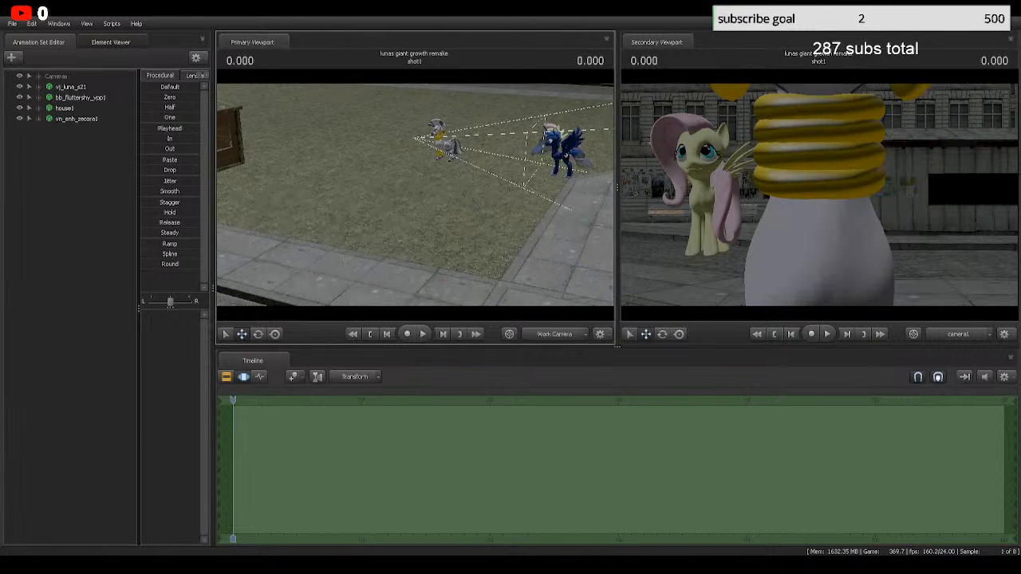
click(77, 119)
drag(466, 163, 521, 165)
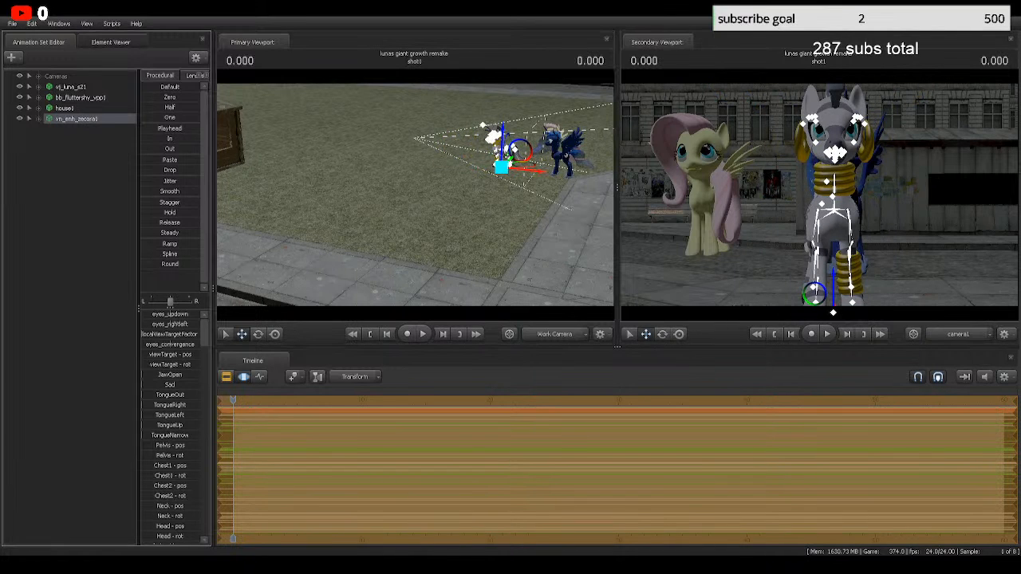
Step: Add the vn_zecora model to the scene and move it beside the vn_enh_zecora model in front of Luna
click(76, 183)
click(77, 119)
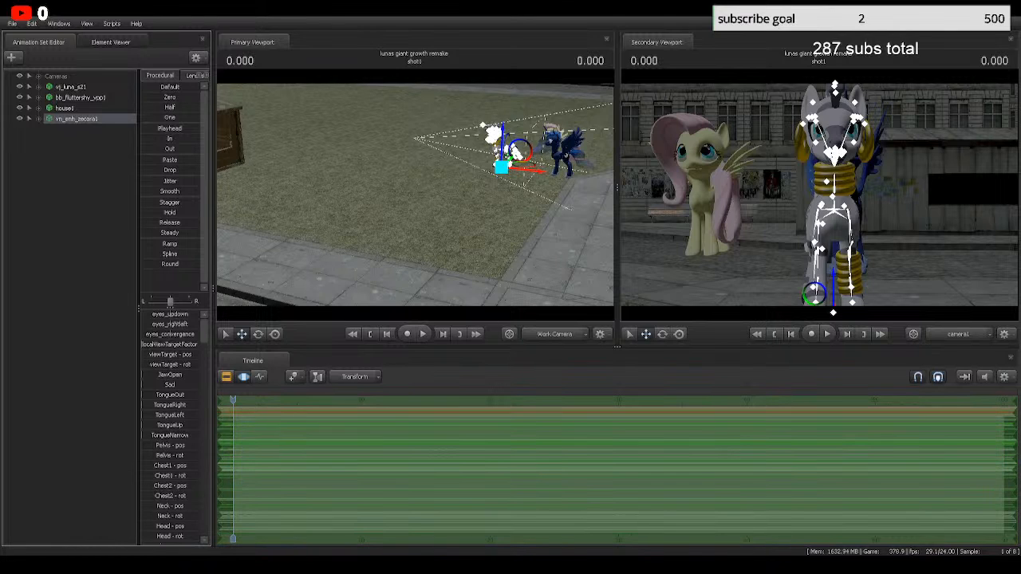
click(77, 184)
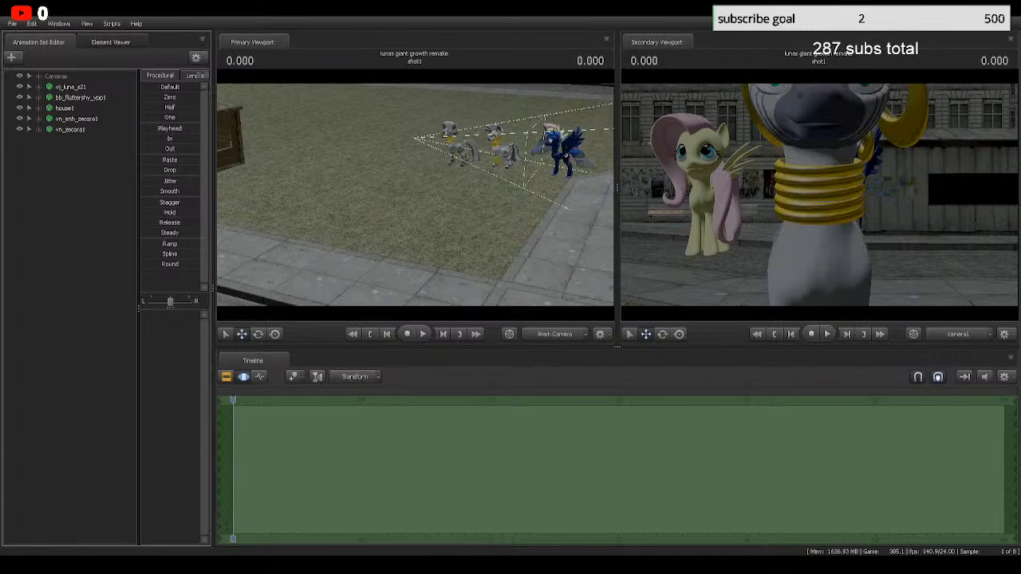
click(70, 130)
drag(485, 169, 540, 180)
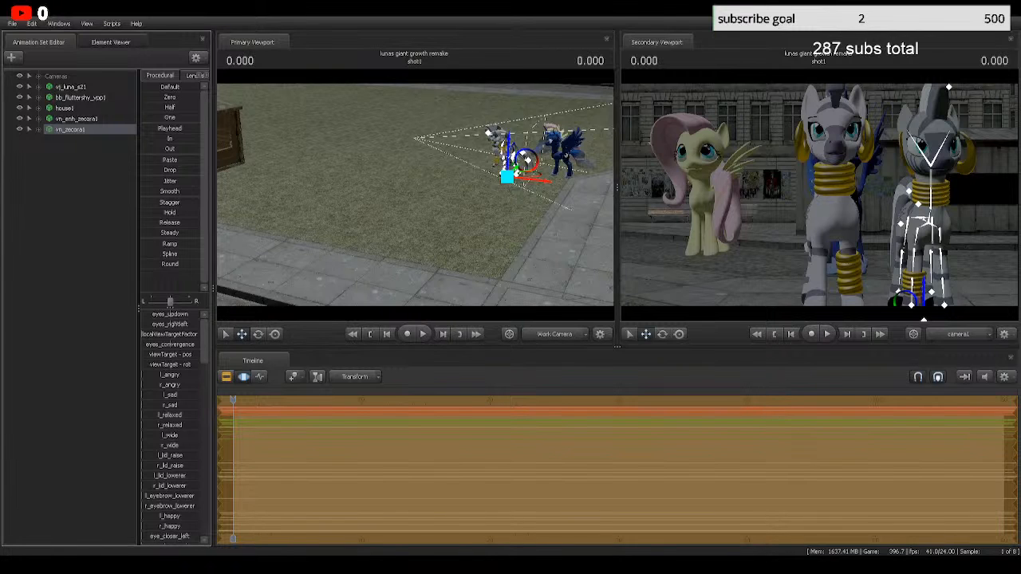
Step: Add another vn_zecora model to the scene and select it in the animation set list
click(72, 176)
click(70, 129)
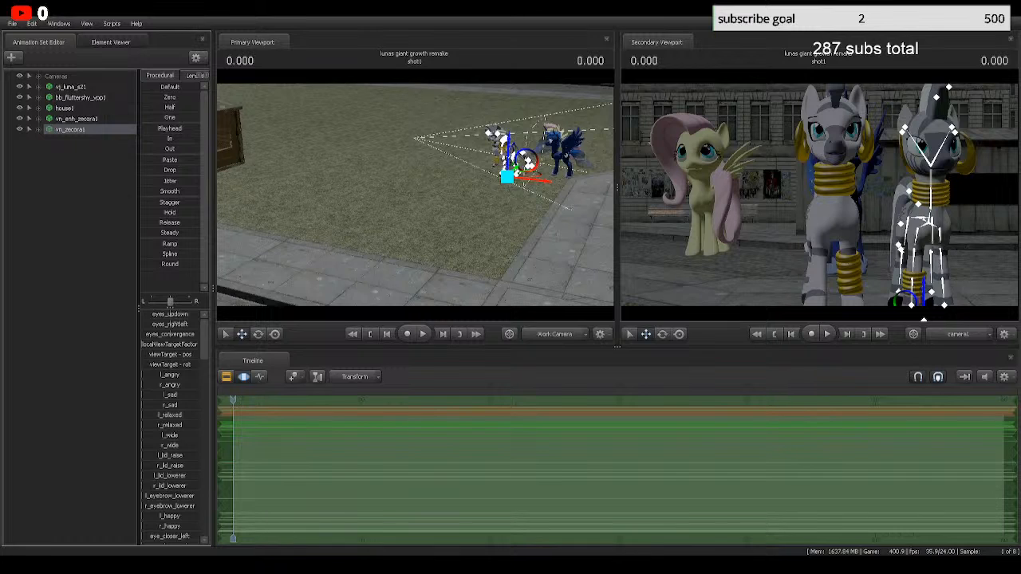
click(72, 175)
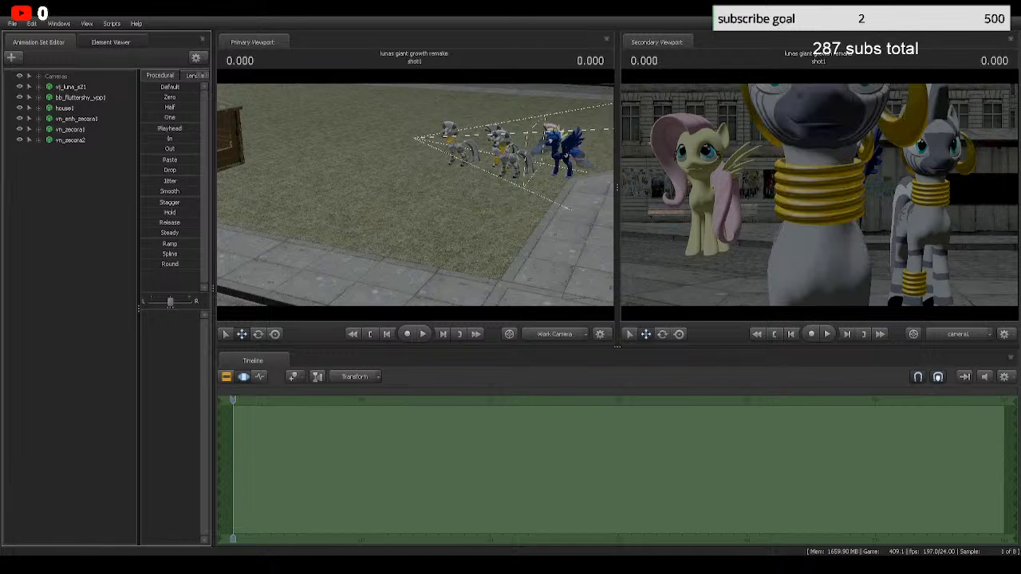
click(70, 139)
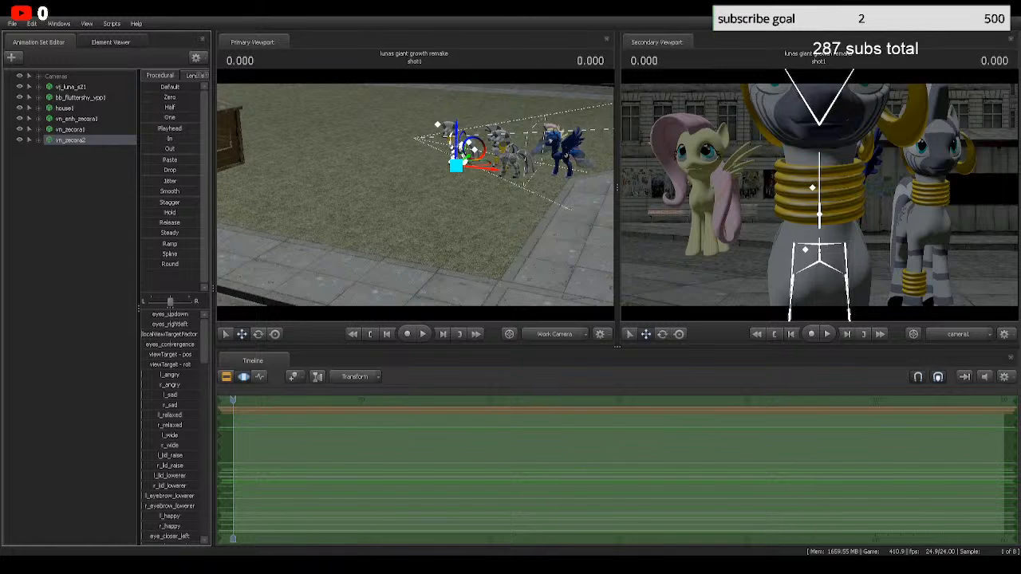
Step: Delete the second vn_zecora model and undo the deletion
key(Delete)
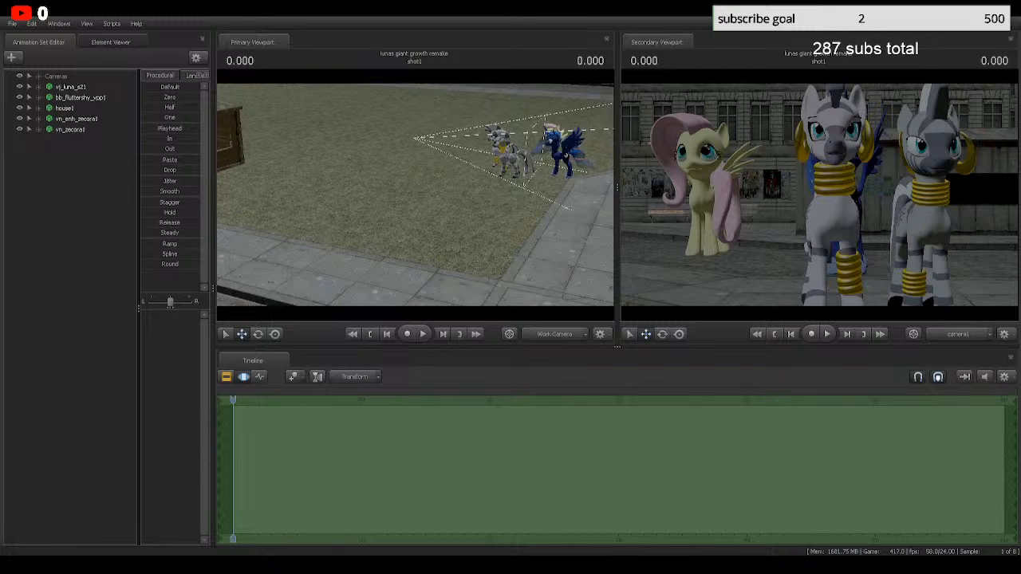
key(ctrl+z)
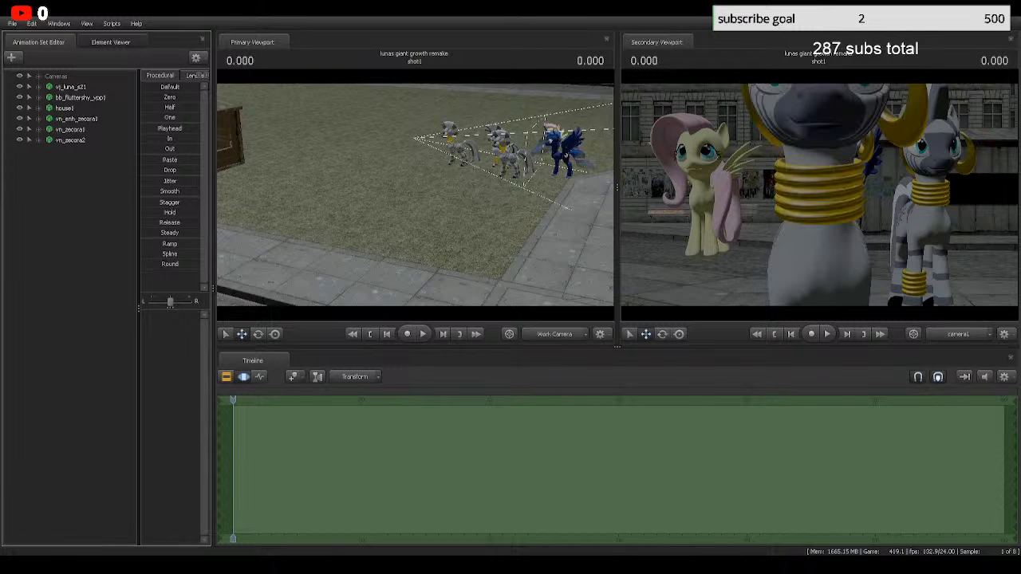
Step: Check the Flexes and Unknown control groups of the second vn_zecora model and delete that model from the scene
click(70, 140)
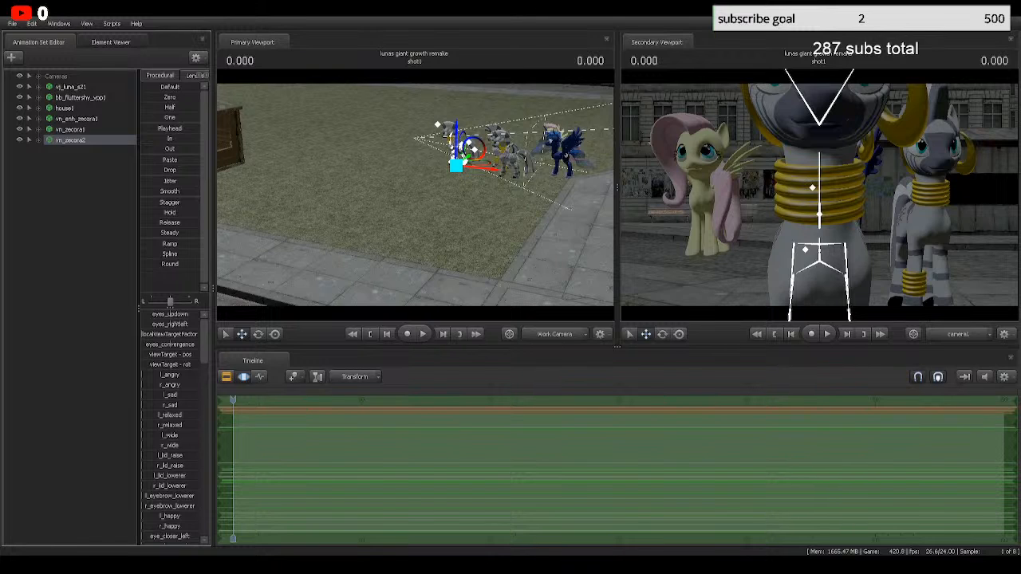
key(ctrl+z)
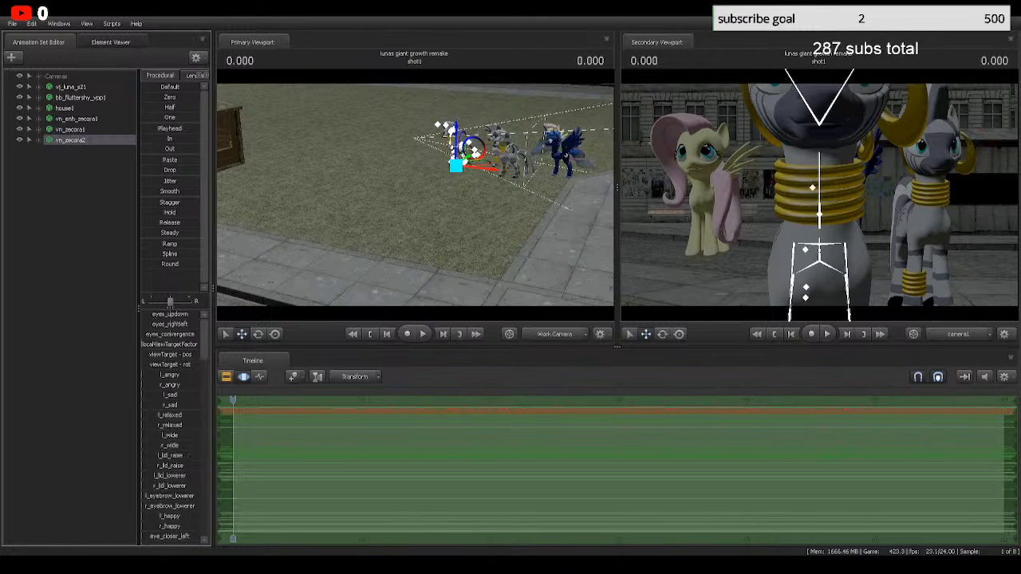
click(38, 140)
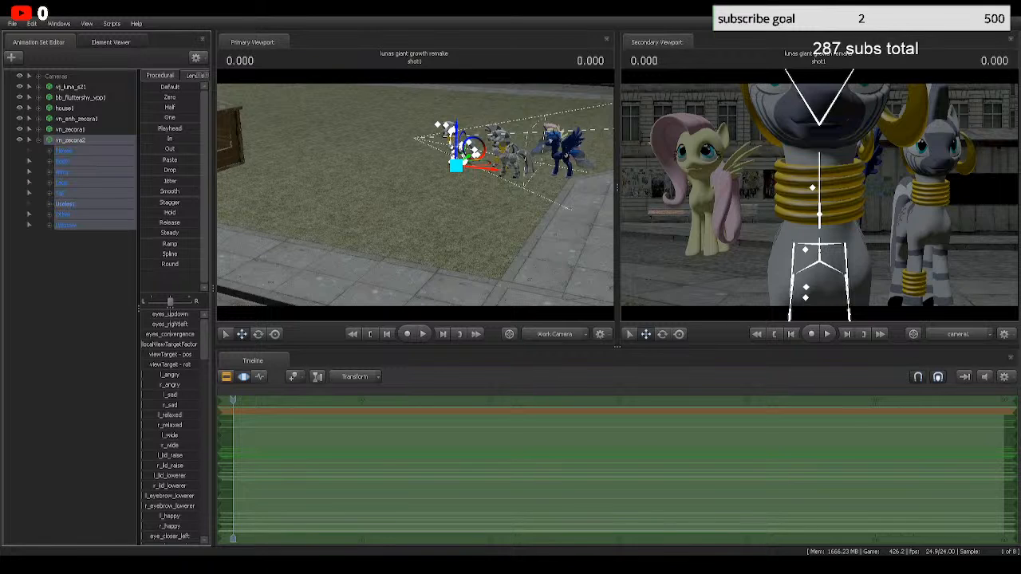
click(64, 151)
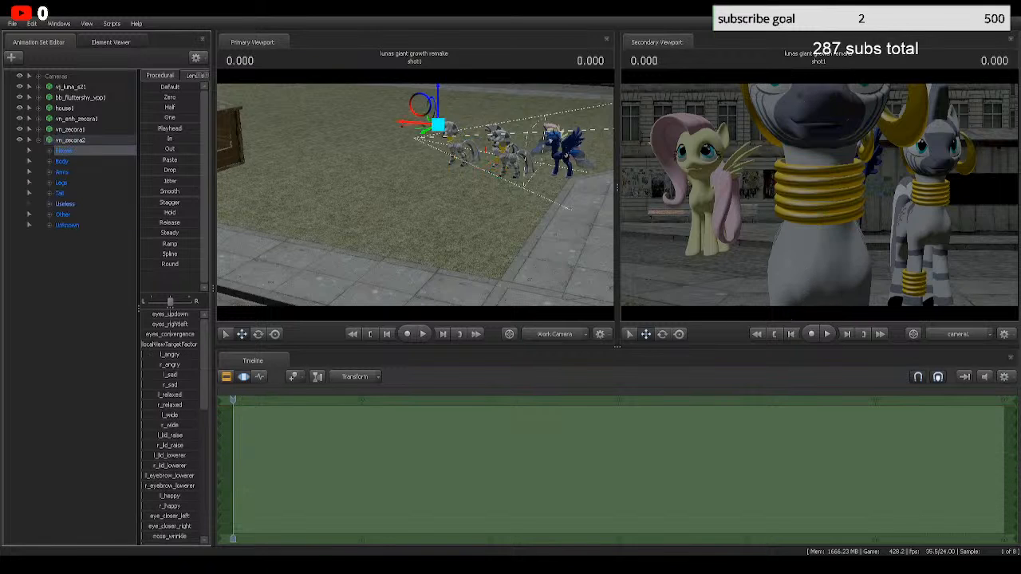
key(ctrl+v)
scroll(170, 423, down, 6)
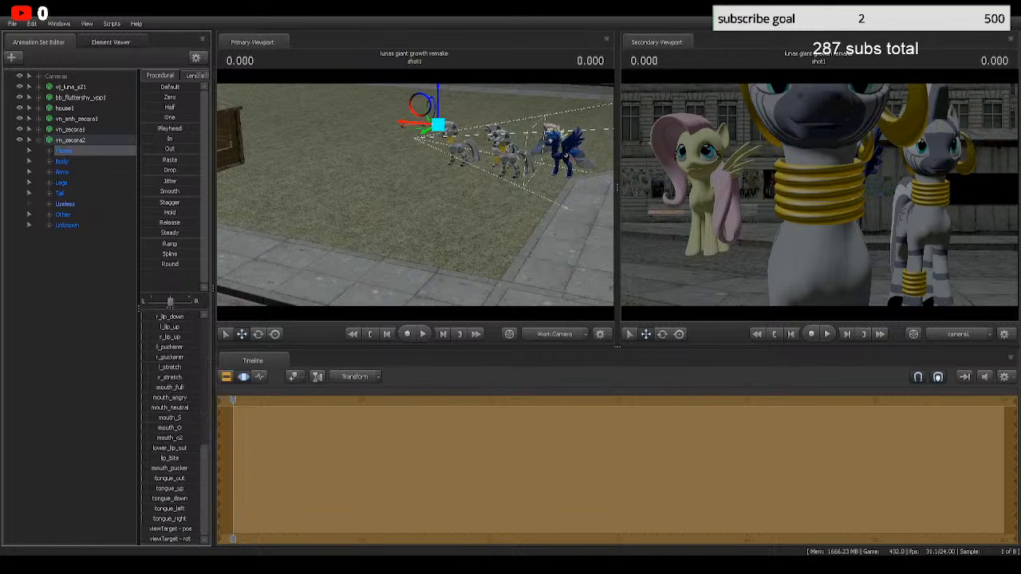
click(67, 225)
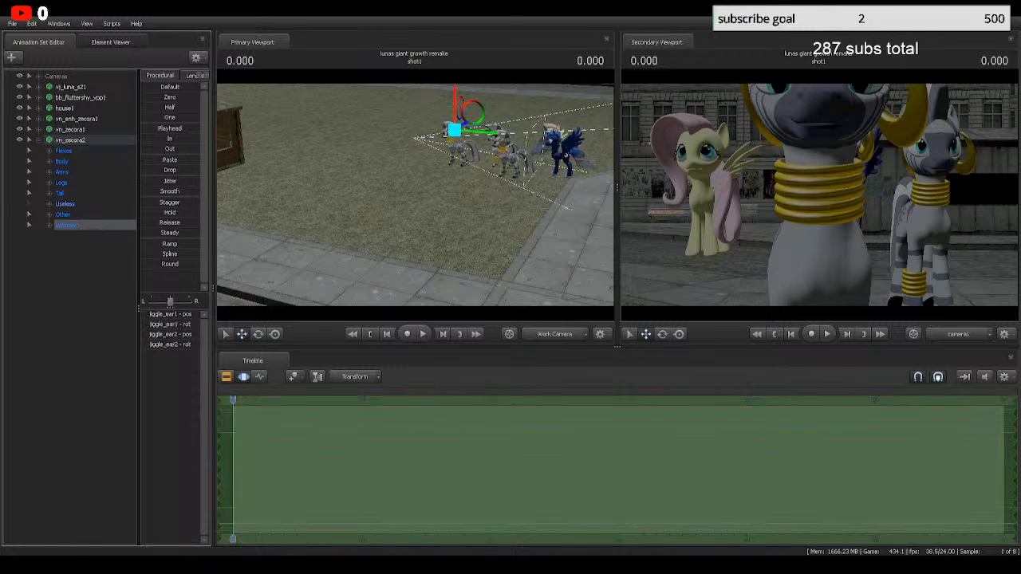
click(70, 140)
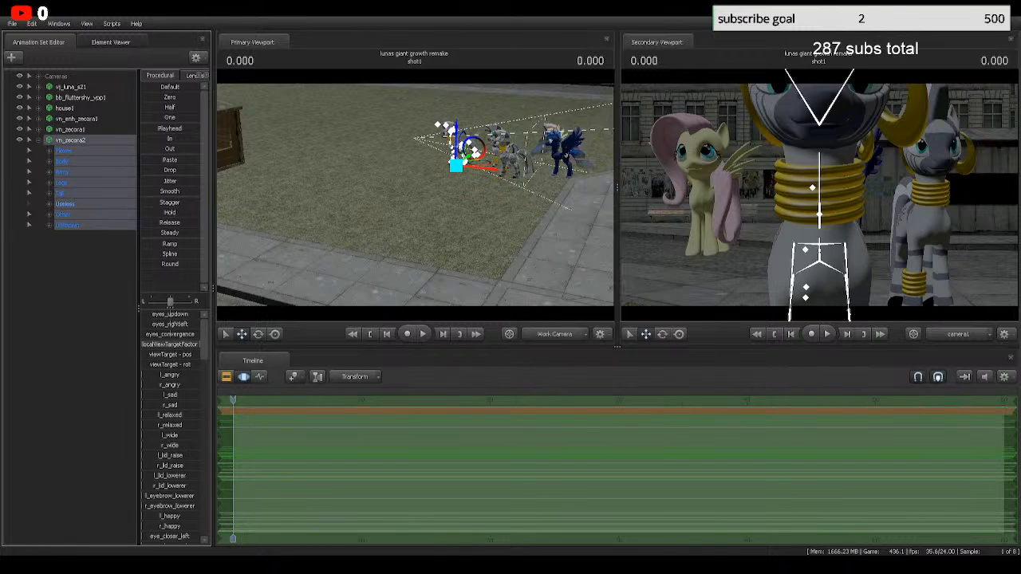
key(Delete)
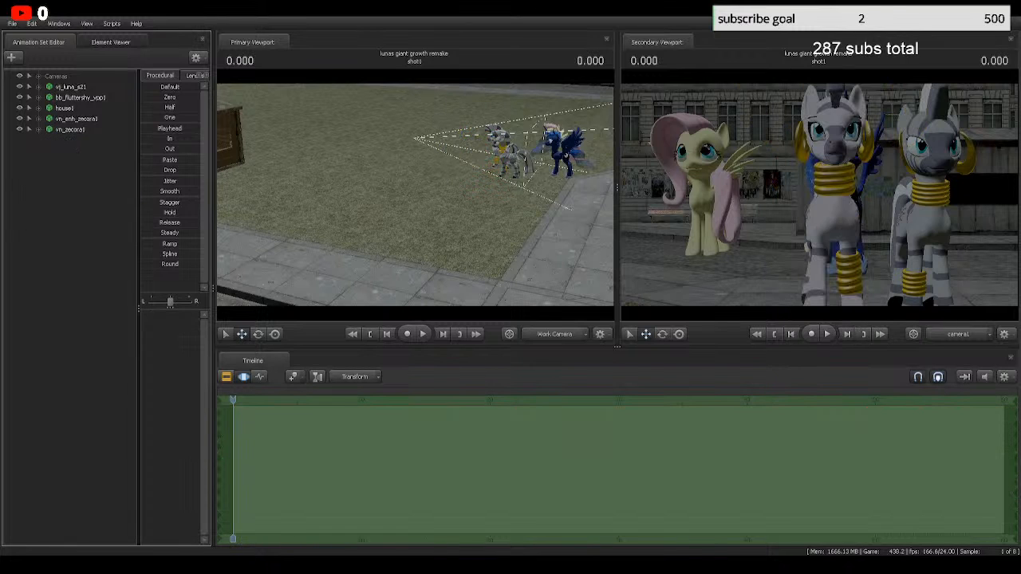
Step: Examine the two remaining Zecora models up close and from farther back in the work camera view
key(w)
drag(415, 196, 384, 149)
key(s)
key(w)
key(s)
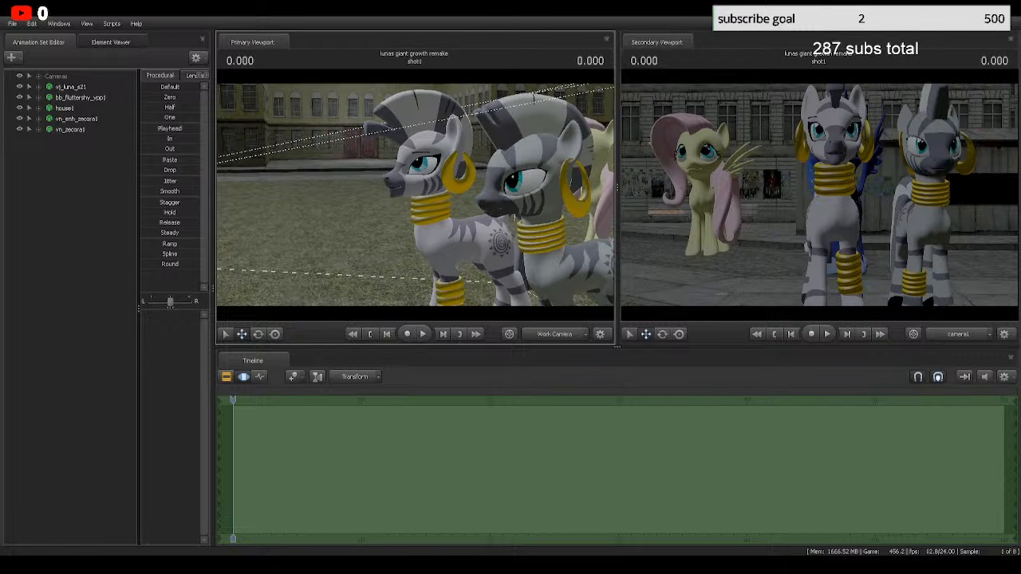
key(s)
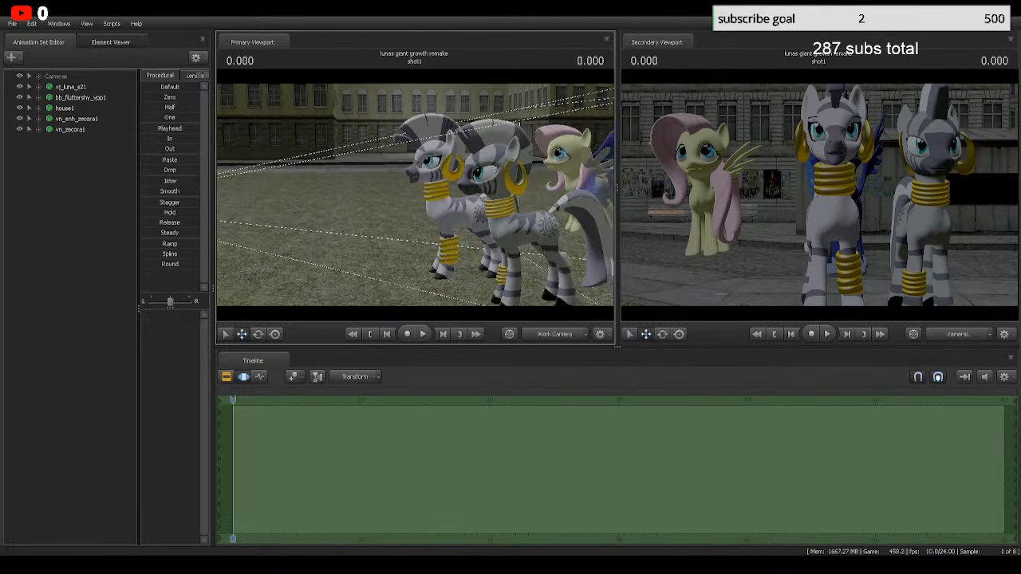
key(w)
key(w)
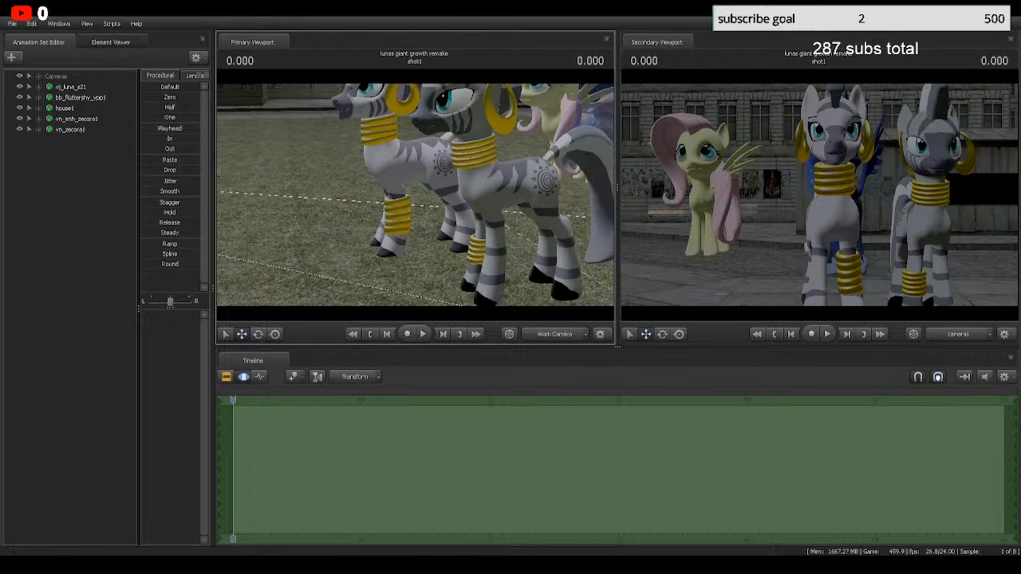
key(s)
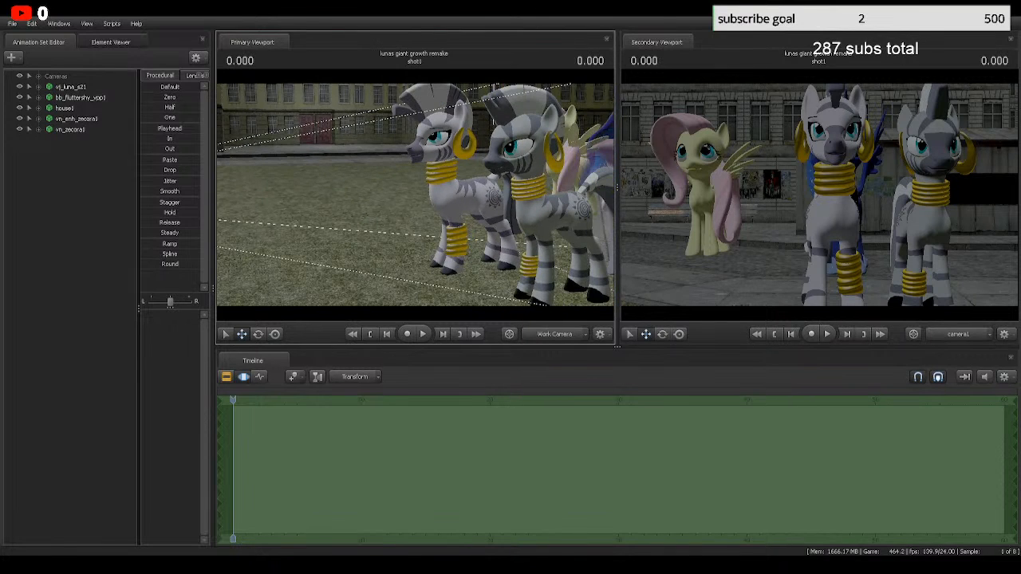
key(w)
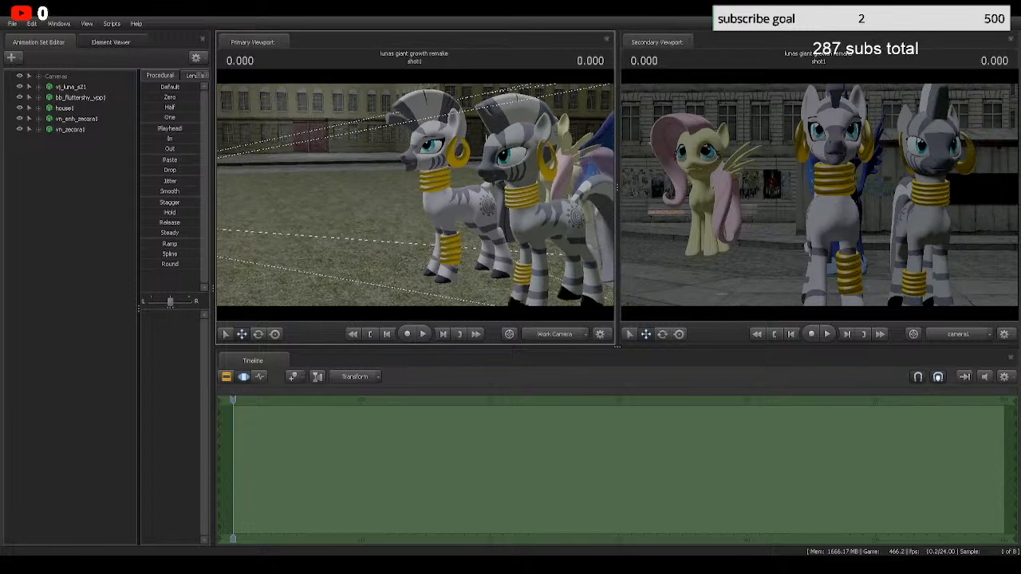
key(s)
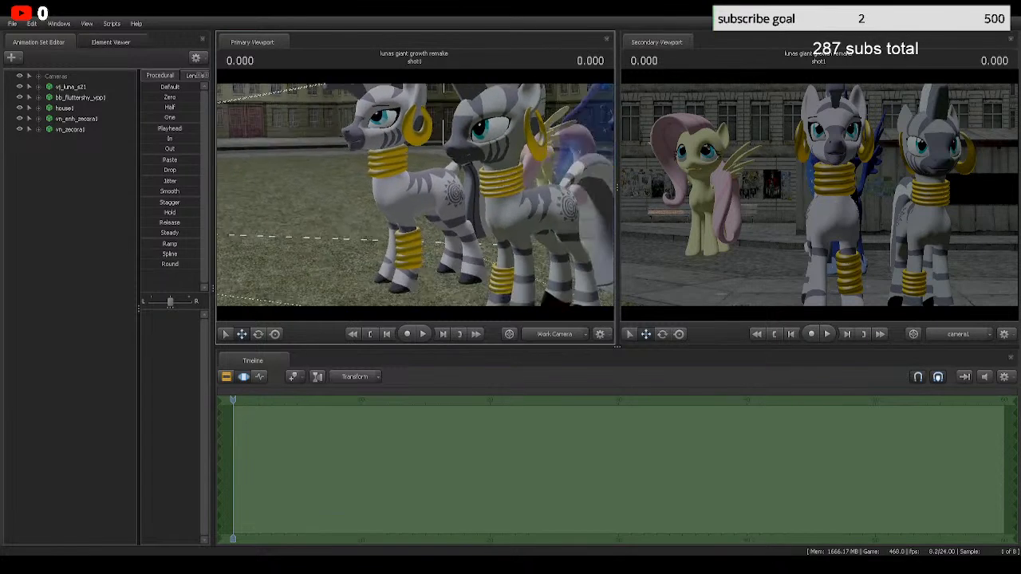
key(w)
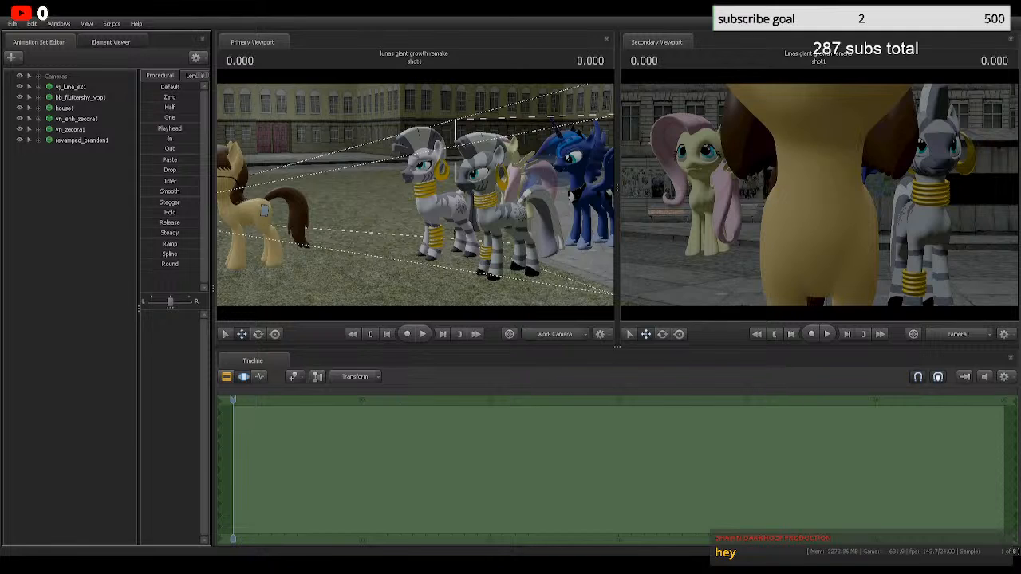
Step: Move the revamped_brandon1 model a short distance across the grass toward the two Zecora models and deselect it
click(81, 141)
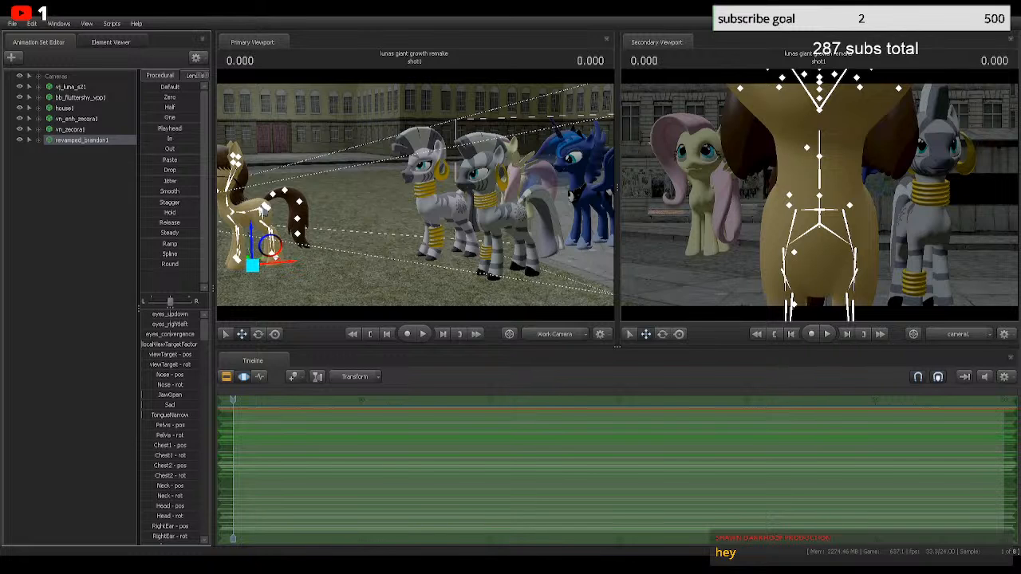
click(275, 262)
drag(284, 261, 327, 257)
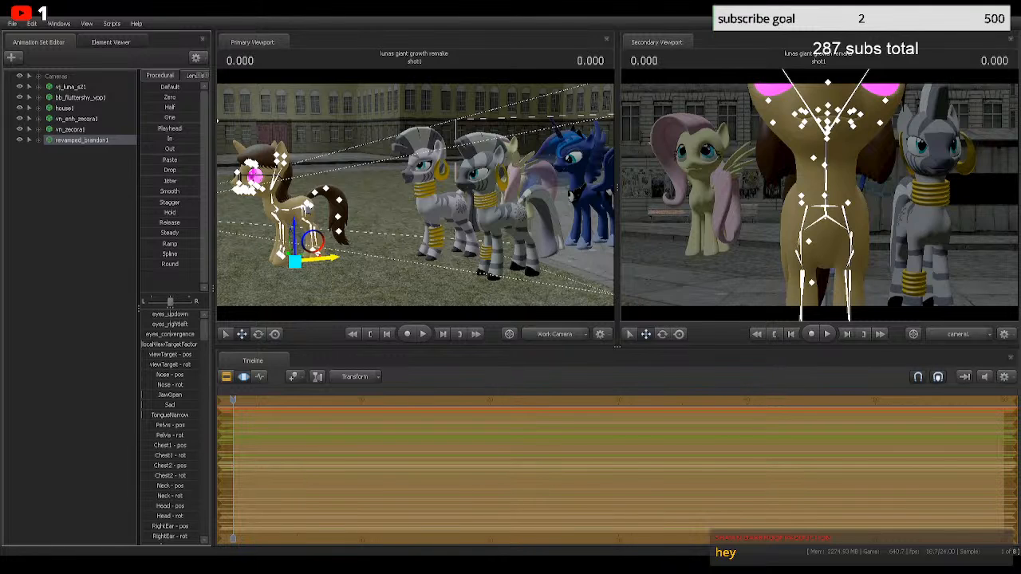
key(Escape)
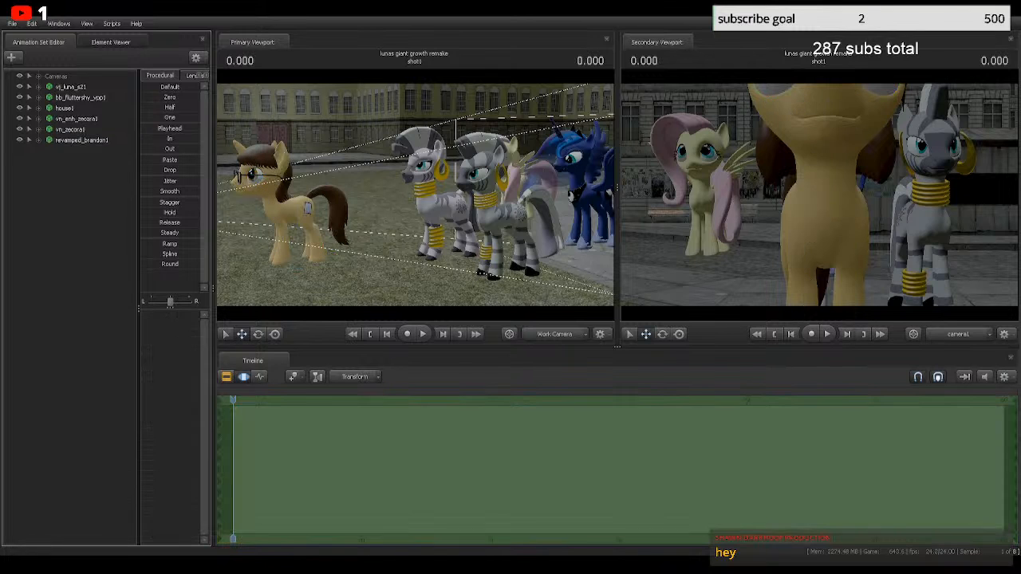
click(307, 206)
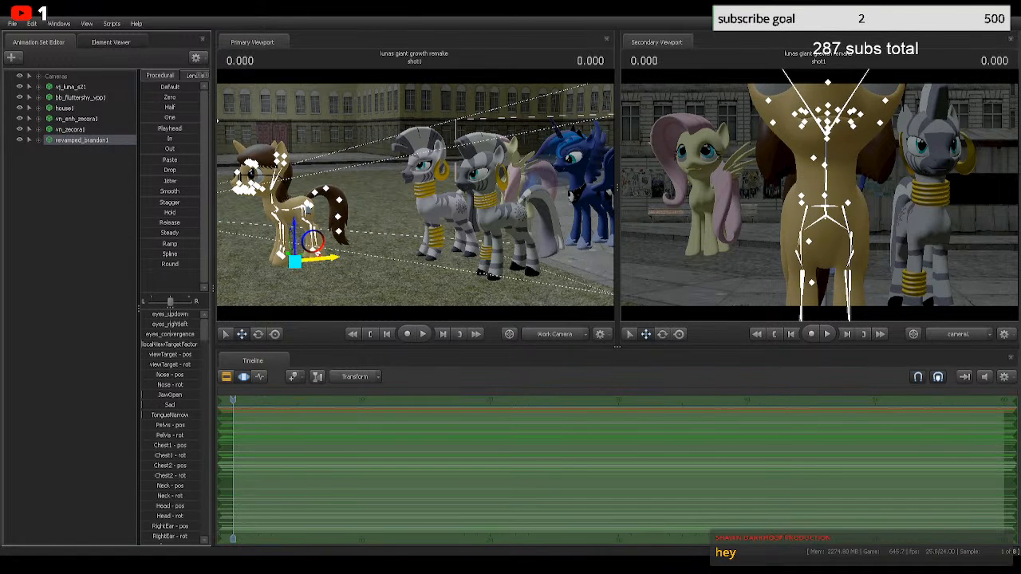
key(Escape)
Step: Examine the faces of the revamped_brandon1, Luna, Zecora and Fluttershy models up close in the work camera view
drag(414, 194, 402, 194)
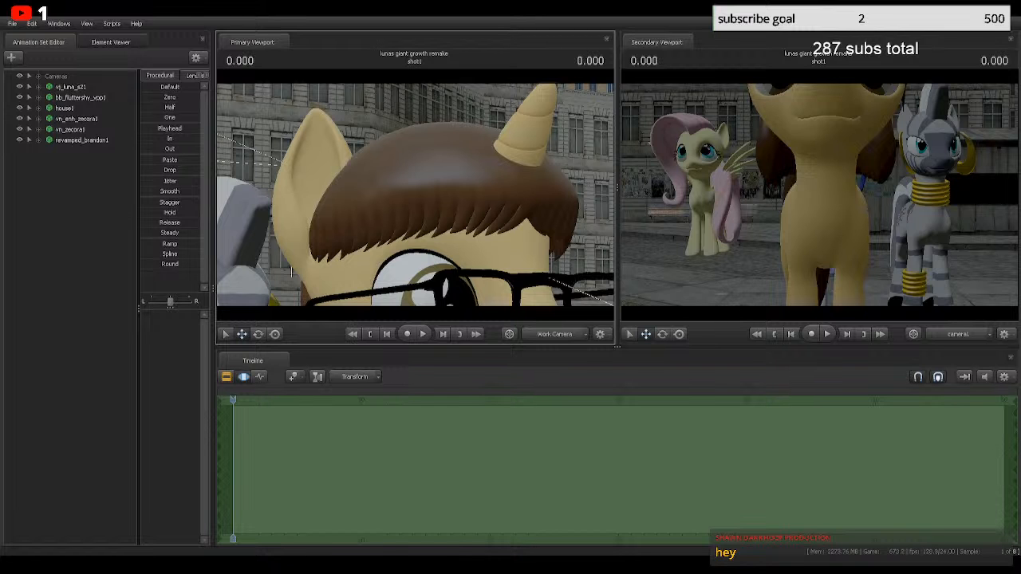
key(s)
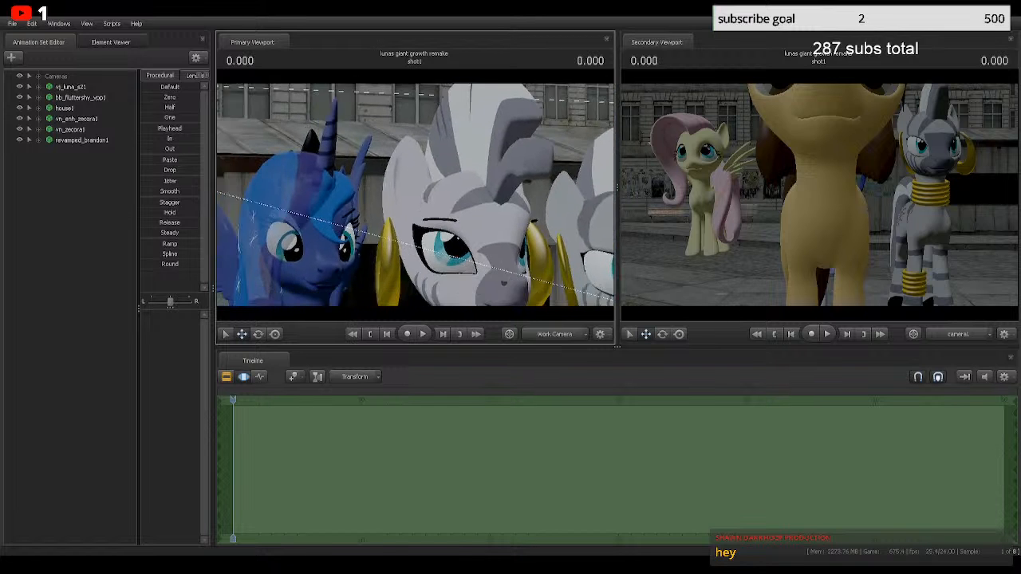
key(a)
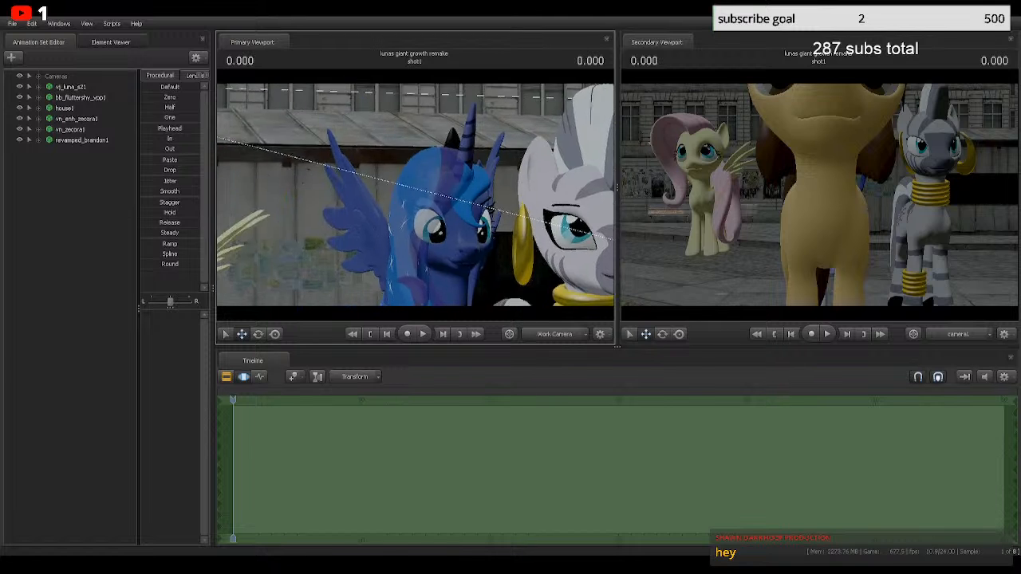
key(w)
key(w)
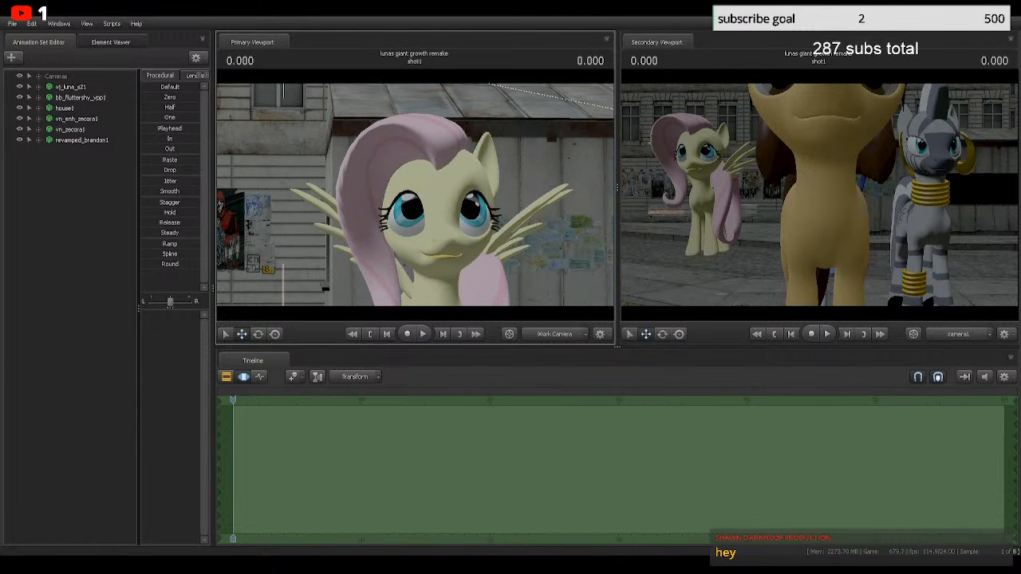
key(d)
key(s)
key(s)
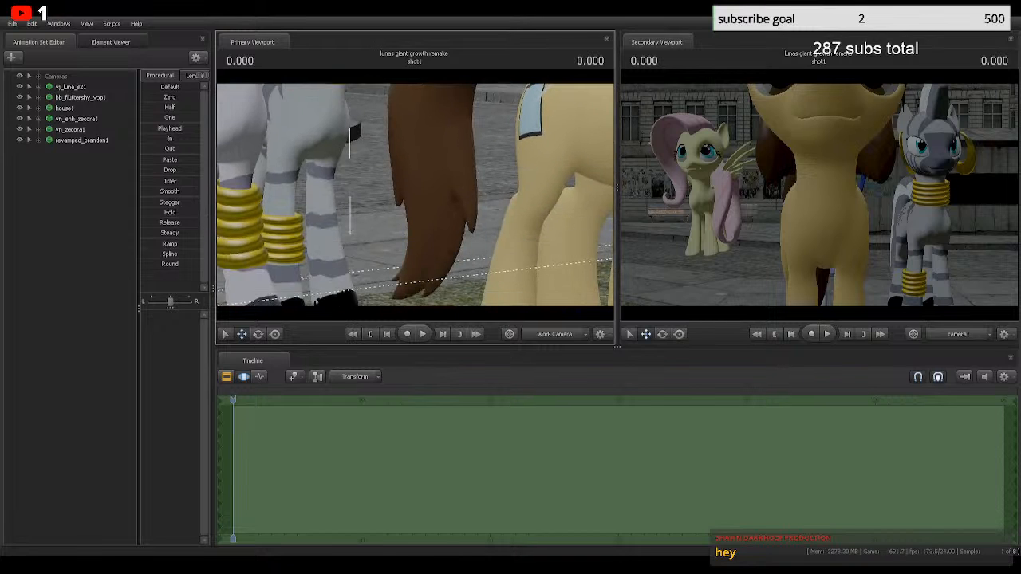
Step: Inspect the revamped_brandon1 model from the side, closing in on its body and flank
drag(415, 195, 413, 156)
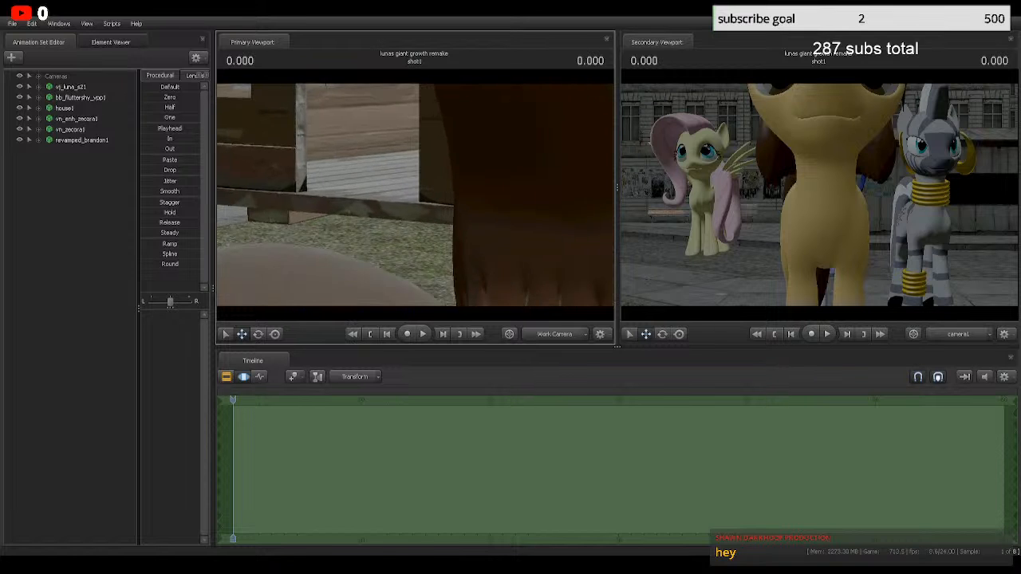
drag(415, 195, 534, 201)
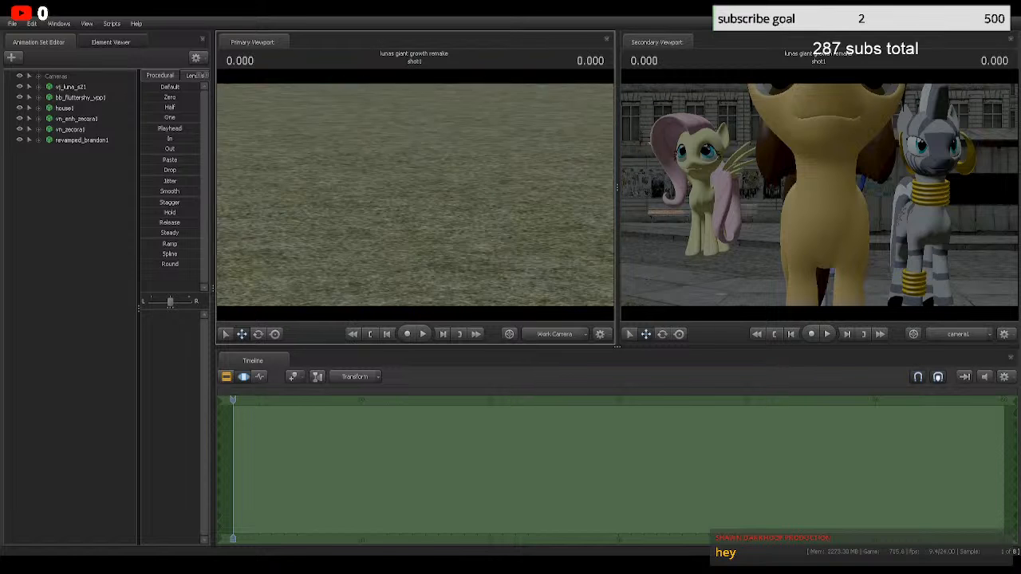
drag(415, 195, 423, 177)
drag(415, 194, 478, 179)
key(s)
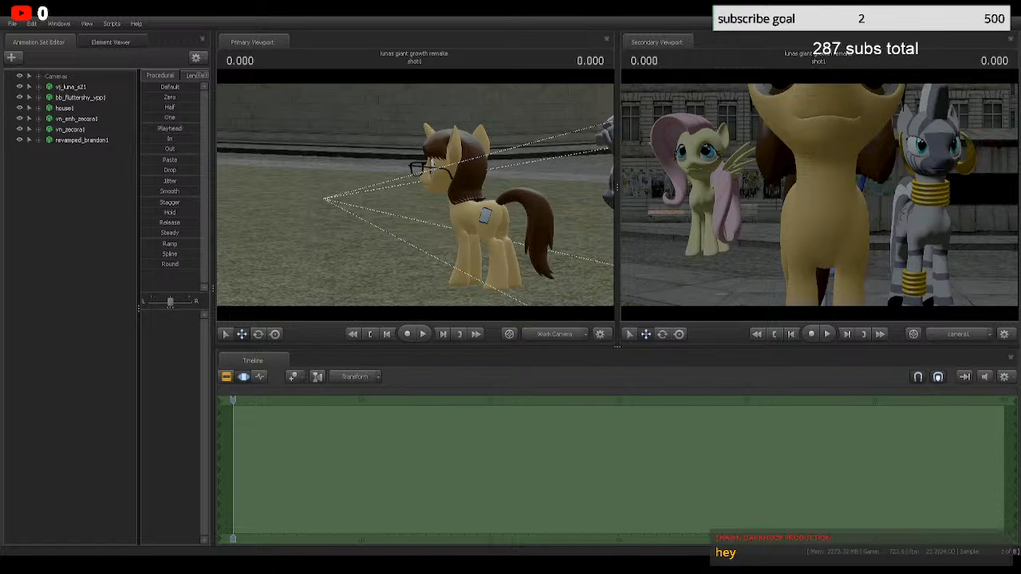
key(d)
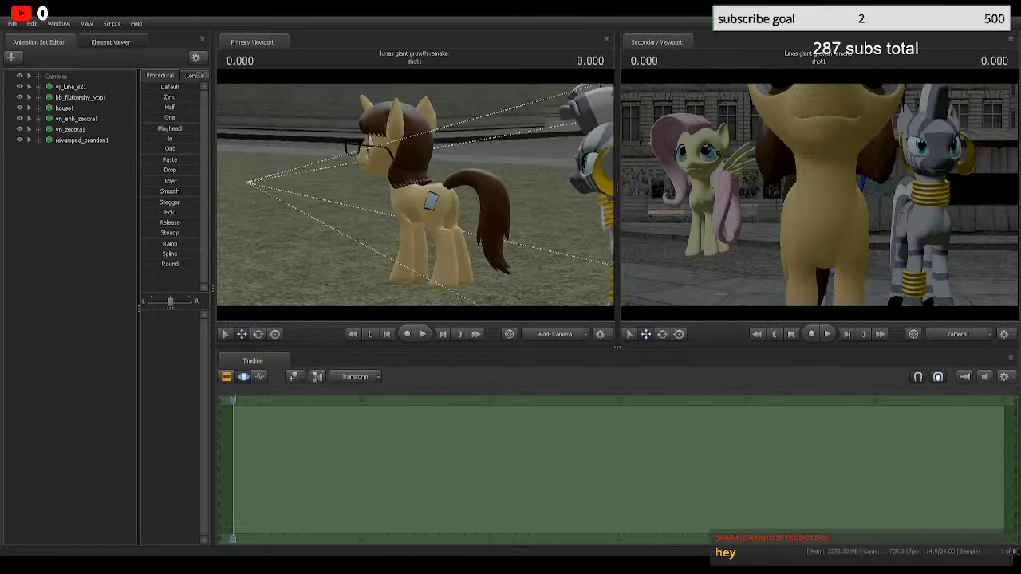
key(w)
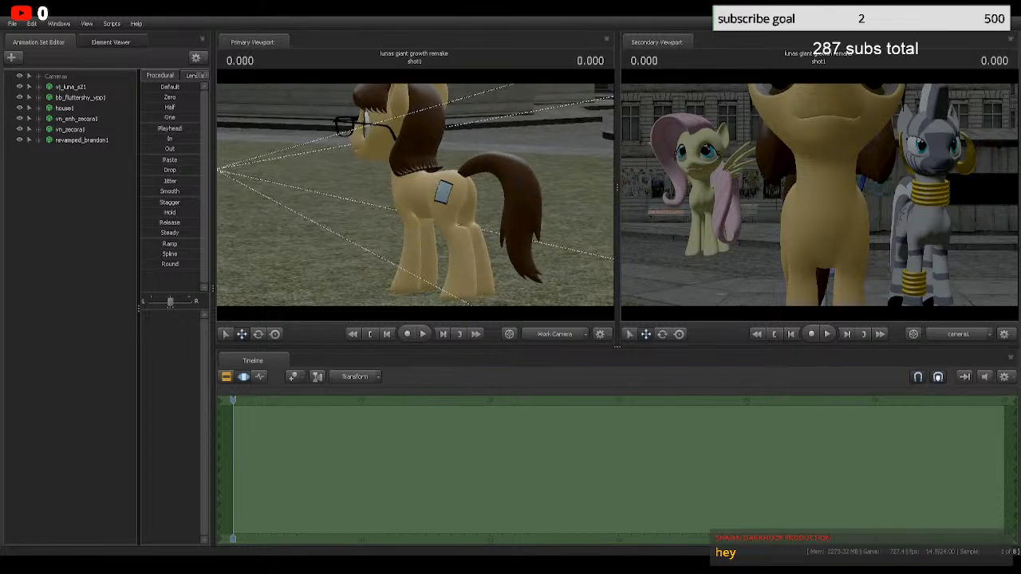
key(w)
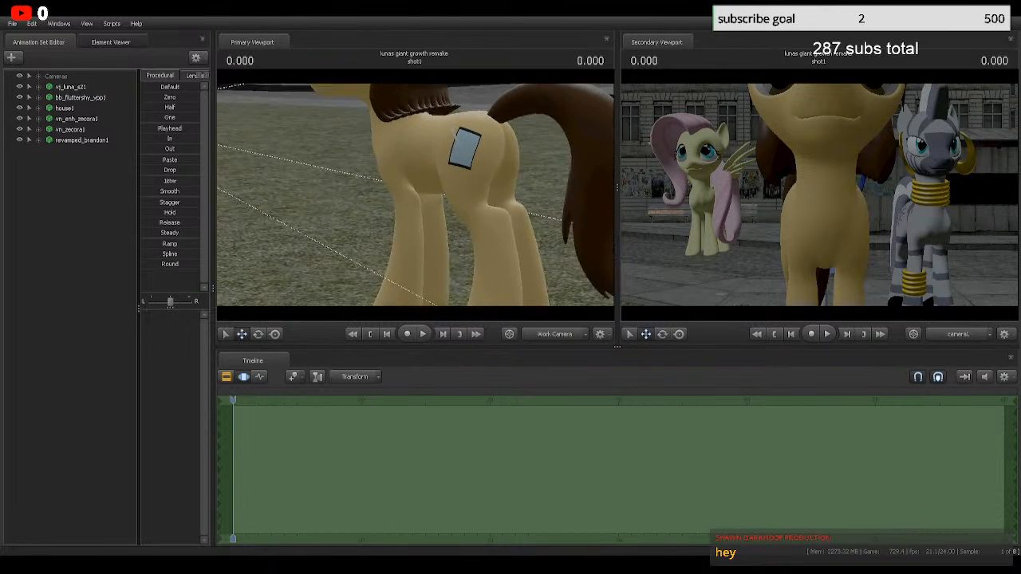
key(w)
Step: Look through the Flexes and Unknown control groups of the revamped_brandon1 model for its body and face sliders
click(82, 141)
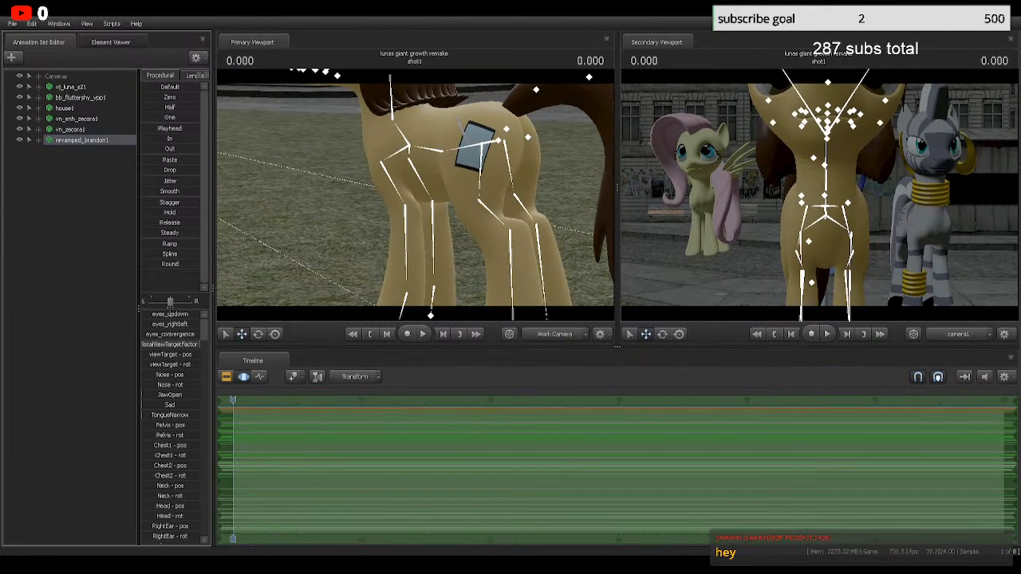
click(38, 141)
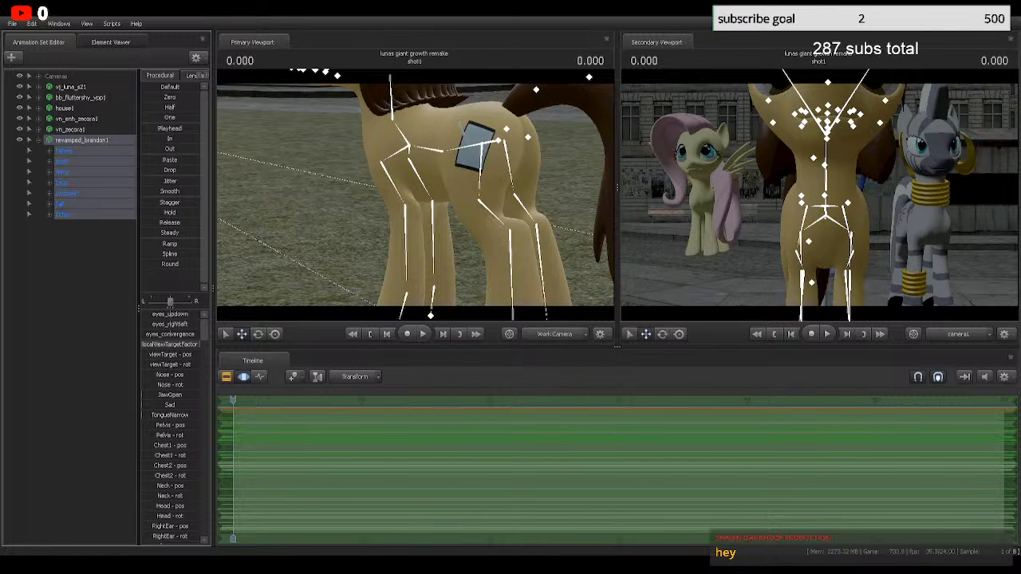
click(63, 151)
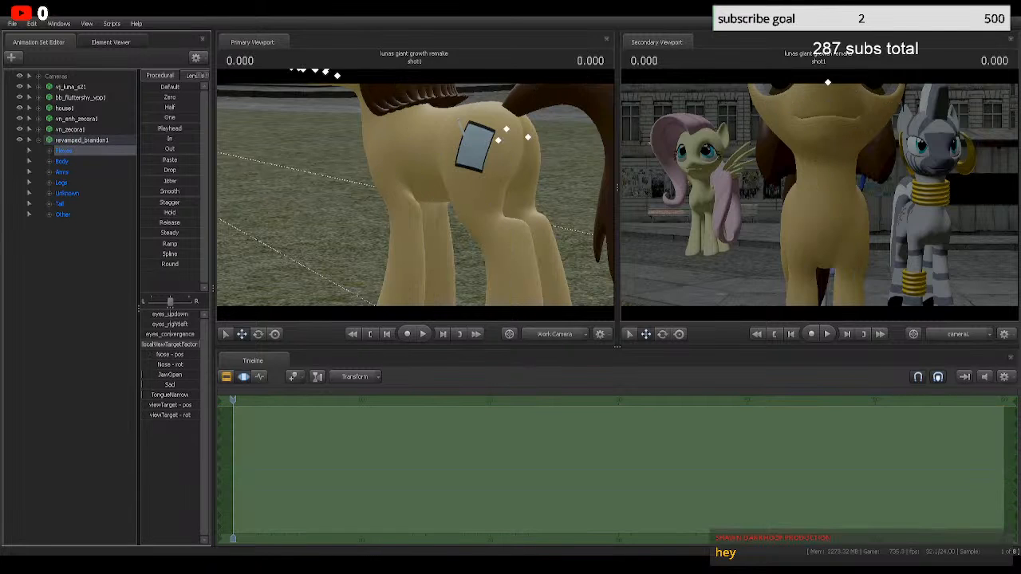
click(67, 193)
scroll(170, 422, down, 5)
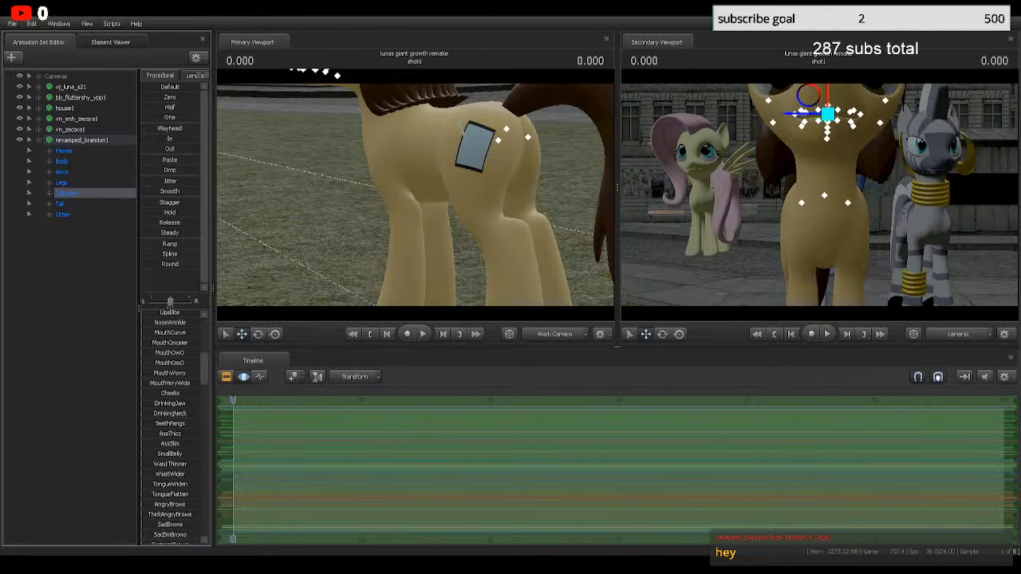
scroll(170, 423, down, 5)
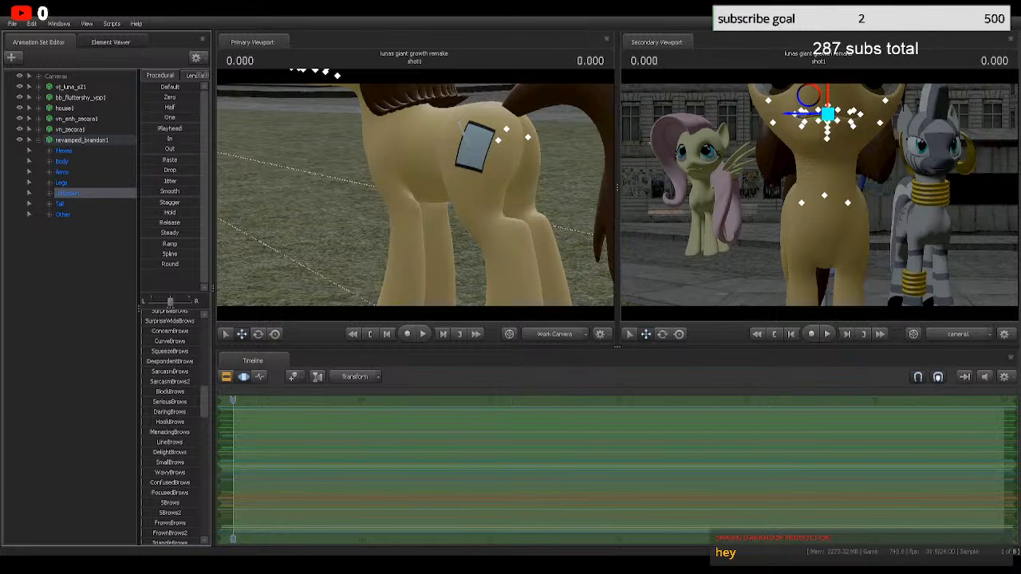
scroll(170, 422, down, 5)
scroll(170, 422, up, 5)
key(Right)
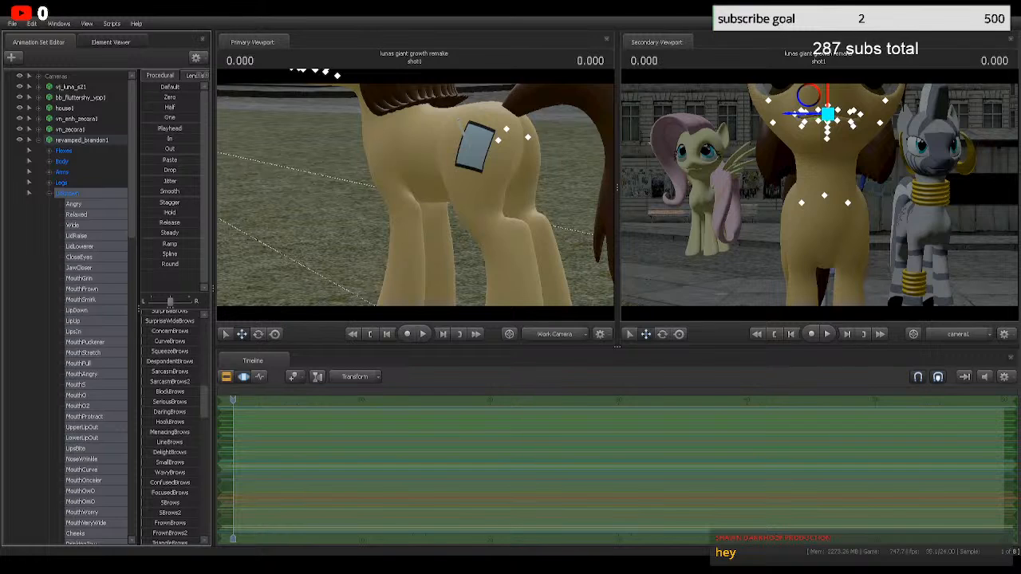
scroll(72, 303, down, 15)
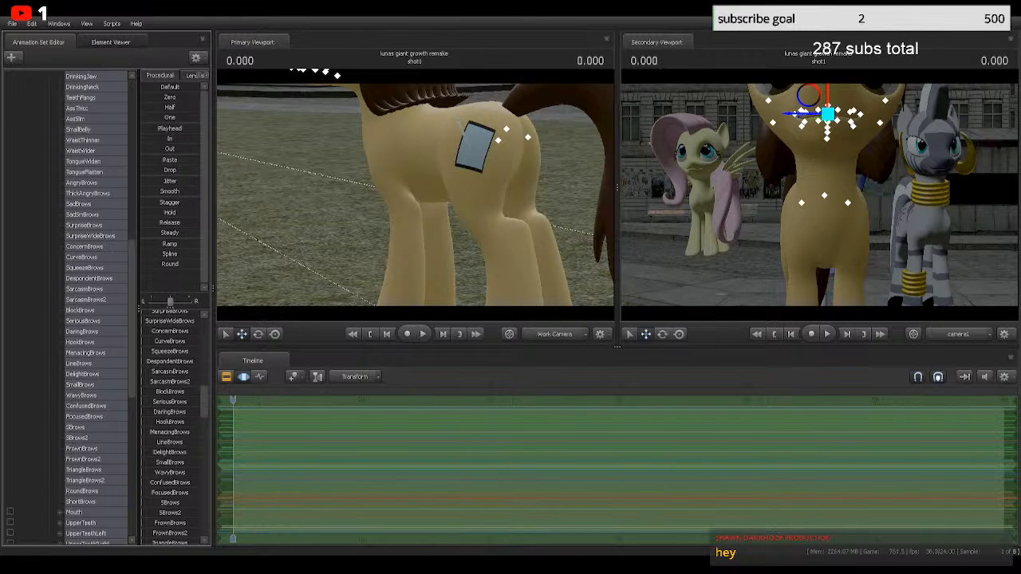
Step: Try out the AssThicc slider of revamped_brandon1, return it to its original position, and deselect the control
click(81, 97)
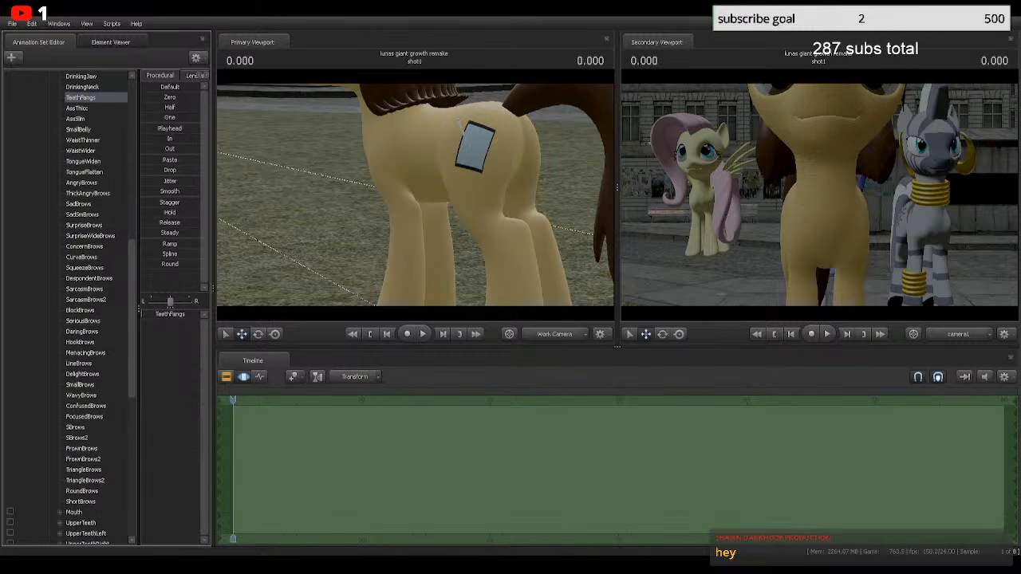
click(78, 109)
drag(151, 314, 191, 315)
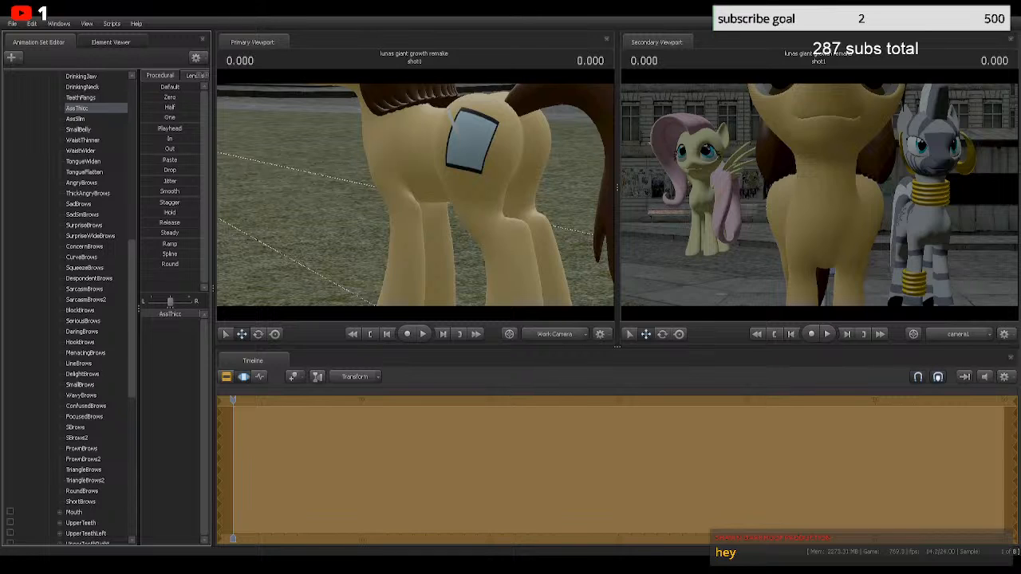
drag(191, 315, 170, 314)
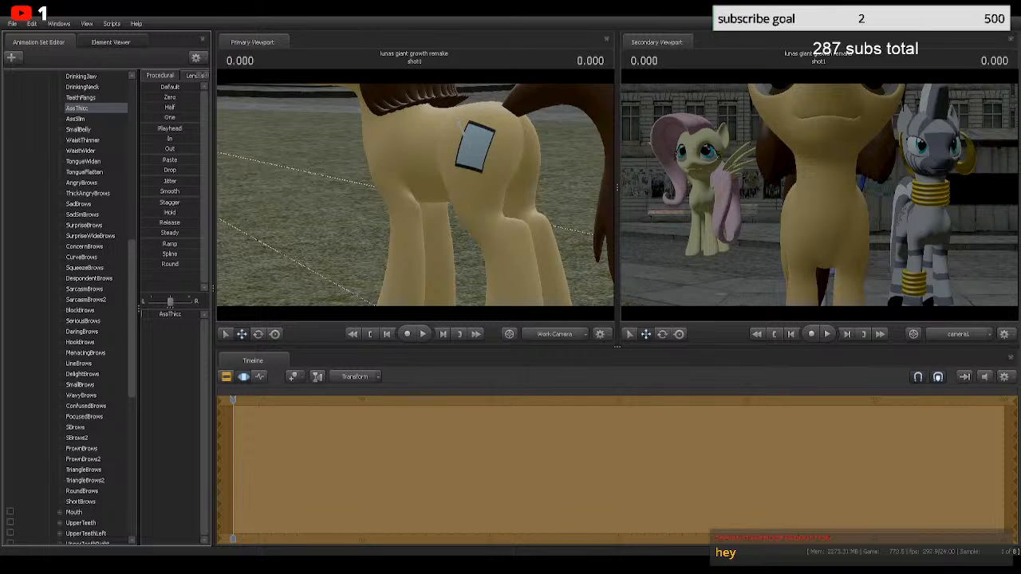
scroll(72, 311, up, 10)
click(49, 193)
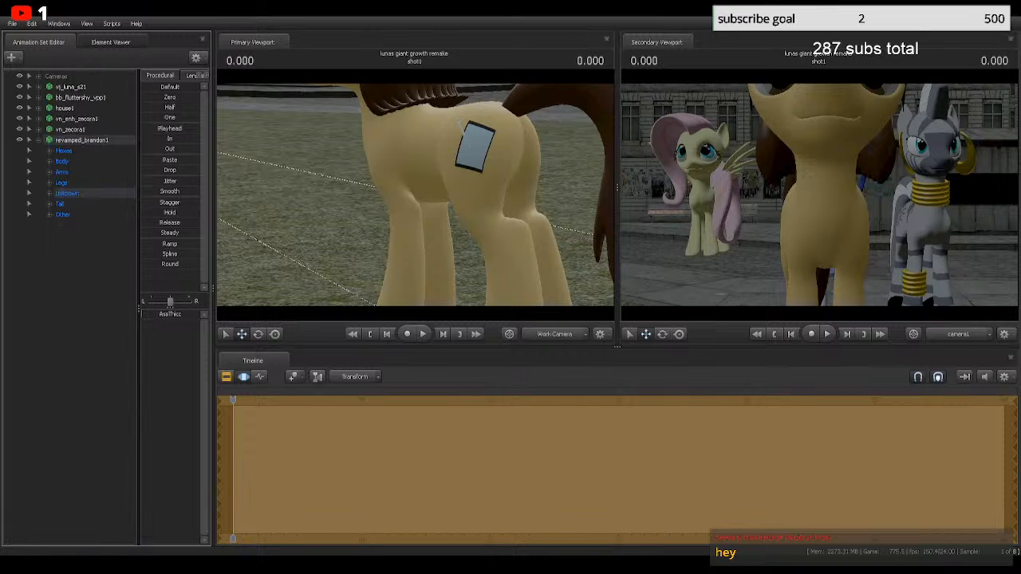
click(72, 287)
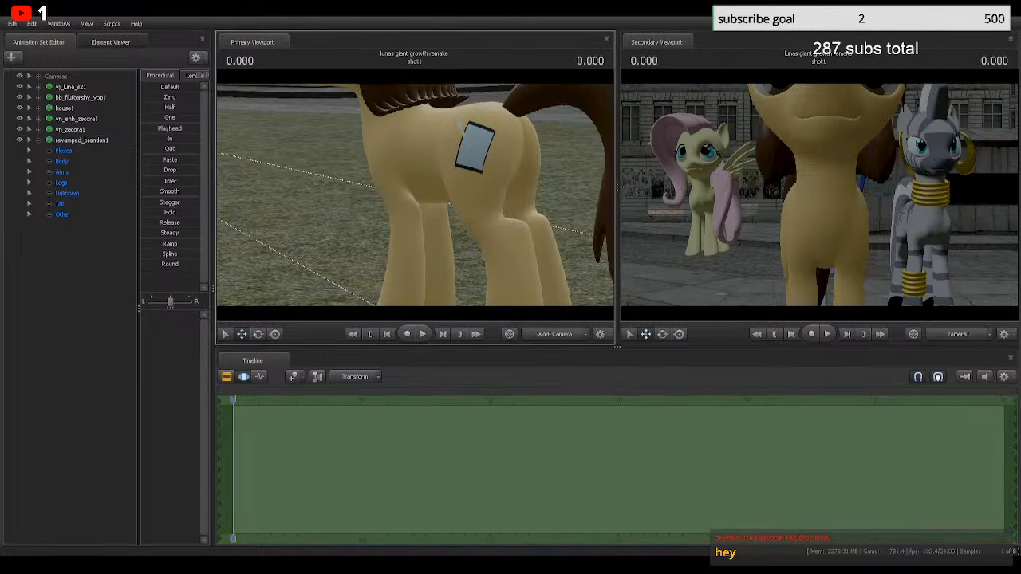
Step: Examine the two Zecora models side by side in the work camera view
key(s)
drag(459, 123, 592, 129)
key(s)
key(w)
key(s)
key(s)
key(w)
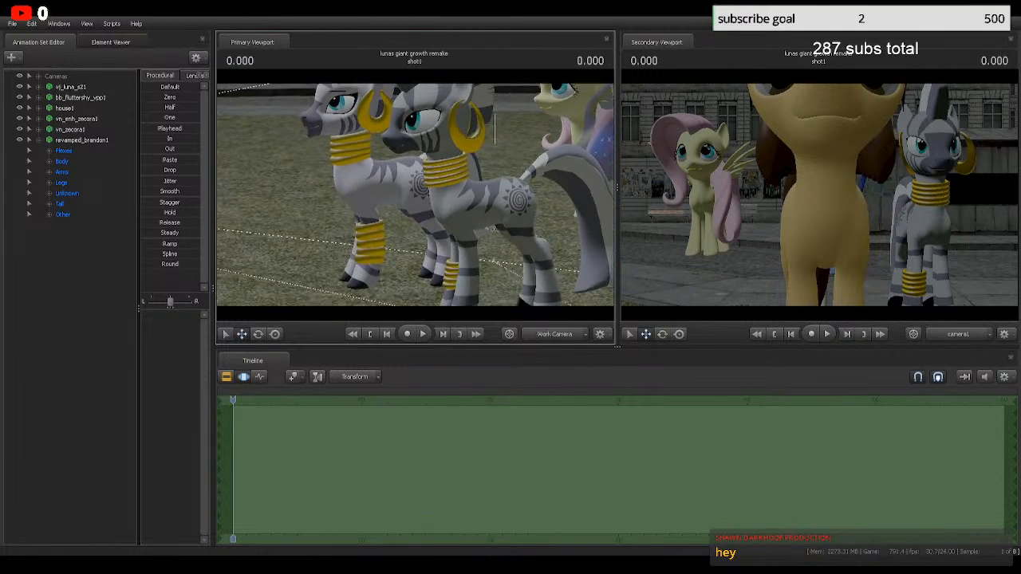
Step: Look through the Unknown, Flexes and Other control groups of the vn_zecora1 model for its available sliders
click(38, 141)
click(71, 129)
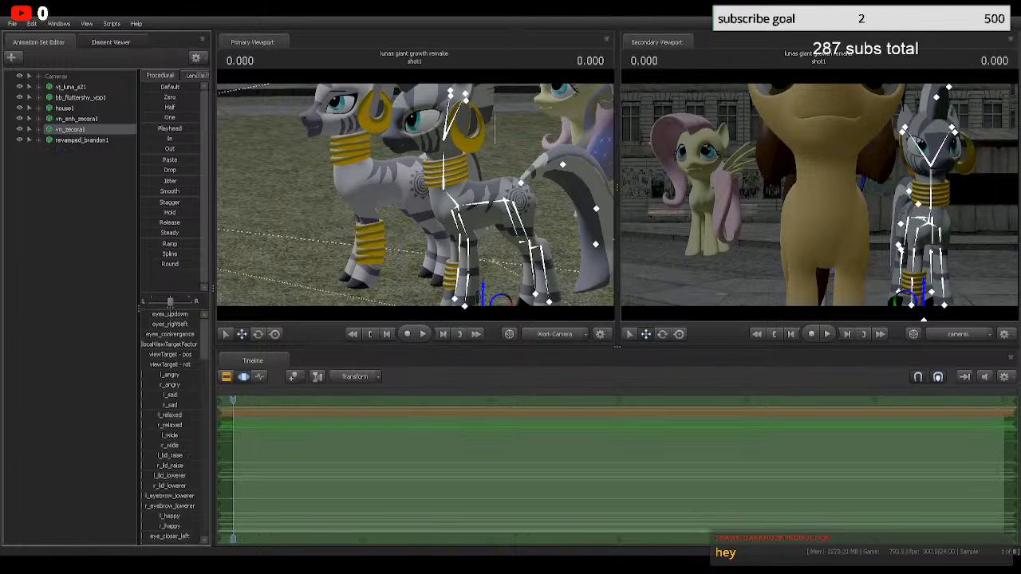
click(39, 129)
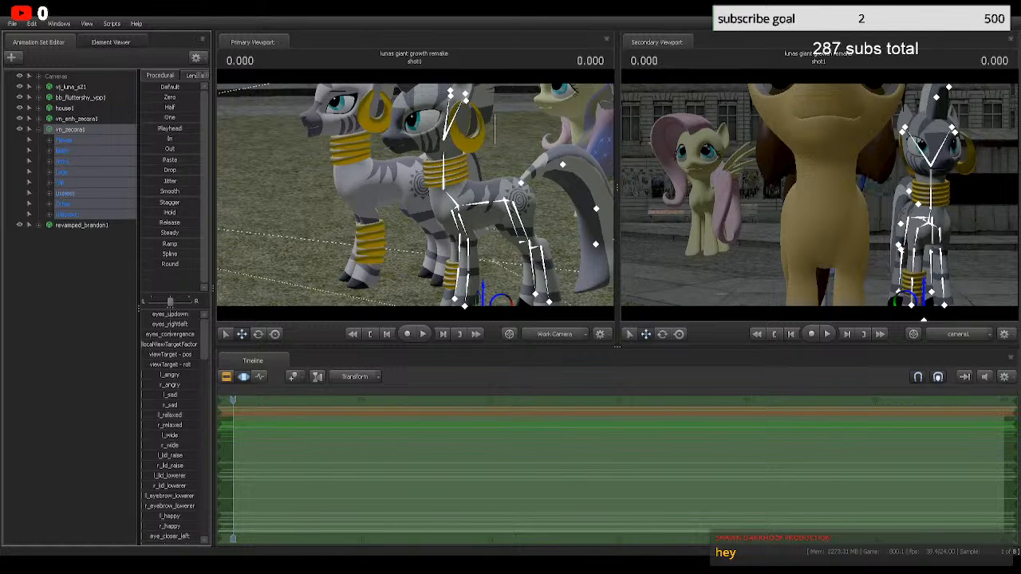
click(67, 215)
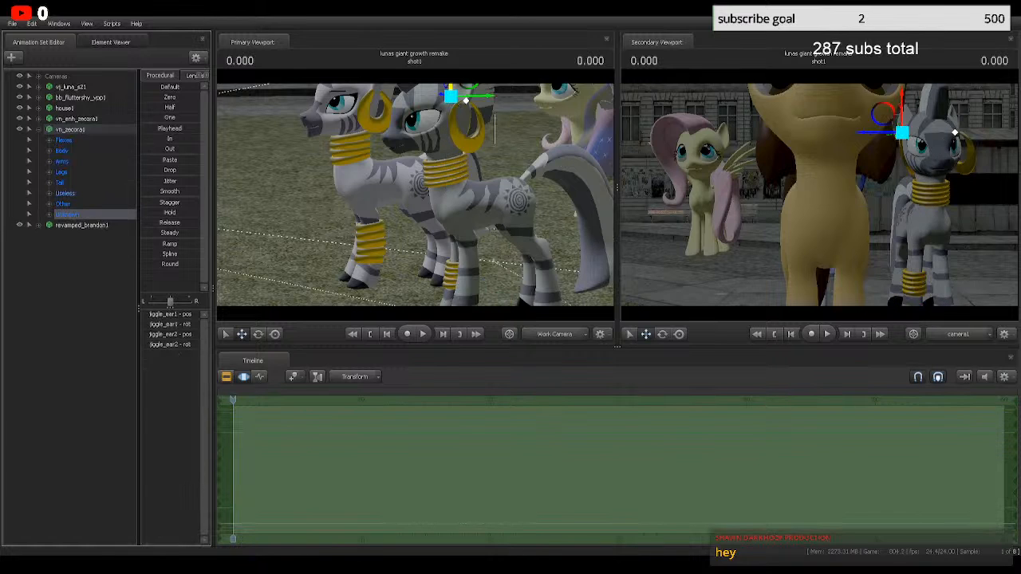
double_click(64, 140)
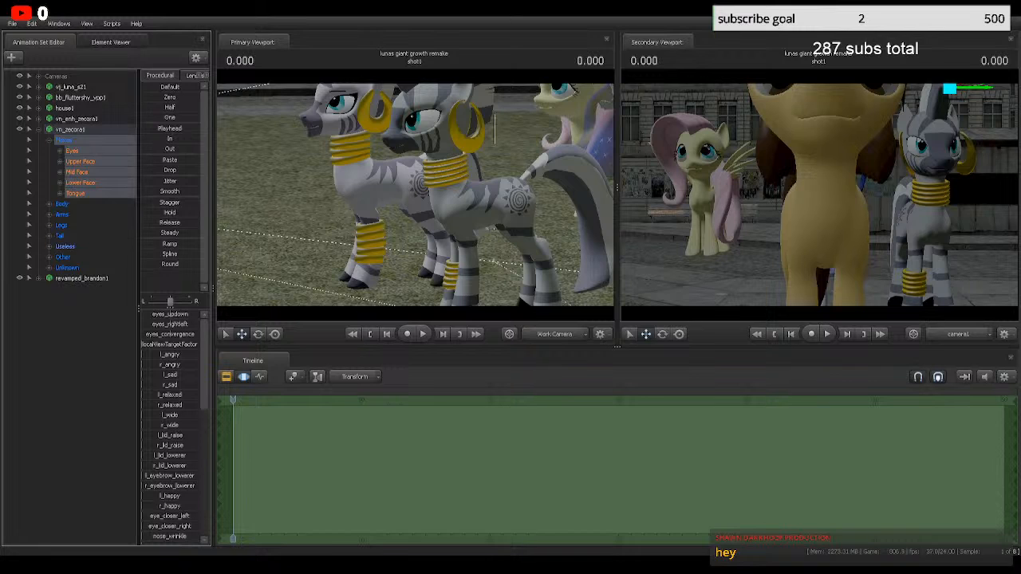
scroll(169, 423, down, 6)
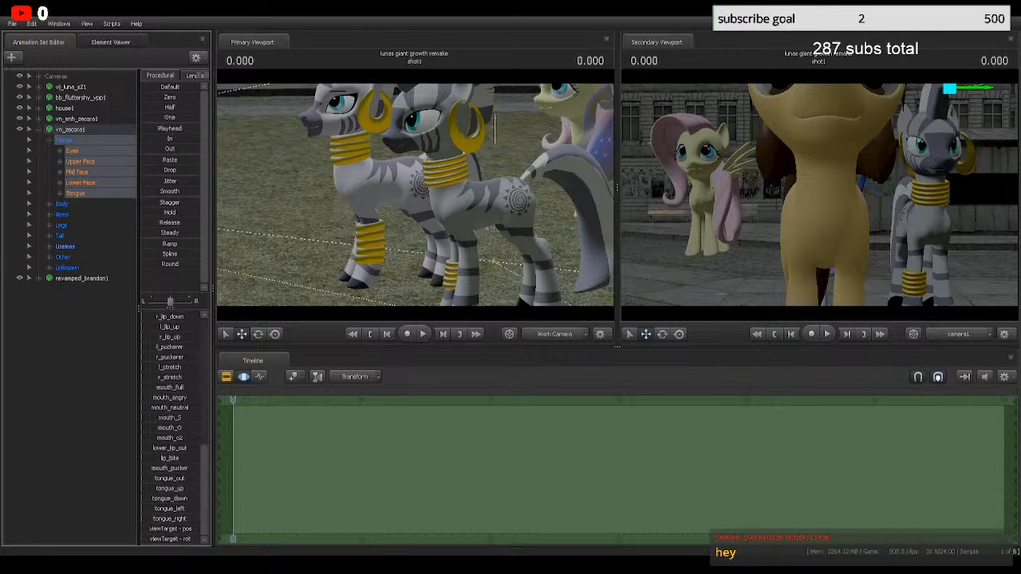
scroll(169, 423, up, 6)
click(63, 257)
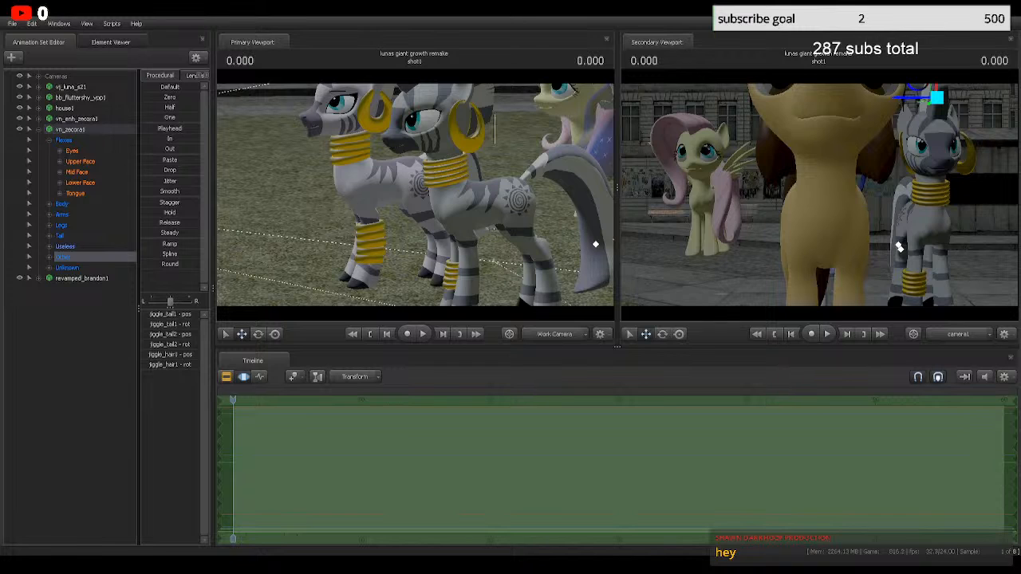
click(38, 129)
Step: Browse the mouth, tongue and brow sliders in the Unknown group of the vn_enh_zecora1 model
click(38, 119)
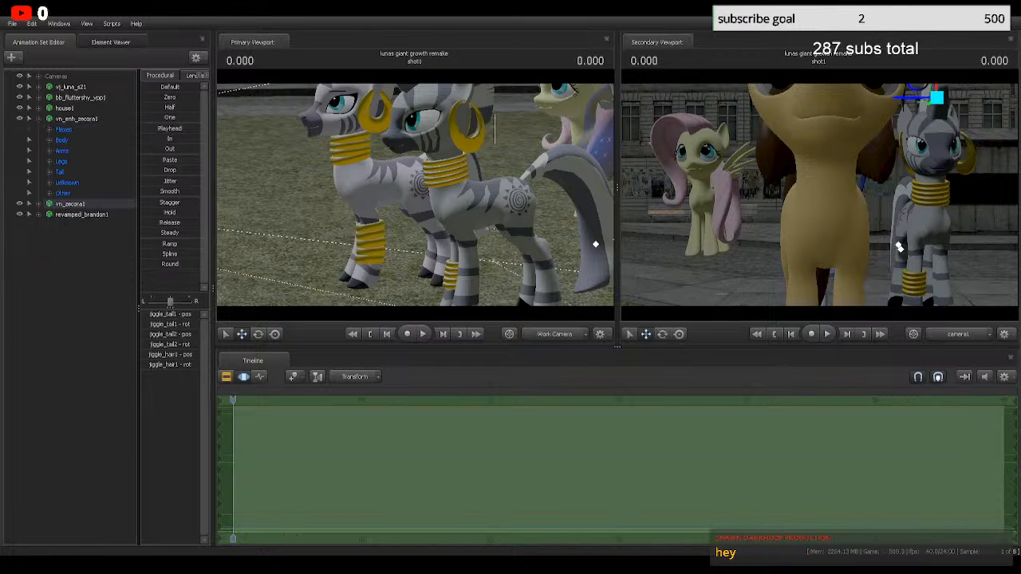
click(76, 119)
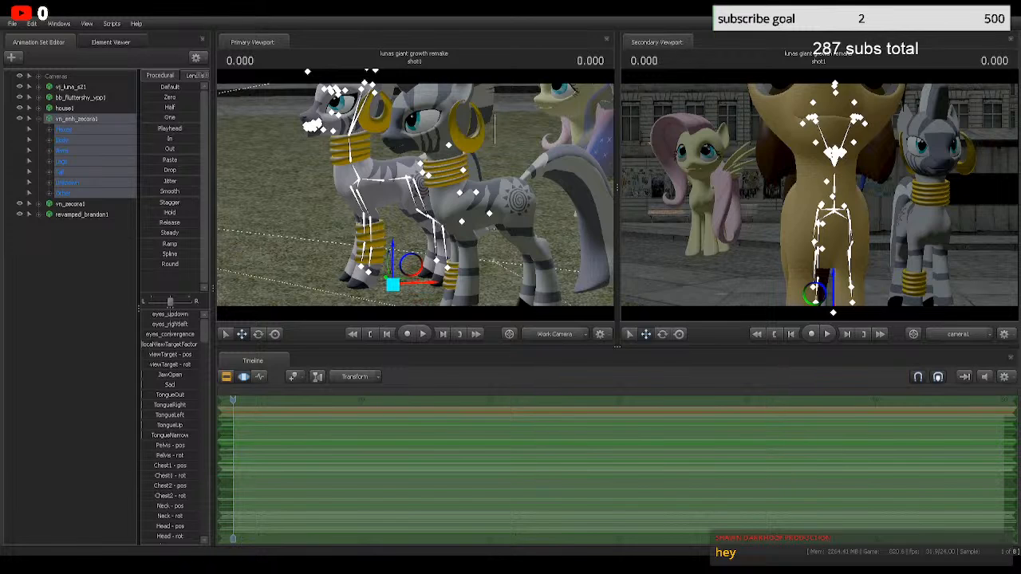
click(68, 183)
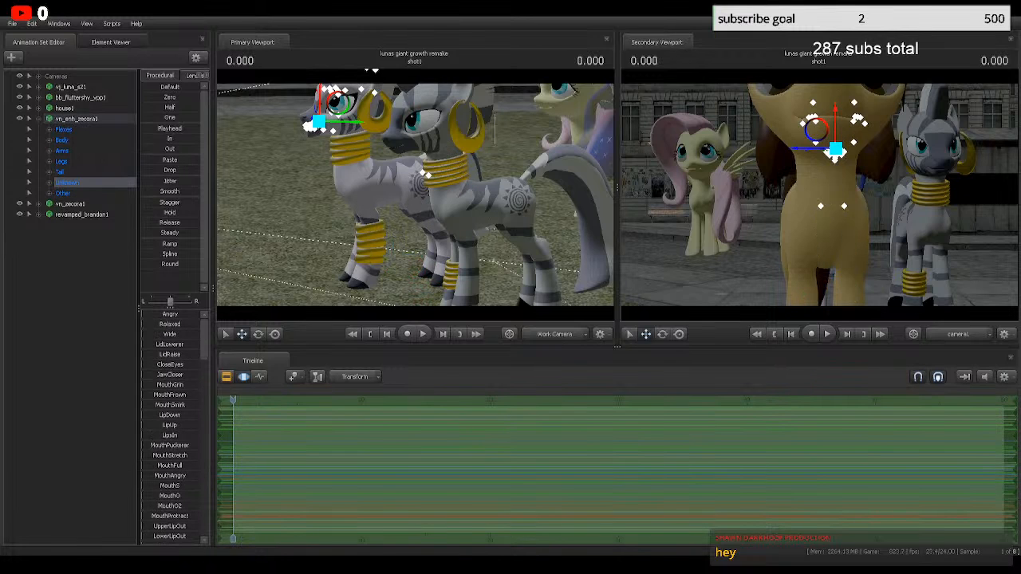
scroll(170, 423, down, 5)
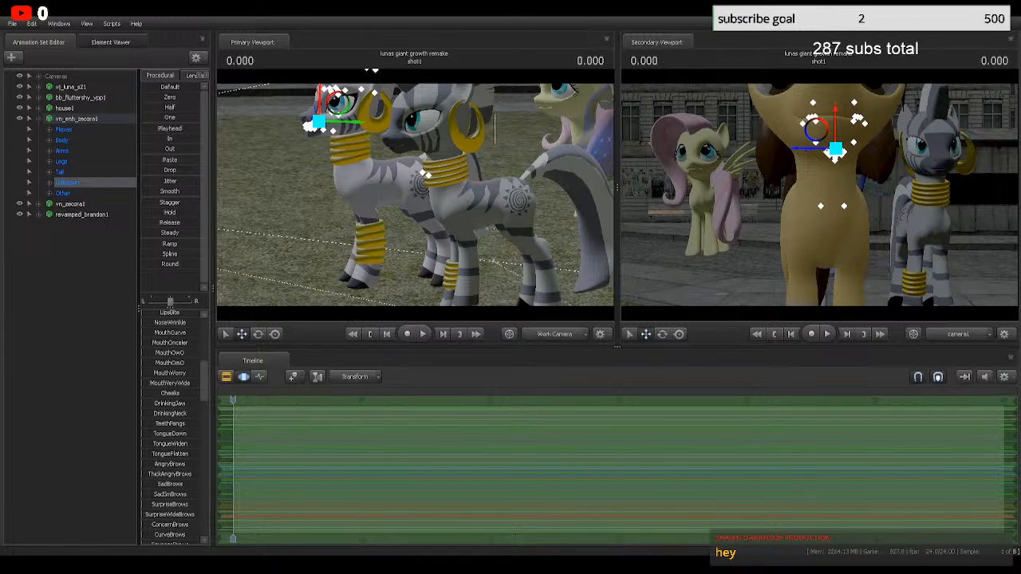
mouse_move(169, 473)
mouse_down()
mouse_move(196, 474)
mouse_move(164, 474)
mouse_up()
click(50, 183)
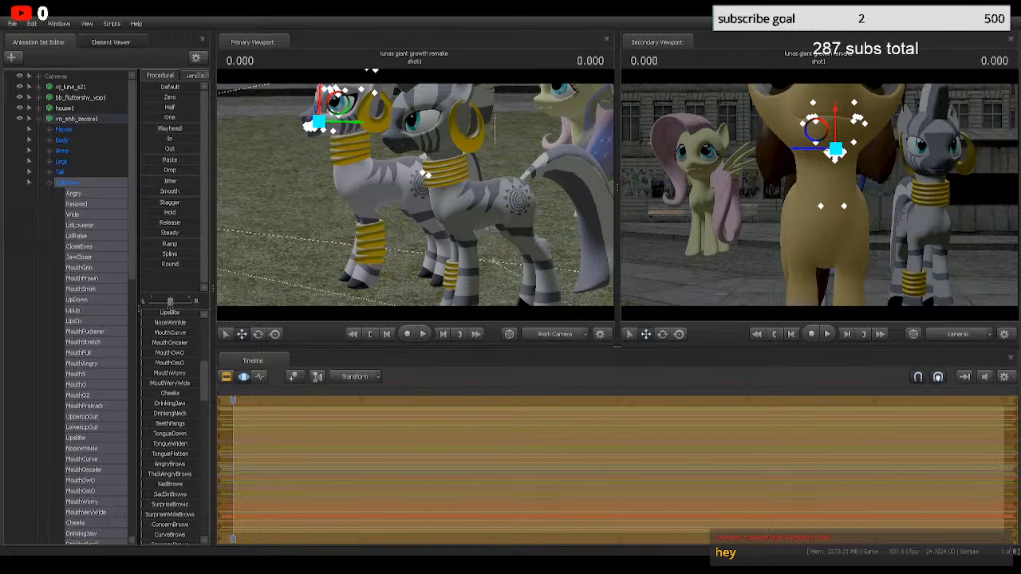
scroll(88, 311, down, 10)
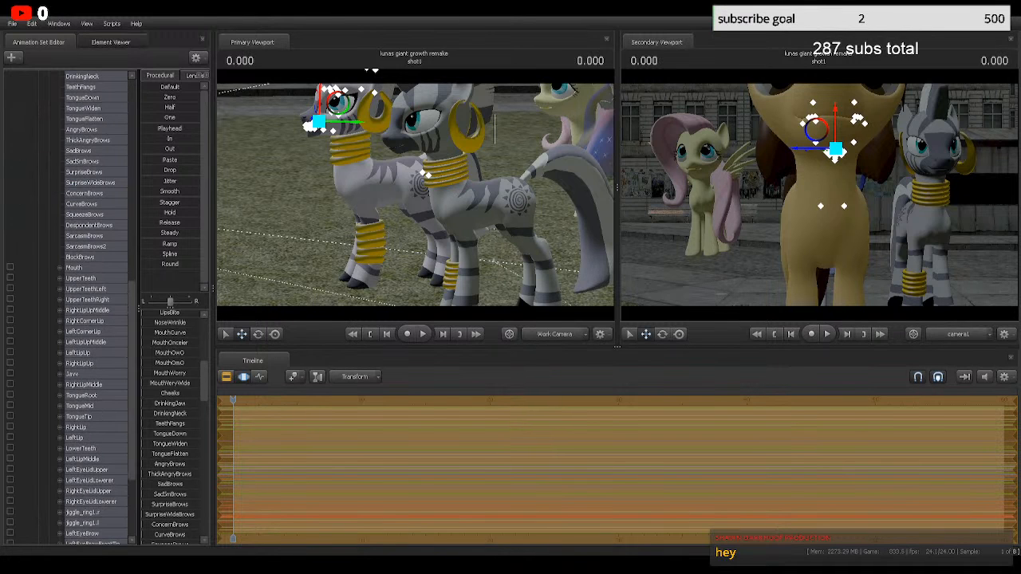
scroll(88, 311, up, 7)
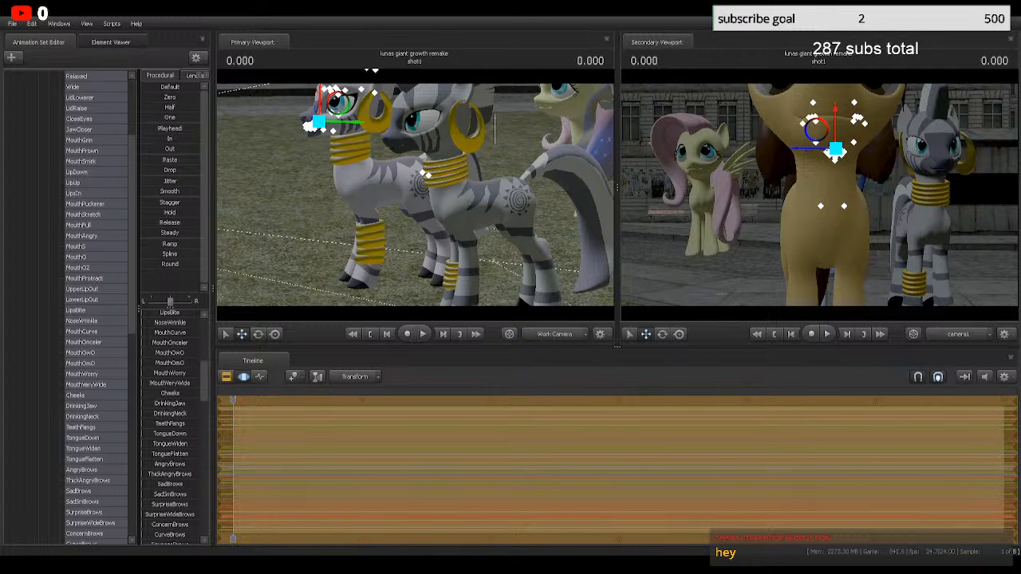
scroll(100, 311, down, 2)
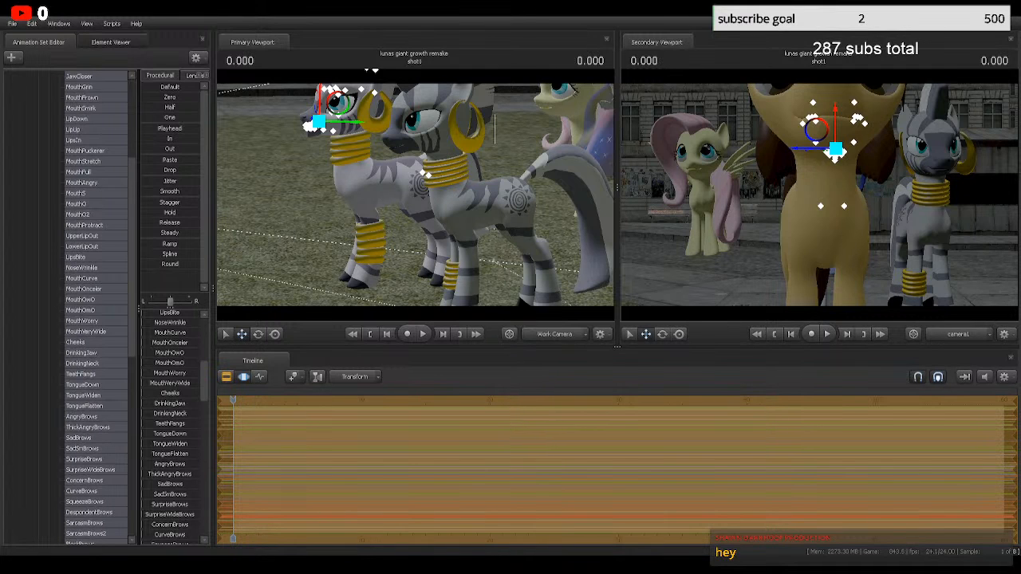
scroll(99, 311, down, 1)
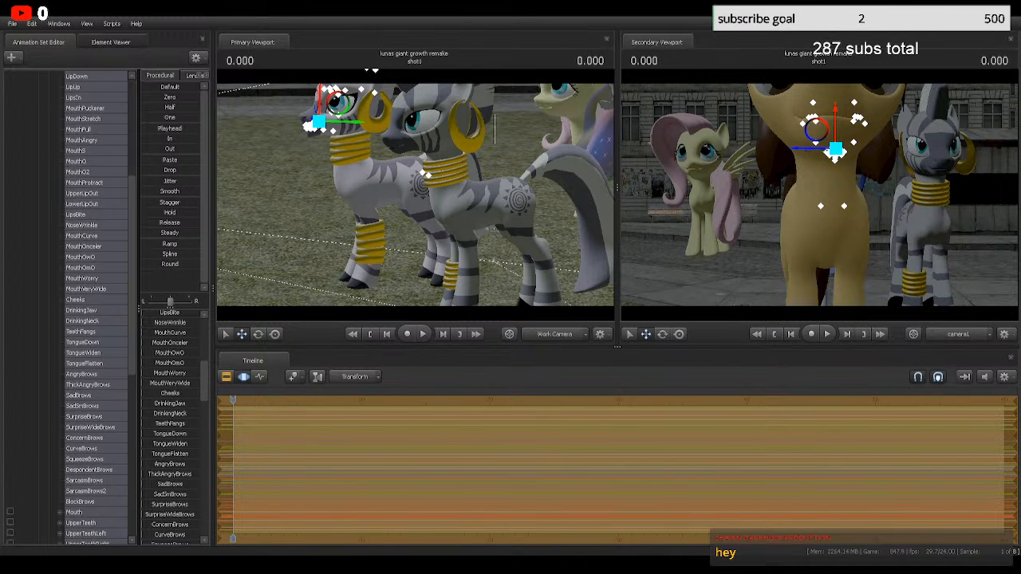
scroll(100, 312, up, 3)
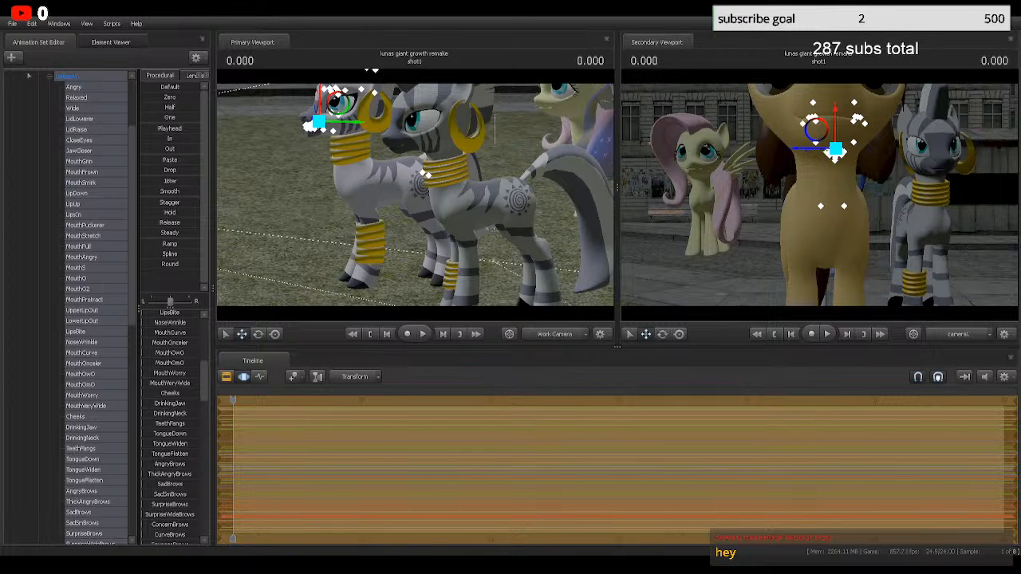
scroll(92, 307, up, 1)
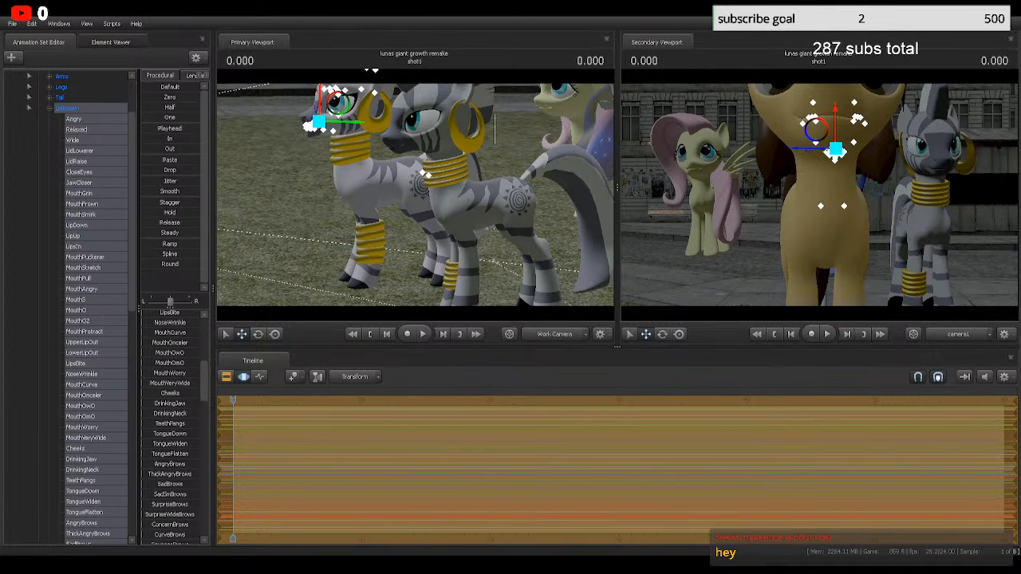
scroll(91, 307, down, 1)
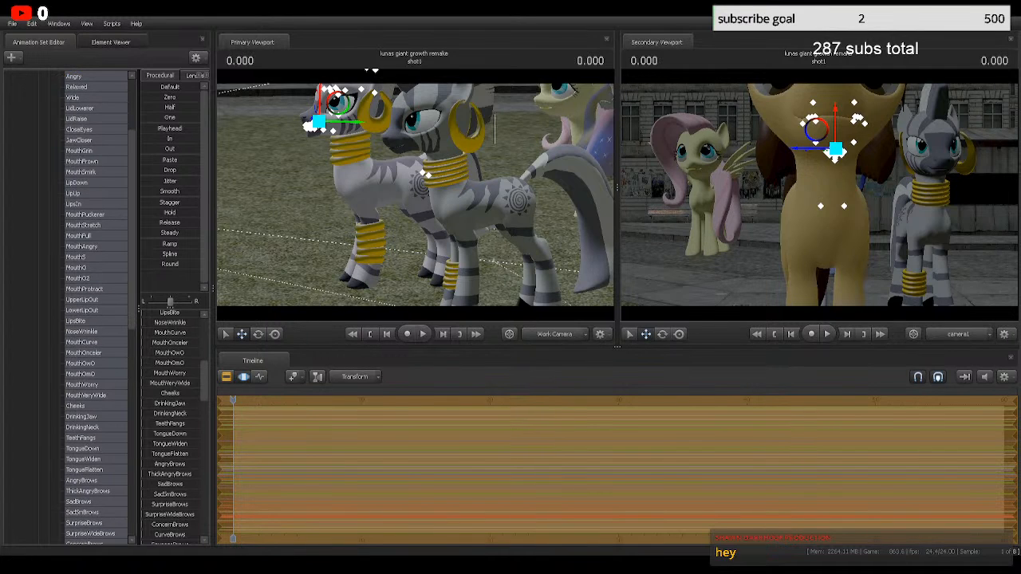
scroll(92, 307, down, 1)
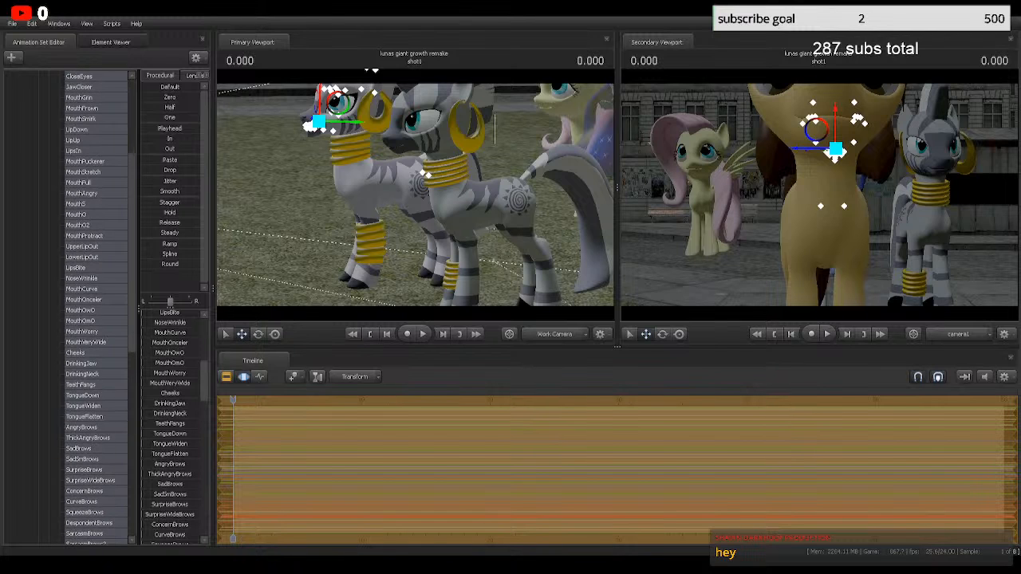
Step: Try out the MouthVeryWide and MouthOmO sliders on the face of vn_enh_zecora1
click(86, 343)
drag(158, 314, 197, 314)
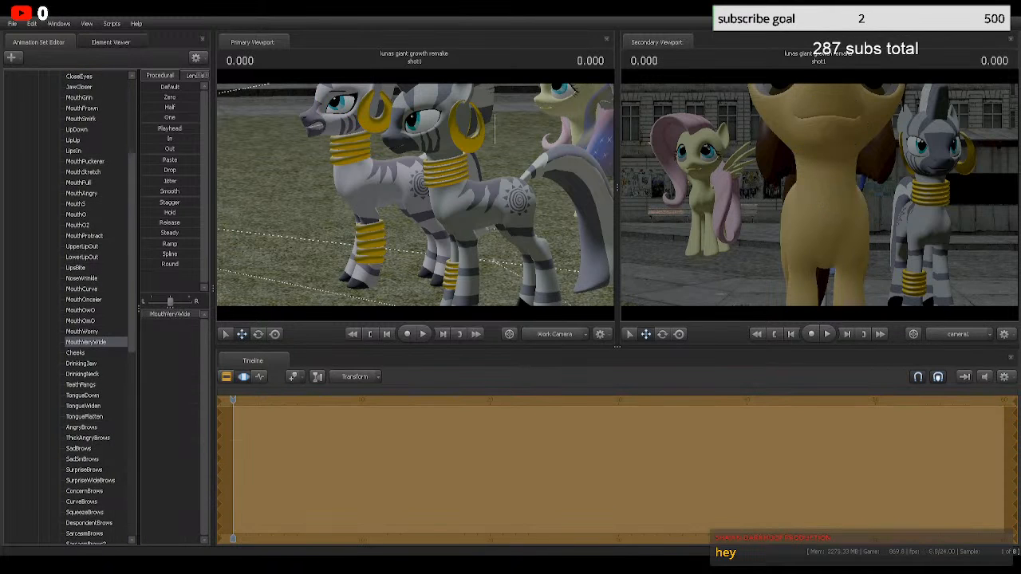
click(80, 320)
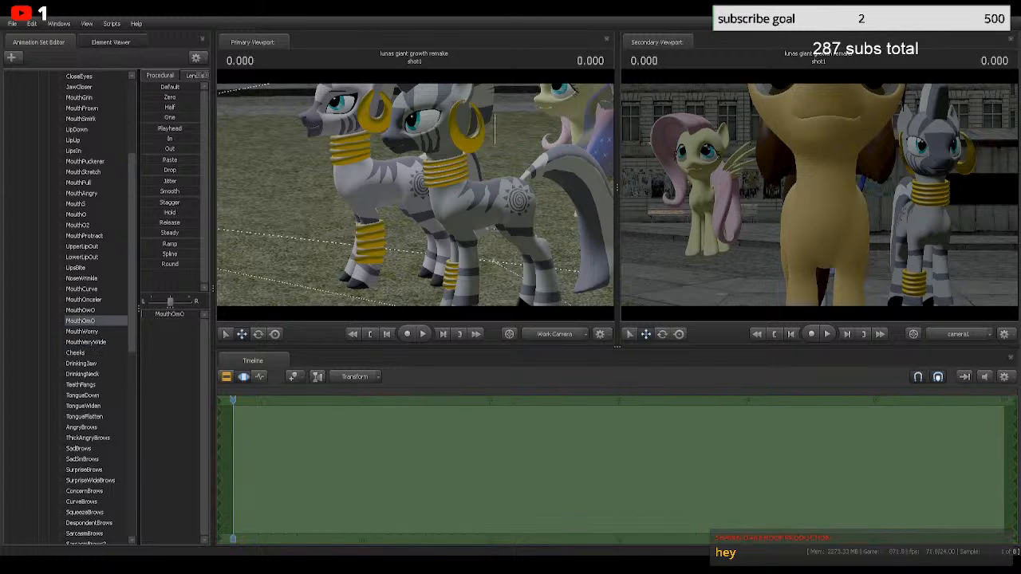
mouse_move(158, 314)
mouse_down()
mouse_move(184, 315)
mouse_move(145, 314)
mouse_up()
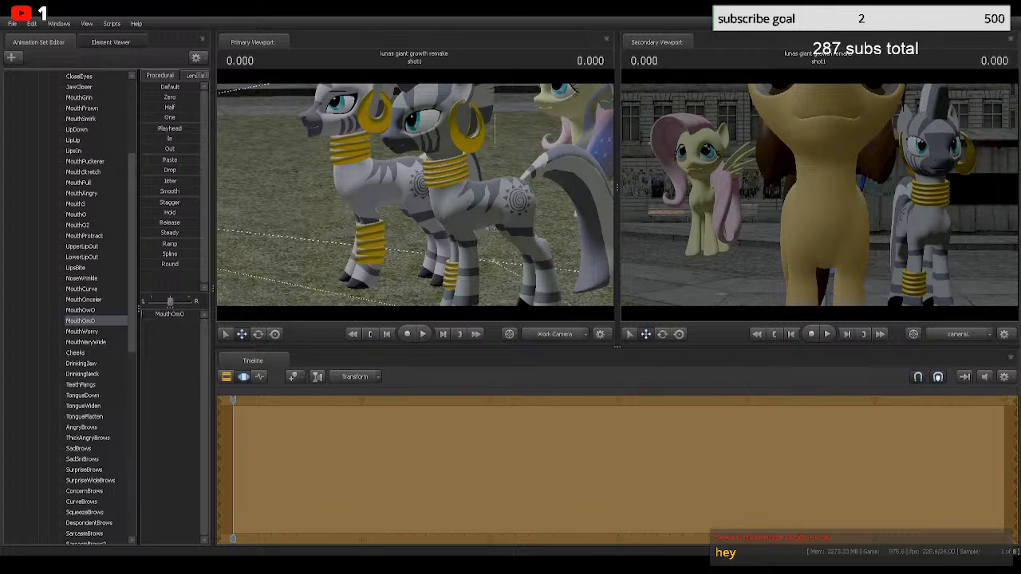
Step: Try out the MouthOwO, ThickAngryBrows and BlockBrows sliders on the face of vn_enh_zecora1
click(81, 311)
mouse_move(160, 314)
mouse_down()
mouse_move(199, 314)
mouse_move(145, 315)
mouse_up()
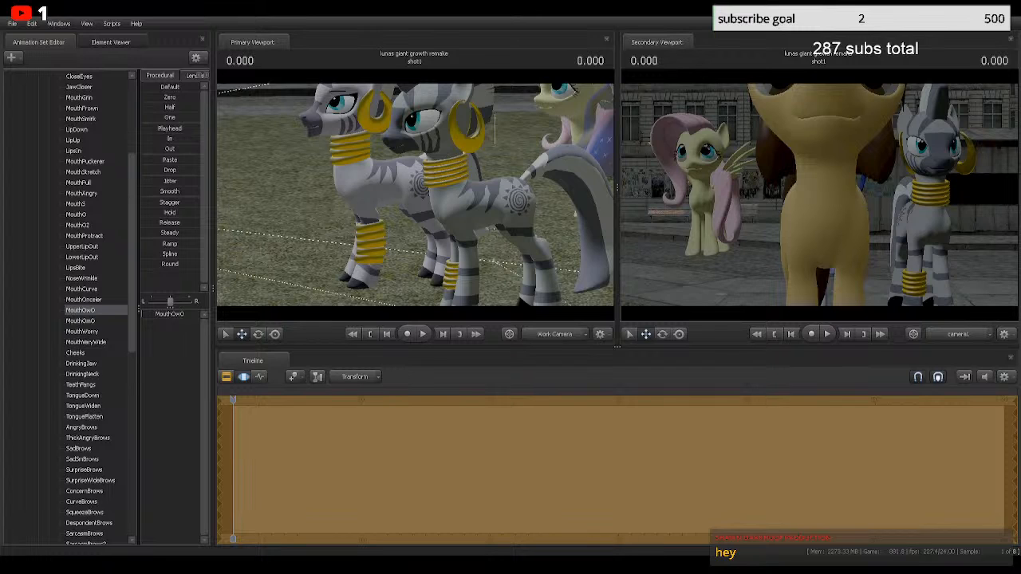
click(87, 438)
mouse_move(151, 315)
mouse_down()
mouse_move(200, 315)
mouse_move(143, 315)
mouse_up()
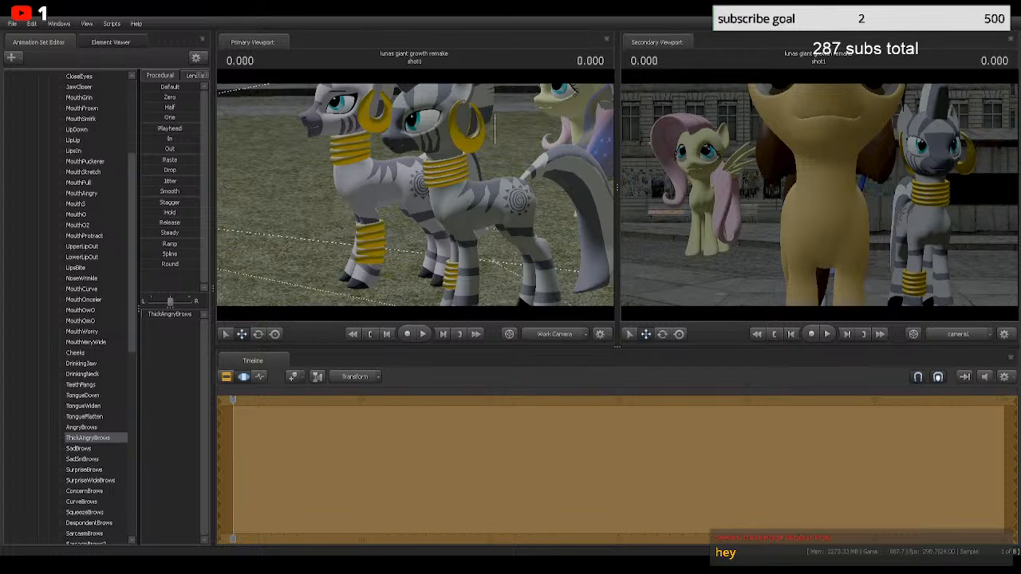
scroll(72, 311, down, 2)
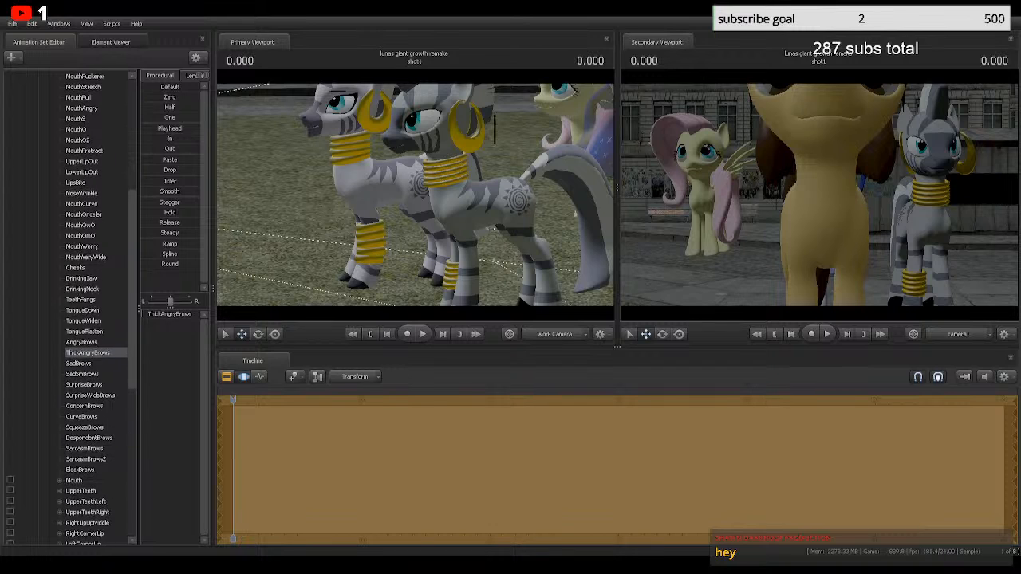
click(80, 469)
mouse_move(151, 315)
mouse_down()
mouse_move(195, 314)
mouse_move(152, 314)
mouse_up()
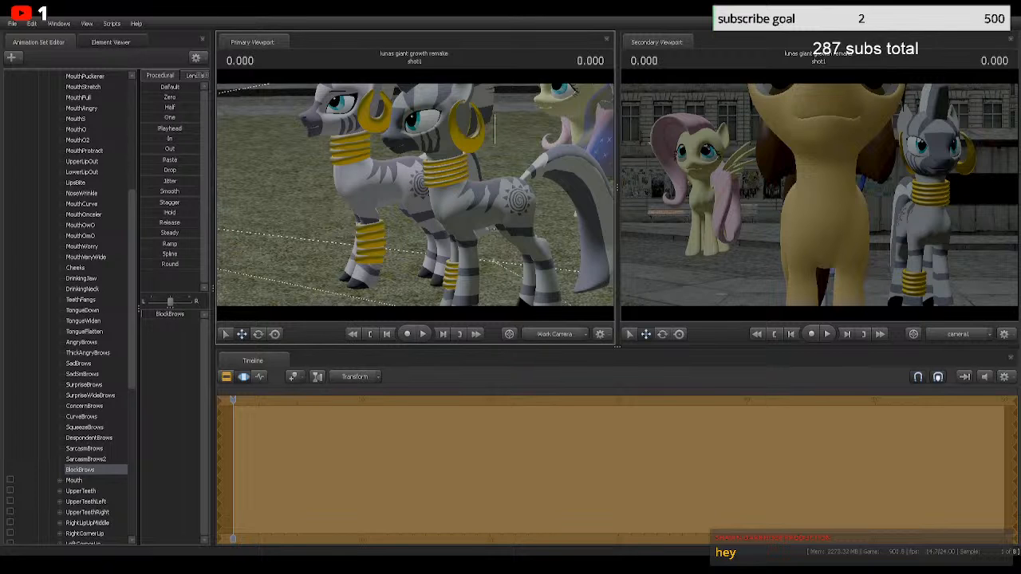
Step: Collapse the Unknown group and the vn_enh_zecora1 model in the animation set list and clear the selection
key(s)
key(a)
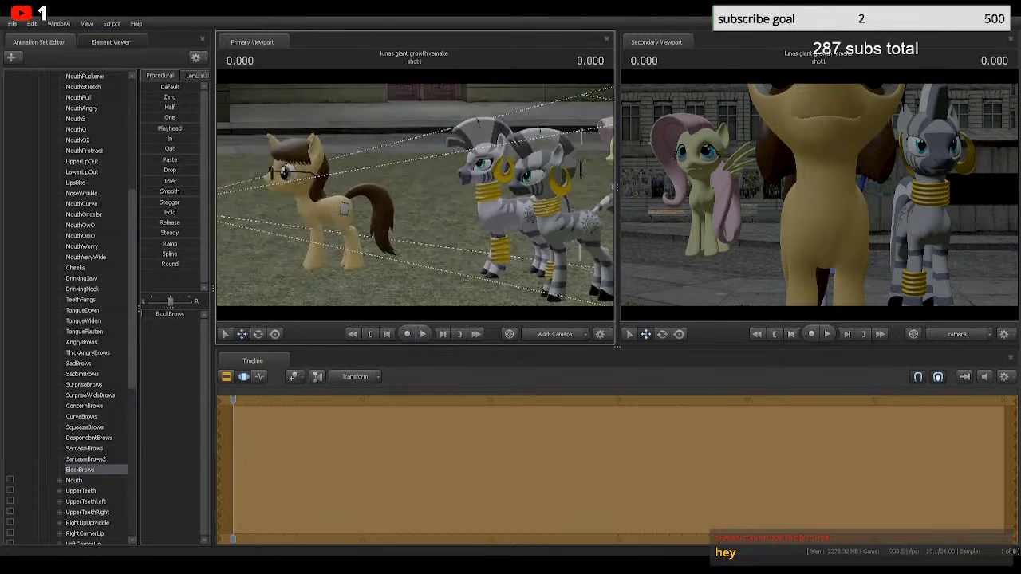
key(w)
scroll(95, 312, up, 8)
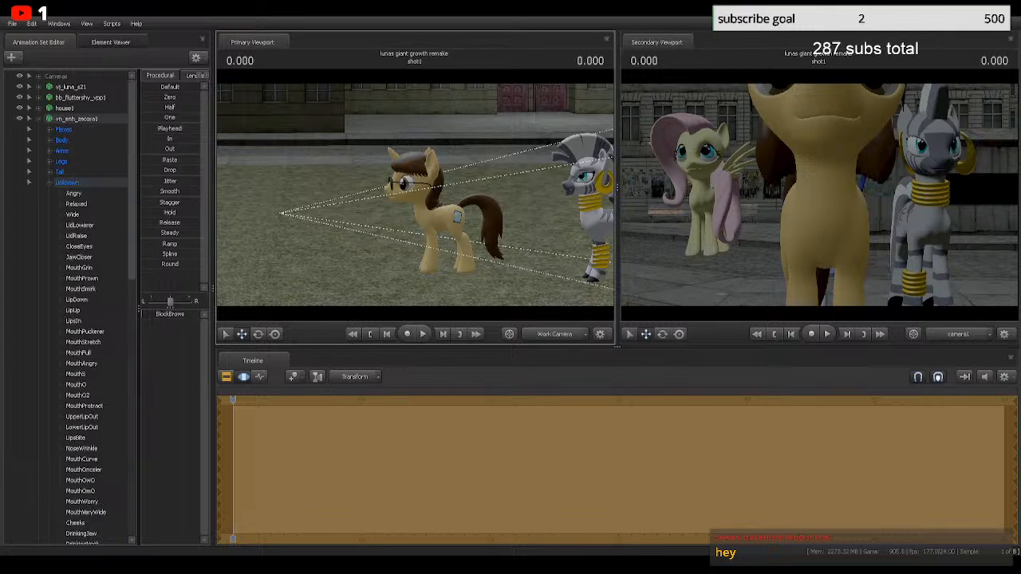
click(49, 182)
click(39, 119)
click(70, 129)
click(72, 240)
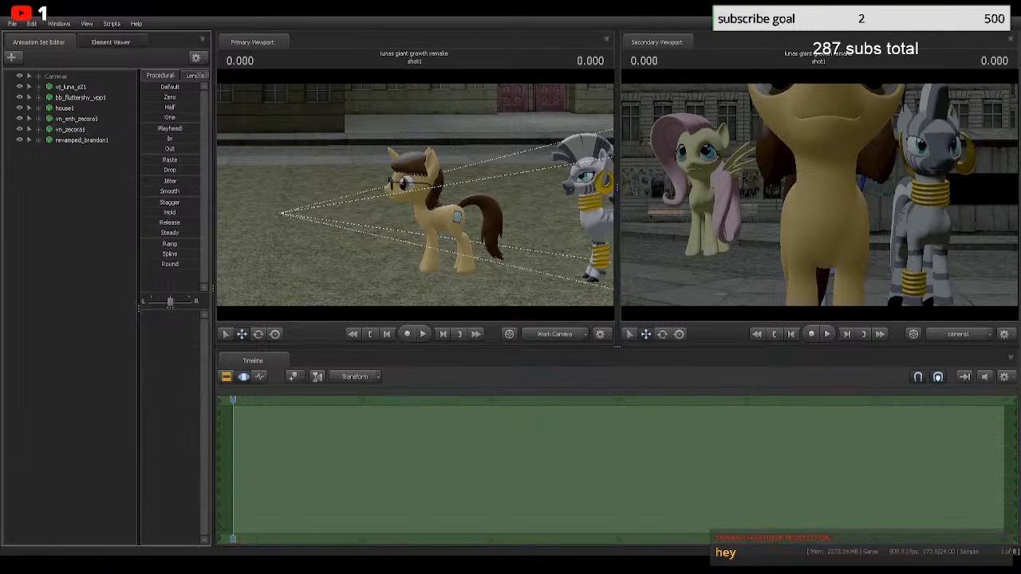
Step: Move the revamped_brandon1 model across the grass, slightly closer to camera1
click(82, 140)
drag(459, 220, 457, 215)
drag(479, 275, 464, 275)
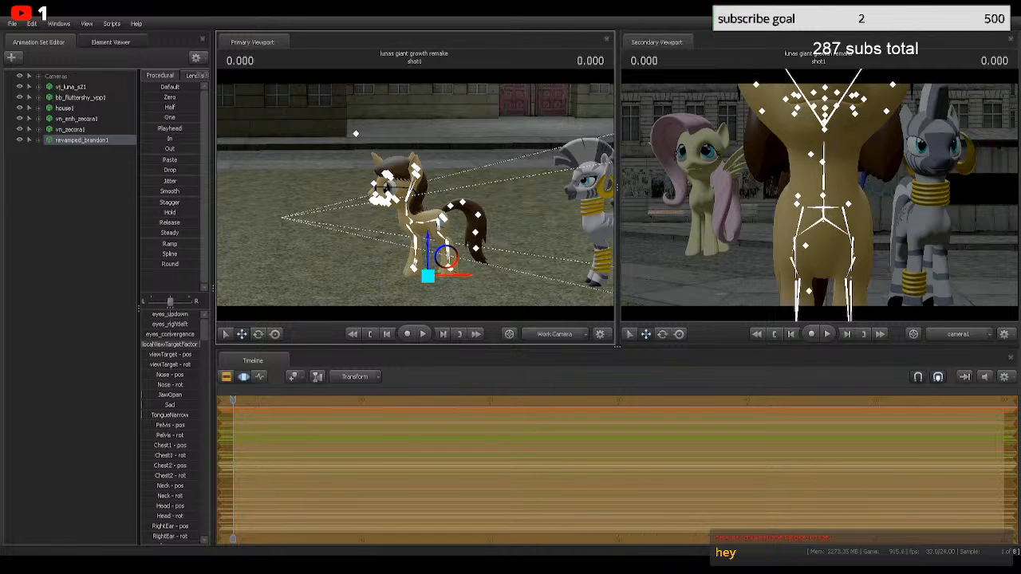
drag(428, 248, 371, 209)
key(s)
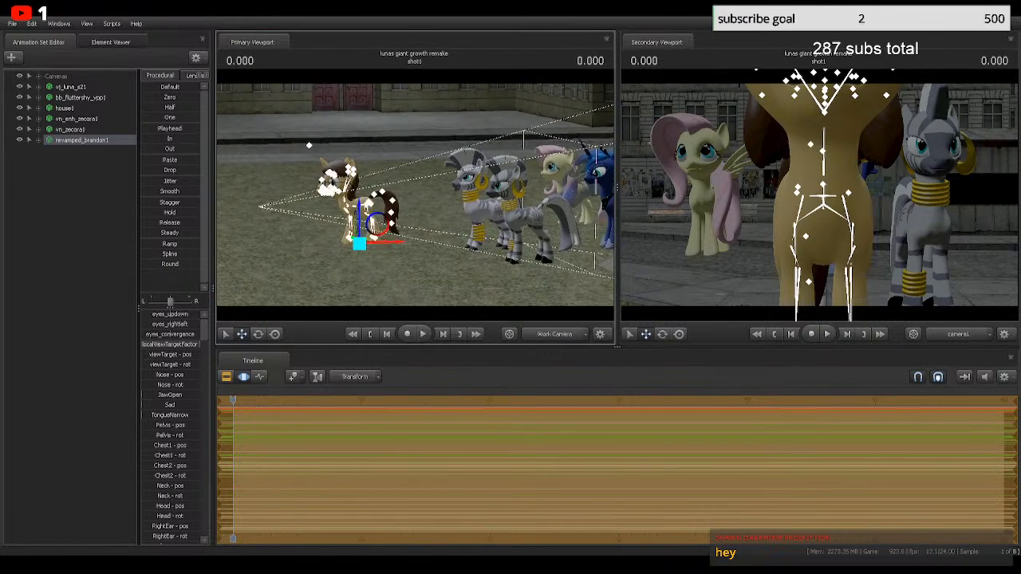
Step: Add the vn_starlight_glimmer model to the scene and place it on the grass beside revamped_brandon1
click(84, 239)
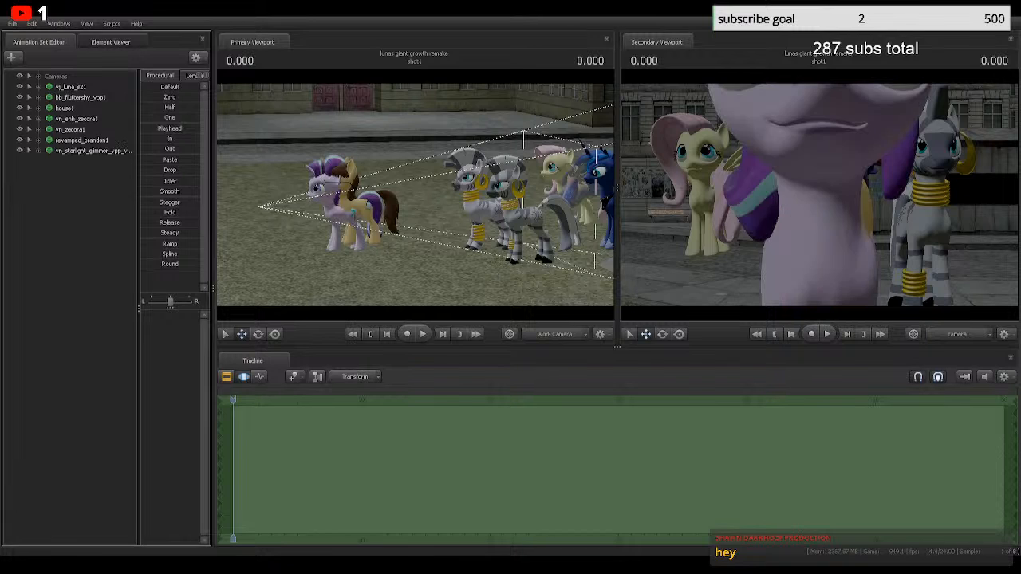
click(92, 150)
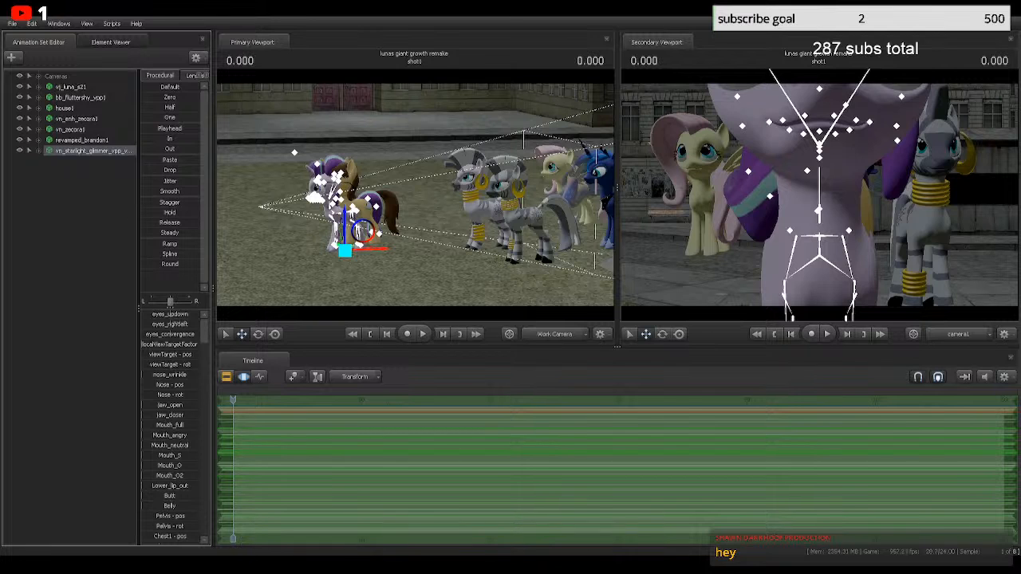
drag(408, 275, 447, 274)
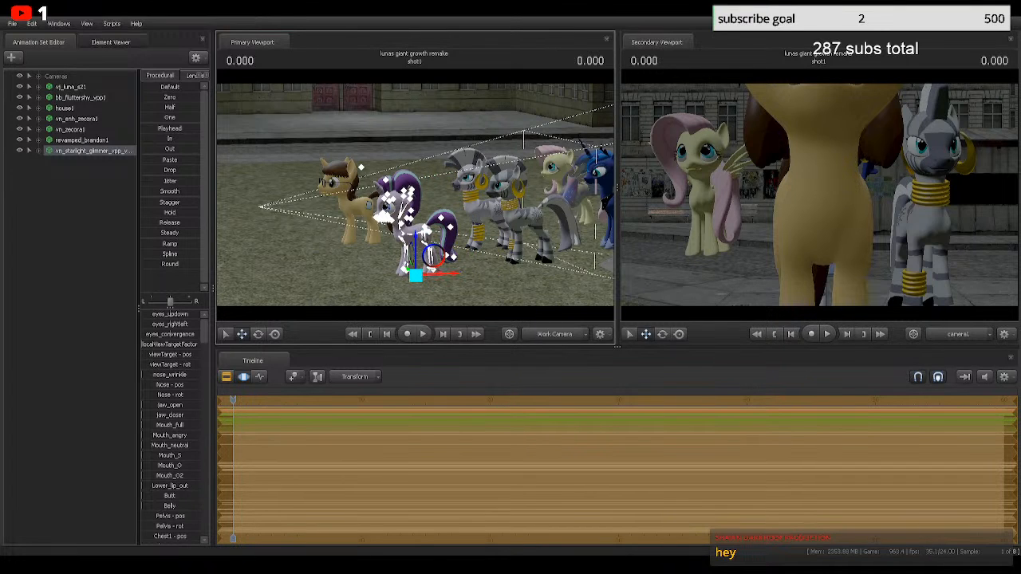
Step: Hide the vn_enh_zecora1 and vn_zecora1 models
click(20, 119)
click(20, 129)
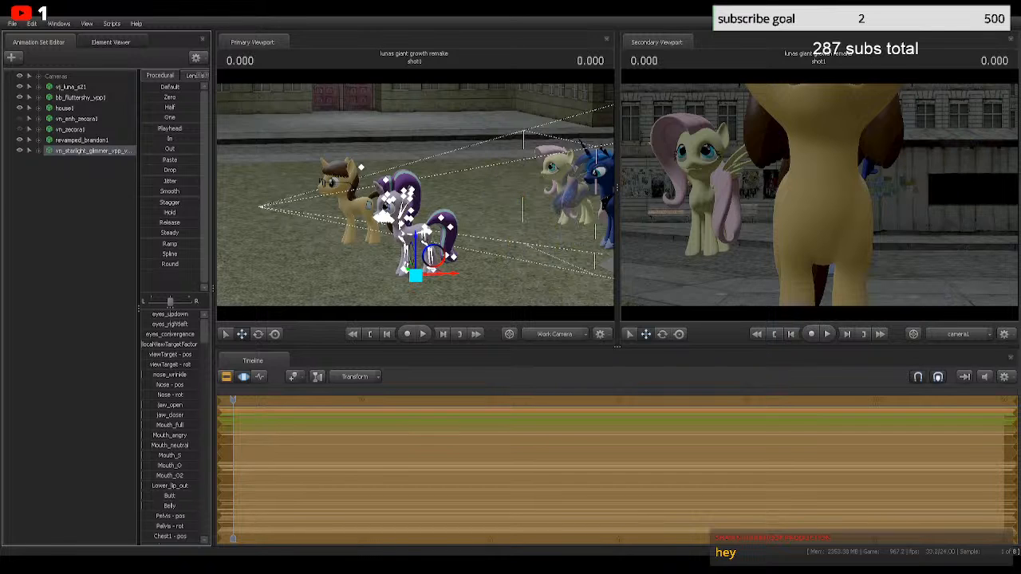
click(80, 97)
click(66, 108)
Step: Add the fc_k_pot cauldron model and move it away from the ponies toward the wooden house
click(72, 223)
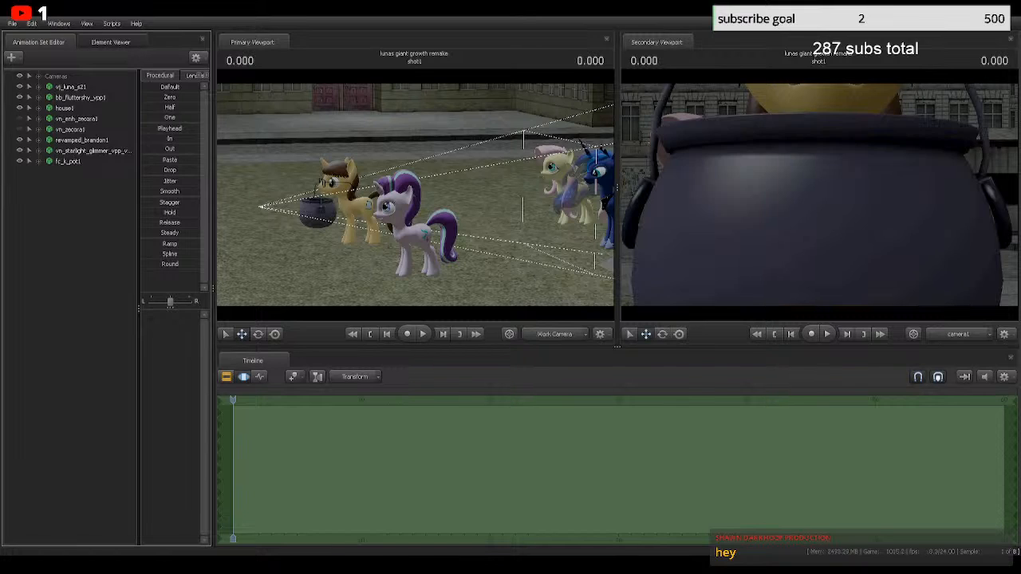
click(69, 161)
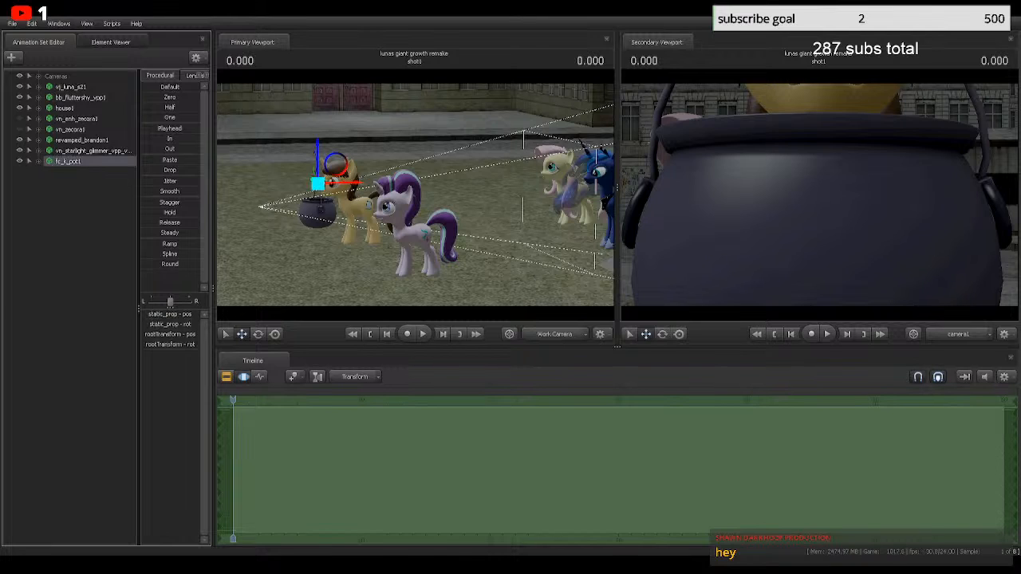
click(69, 161)
click(69, 161)
drag(350, 183, 264, 184)
drag(319, 232, 270, 230)
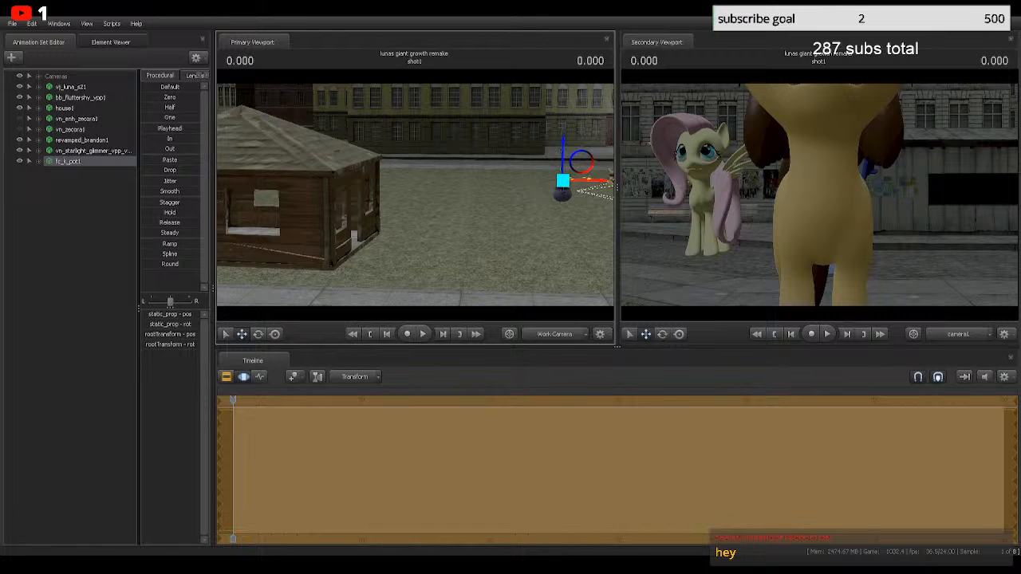
Step: Position the fc_k_pot1 cauldron inside the wooden house
drag(595, 181, 511, 140)
key(w)
key(w)
drag(415, 194, 423, 215)
key(s)
drag(522, 181, 317, 218)
drag(415, 194, 391, 191)
key(w)
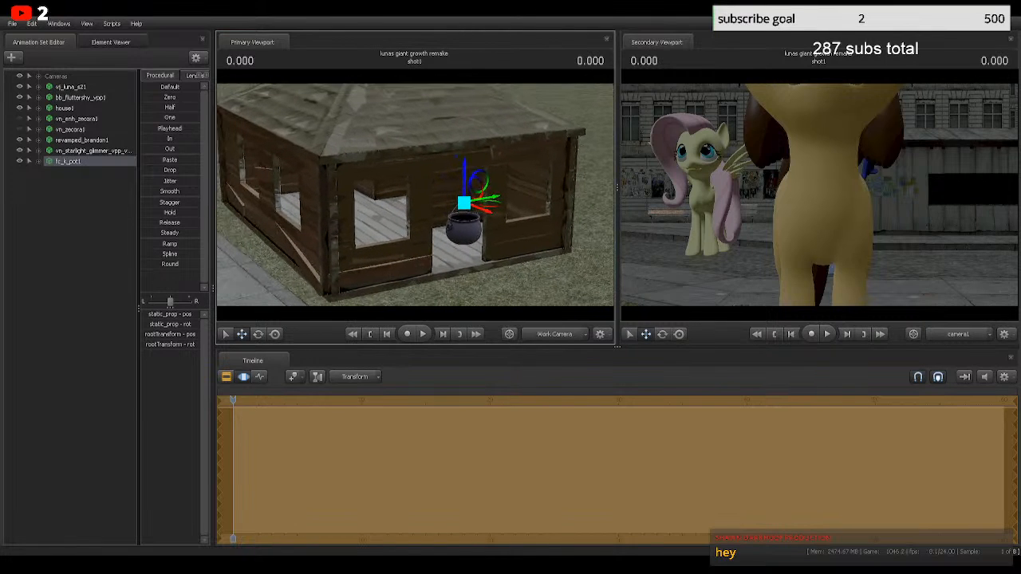
drag(464, 174, 378, 162)
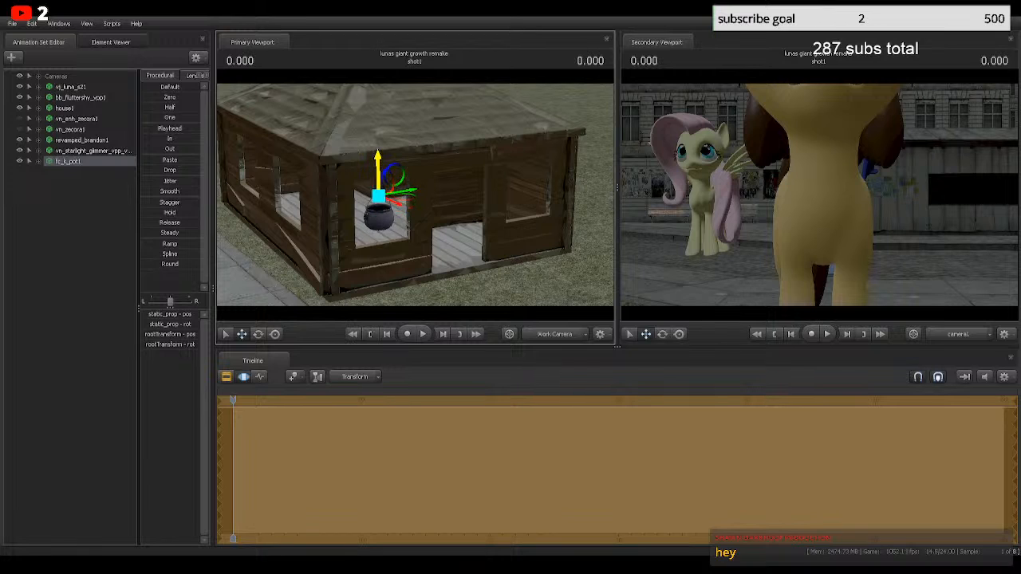
Step: Examine the revamped_brandon1 model among the ponies and look through its control groups
click(80, 231)
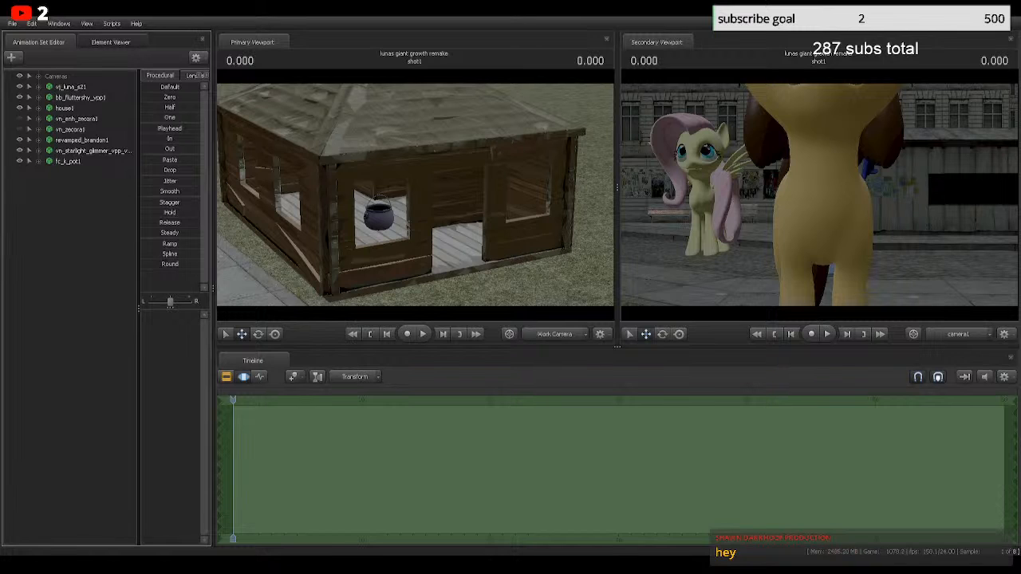
click(415, 195)
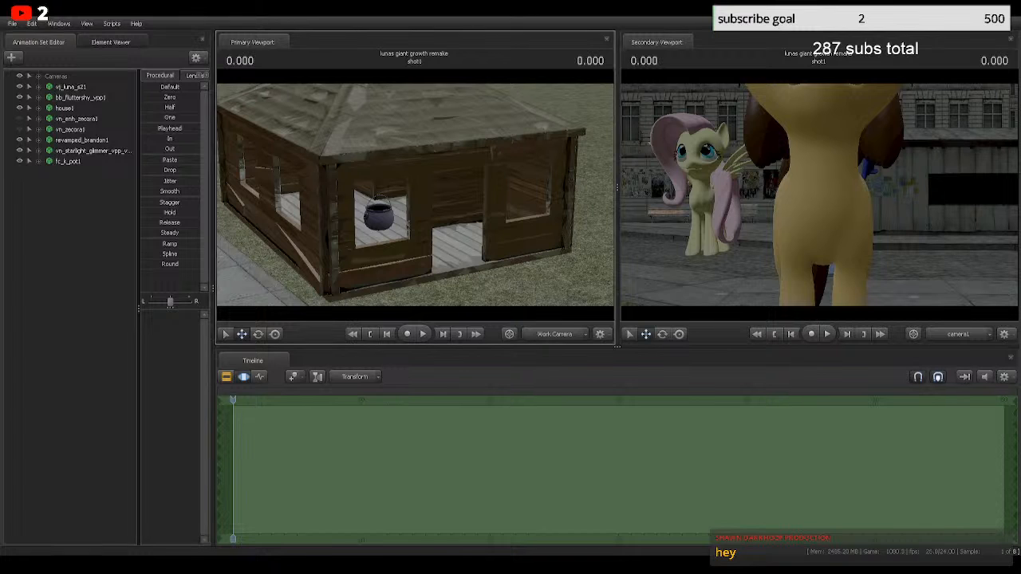
drag(415, 196, 594, 195)
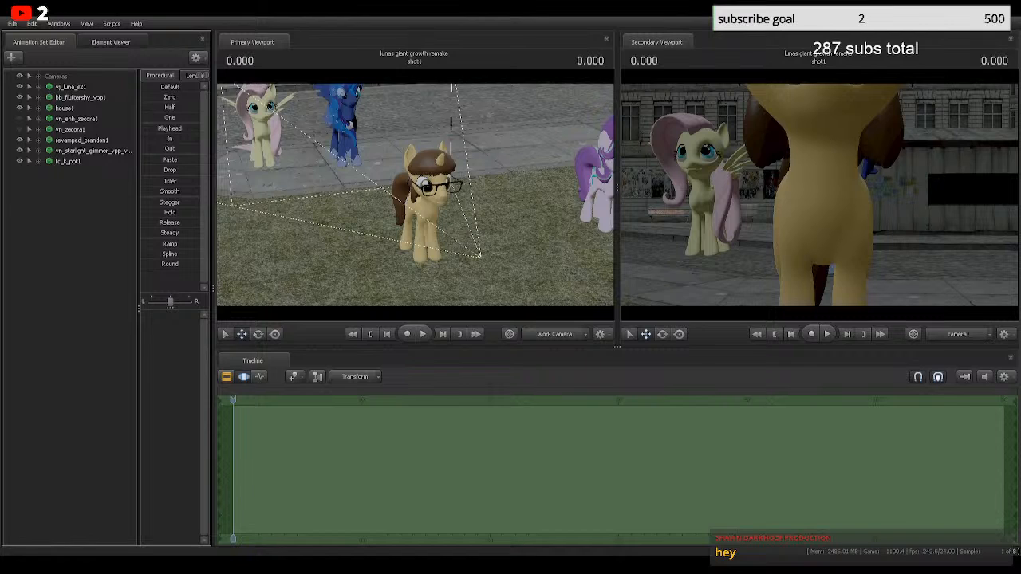
click(68, 162)
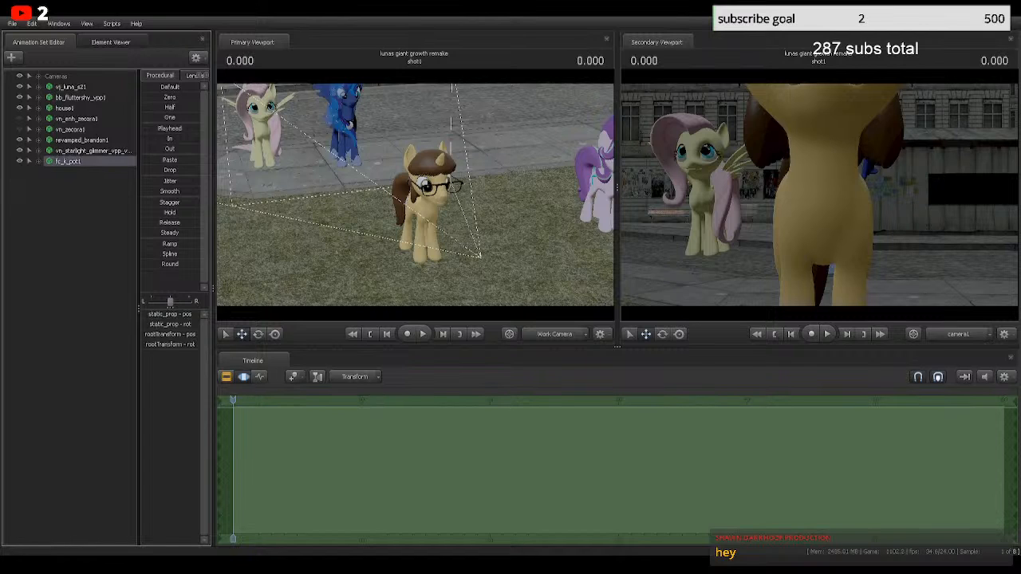
click(92, 151)
click(81, 140)
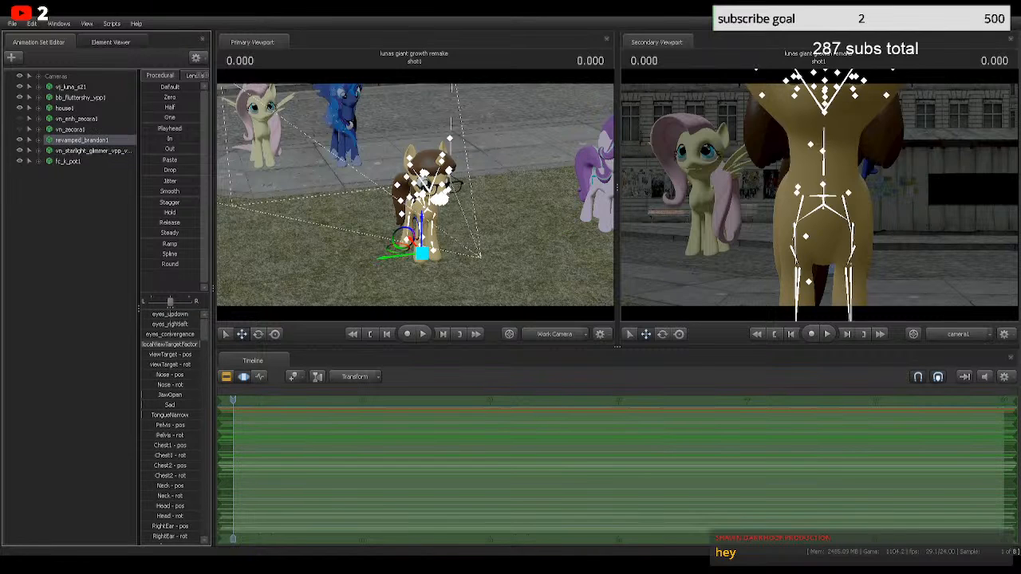
click(38, 140)
click(38, 141)
click(69, 264)
click(81, 141)
click(38, 140)
click(38, 141)
click(71, 231)
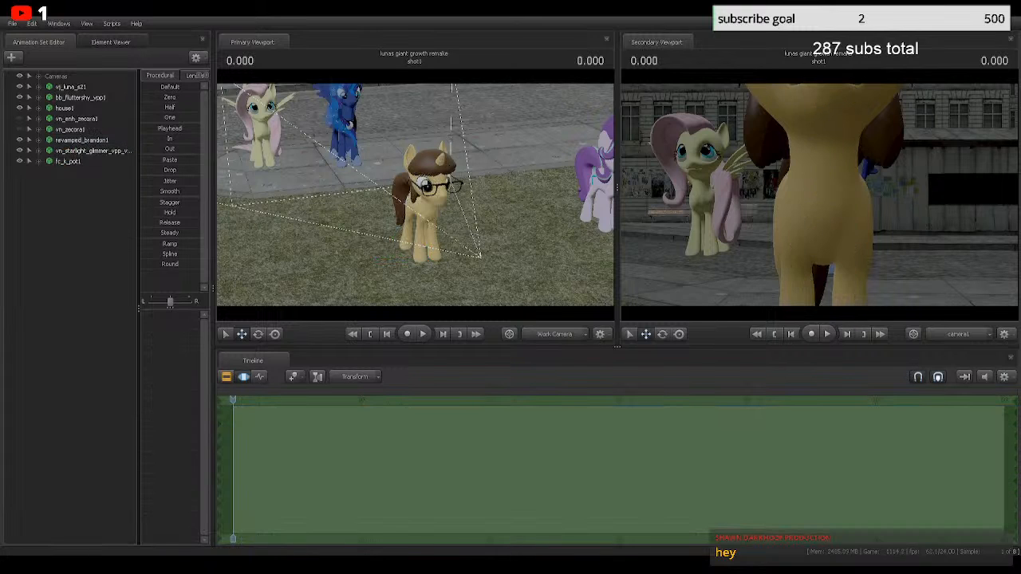
Step: Inspect the cauldron's placement inside the wooden house in the work camera view
mouse_move(415, 195)
mouse_down()
mouse_move(409, 232)
mouse_move(403, 194)
mouse_up()
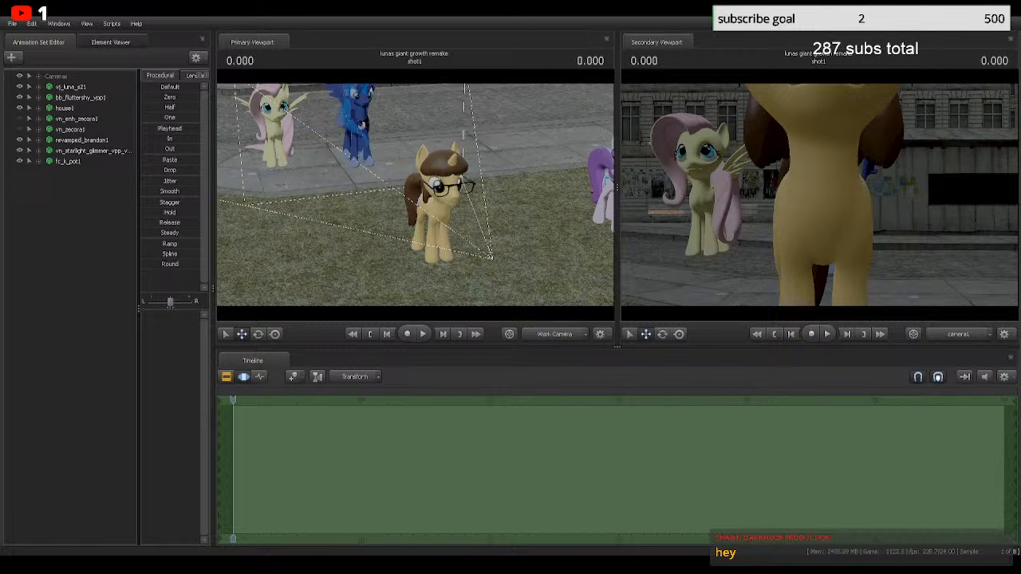
key(w)
drag(415, 195, 307, 160)
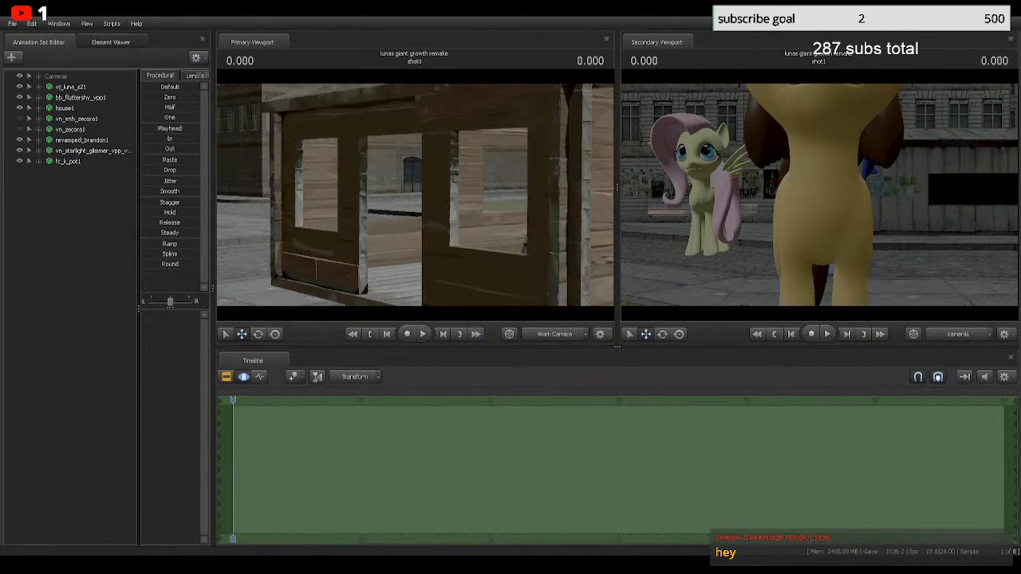
drag(415, 195, 510, 219)
drag(415, 195, 519, 198)
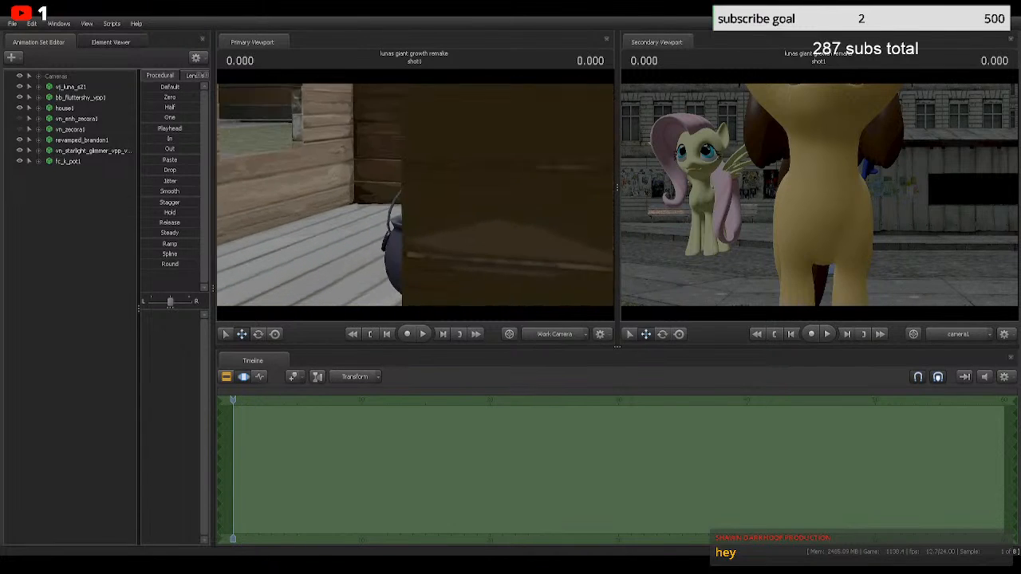
drag(415, 194, 518, 211)
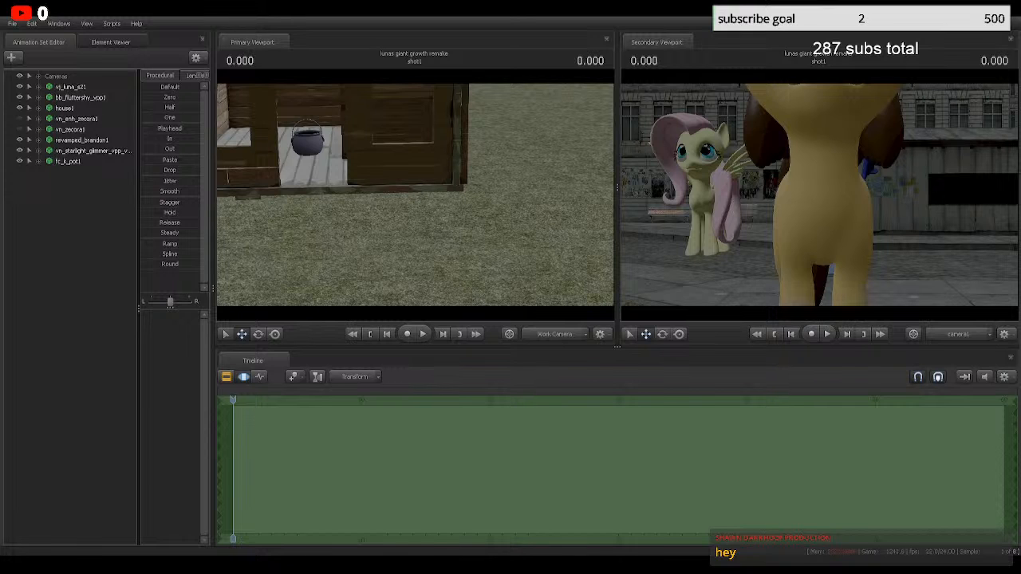
key(s)
drag(415, 194, 387, 143)
Step: Switch the primary viewport to camera1 and pull that camera back to frame revamped_brandon1, Fluttershy and Luna at full length
click(554, 334)
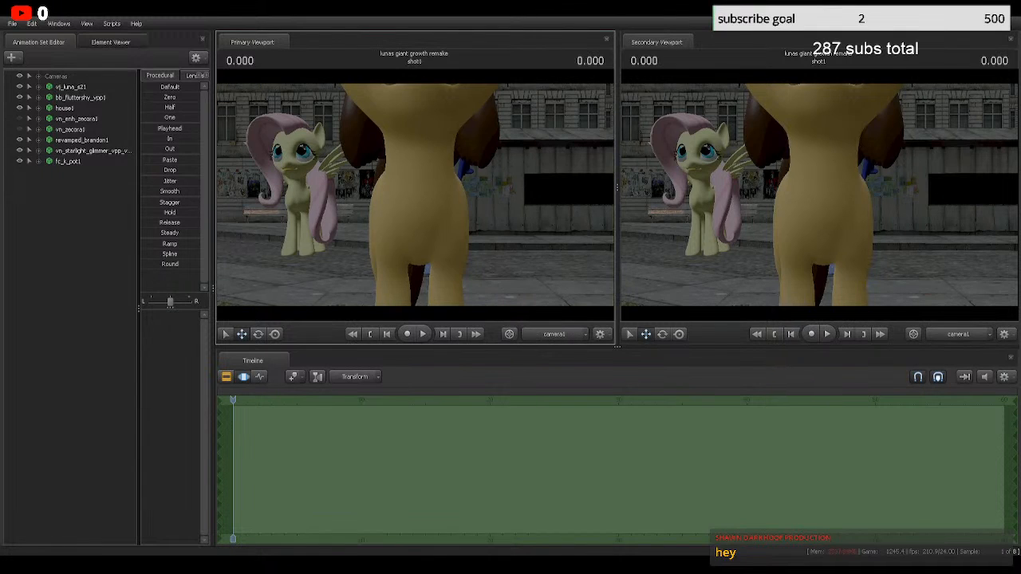
click(56, 77)
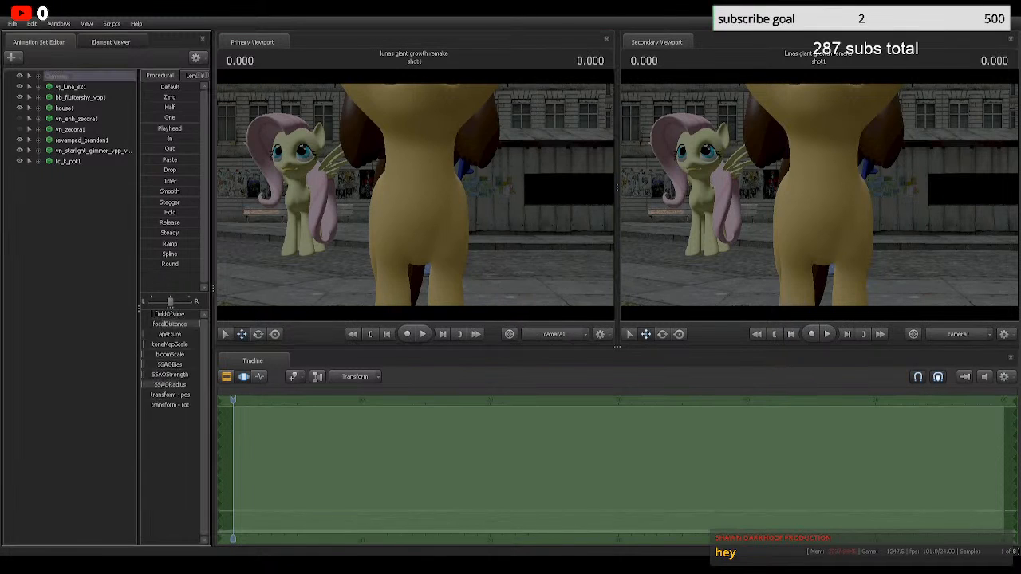
click(71, 240)
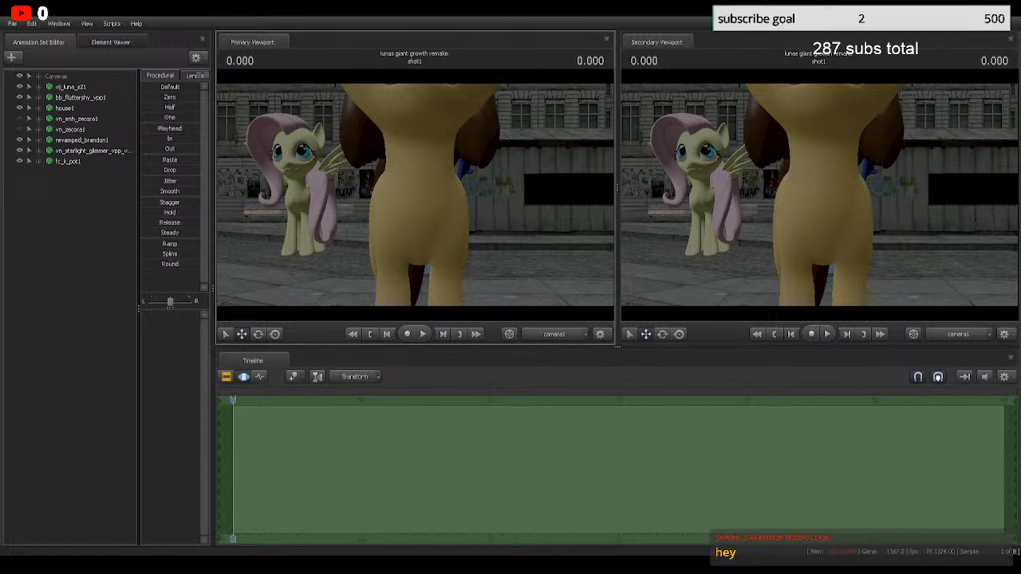
click(38, 77)
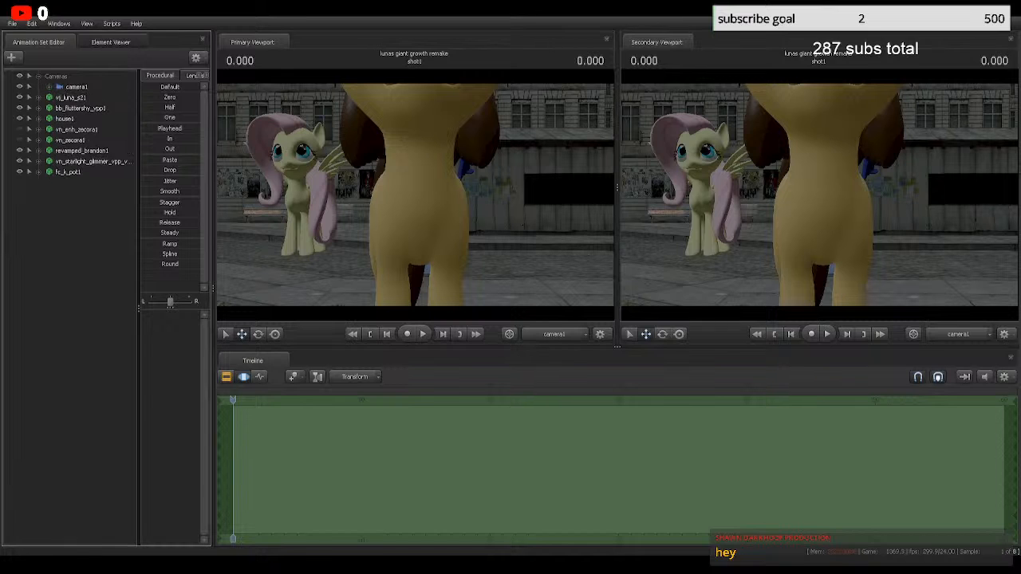
click(78, 87)
click(415, 195)
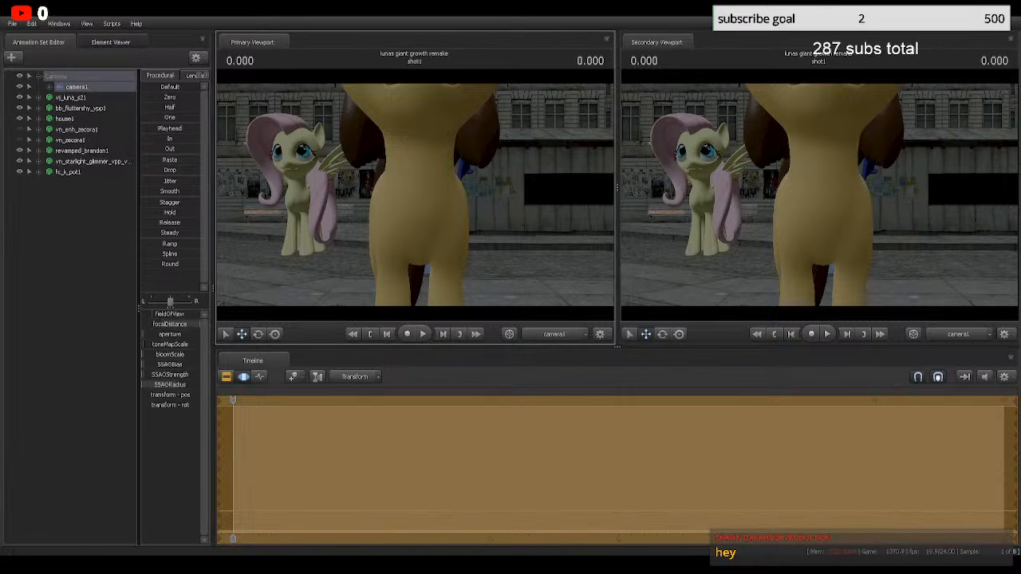
key(s)
key(w)
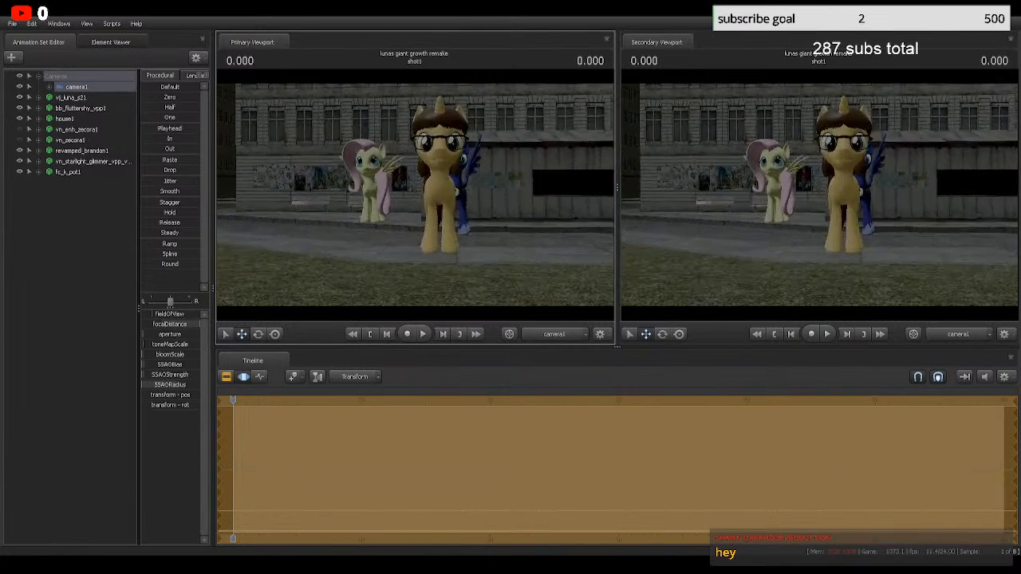
drag(415, 194, 415, 189)
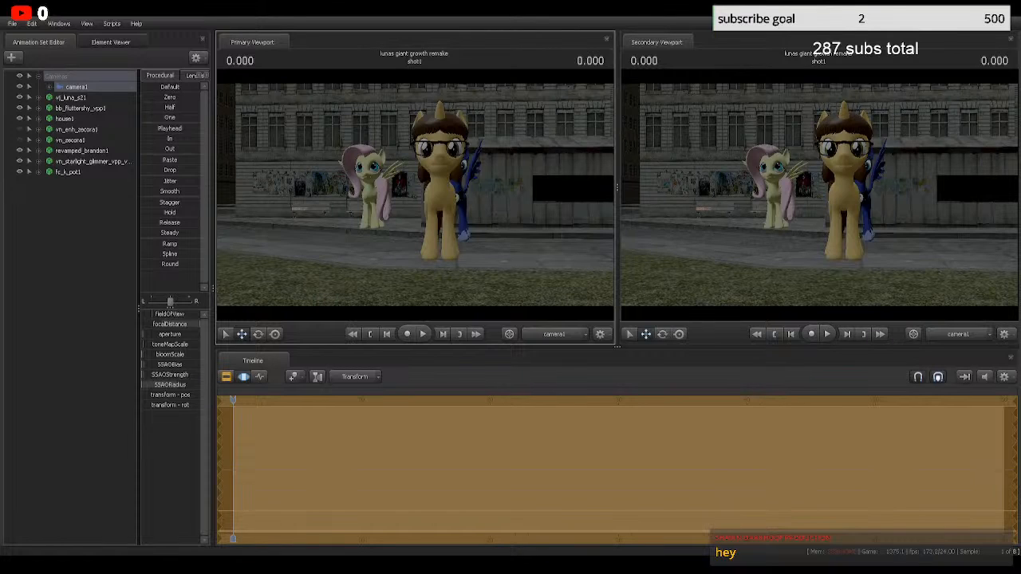
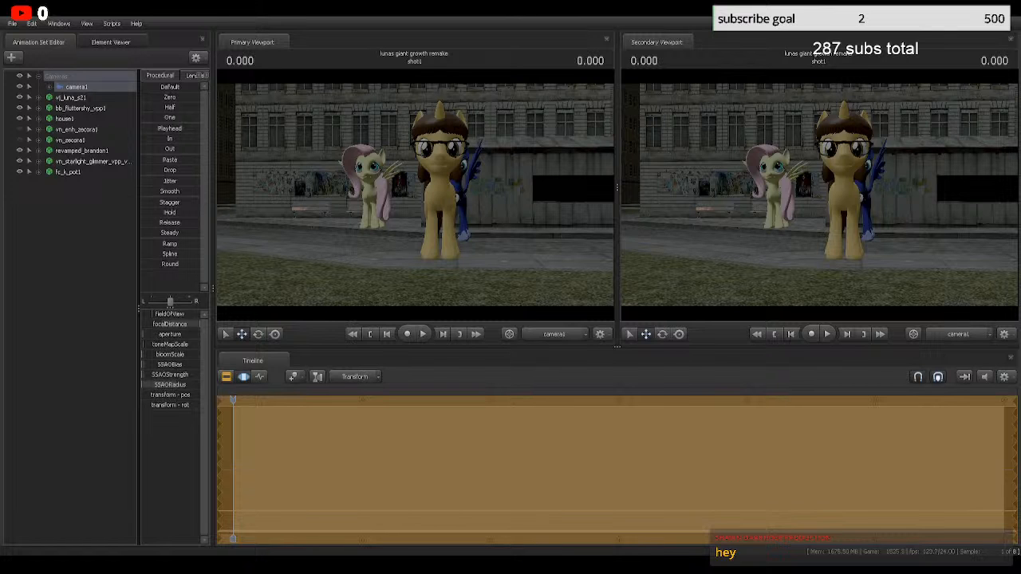
Step: Move camera1 slightly closer and shift its aim to reframe revamped_brandon1 with Fluttershy and Luna behind
drag(415, 196, 408, 189)
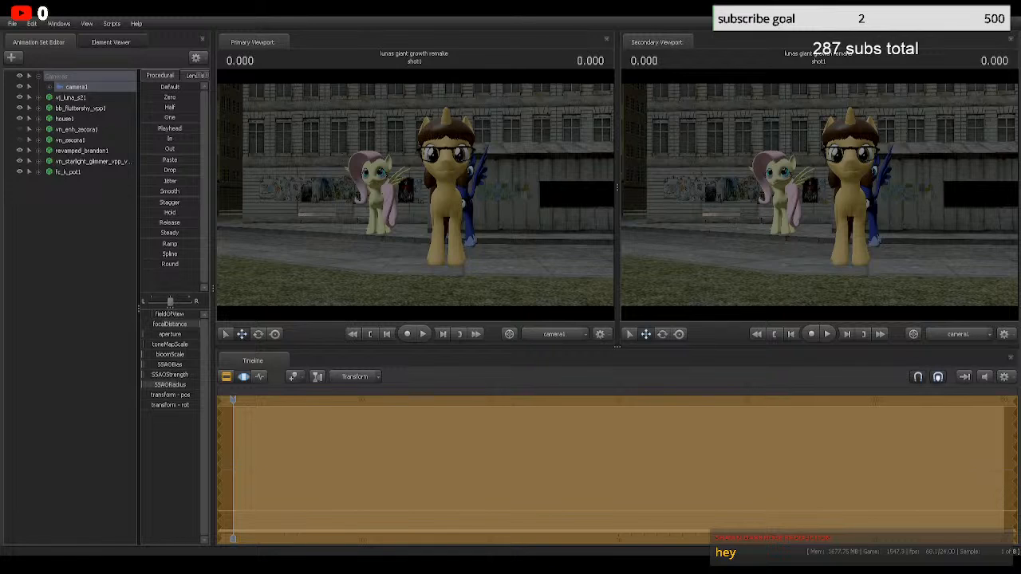
key(a)
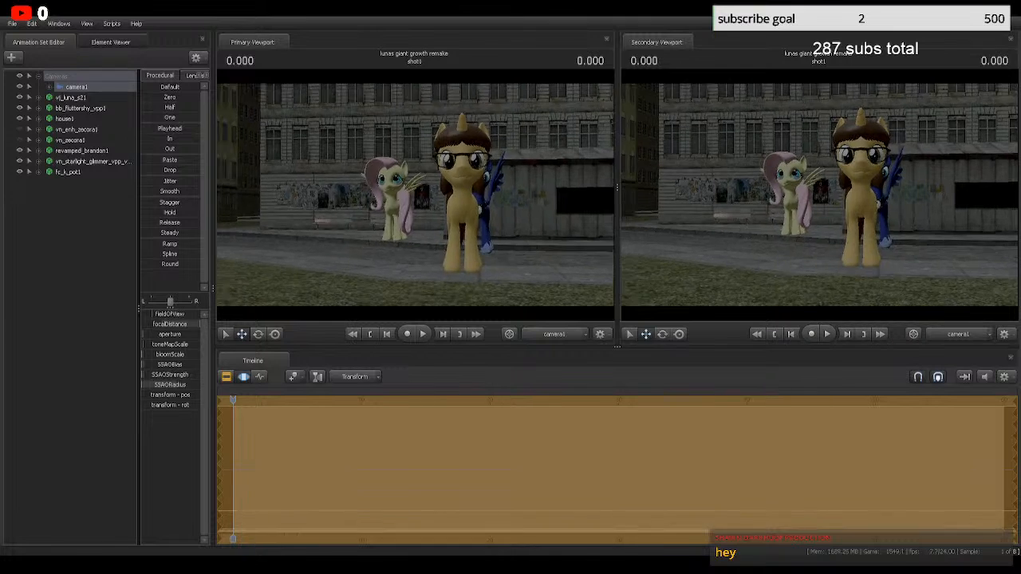
key(w)
key(d)
key(s)
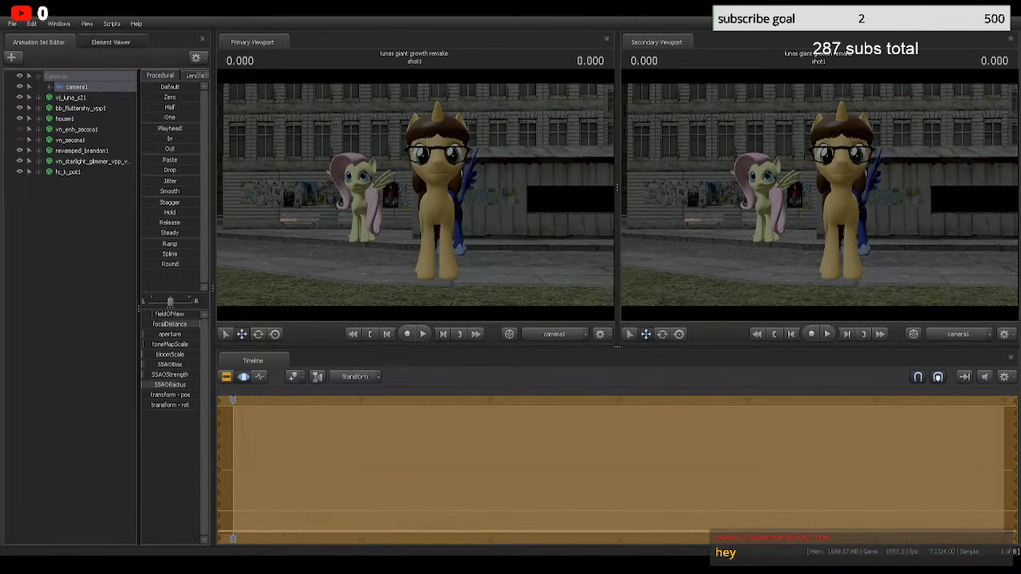
Step: Switch the primary viewport to the work camera, view revamped_brandon1 from the side, and collapse the Cameras group with nothing selected
click(554, 334)
key(s)
drag(414, 195, 477, 193)
key(w)
key(w)
key(w)
key(w)
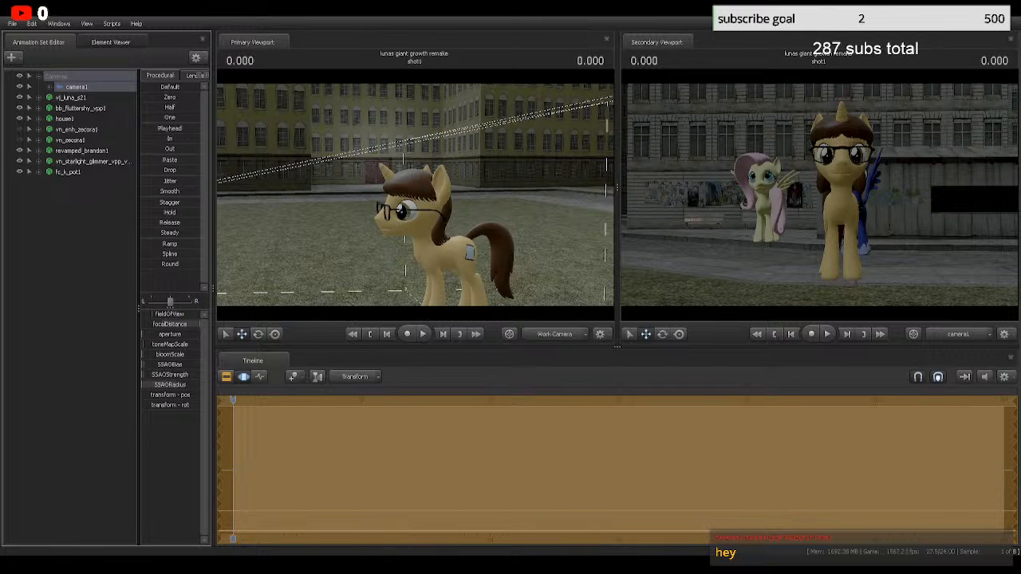
key(Escape)
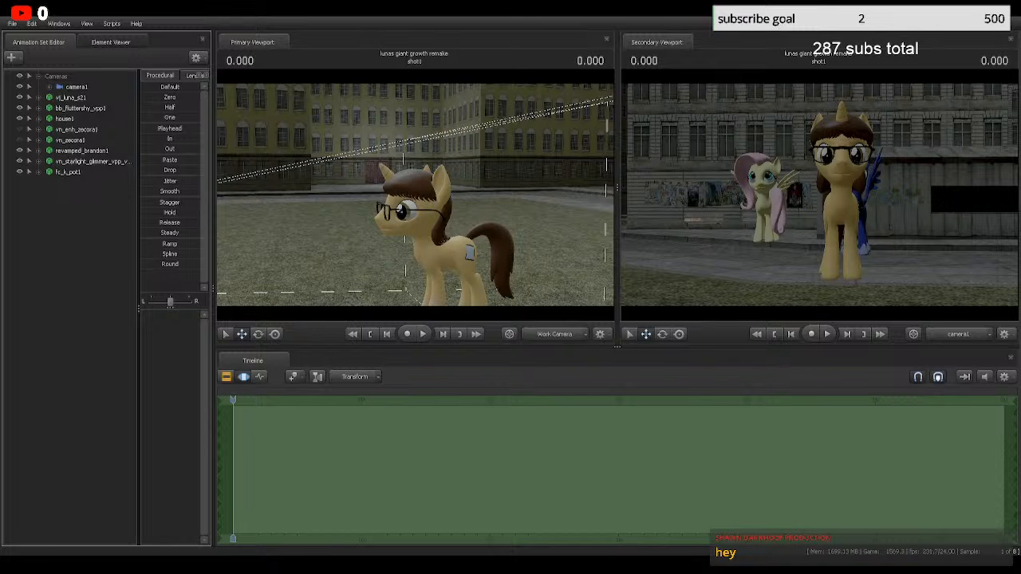
click(39, 77)
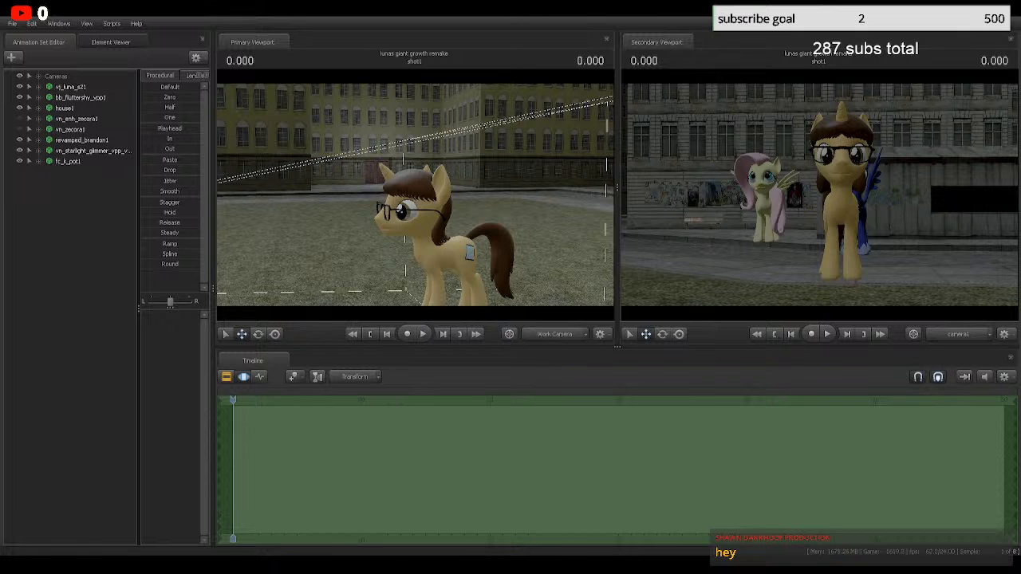
Step: Turn off both snapping options of the timeline
drag(414, 195, 399, 280)
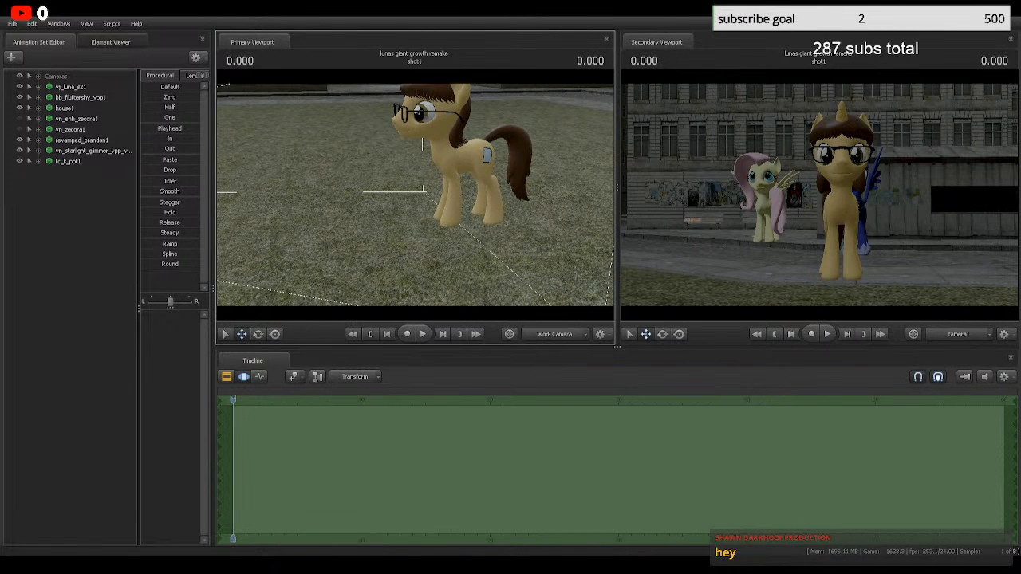
click(918, 377)
click(938, 377)
Step: Move bb_fluttershy_vpp1 sideways, farther away from revamped_brandon1 in the camera1 shot
key(s)
mouse_move(415, 195)
mouse_down()
mouse_move(410, 183)
mouse_move(429, 185)
mouse_up()
key(a)
key(w)
key(s)
key(w)
key(s)
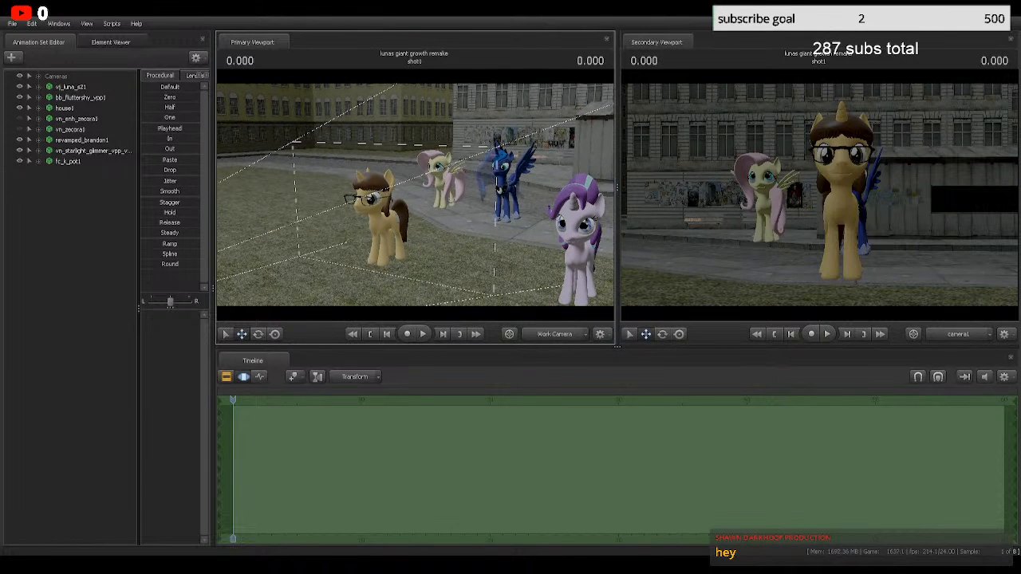
click(80, 97)
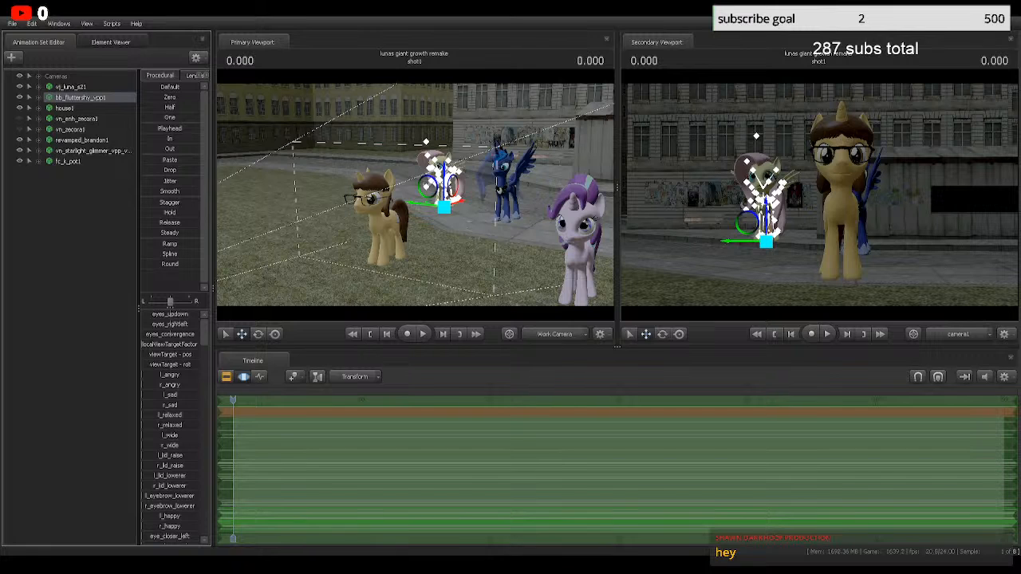
drag(444, 179, 377, 209)
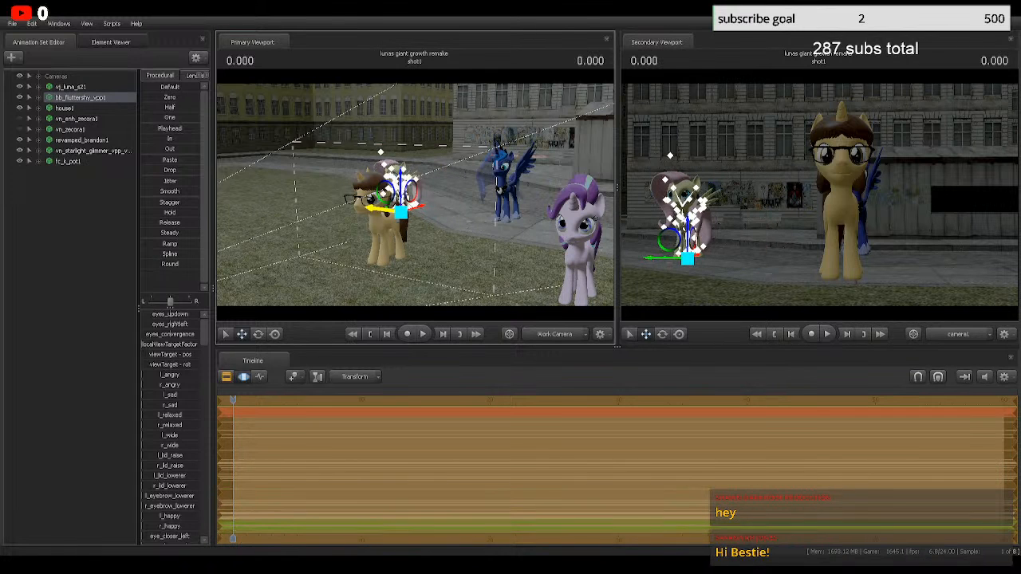
Step: Move Luna out from behind revamped_brandon1 to the side opposite Fluttershy in the camera1 shot, and deselect her
click(71, 87)
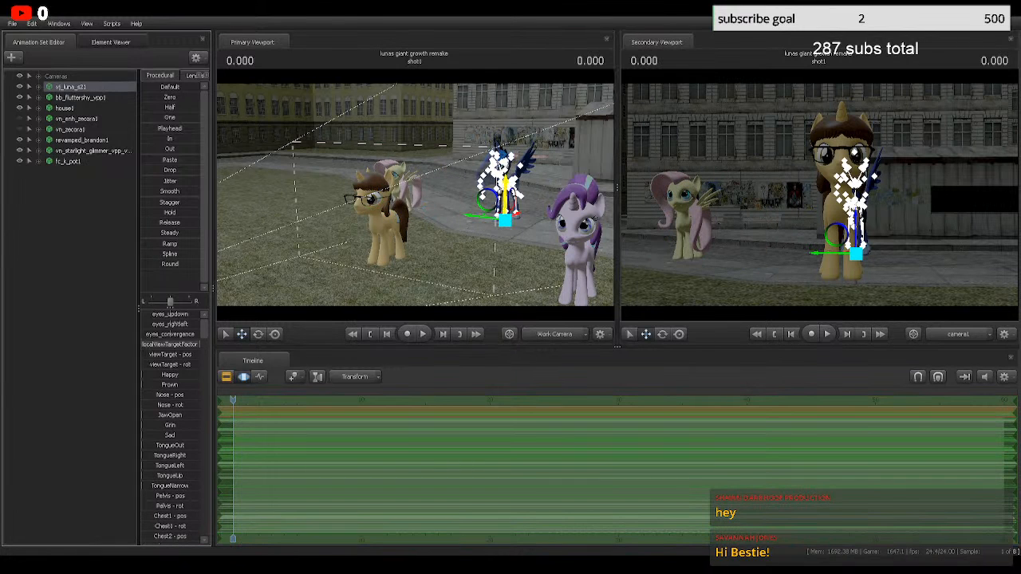
drag(480, 217, 75, 201)
key(d)
key(w)
key(s)
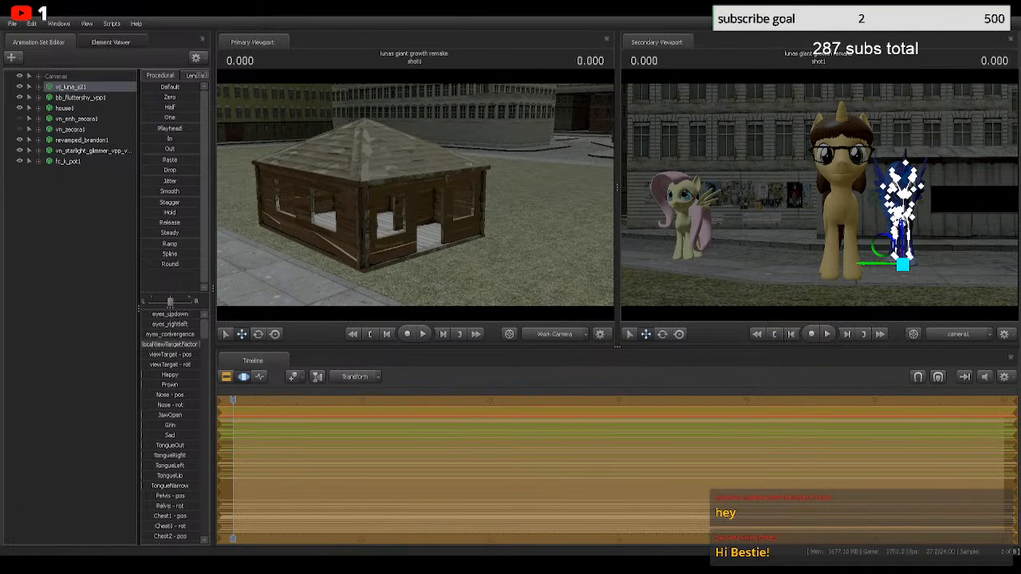
click(71, 264)
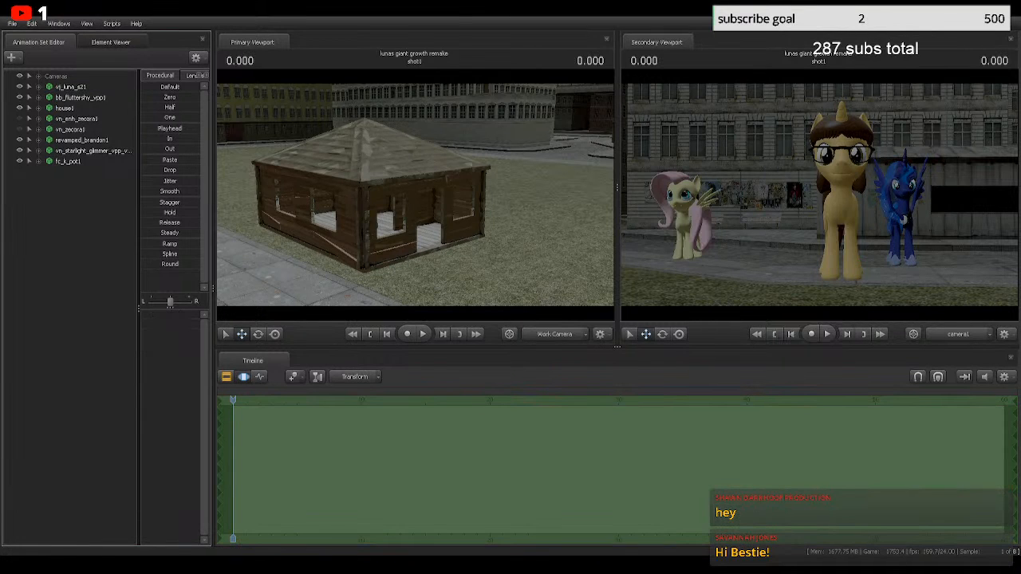
Step: Lower revamped_brandon1 towards the grass in the camera1 shot and deselect the model
click(70, 129)
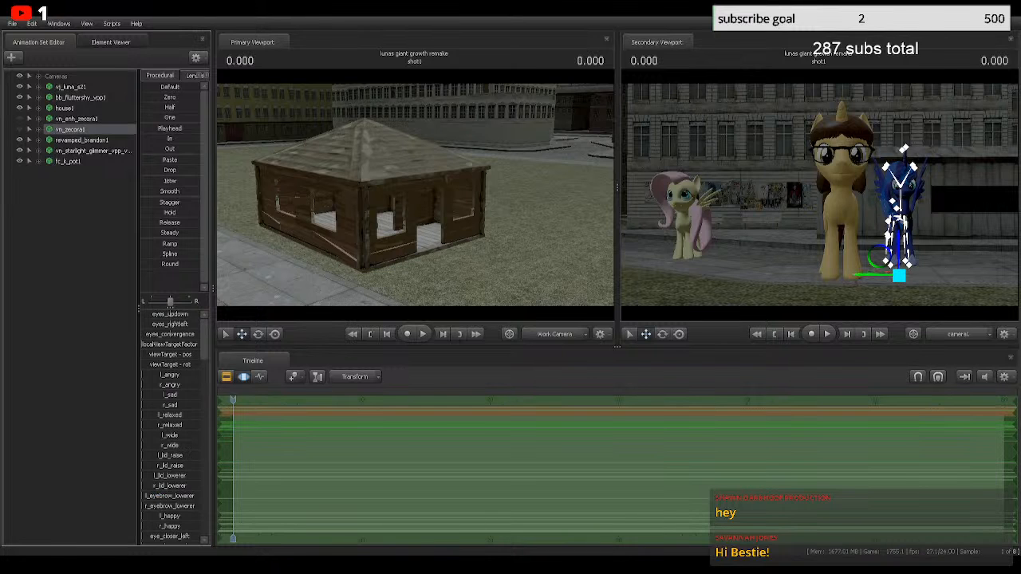
click(82, 140)
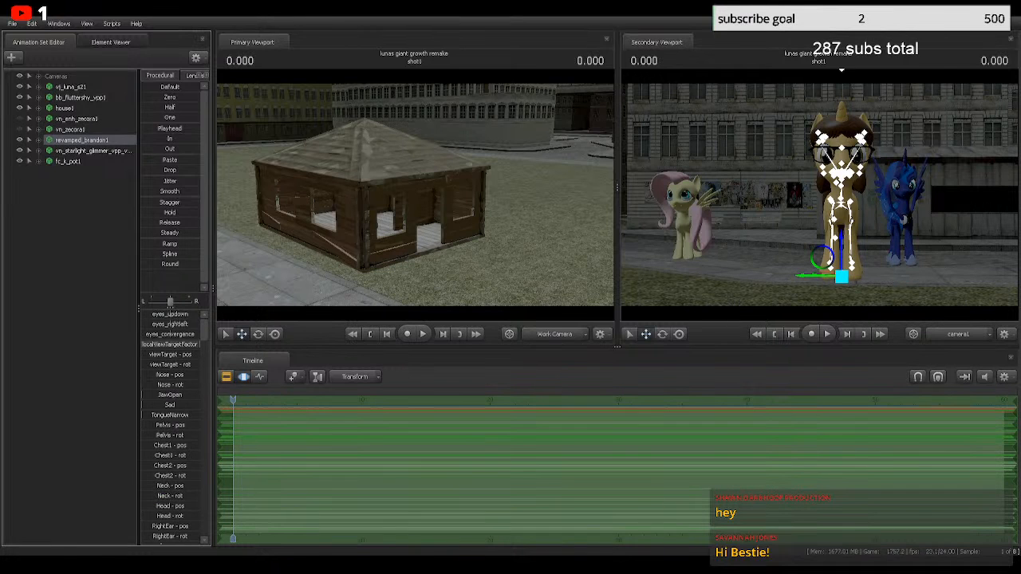
key(f)
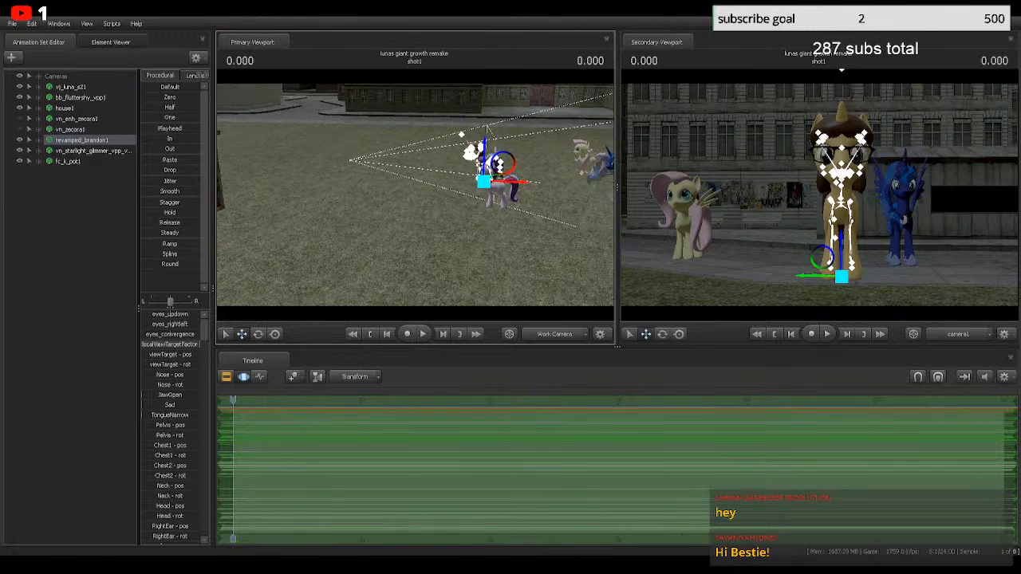
drag(484, 150, 484, 158)
click(72, 239)
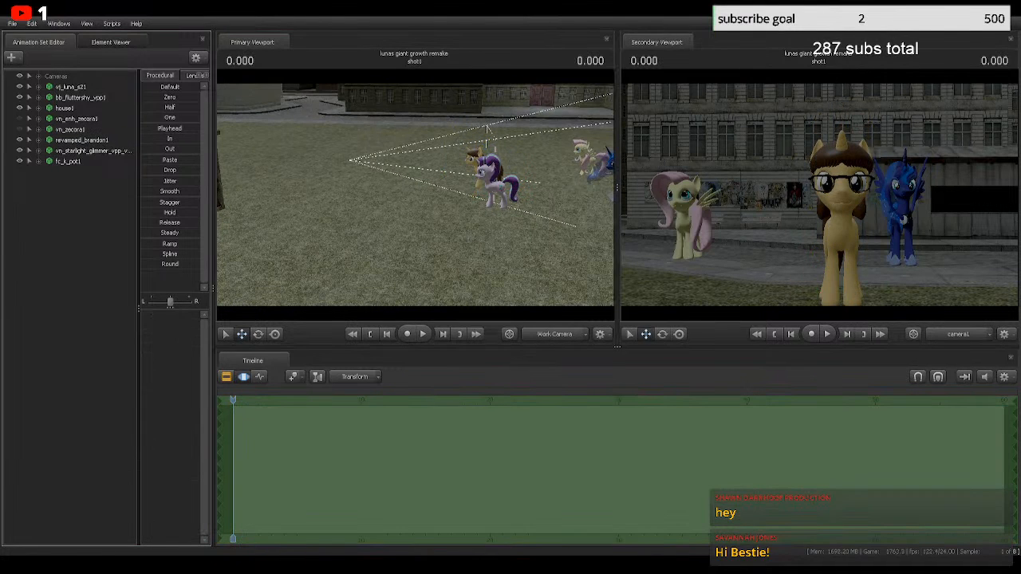
Step: Move Starlight Glimmer across the grass to stand beside revamped_brandon1, outside the camera1 frame
click(93, 151)
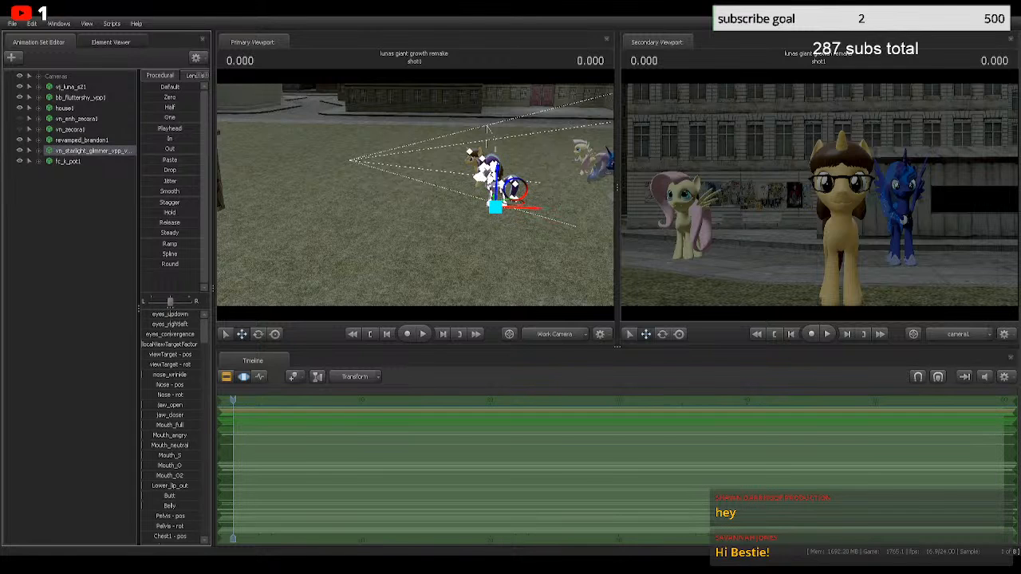
drag(510, 231, 482, 210)
click(79, 232)
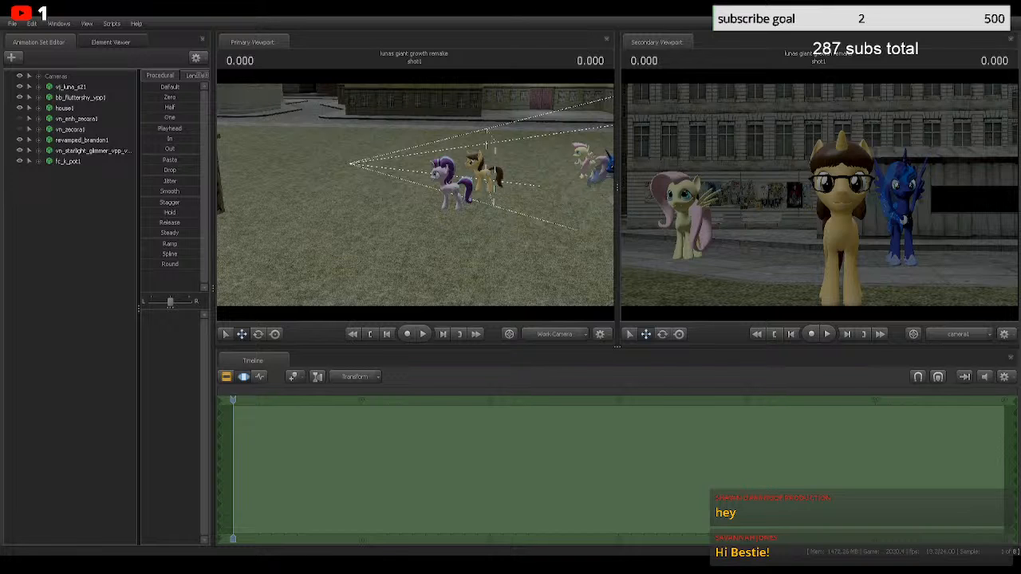
Step: Add the window011 model to the scene and bring it into view in the work camera
drag(414, 195, 339, 190)
click(12, 58)
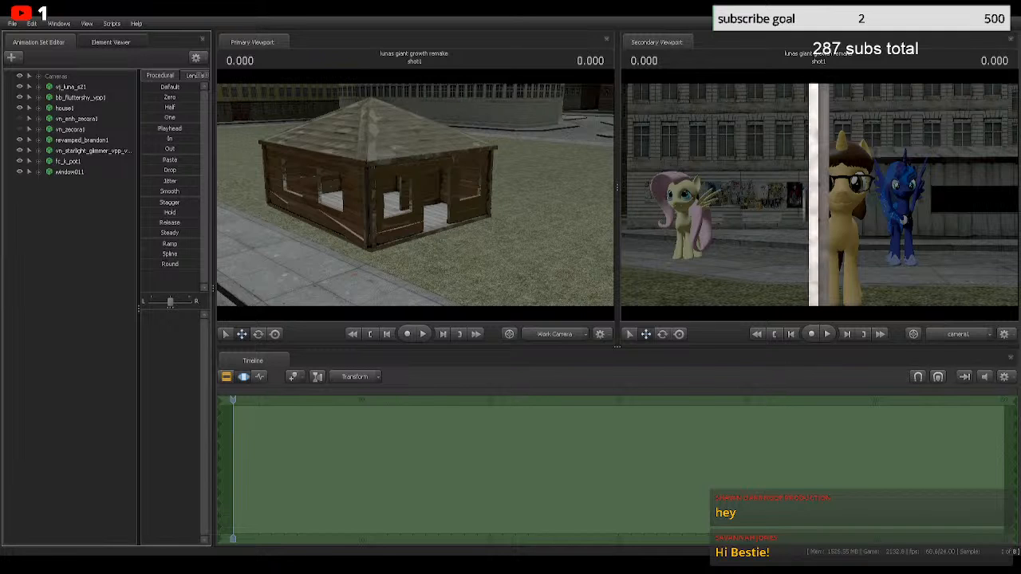
click(69, 173)
drag(414, 194, 248, 162)
key(w)
key(d)
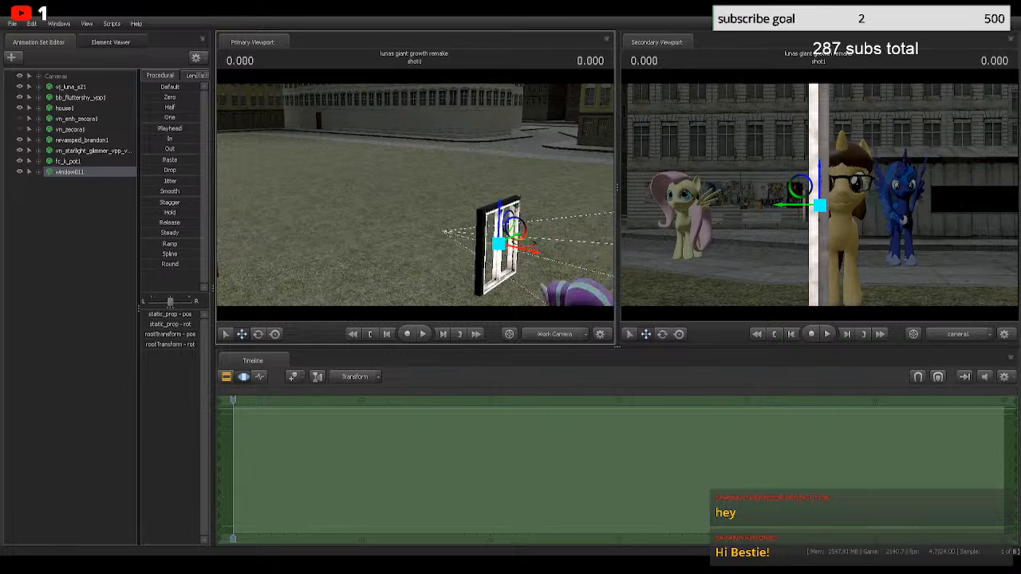
Step: Move window011 to the corner of the wooden house and rotate it slightly to line up with the wall
click(70, 172)
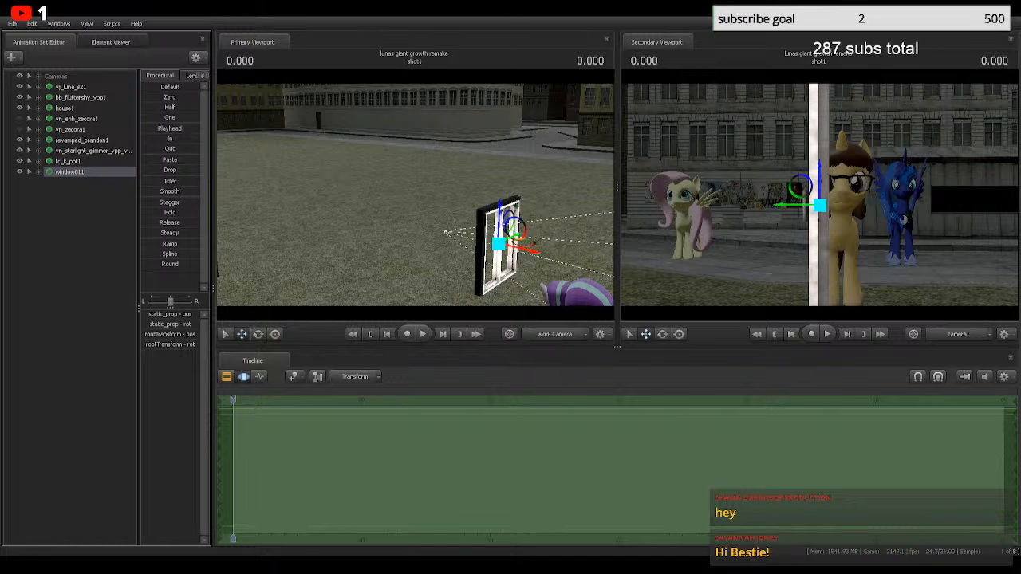
drag(527, 250, 231, 222)
drag(383, 227, 231, 224)
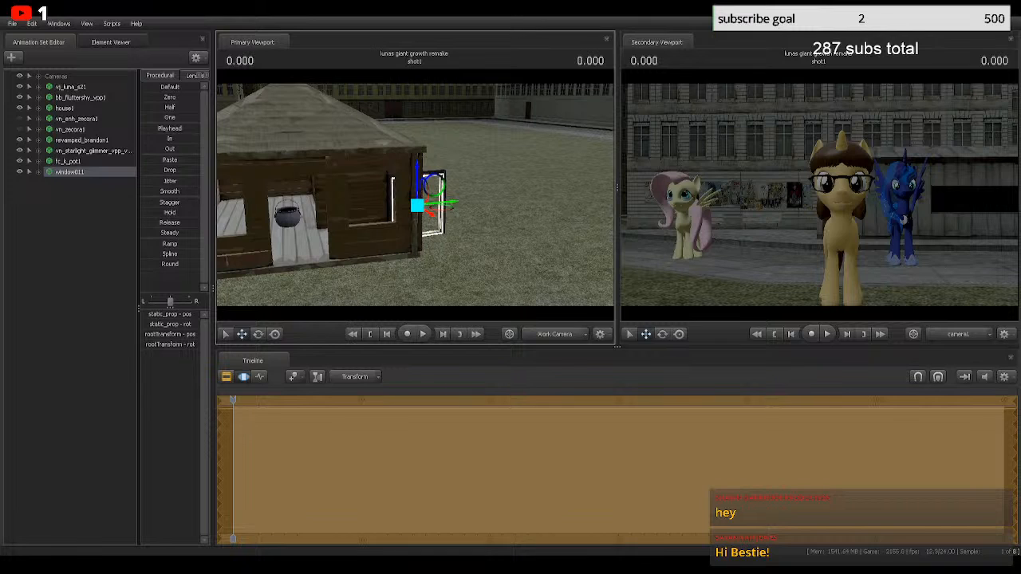
drag(429, 213, 453, 228)
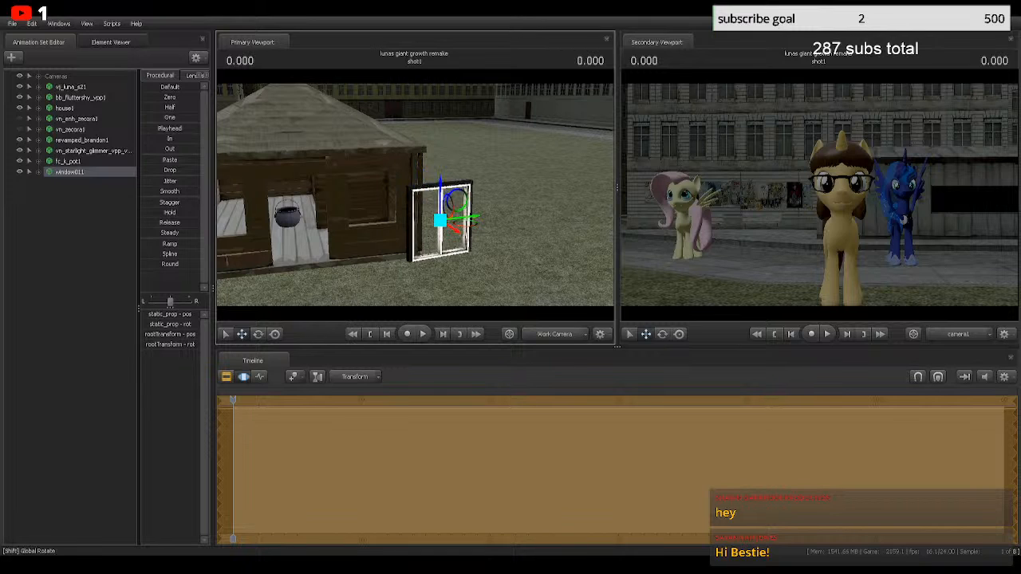
key(e)
drag(440, 232, 423, 231)
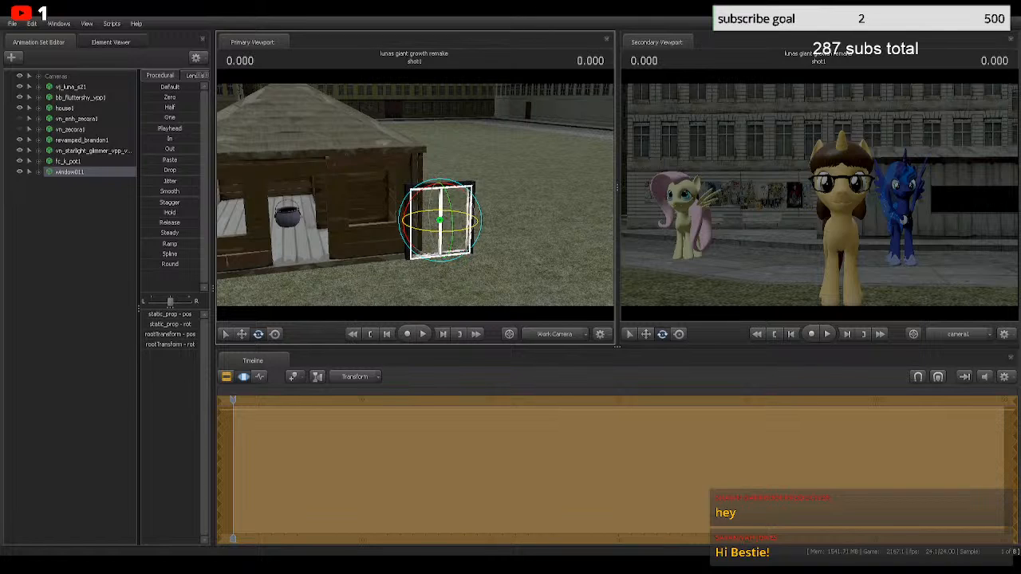
key(w)
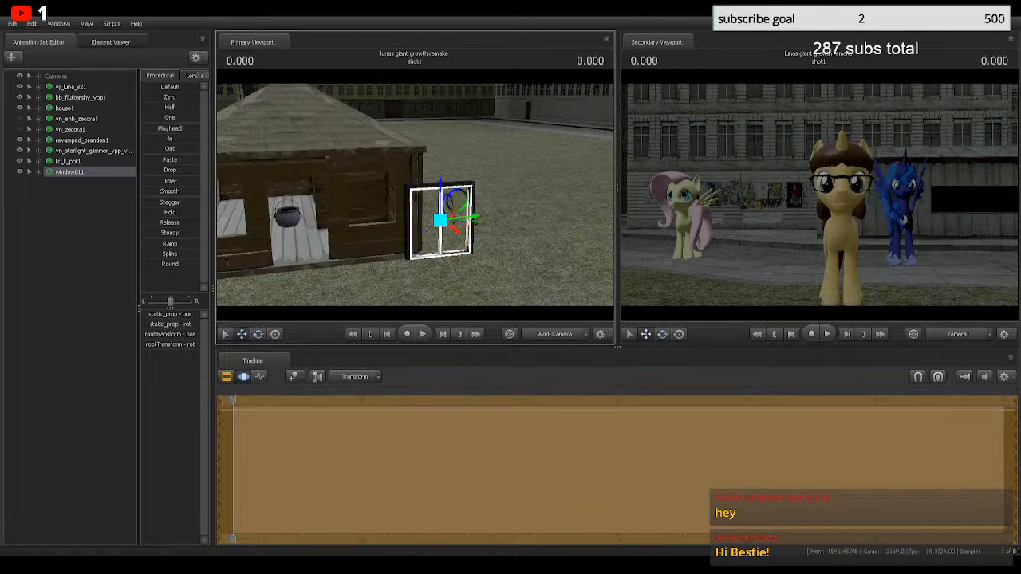
Step: Slide window011 along the house wall until it sits in front of the wall's window opening
drag(503, 232, 406, 194)
key(w)
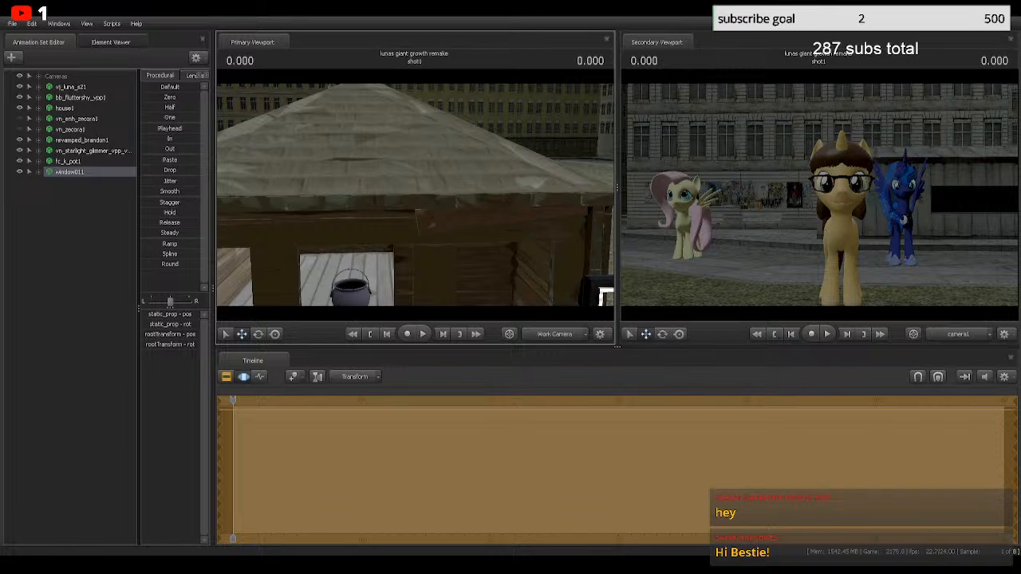
drag(414, 194, 517, 268)
key(w)
drag(557, 229, 505, 208)
key(e)
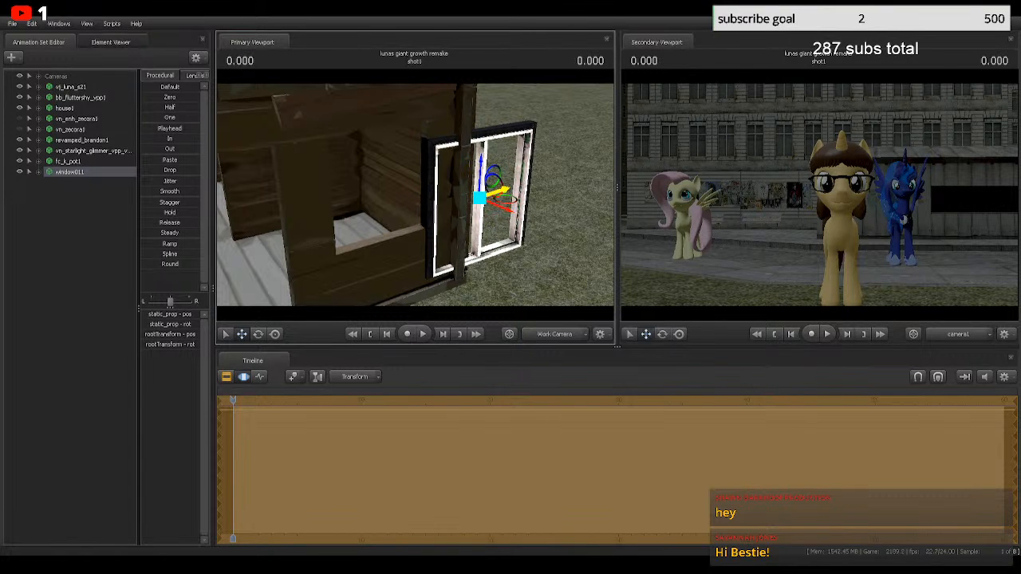
drag(502, 192, 424, 219)
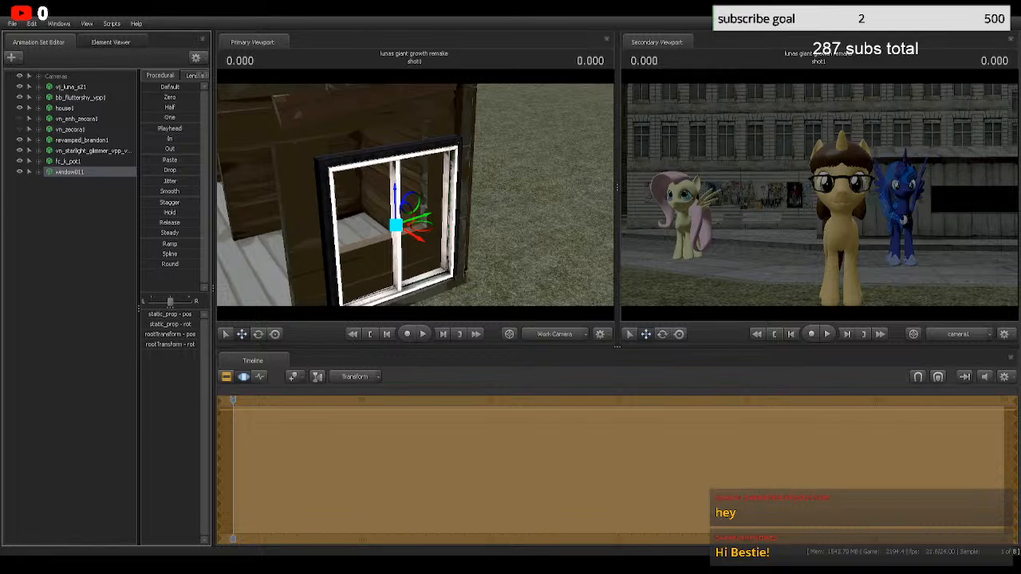
Step: Look through the control groups of window011, including Body and its rootTransform, and leave the model selected
click(38, 172)
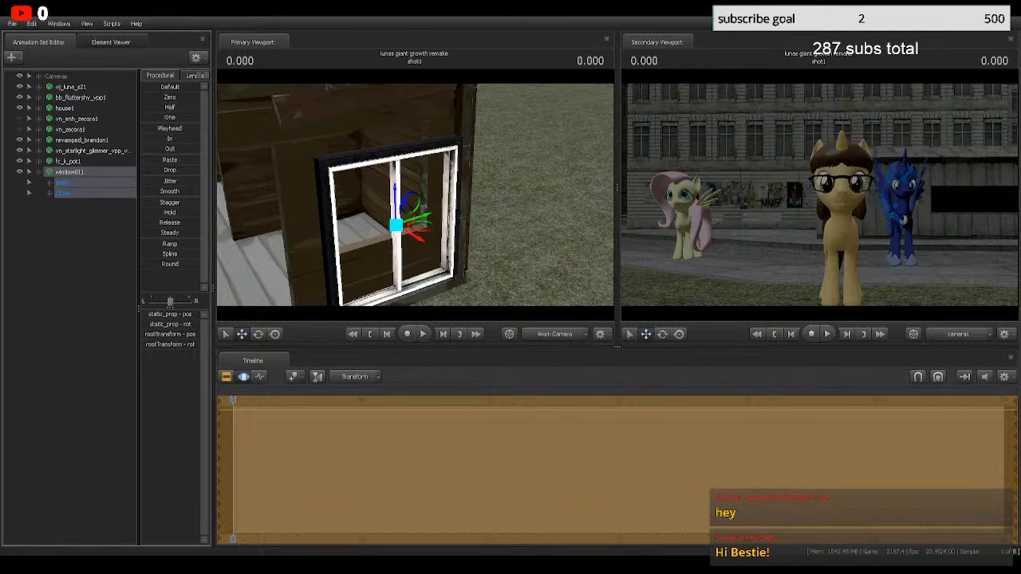
click(50, 193)
click(49, 193)
click(50, 182)
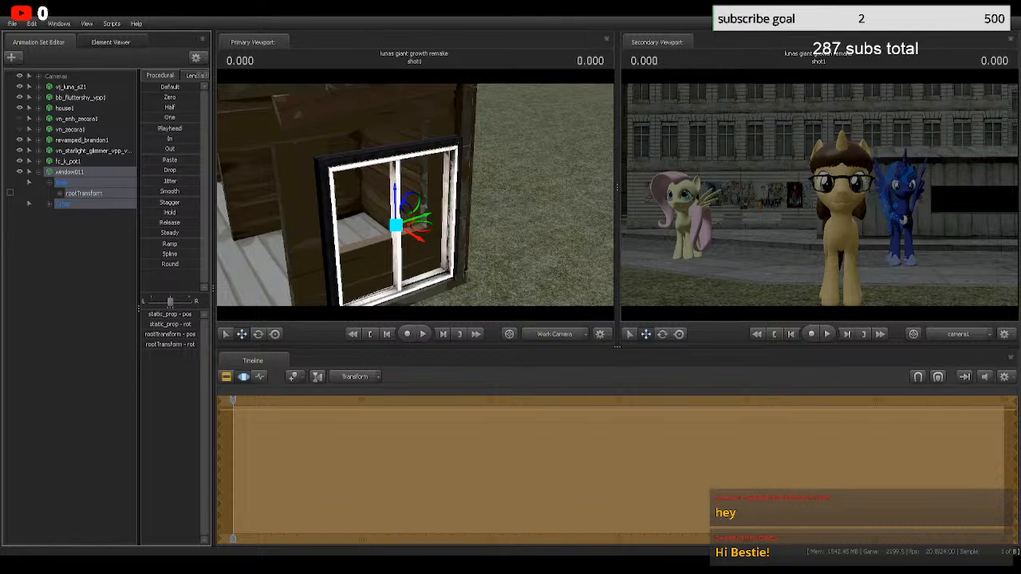
click(50, 183)
click(38, 173)
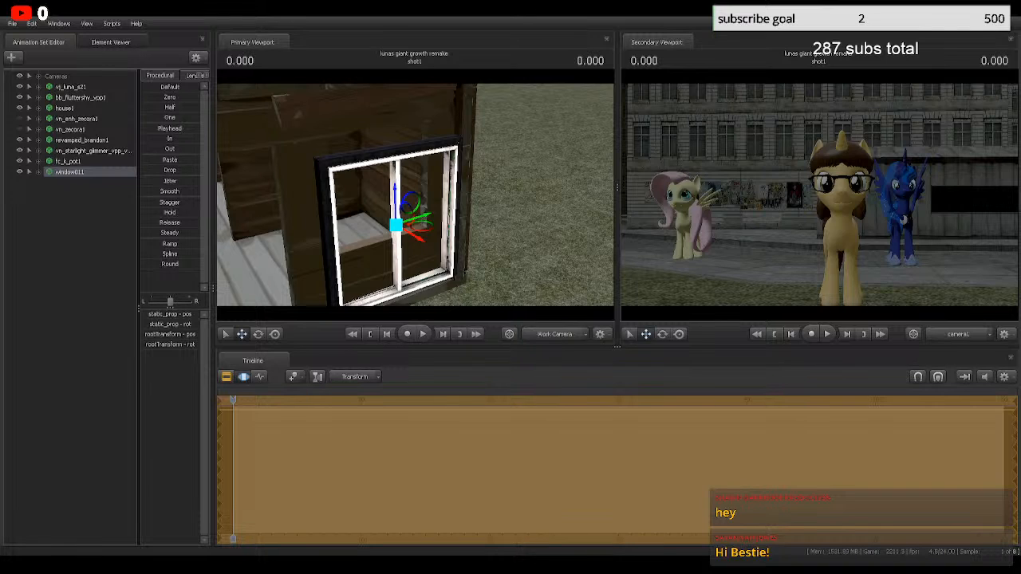
key(Escape)
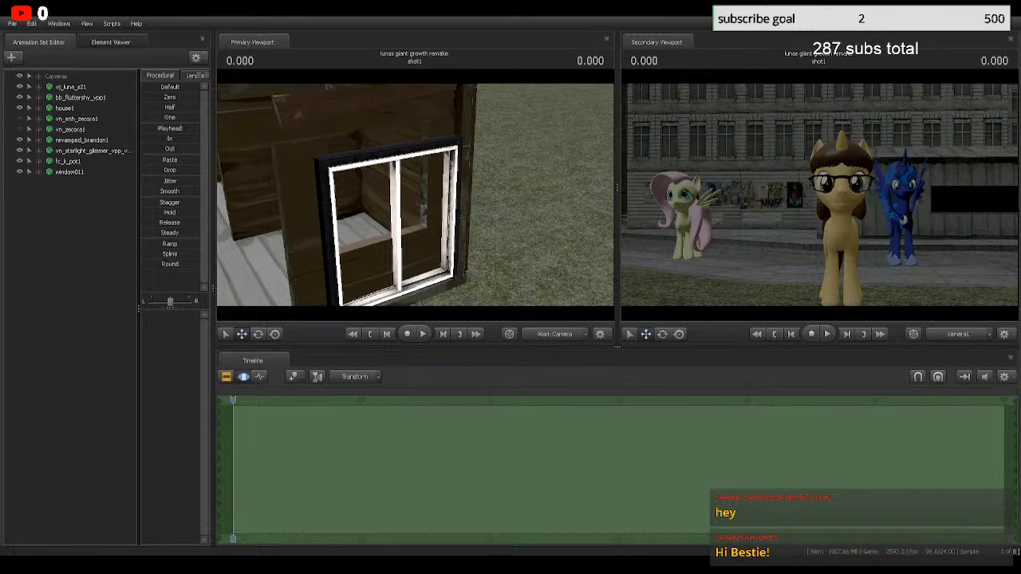
click(70, 172)
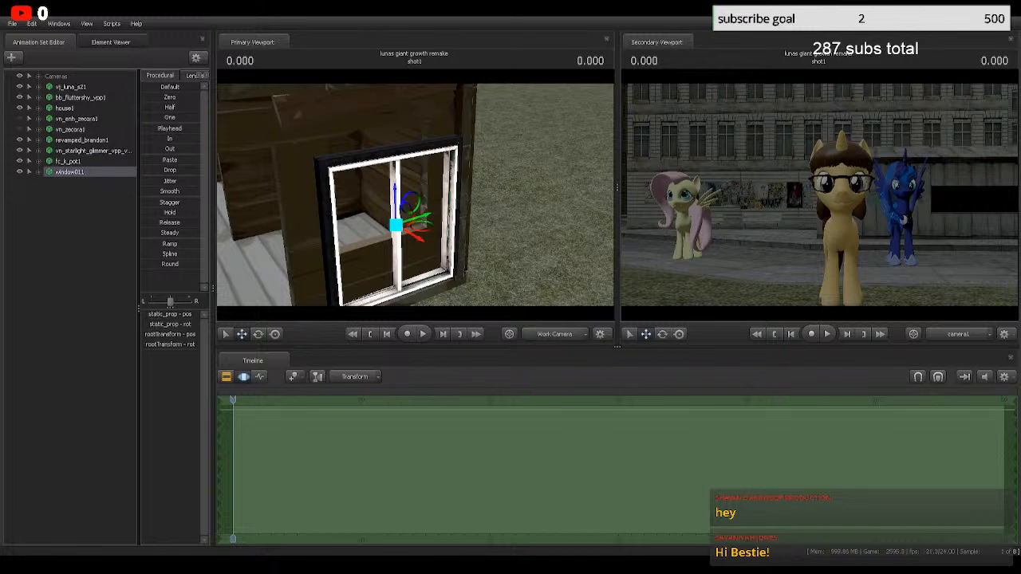
Step: Raise window011 on the house wall and pull it outward, and finish by deleting the model from the scene
drag(394, 208, 394, 185)
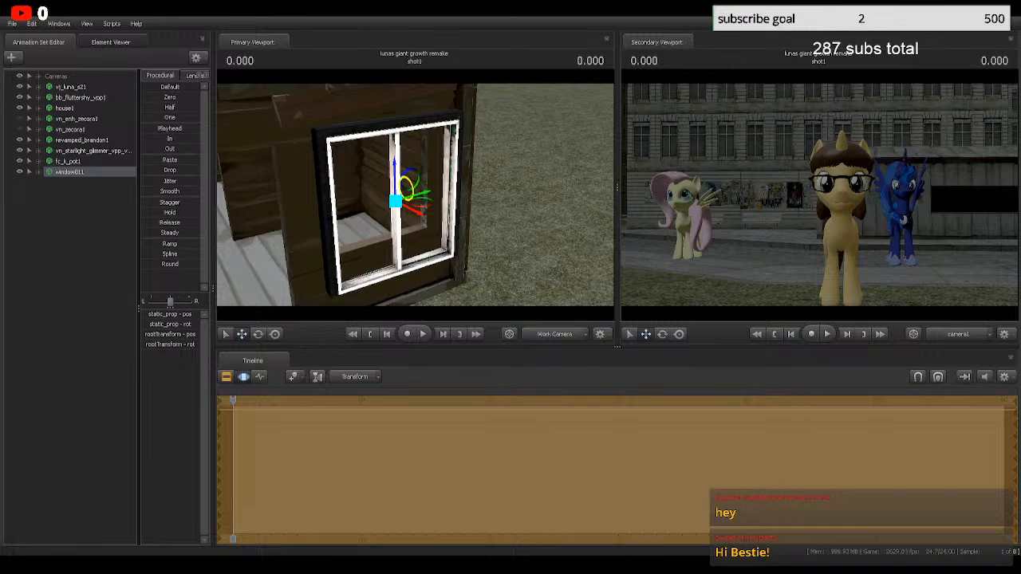
mouse_move(417, 211)
mouse_down()
mouse_move(399, 207)
mouse_move(433, 222)
mouse_up()
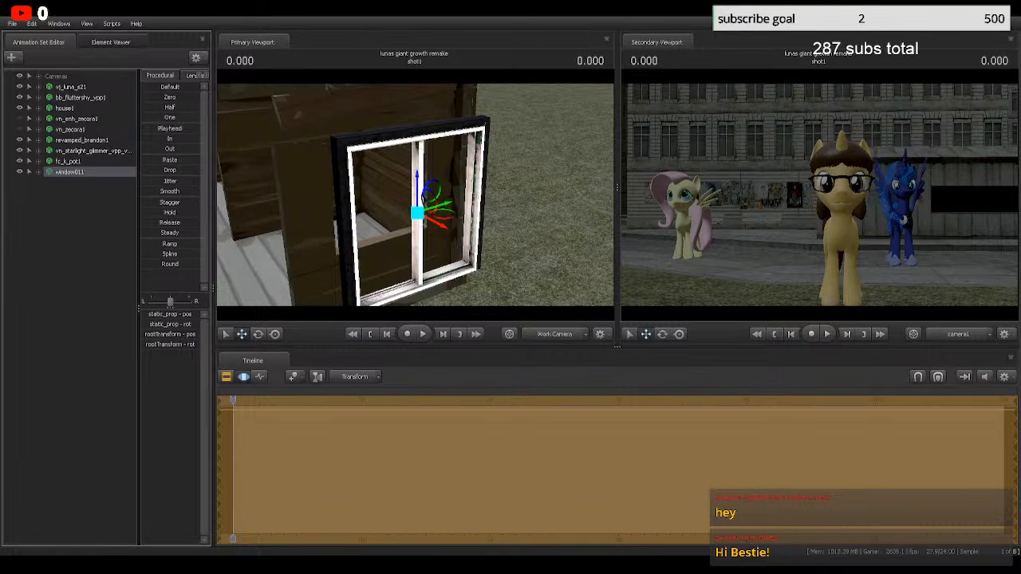
key(Delete)
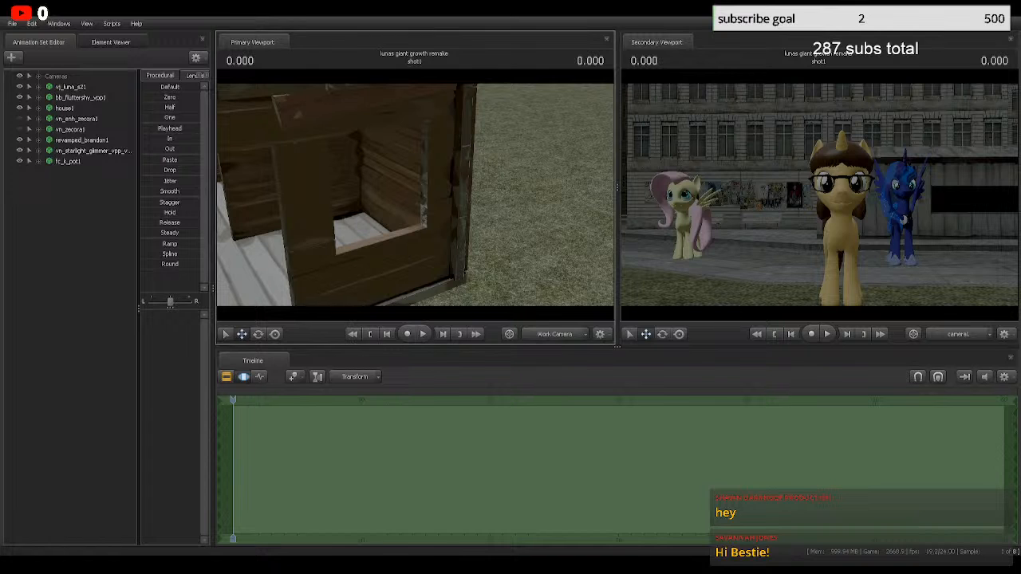
Step: Look over the wooden house and the ponies near camera1 in the work camera, and select vn_starlight_glimmer
drag(415, 194, 300, 168)
key(s)
key(a)
key(w)
key(s)
key(w)
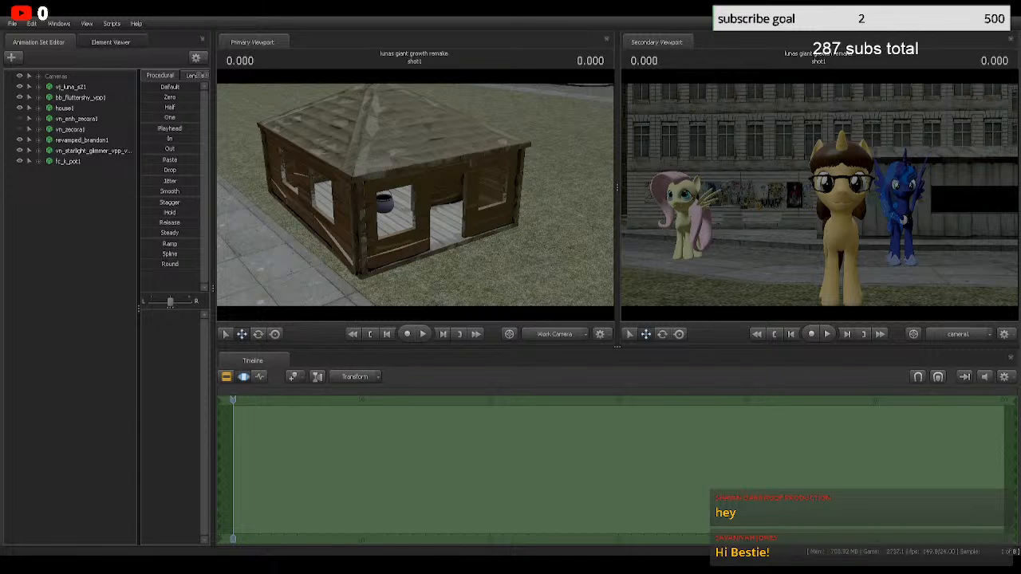
drag(415, 196, 571, 193)
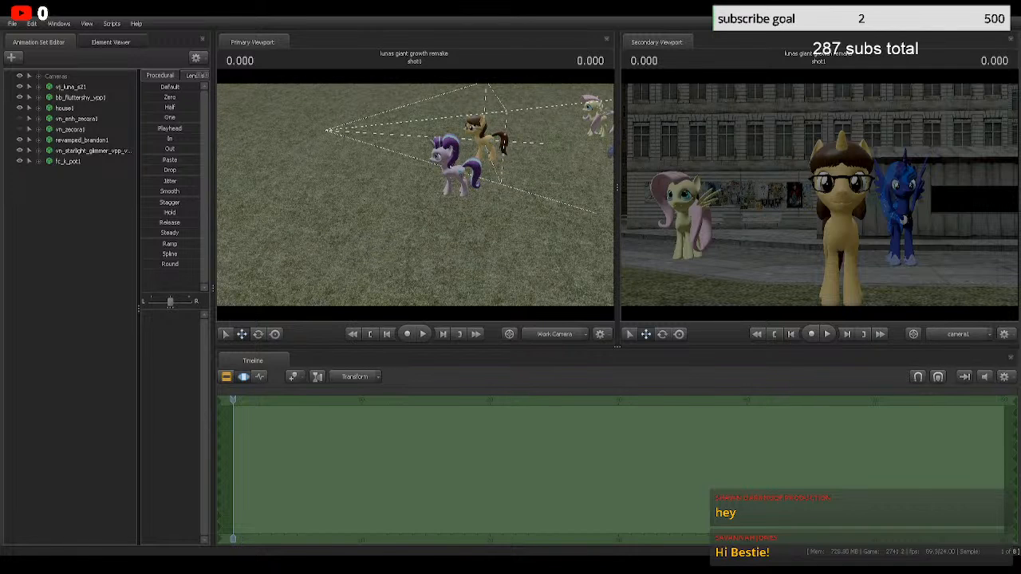
click(69, 161)
click(92, 150)
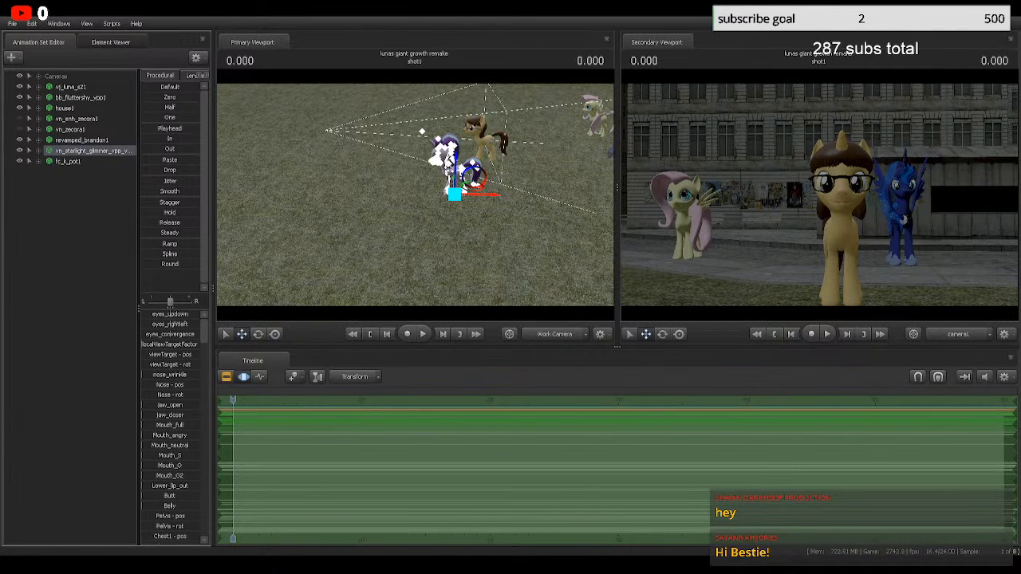
Step: Add the inkbottle model and move it away from camera1 toward the brown-maned pony
key(Escape)
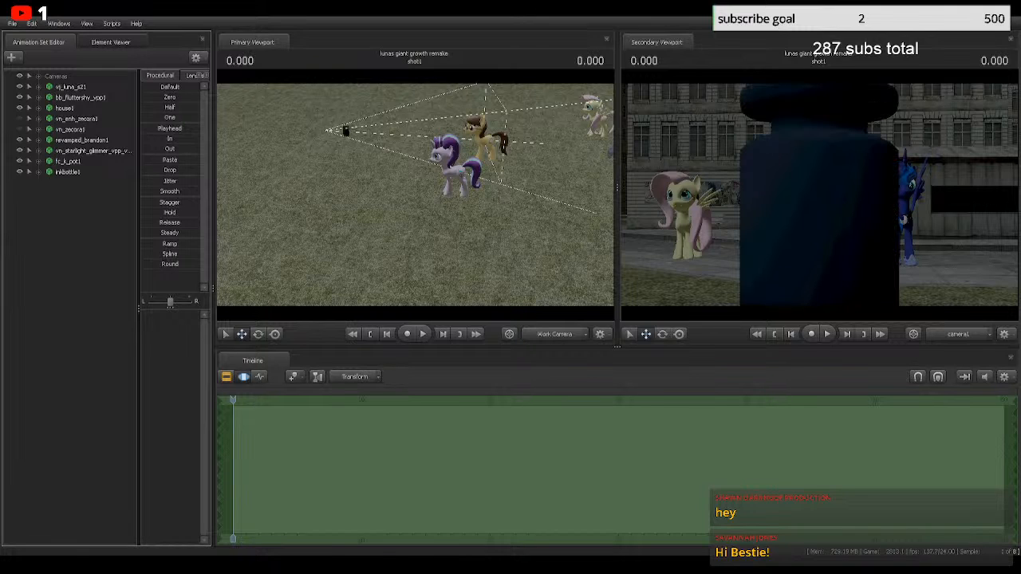
click(68, 172)
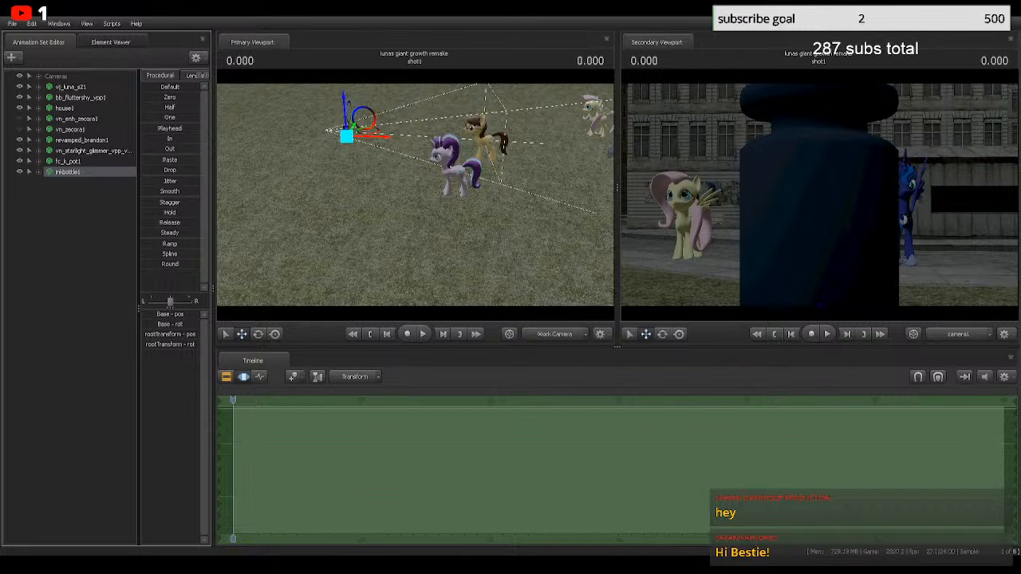
drag(378, 136, 436, 138)
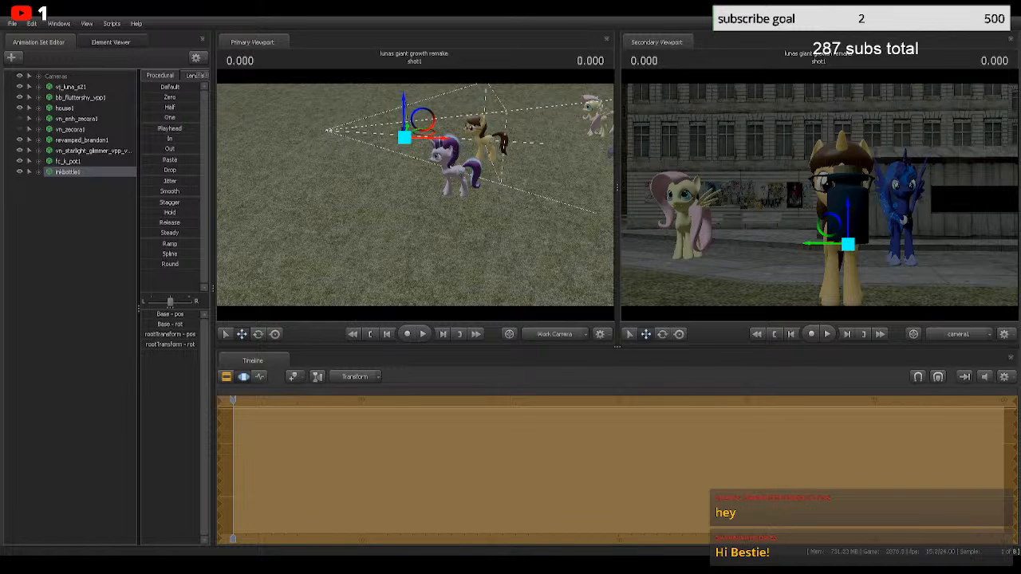
Step: Add the furnitureshelf001a model and slide it sideways and back until it is out of camera1's view
drag(415, 194, 397, 181)
drag(415, 195, 299, 195)
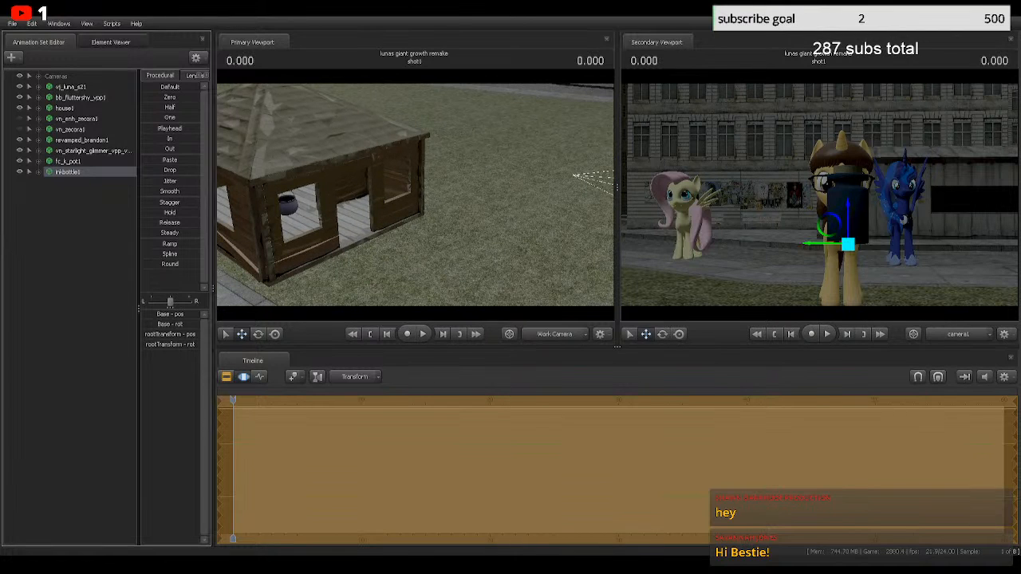
click(76, 255)
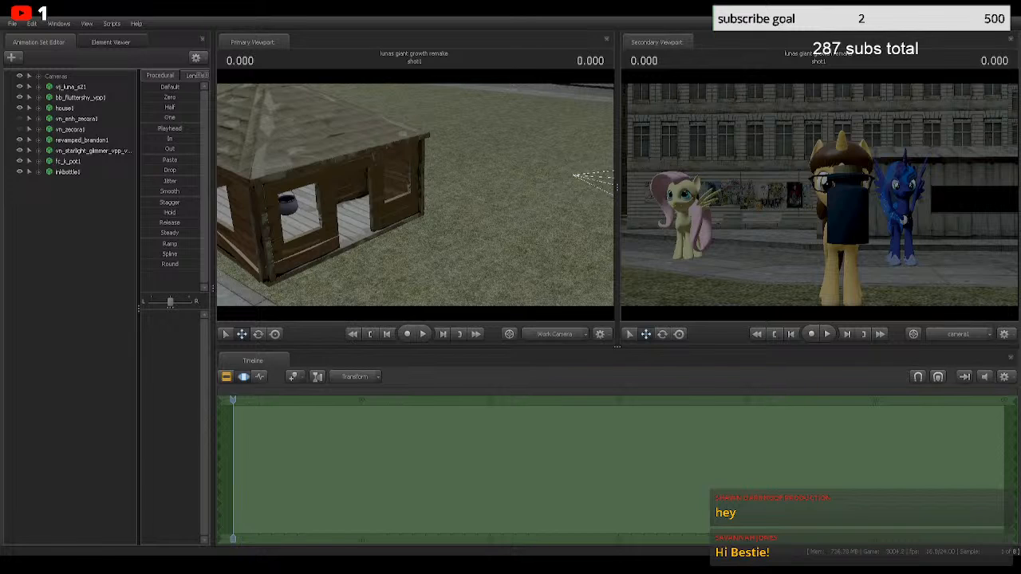
click(81, 182)
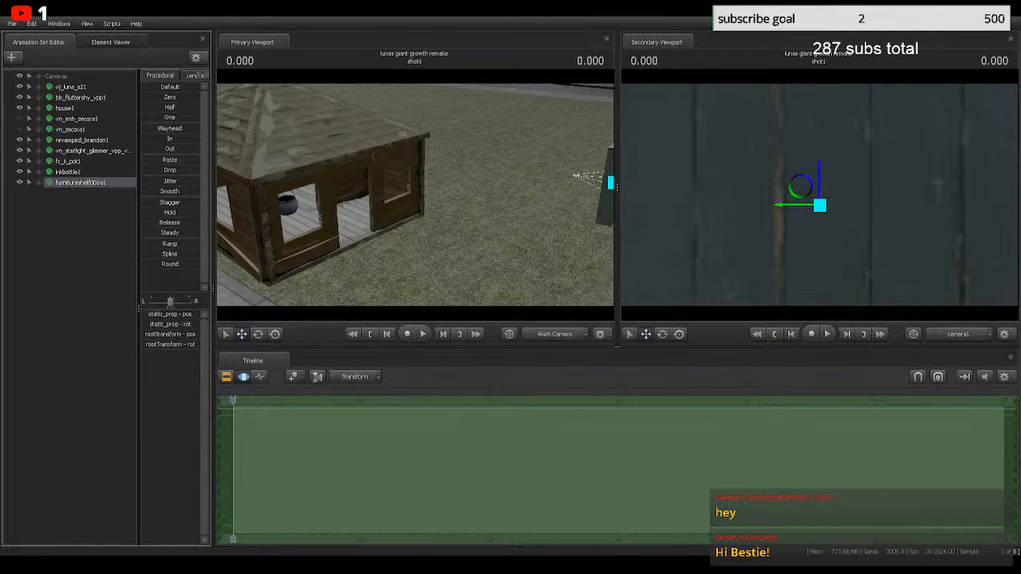
drag(785, 205, 710, 205)
key(f)
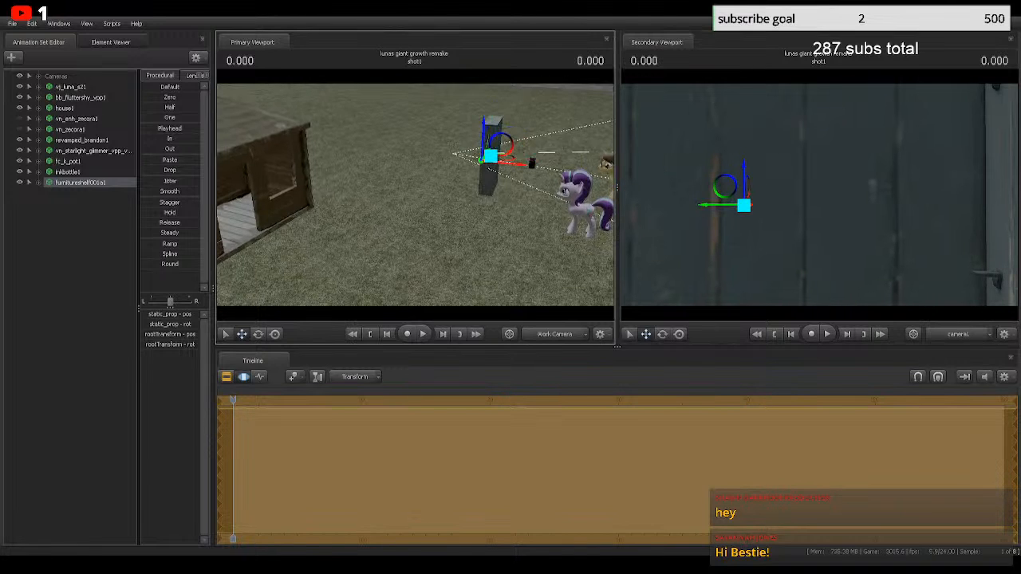
drag(504, 175, 442, 168)
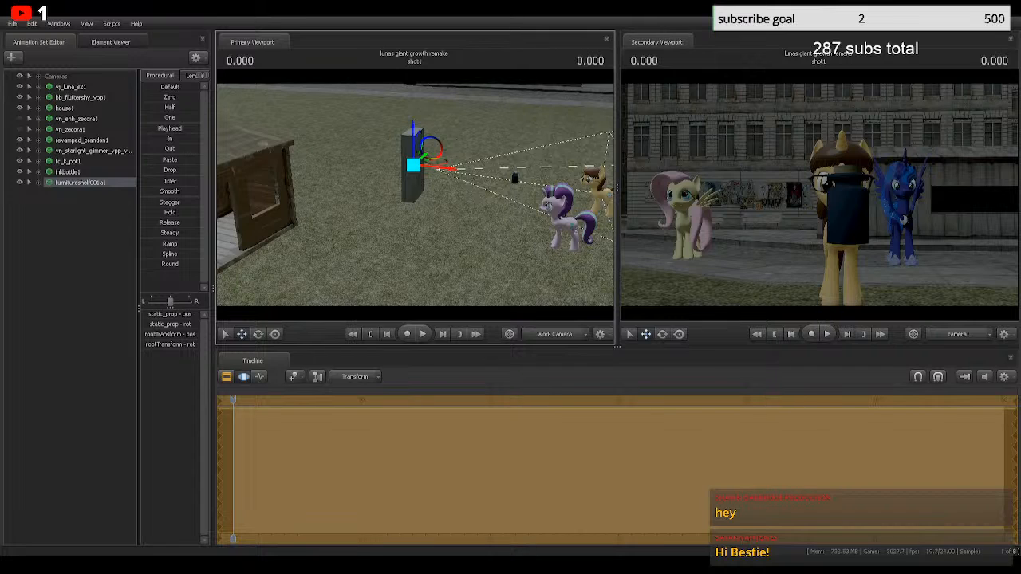
Step: Unhide vn_enh_zecora1 and vn_zecora1, and raise localViewTargetFactor in the Flexes group of vn_zecora1
drag(424, 157, 522, 196)
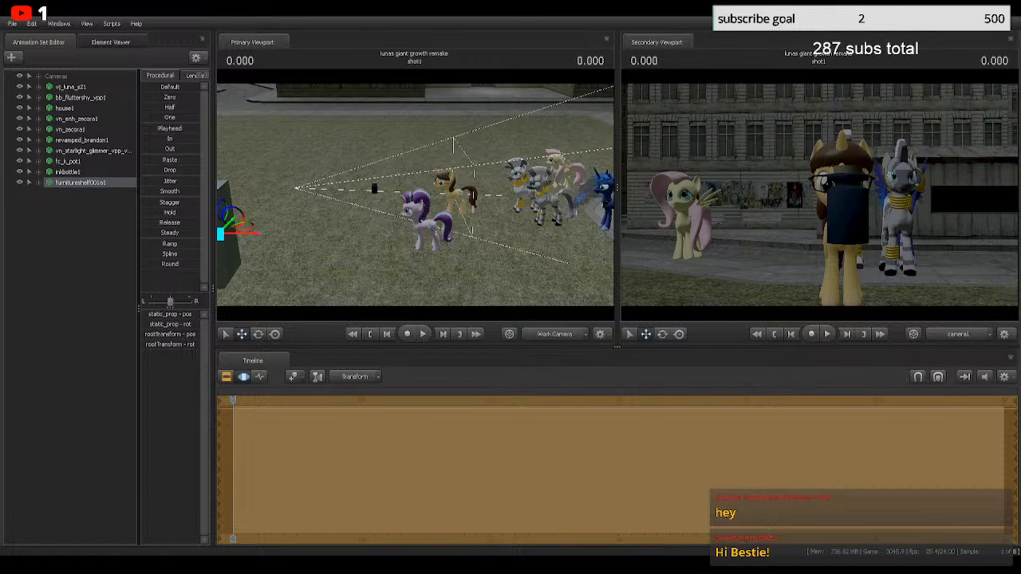
click(71, 130)
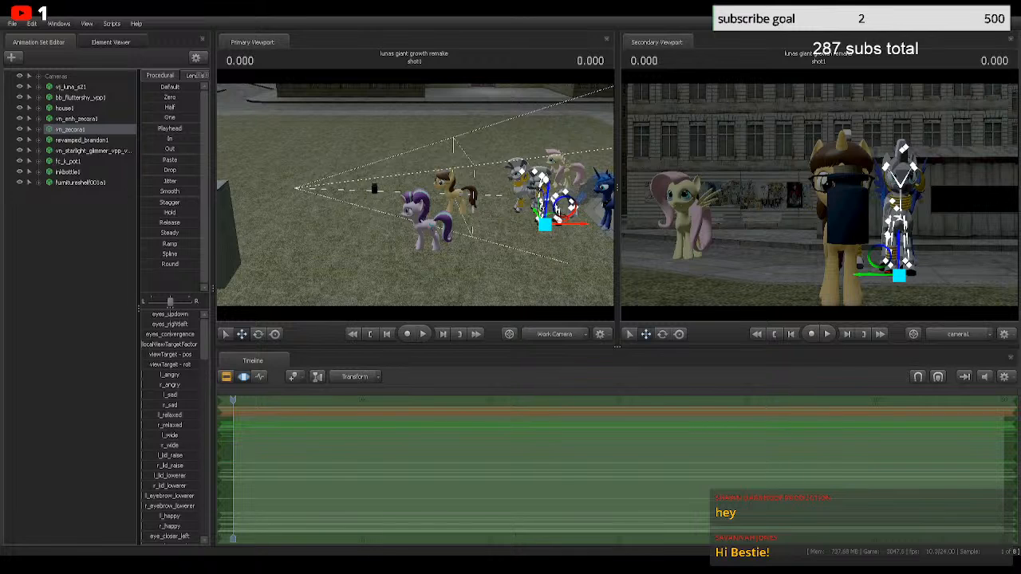
click(39, 129)
click(64, 140)
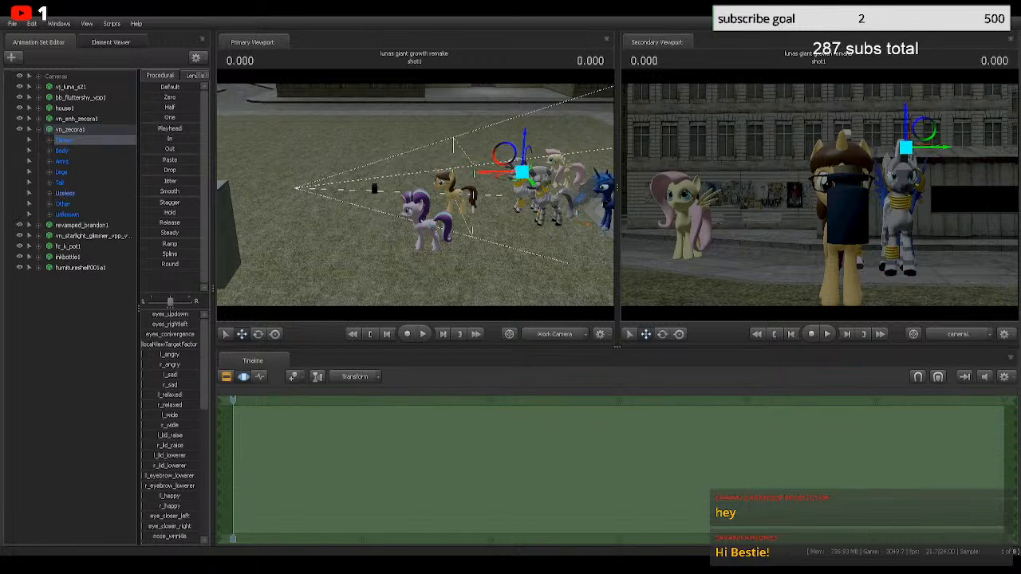
drag(147, 344, 200, 344)
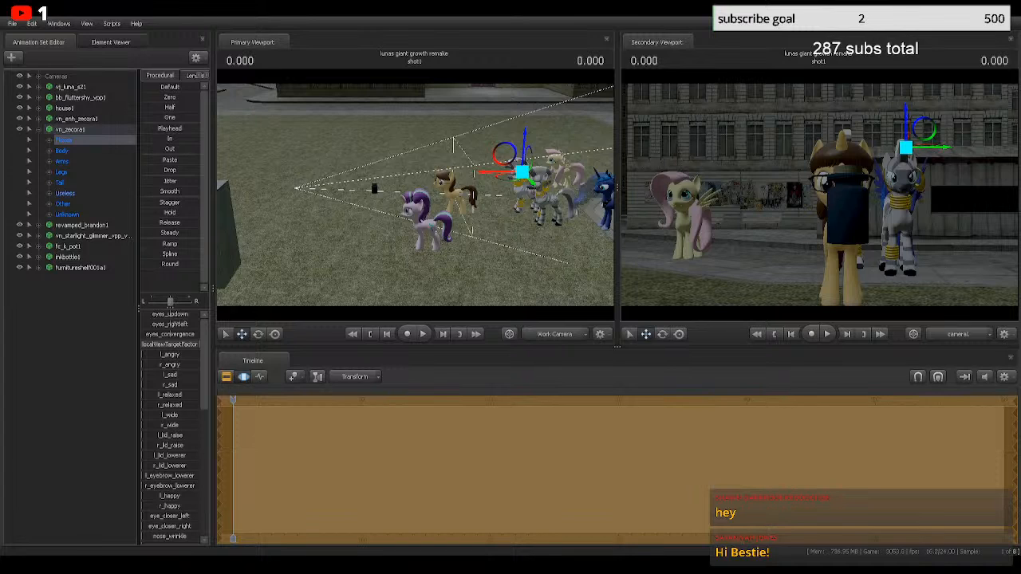
Step: Look through the Flexes and Unknown control groups of vn_zecora1
scroll(171, 423, down, 10)
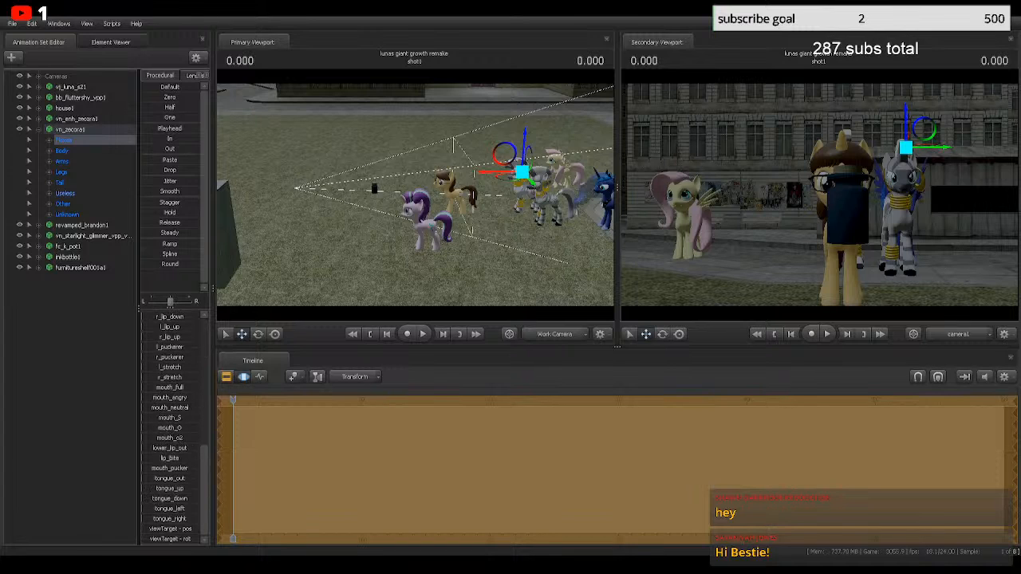
scroll(172, 423, up, 10)
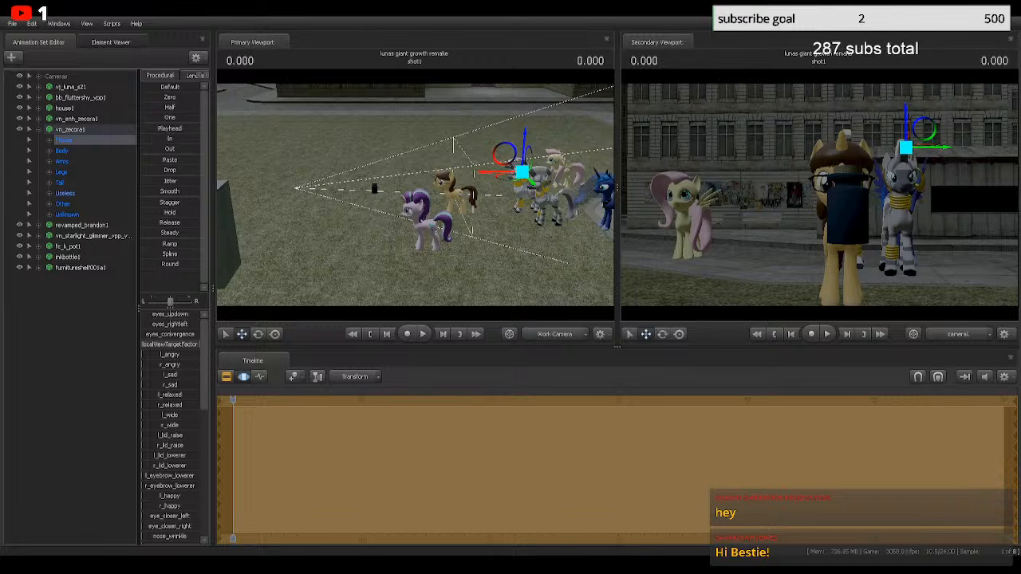
click(68, 214)
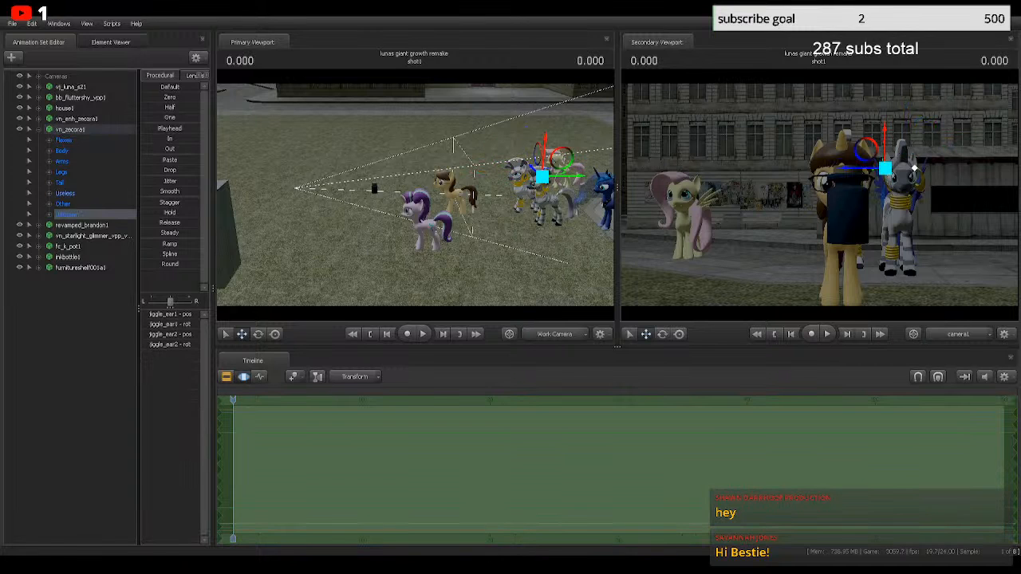
click(38, 129)
Step: Examine the Other group and the full list of face controls in the Unknown group of vn_enh_zecora1
click(77, 119)
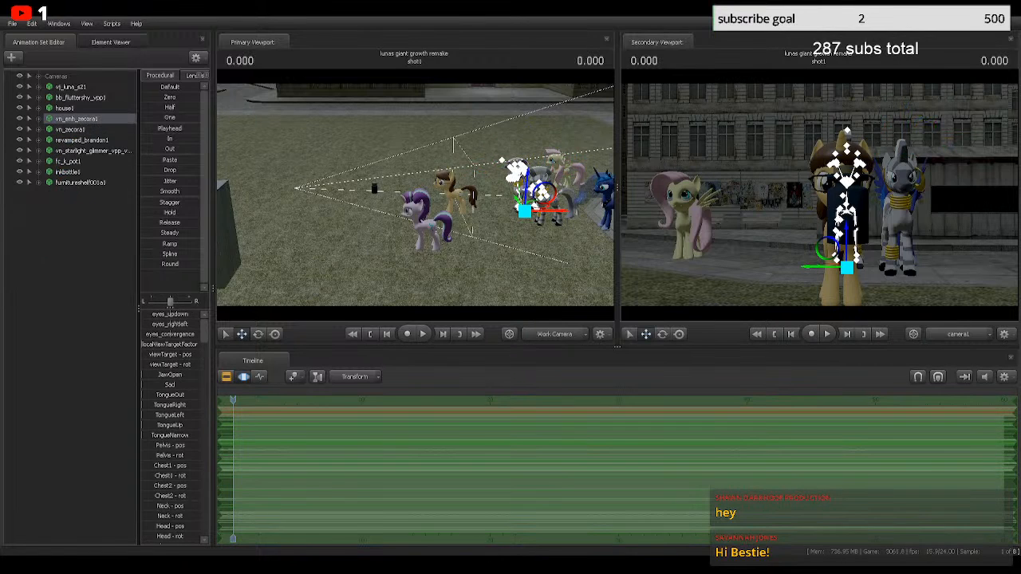
click(38, 119)
click(63, 193)
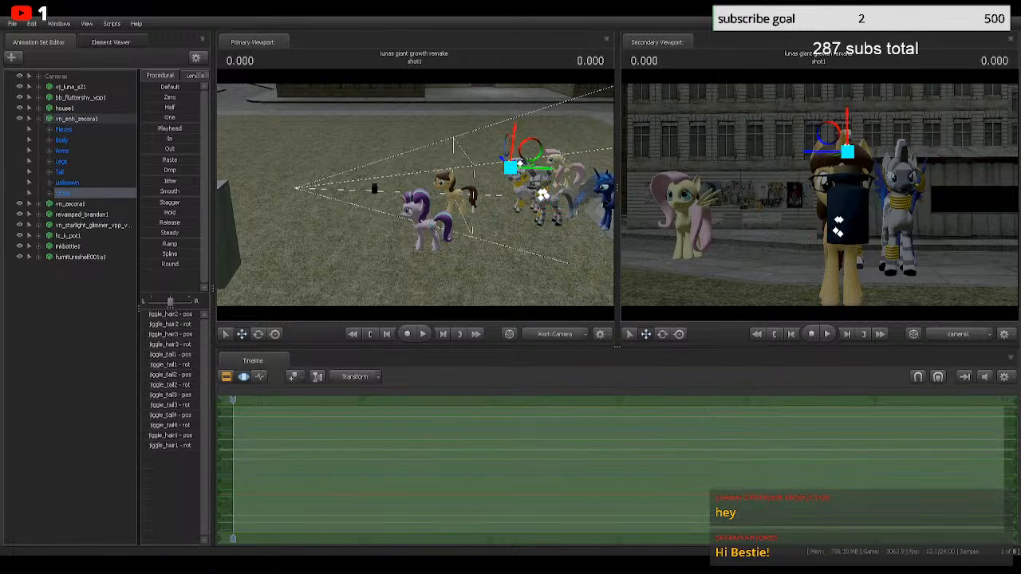
click(67, 182)
scroll(170, 427, down, 13)
scroll(170, 427, up, 13)
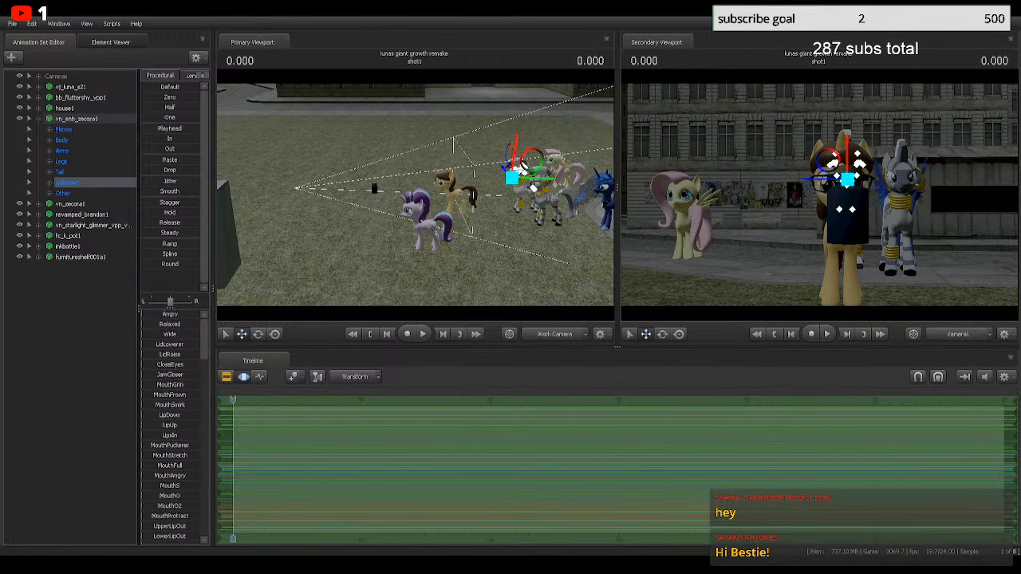
click(50, 183)
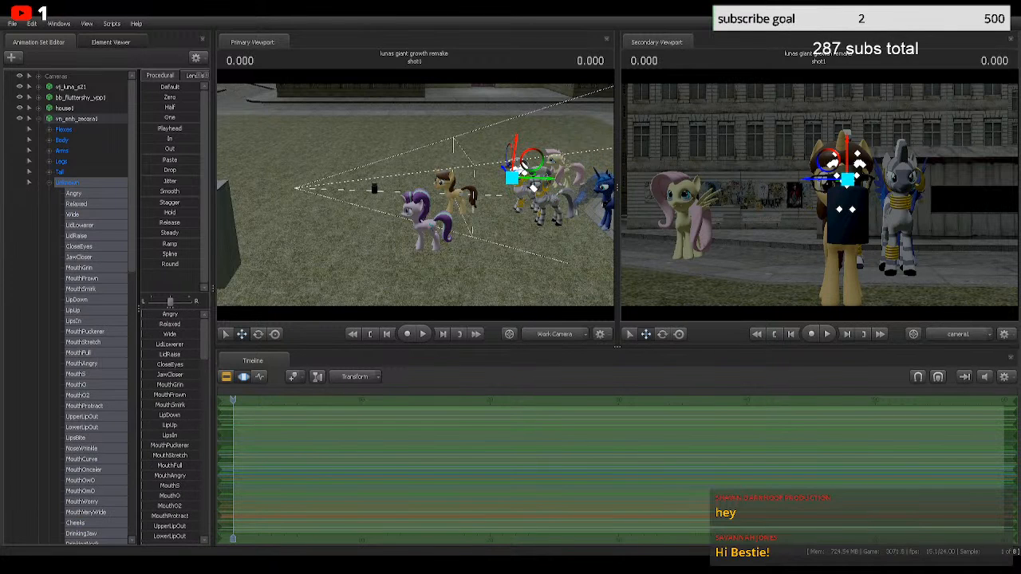
scroll(75, 303, down, 15)
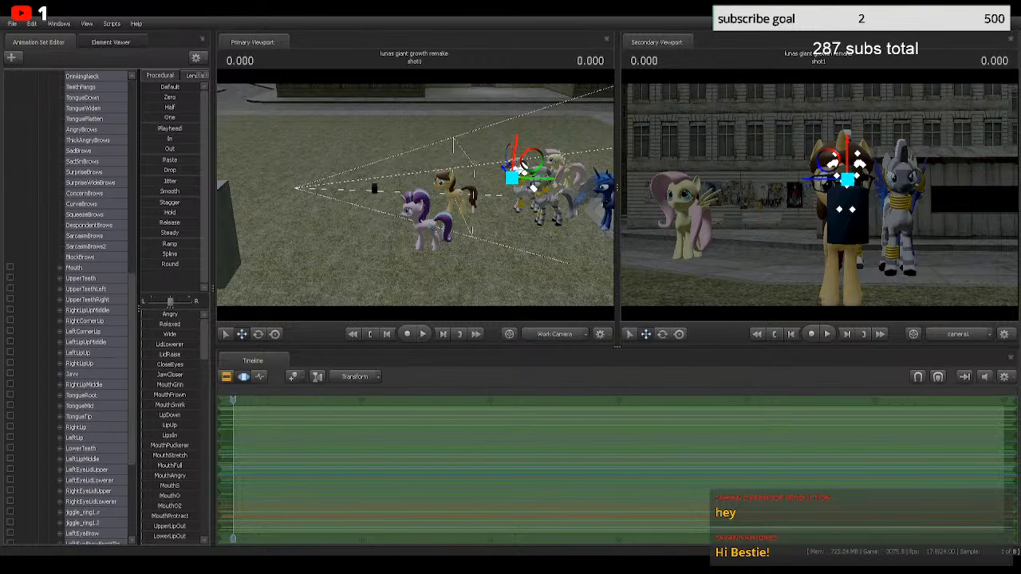
scroll(76, 303, down, 2)
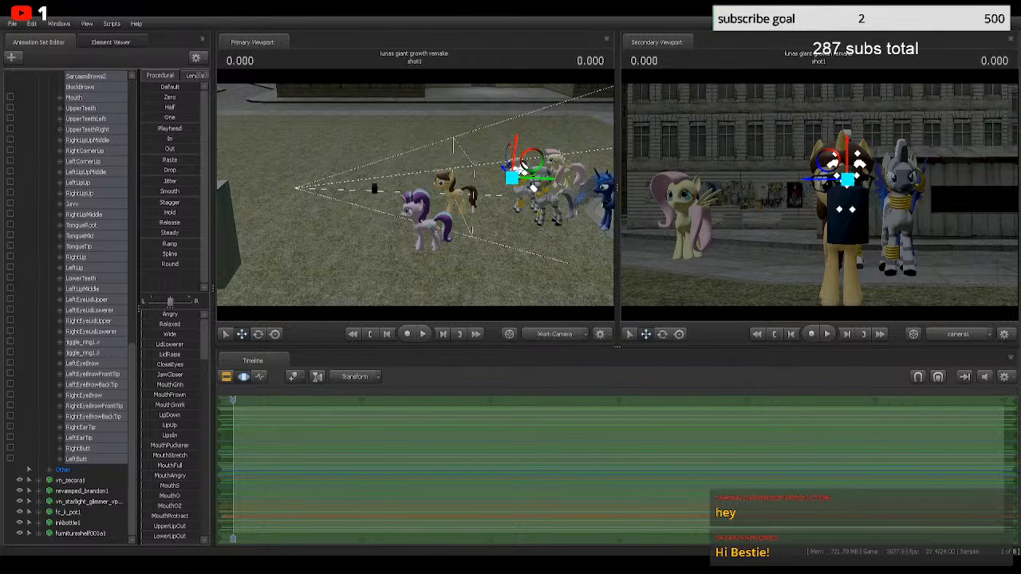
scroll(72, 303, up, 10)
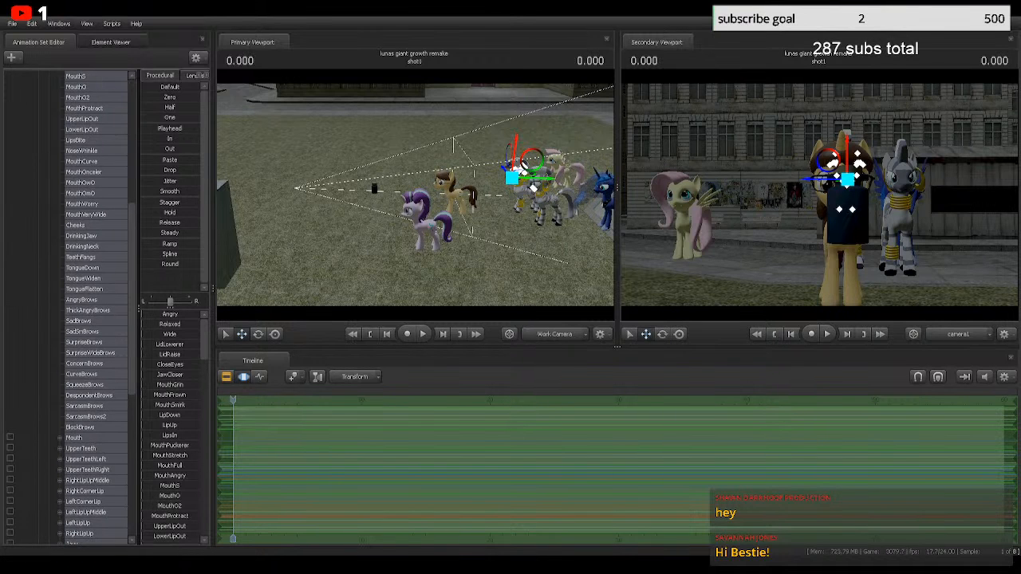
scroll(71, 309, up, 2)
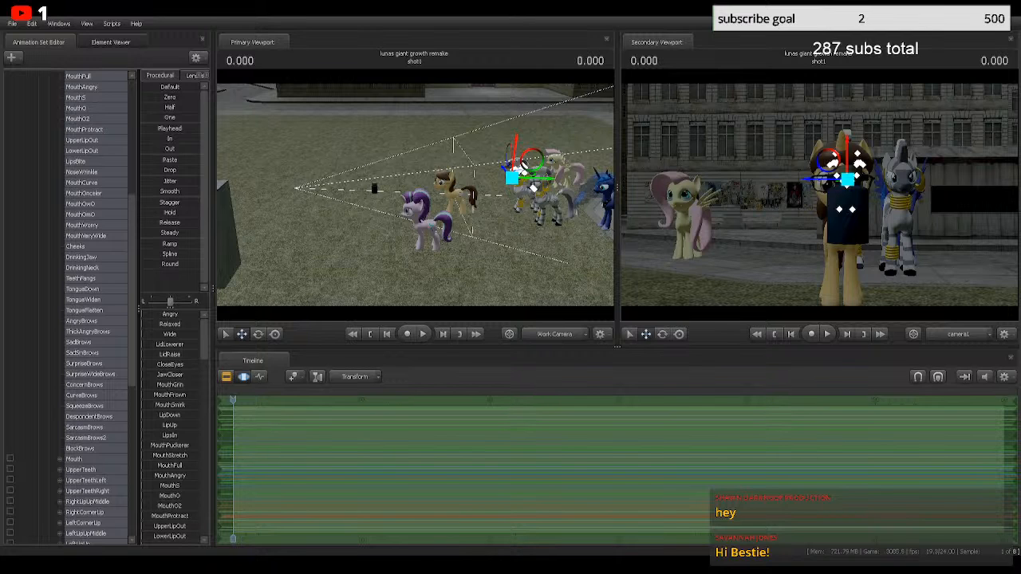
scroll(71, 309, up, 6)
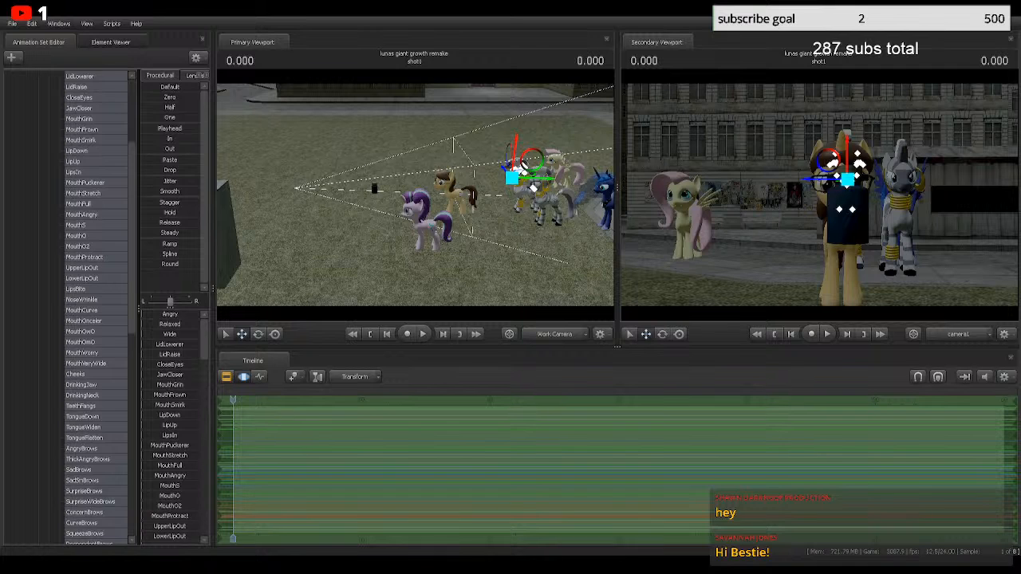
scroll(71, 310, up, 1)
Step: Check the Flexes and Body groups of vn_enh_zecora1 and leave its Body controls selected
click(48, 129)
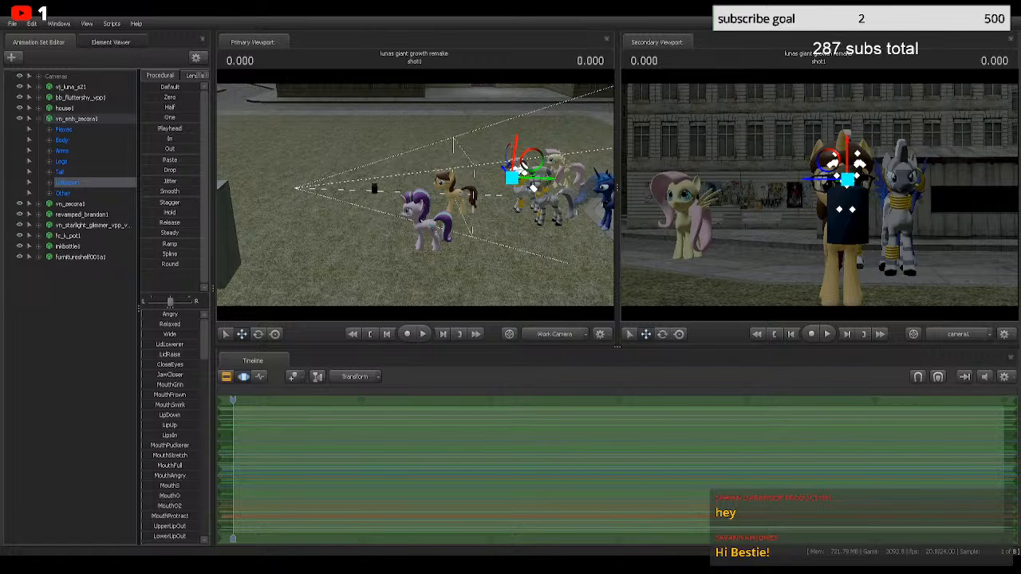
click(48, 140)
click(49, 140)
click(49, 129)
click(48, 129)
drag(544, 179, 523, 166)
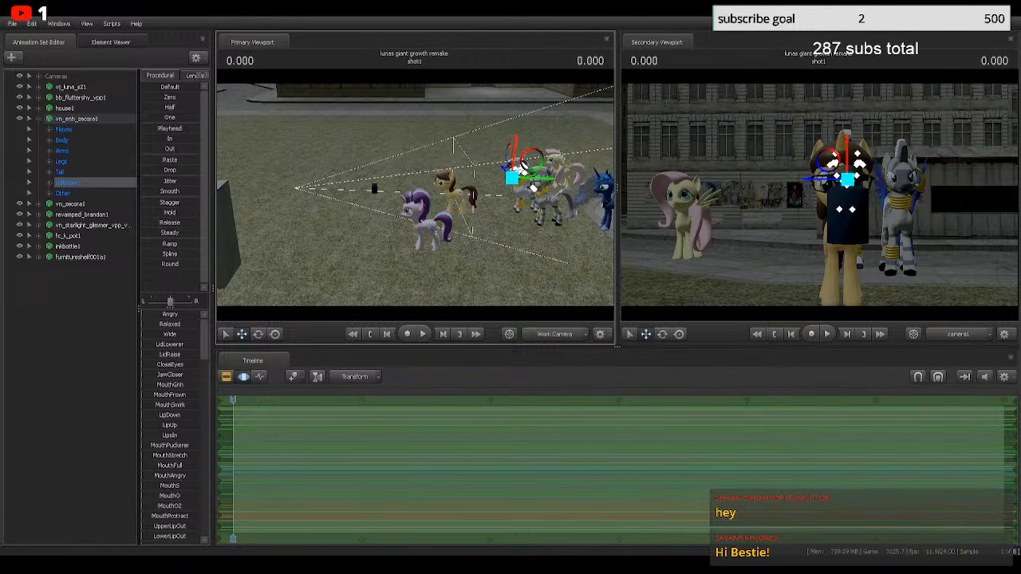
click(523, 166)
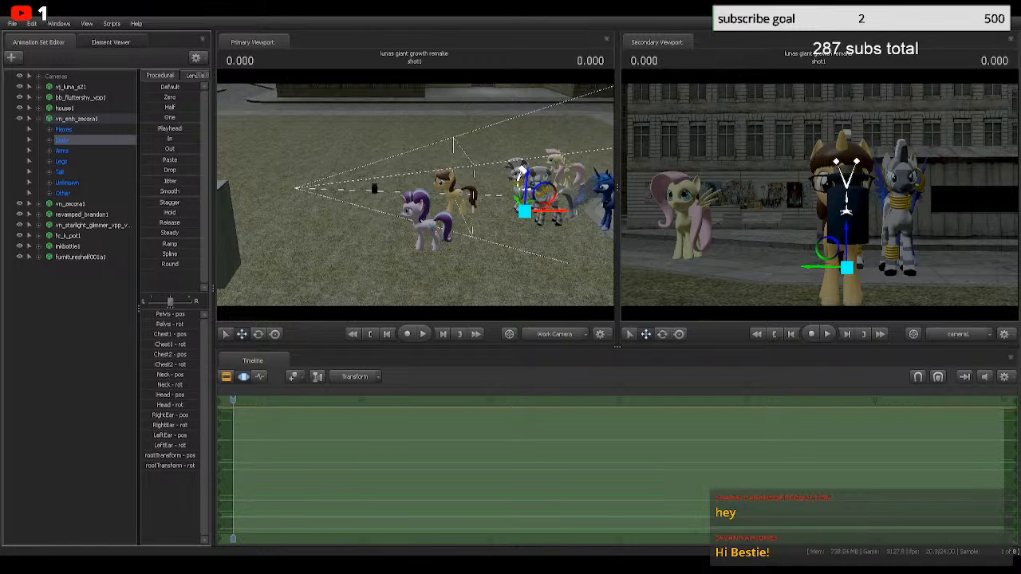
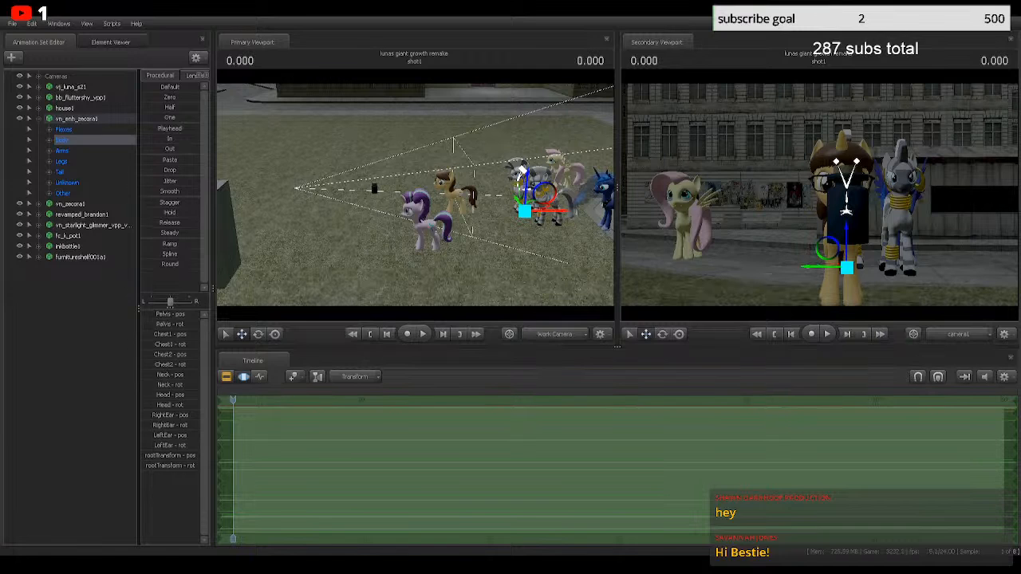
Step: Switch to Streamlabs Desktop and set the new window capture source to capture the Streamlabs Desktop window
click(222, 140)
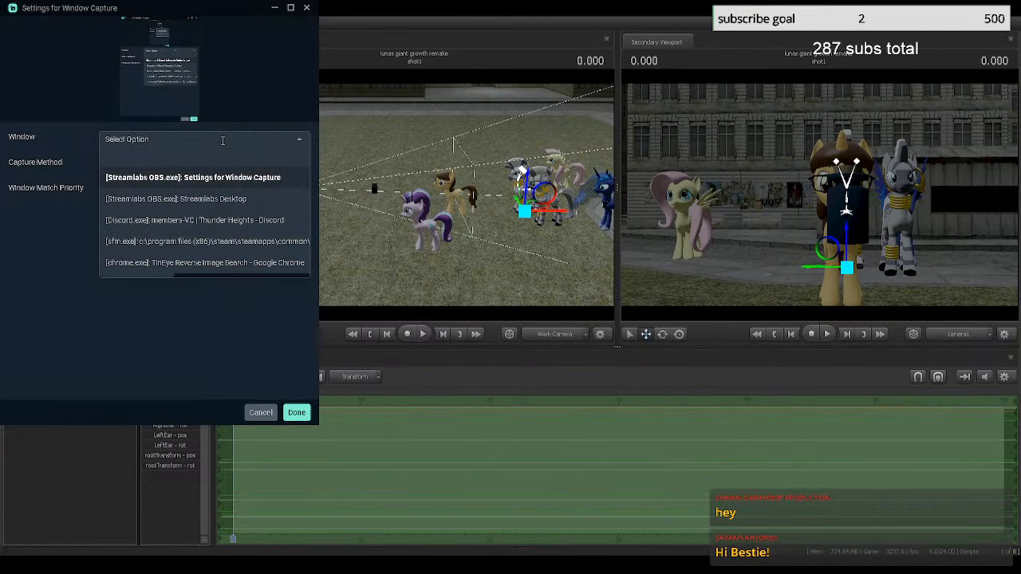
click(183, 199)
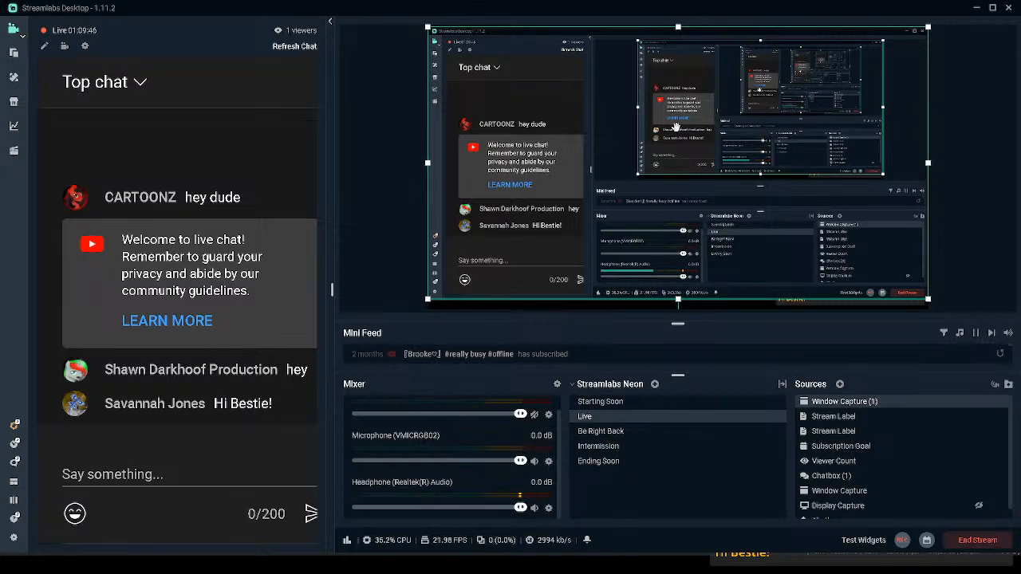
Step: Try shrinking the Window Capture source to a small frame in the lower middle of the Live scene, and select Window Capture (1)
click(675, 127)
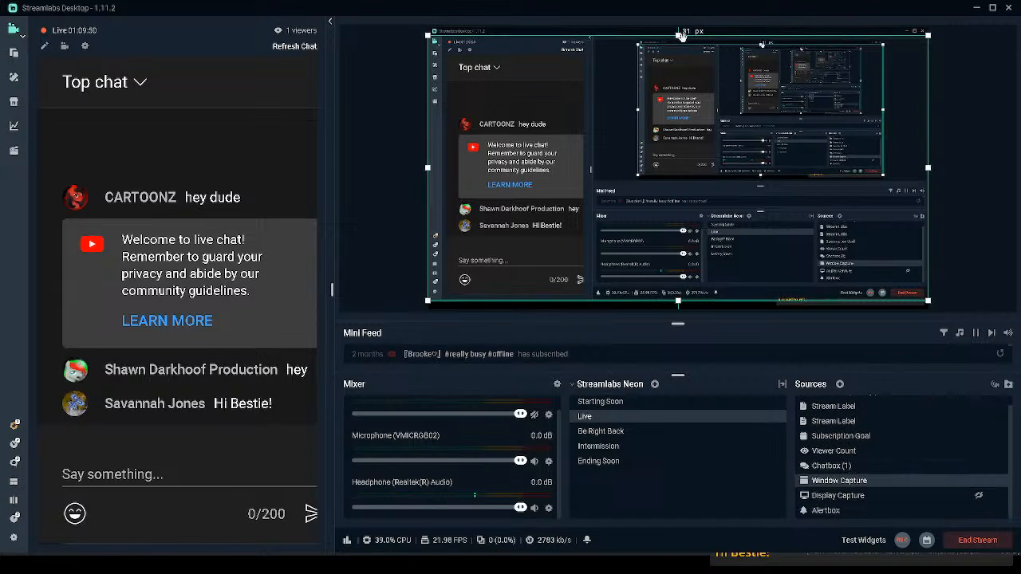
drag(680, 36, 656, 211)
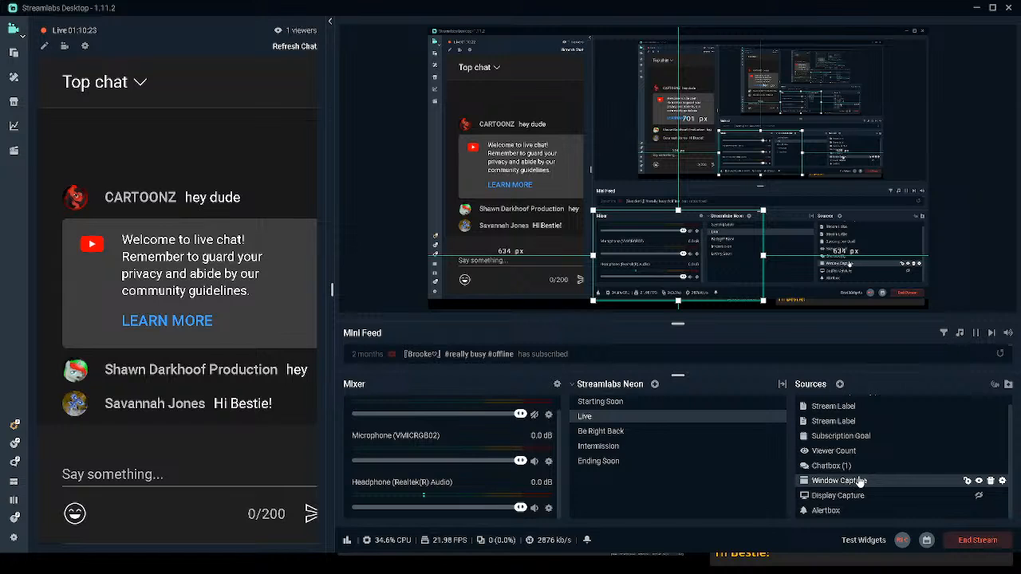
scroll(857, 482, up, 1)
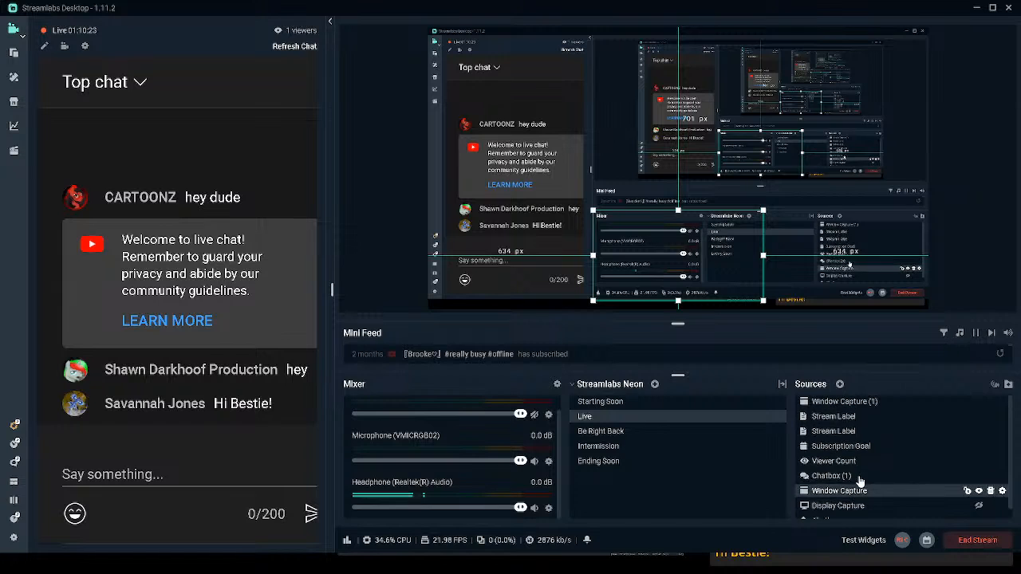
click(846, 402)
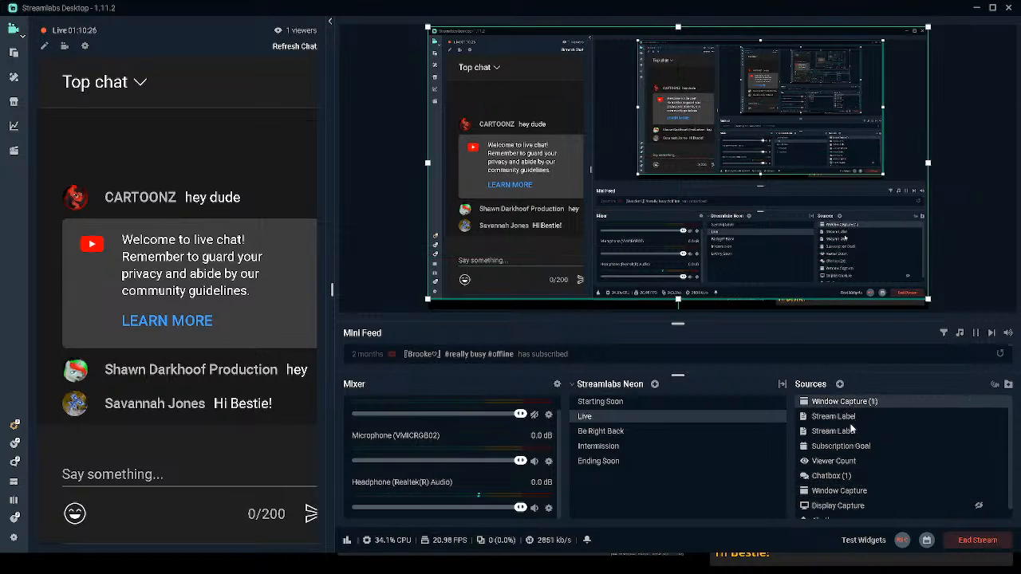
scroll(851, 429, down, 1)
scroll(851, 429, up, 1)
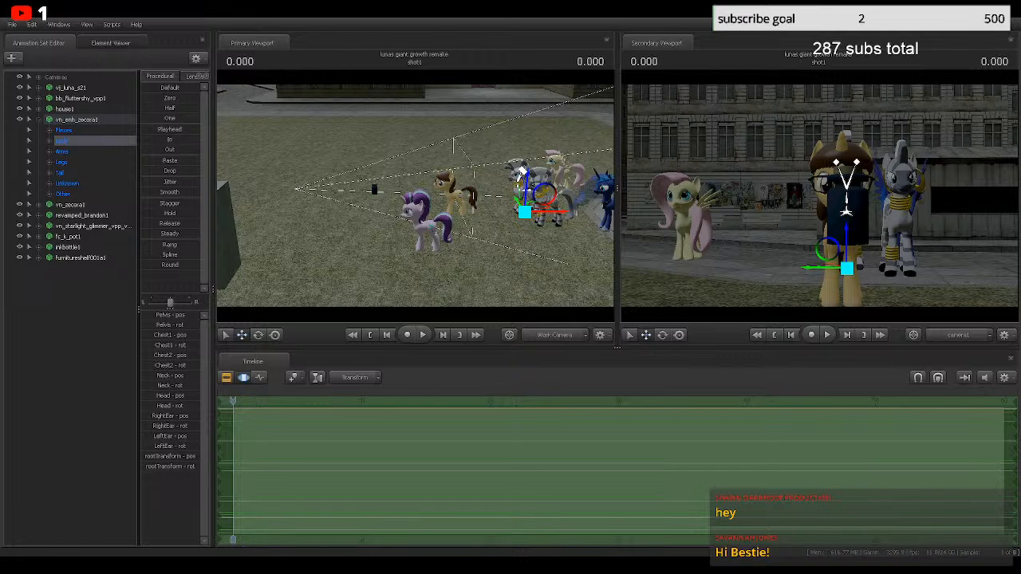
click(891, 404)
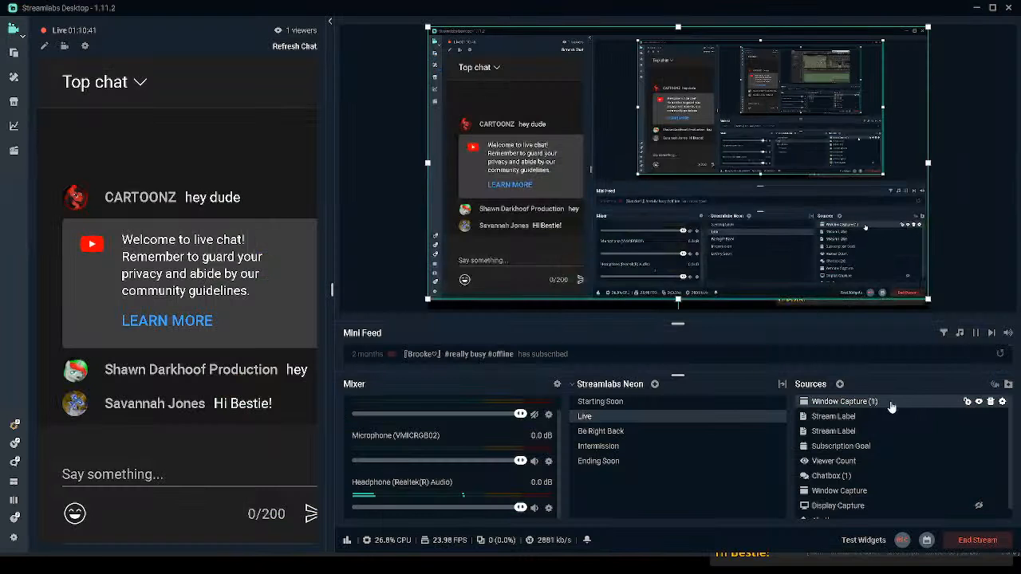
Step: Reduce the full-size Window Capture source to a smaller frame covering only the Mixer area of the preview
click(668, 167)
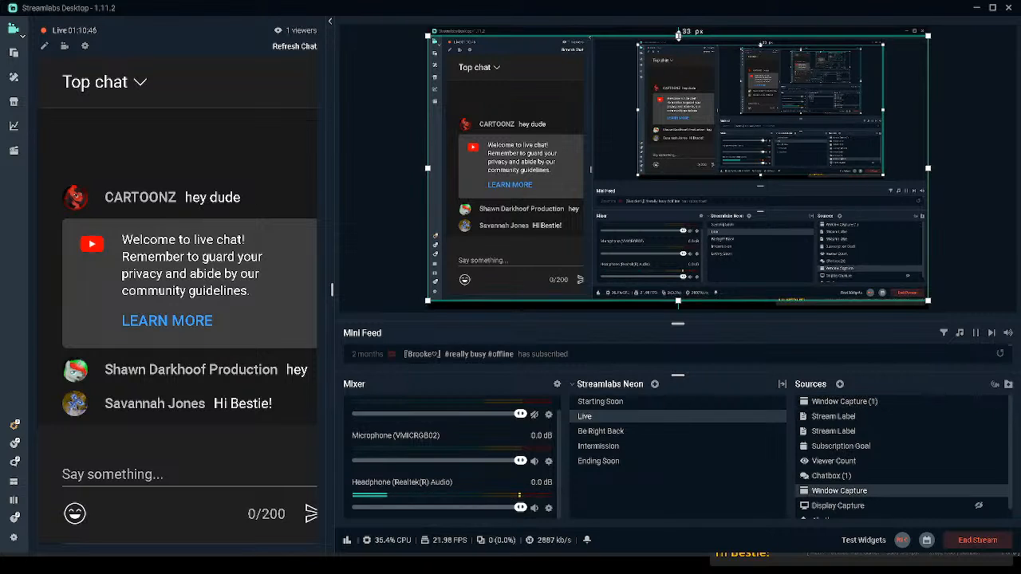
drag(678, 48, 612, 236)
drag(713, 248, 701, 247)
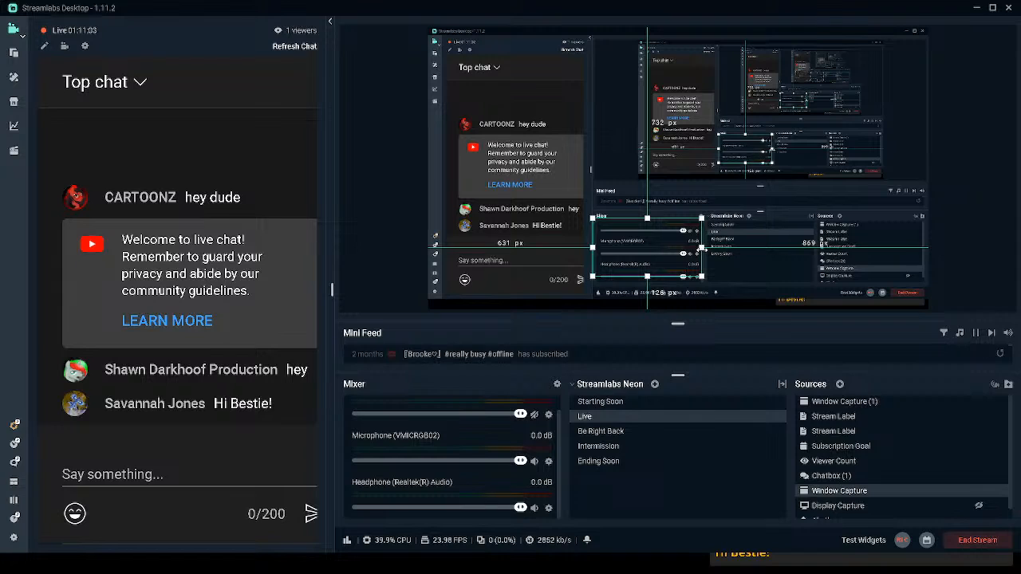
Step: Scale Window Capture (1) down slightly from its upper corner and clear it from the Live scene picture
click(645, 235)
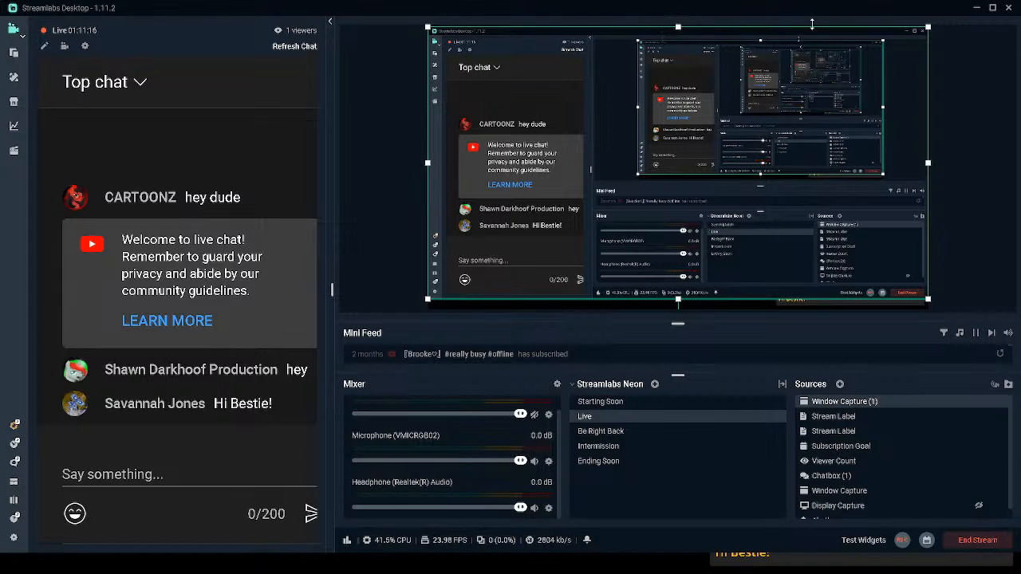
mouse_move(928, 27)
mouse_down()
mouse_move(896, 46)
mouse_move(941, 83)
mouse_move(729, 132)
mouse_move(661, 159)
mouse_move(627, 194)
mouse_move(919, 33)
mouse_up()
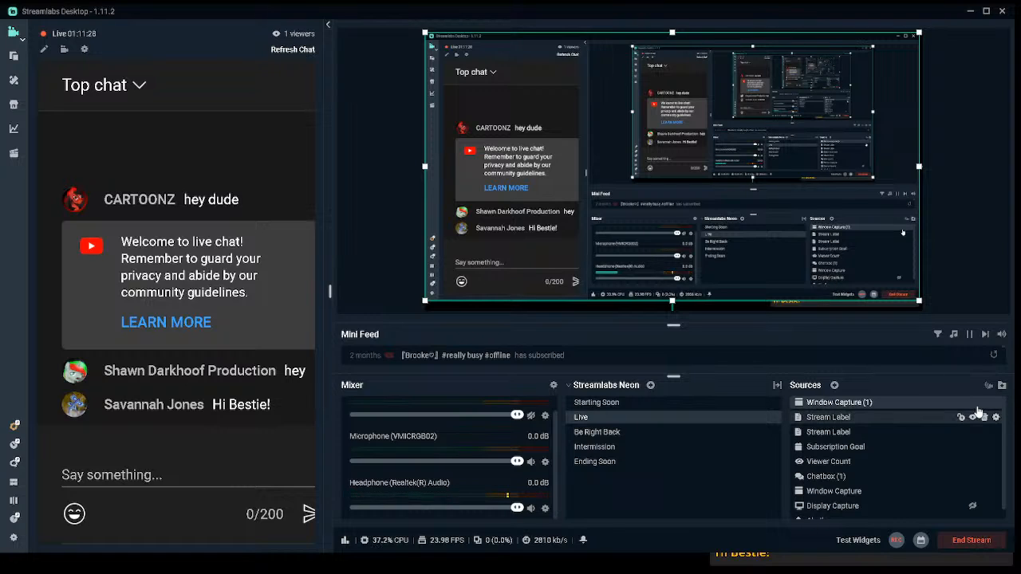
click(982, 403)
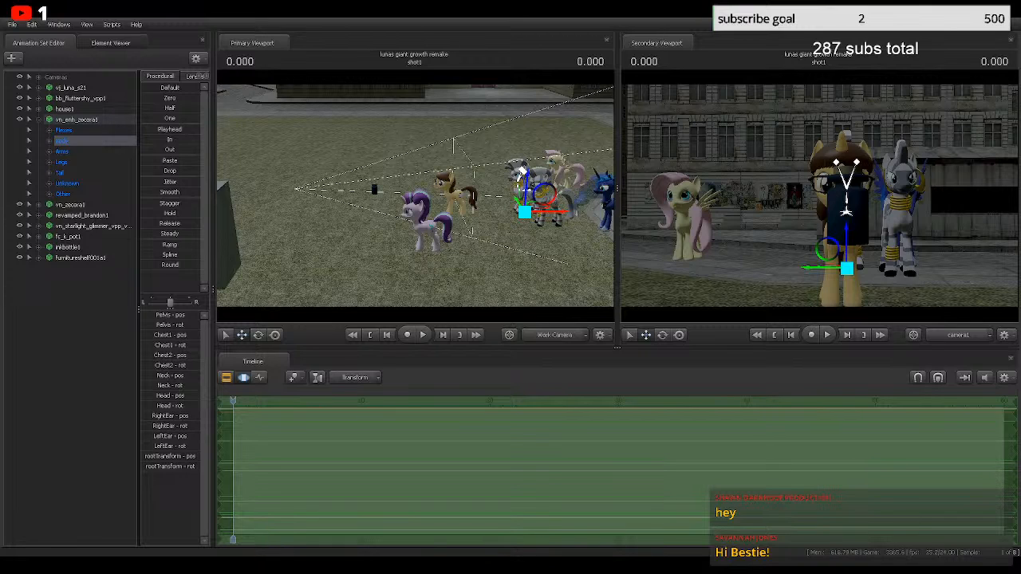
Step: Examine the face controls in the Unknown group of vn_enh_zecora1, including TongueWiden, and collapse the group
click(67, 184)
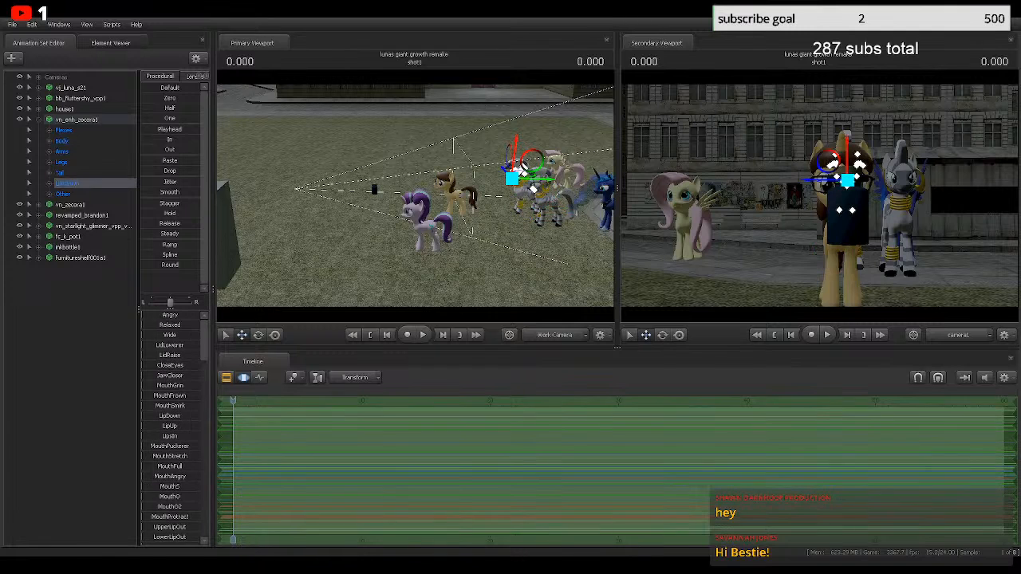
click(48, 184)
scroll(88, 319, down, 15)
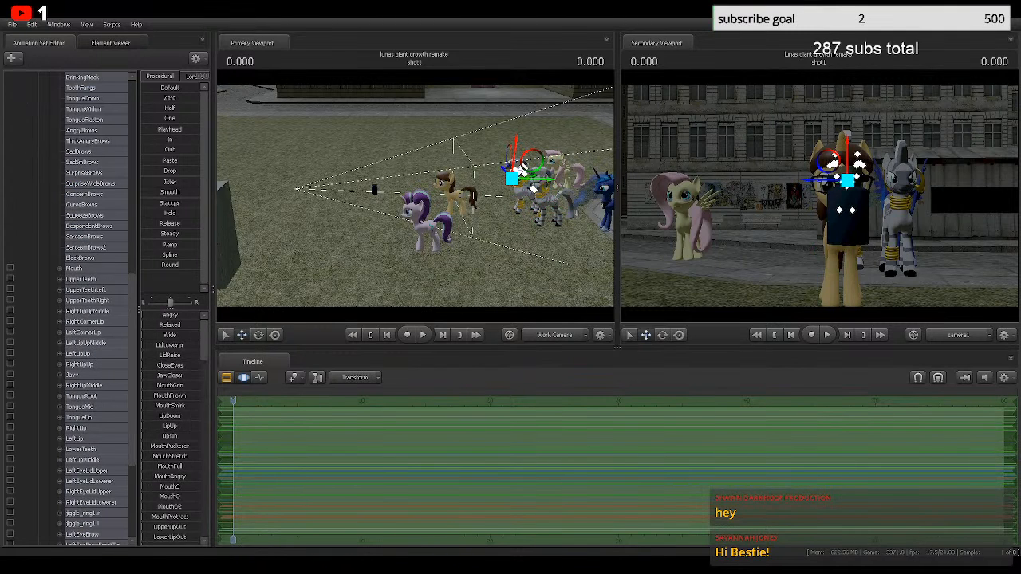
scroll(87, 311, up, 8)
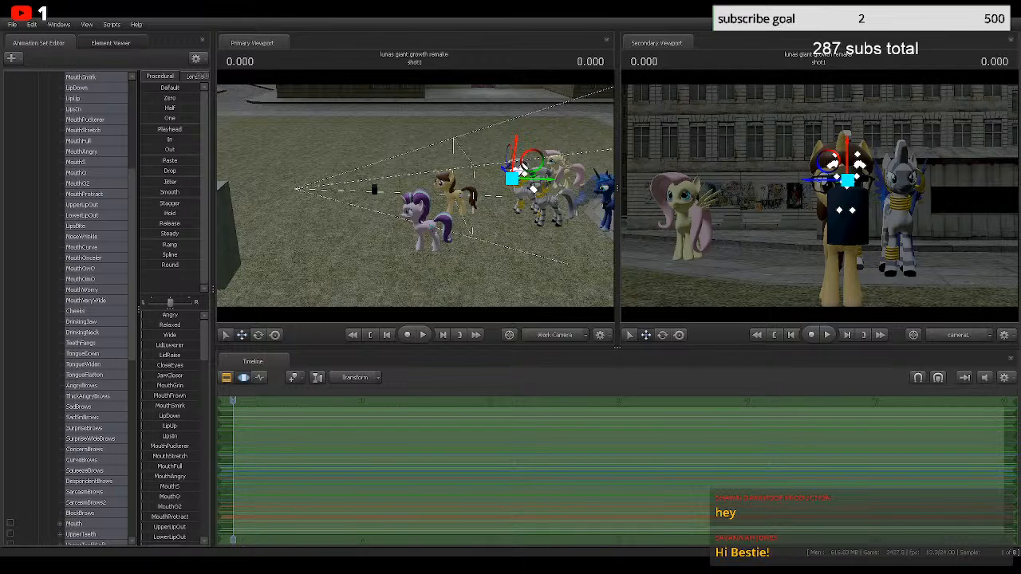
drag(138, 308, 141, 308)
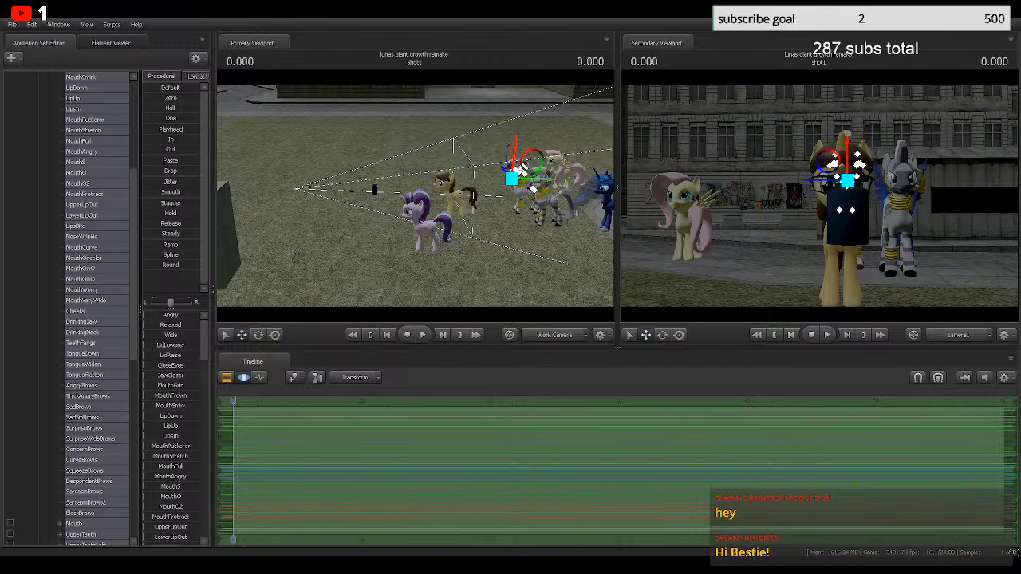
drag(141, 309, 138, 309)
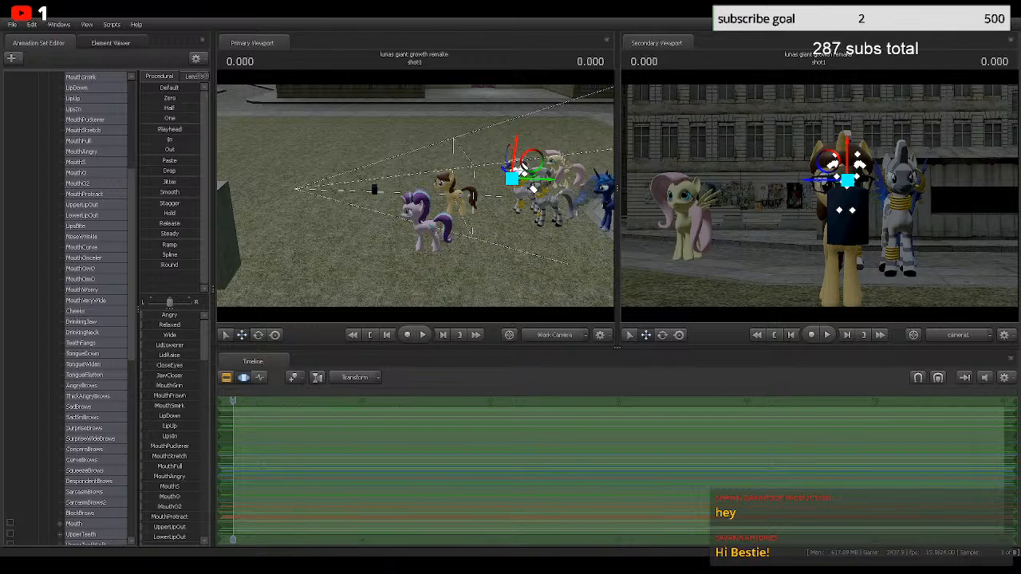
drag(138, 308, 140, 309)
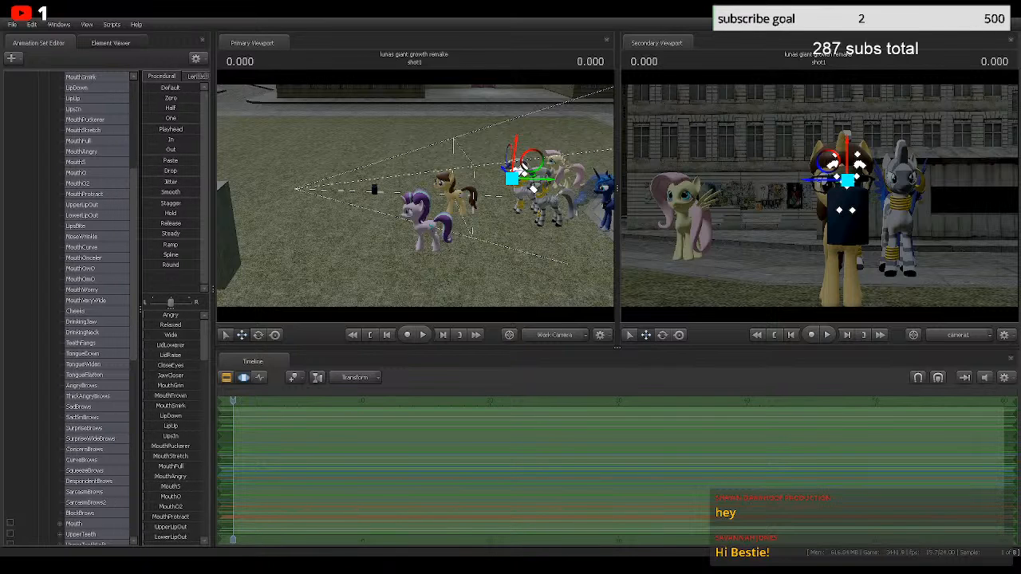
click(84, 364)
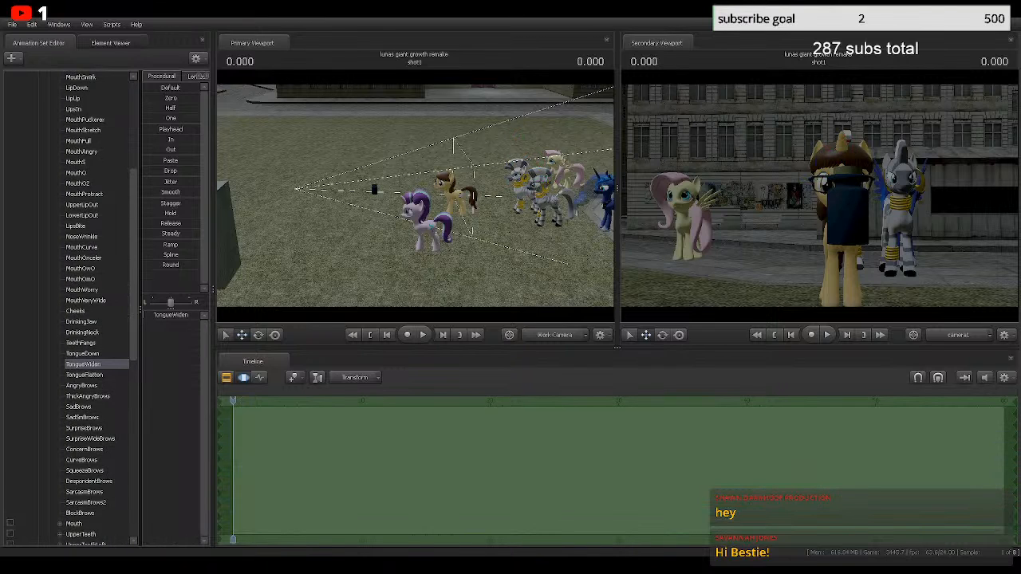
scroll(84, 365, down, 14)
scroll(83, 364, up, 20)
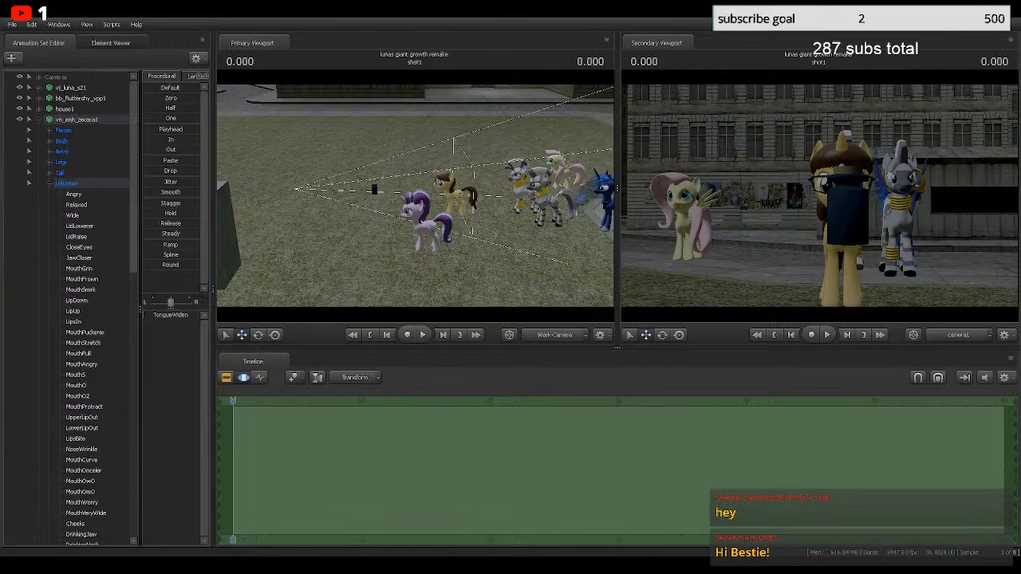
click(48, 184)
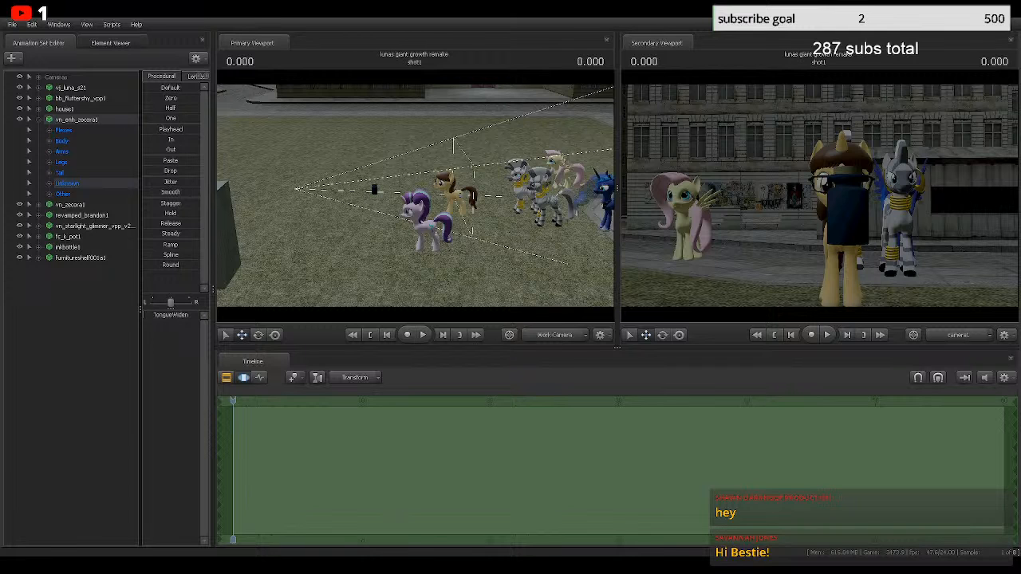
Step: Place furnitureshelf001a1 inside the house beyond the cauldron and rotate it about its vertical axis toward the back wall
click(81, 258)
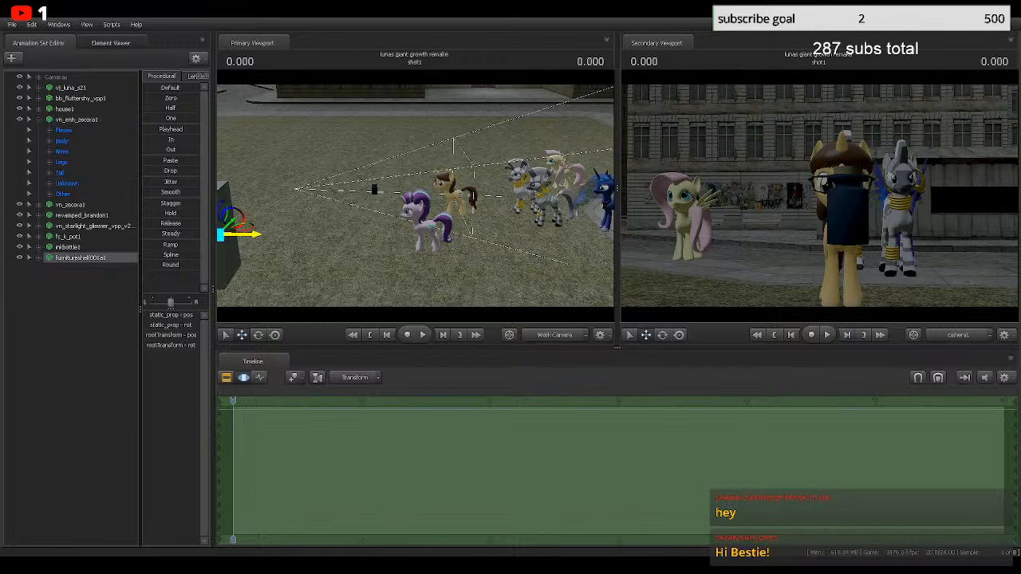
drag(335, 231, 329, 231)
drag(415, 196, 391, 190)
drag(446, 217, 355, 212)
key(w)
key(w)
key(s)
key(e)
drag(505, 150, 530, 153)
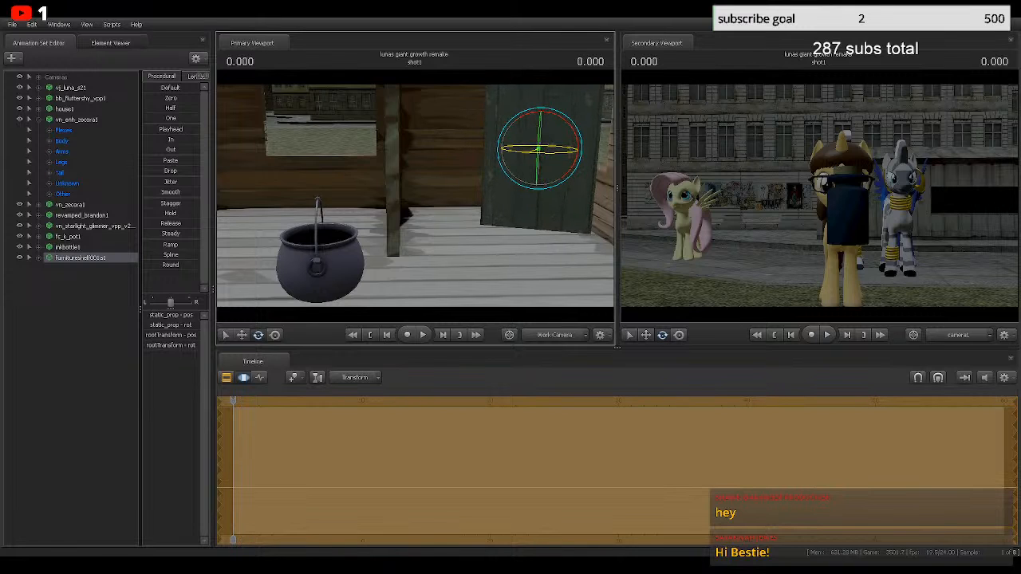
drag(526, 152, 557, 153)
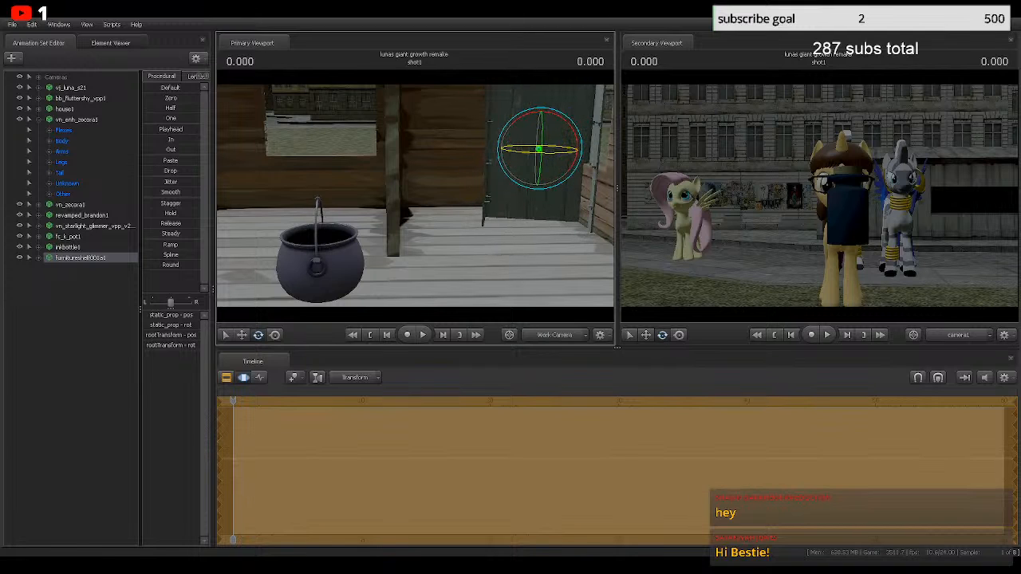
Step: Shift furnitureshelf001a1 along the back wall toward the wooden post, rotate it flush with the wall, and deselect it
key(w)
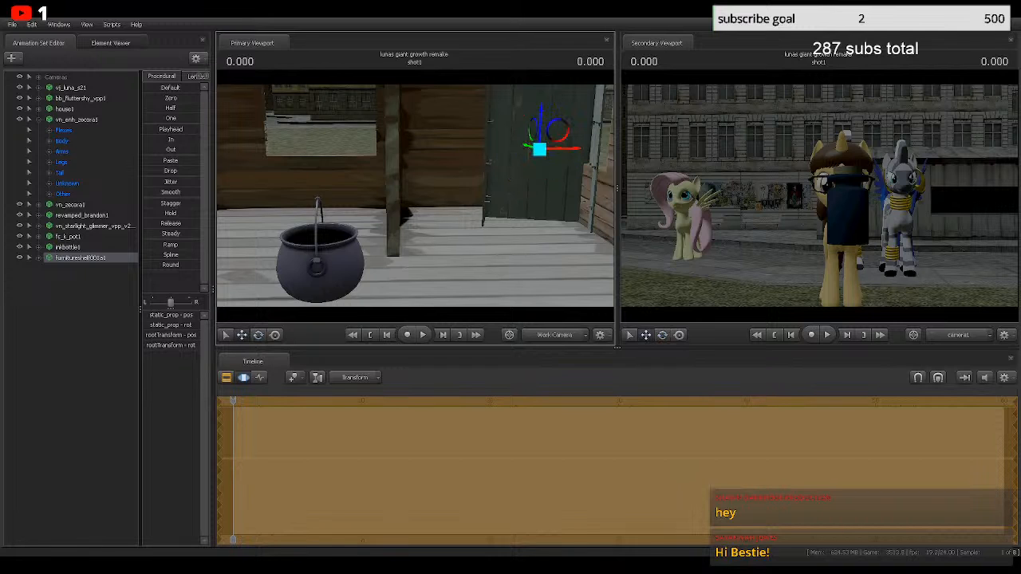
drag(563, 149, 533, 148)
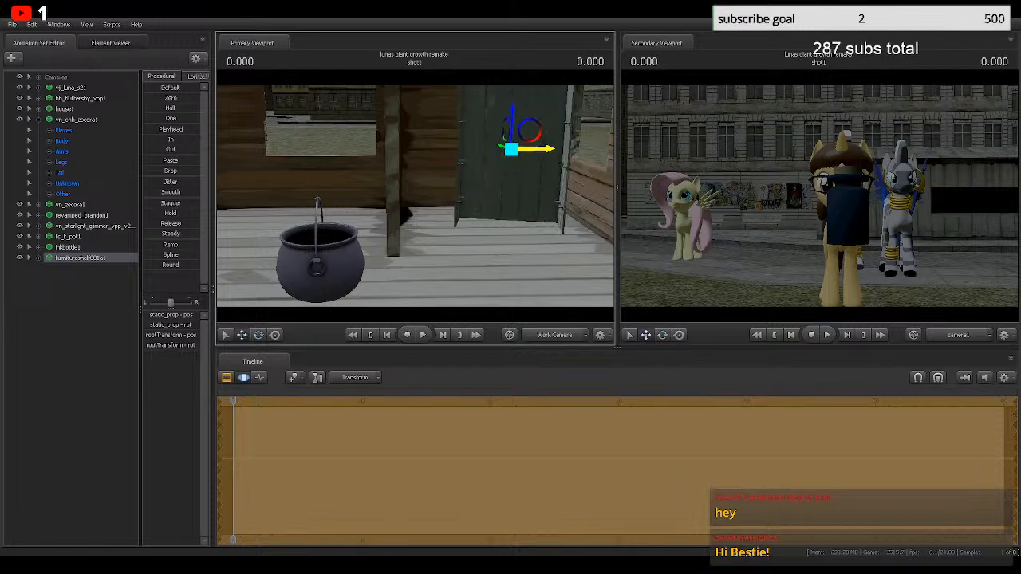
drag(495, 199, 500, 157)
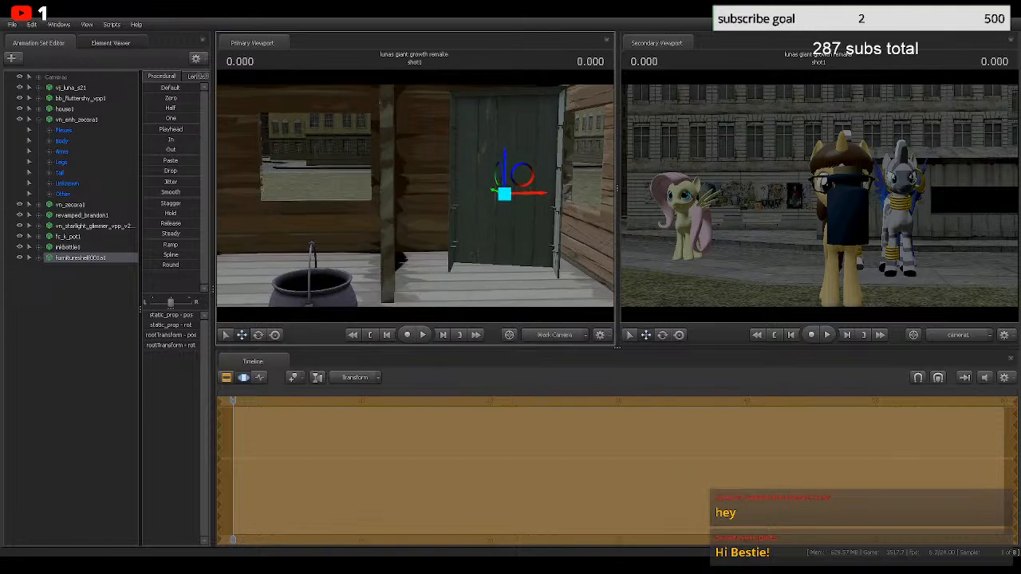
key(e)
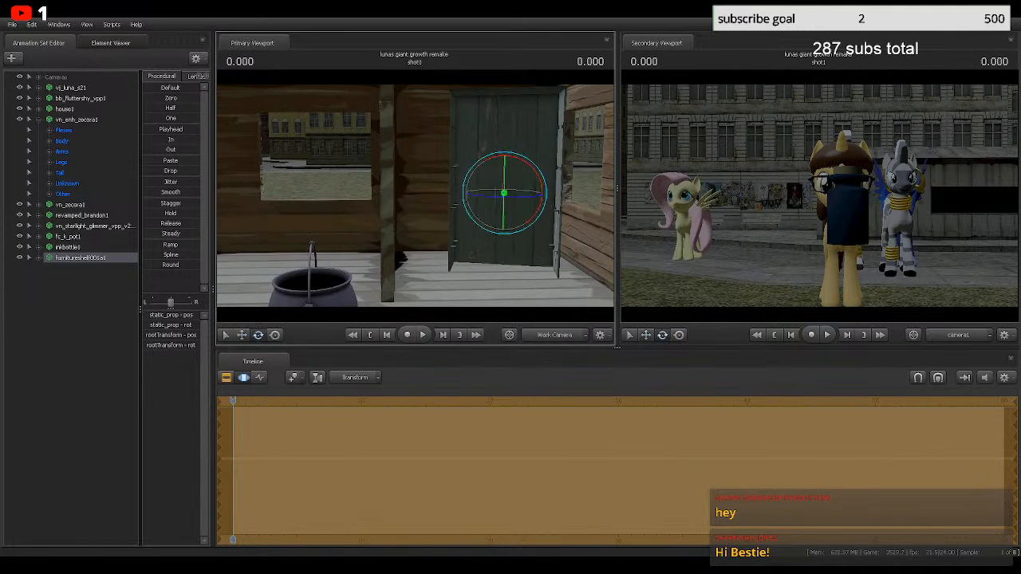
drag(494, 196, 478, 170)
key(w)
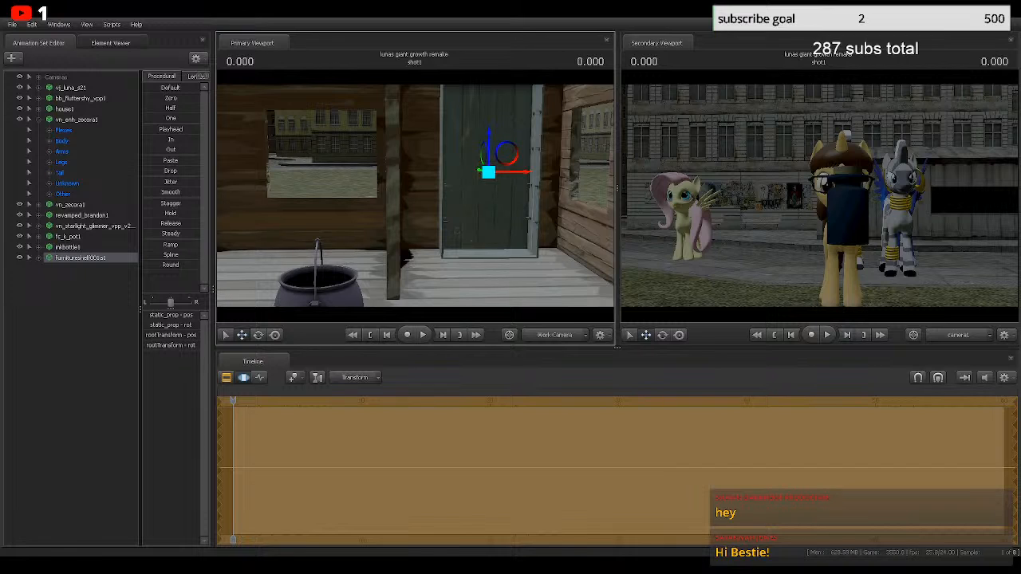
key(Escape)
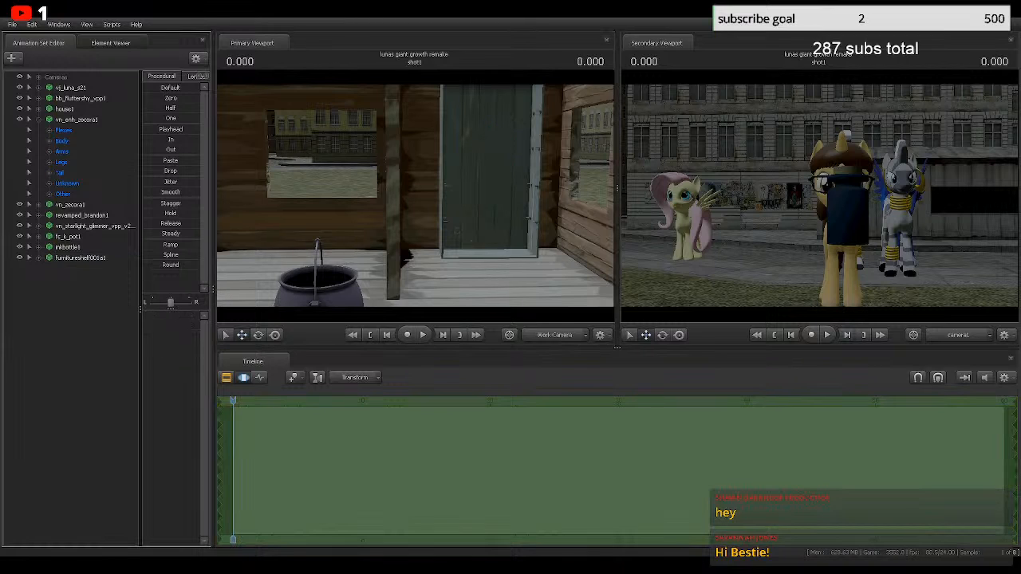
click(38, 120)
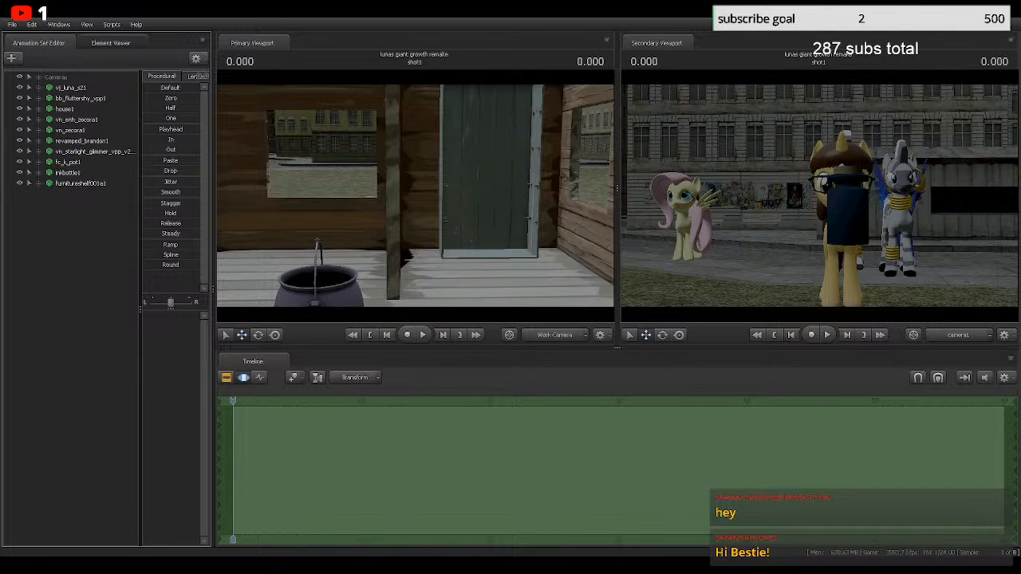
Step: Add the furnitureshelf001b model to the scene as a new animation set and select it
key(d)
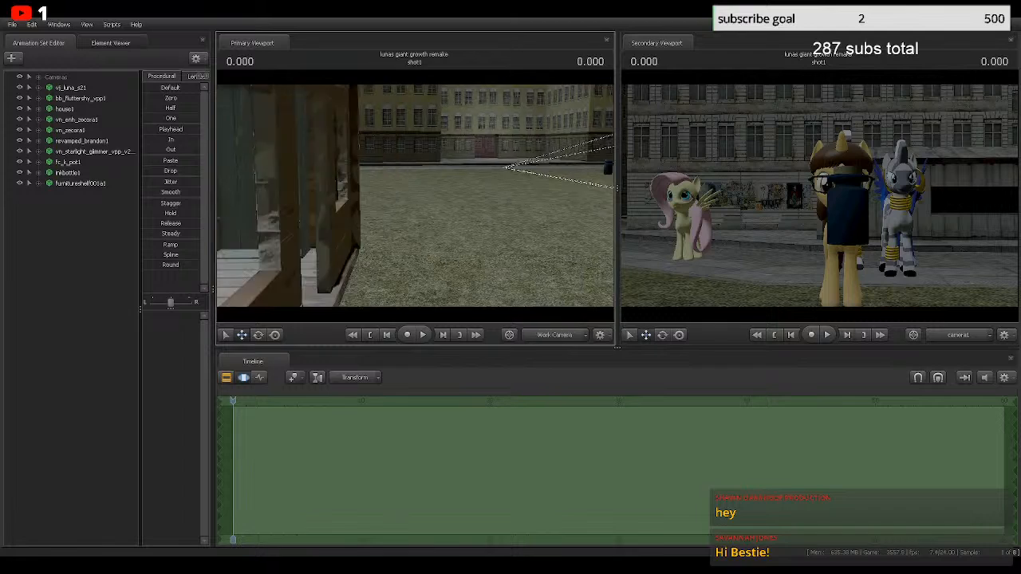
key(d)
drag(415, 195, 252, 194)
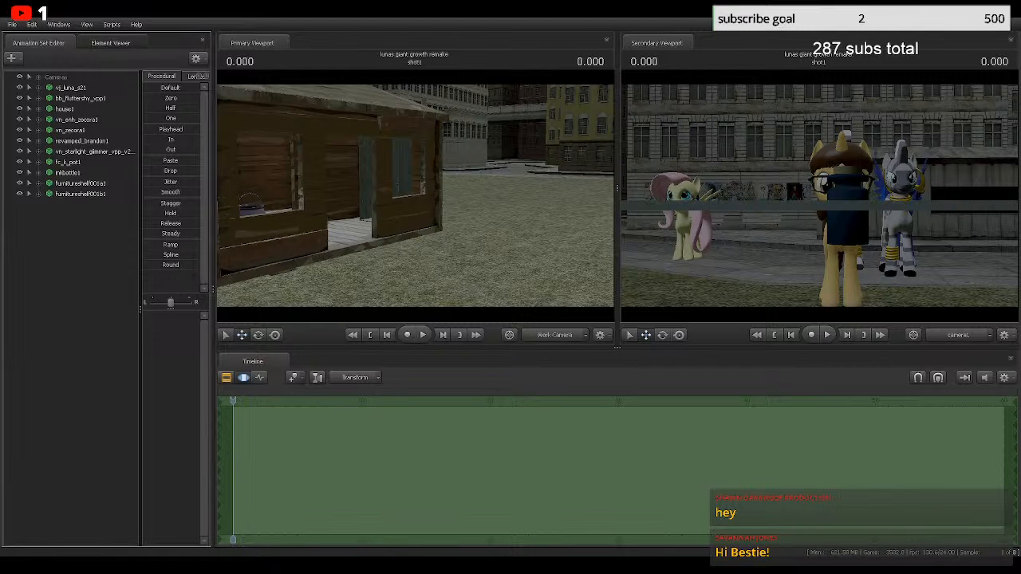
click(81, 194)
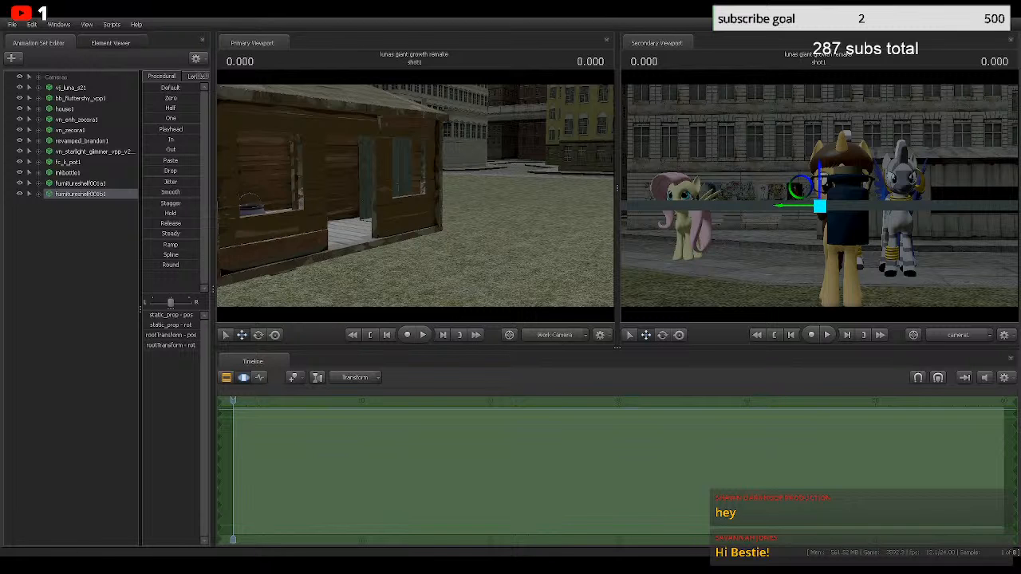
Step: Bring furnitureshelf001b1 over to the house beside the doorway wall and rotate the board toward the shelf unit's orientation
drag(414, 196, 266, 187)
mouse_move(351, 211)
mouse_down()
mouse_move(222, 185)
mouse_move(356, 212)
mouse_up()
key(w)
key(w)
key(e)
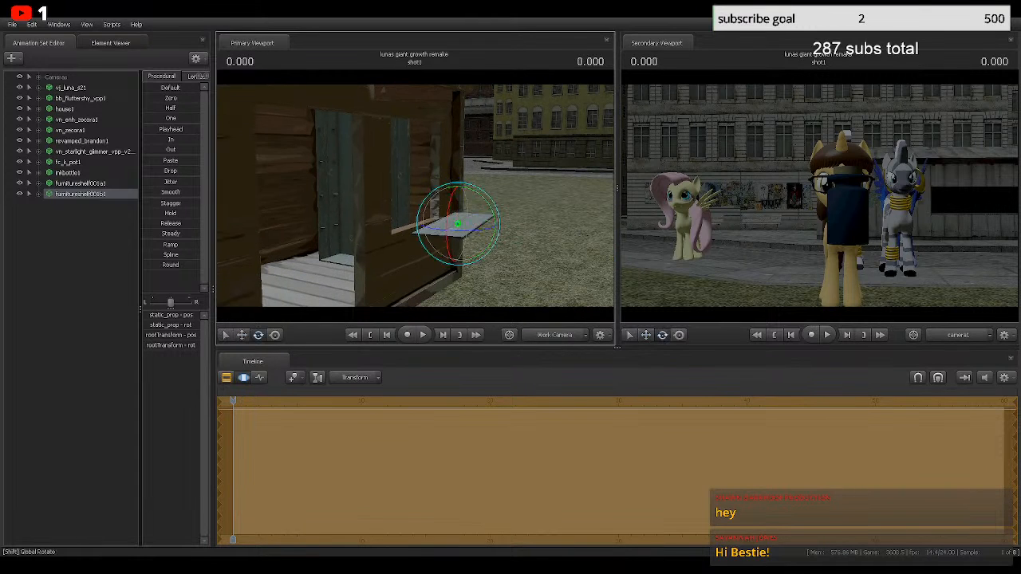
mouse_move(457, 232)
mouse_down()
mouse_move(499, 229)
mouse_move(448, 228)
mouse_move(387, 199)
mouse_move(438, 227)
mouse_up()
Step: Move furnitureshelf001b1 into the furnitureshelf001a1 frame inside the house, align its rotation, and seat it on the middle supports
key(w)
drag(546, 229, 329, 187)
key(w)
key(s)
key(e)
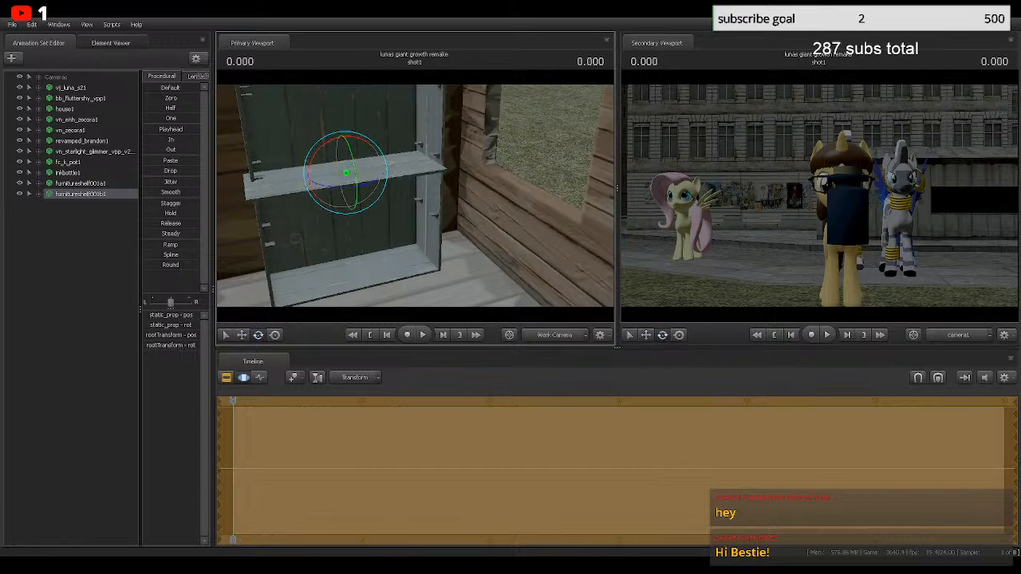
key(w)
mouse_move(344, 144)
mouse_down()
mouse_move(344, 134)
mouse_move(384, 158)
mouse_move(331, 144)
mouse_up()
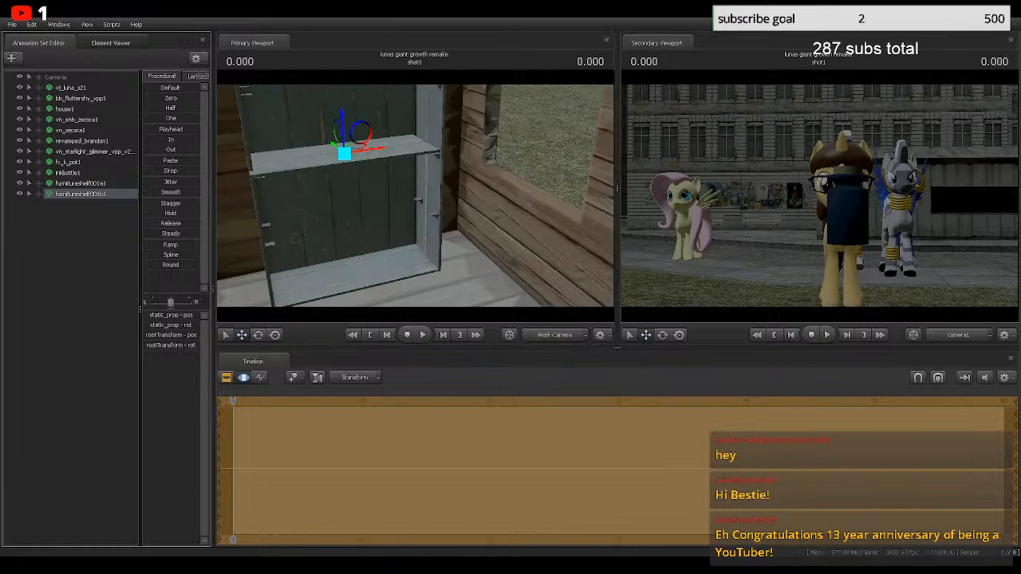
Step: Duplicate the shelf board as furnitureshelf001b2 and lower the copy to the supports beneath furnitureshelf001b1
key(Escape)
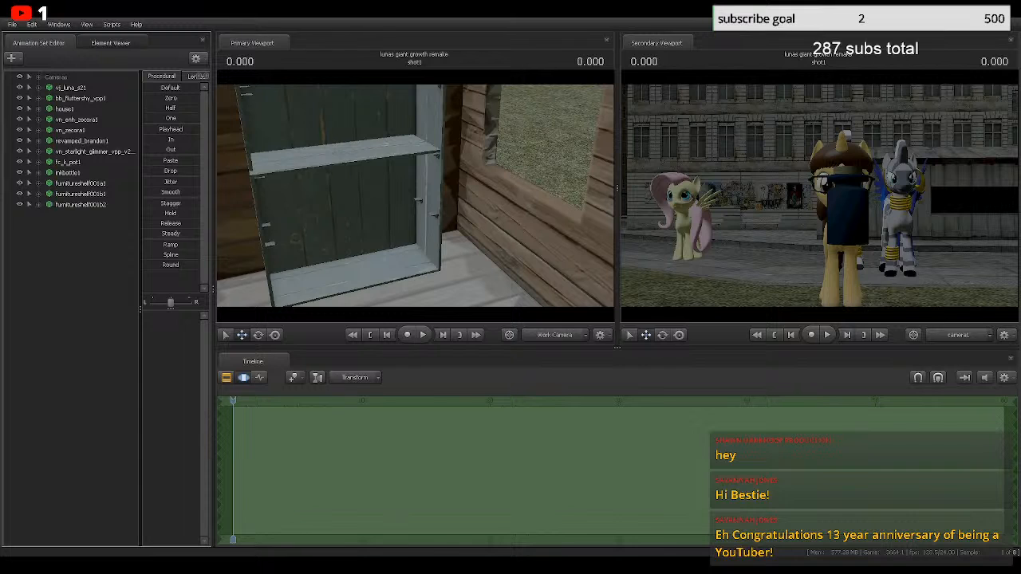
click(80, 205)
drag(342, 125, 346, 192)
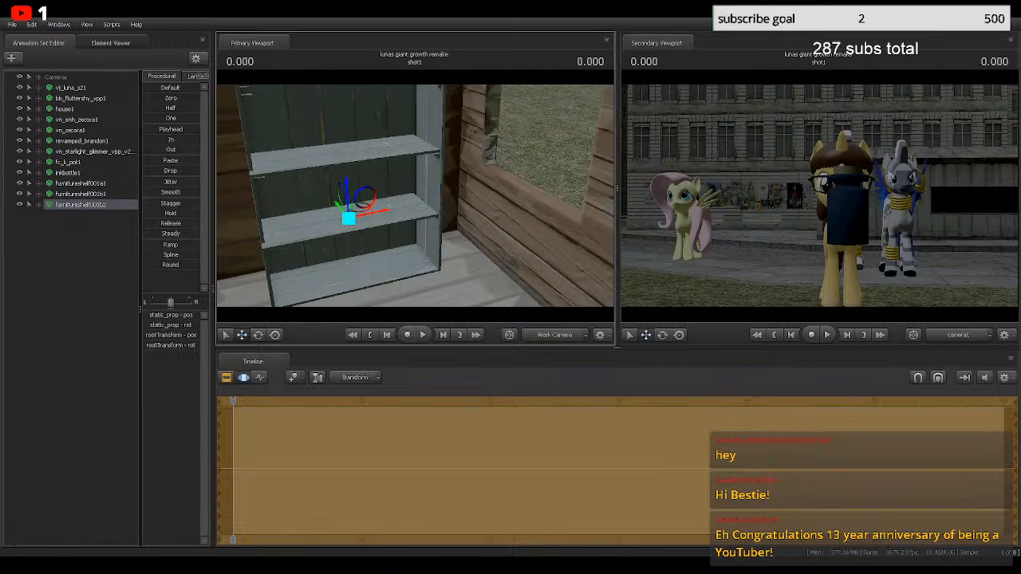
Step: Add another board copy, furnitureshelf001b3, and raise it to the supports above furnitureshelf001b1
click(72, 319)
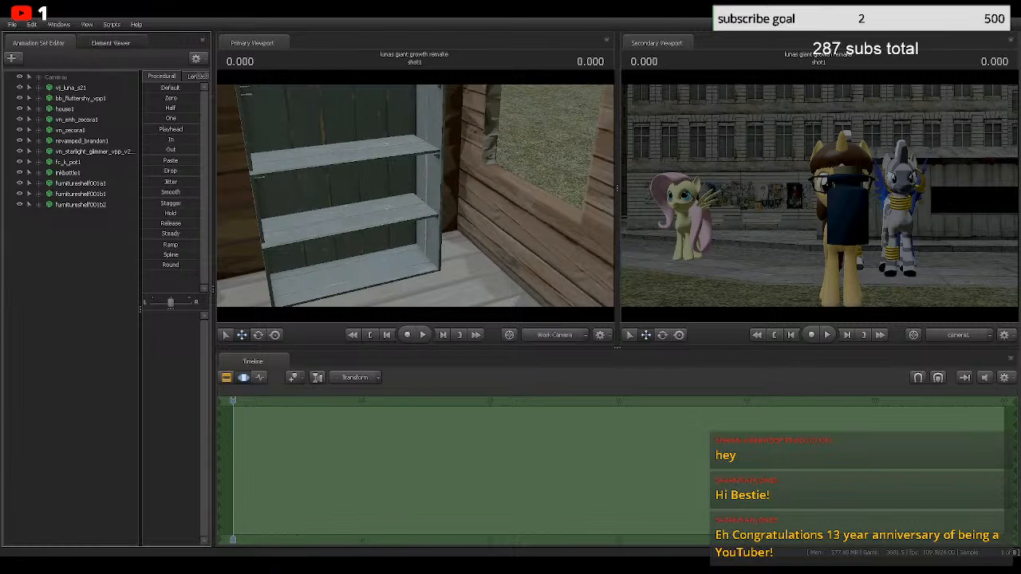
click(81, 215)
drag(415, 196, 348, 99)
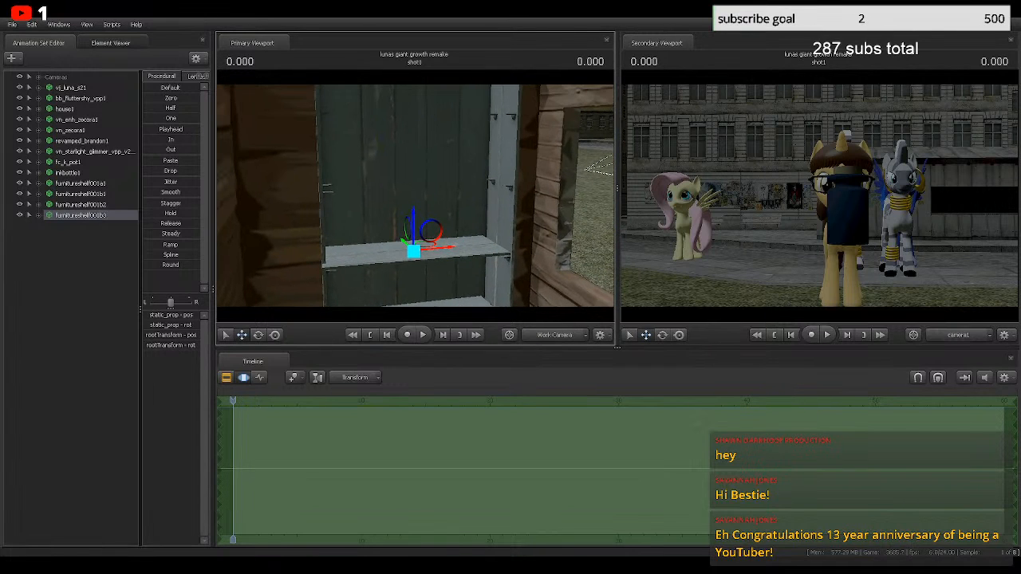
drag(413, 224, 413, 156)
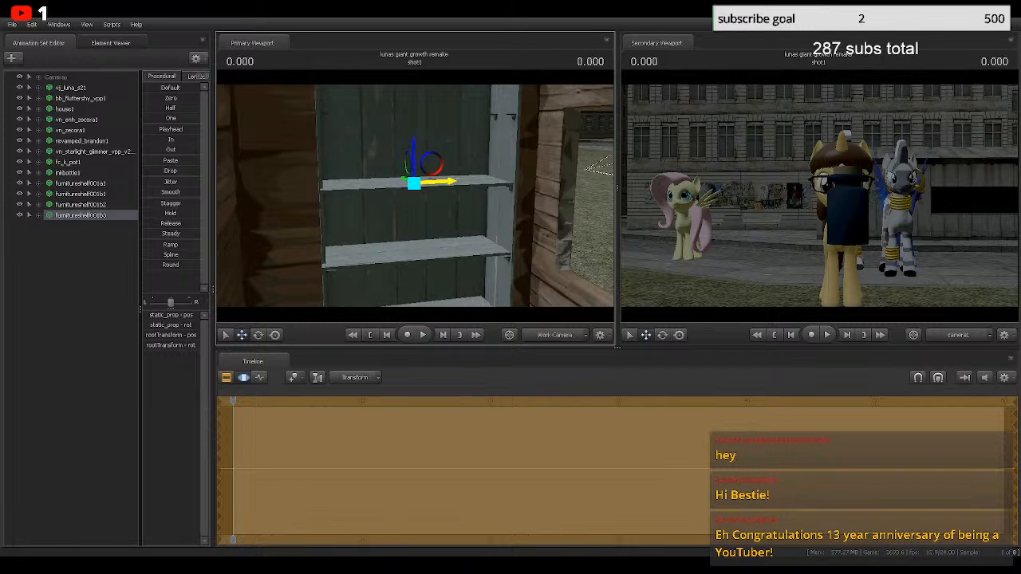
Step: Paste a fourth board, furnitureshelf001b4, raise it to the uppermost supports of the shelf unit, and deselect it
drag(446, 207, 440, 152)
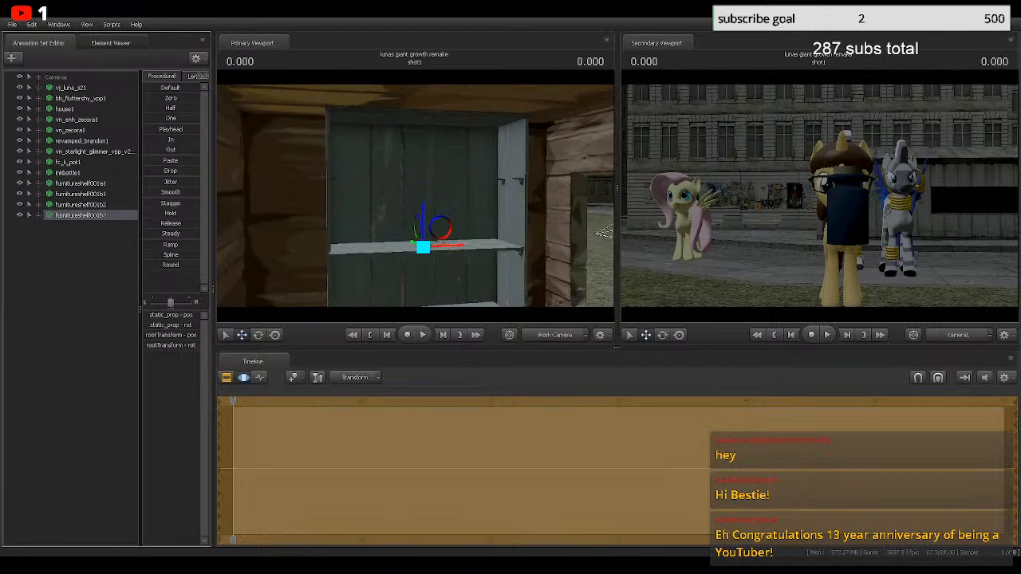
click(604, 231)
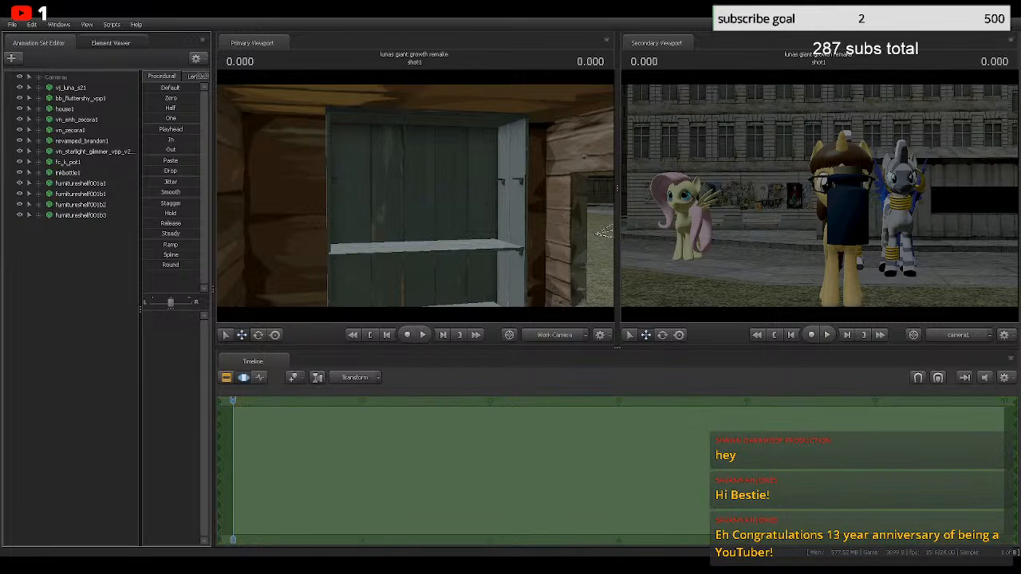
key(ctrl+v)
click(81, 226)
drag(422, 211, 423, 139)
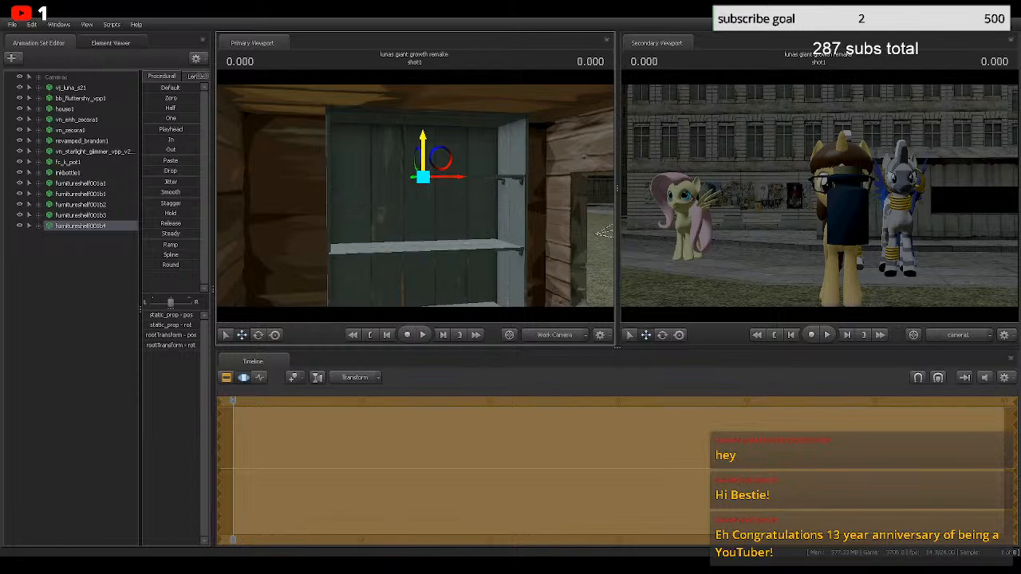
click(80, 295)
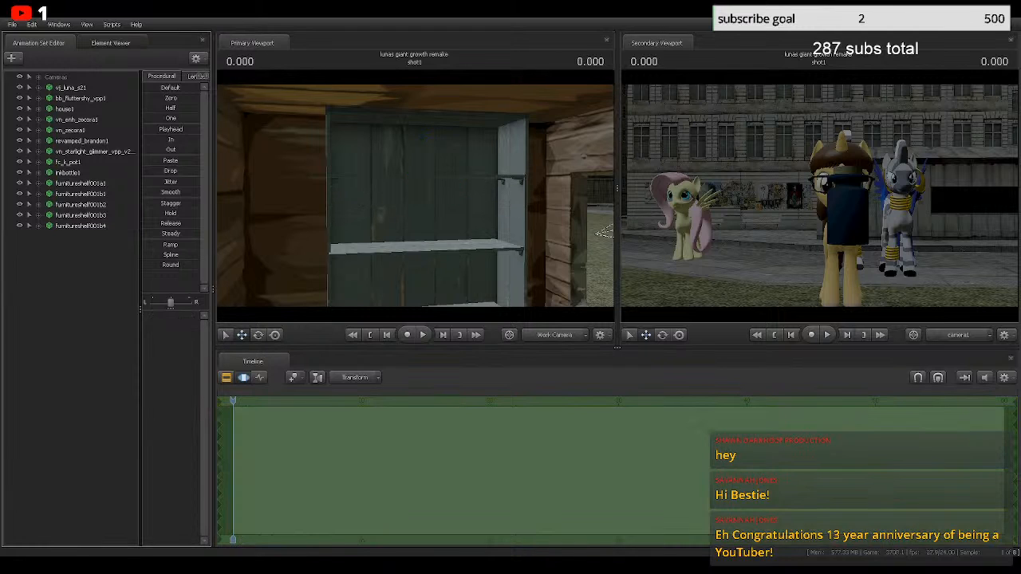
Step: Examine the assembled shelf unit from inside and outside the house and check its placement relative to the ponies
key(s)
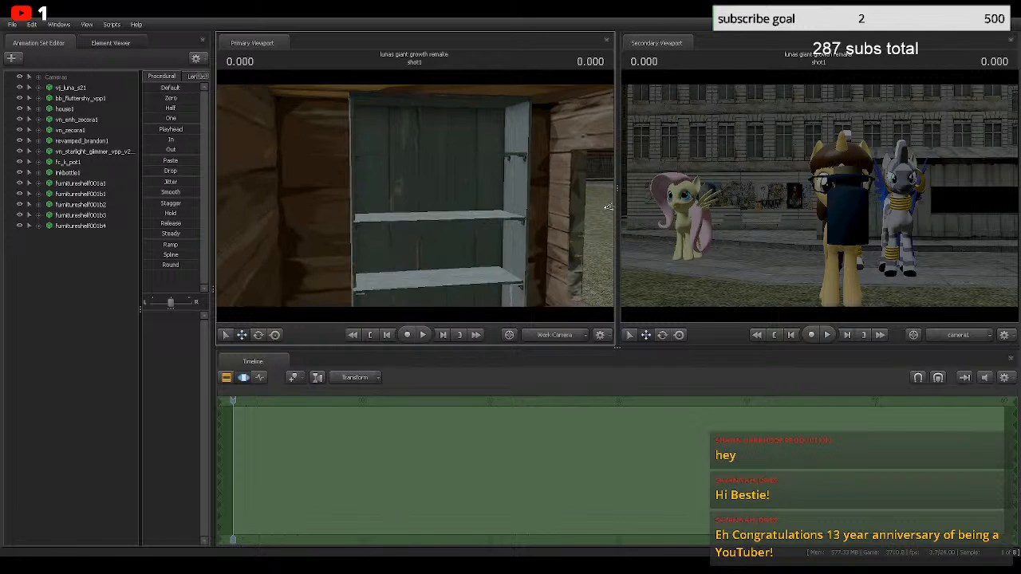
key(w)
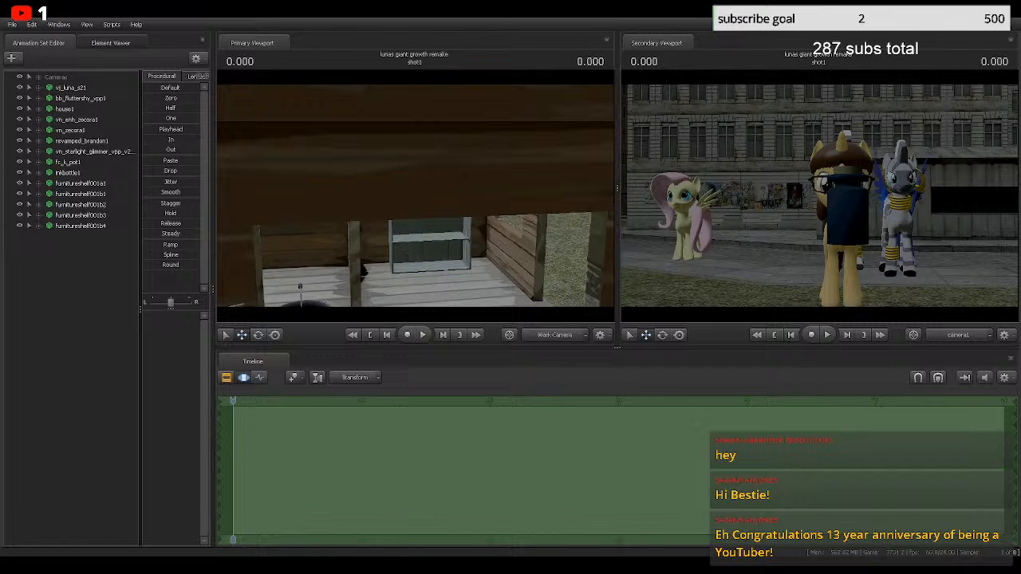
mouse_move(414, 195)
mouse_down()
mouse_move(534, 197)
mouse_move(399, 199)
mouse_up()
key(s)
key(s)
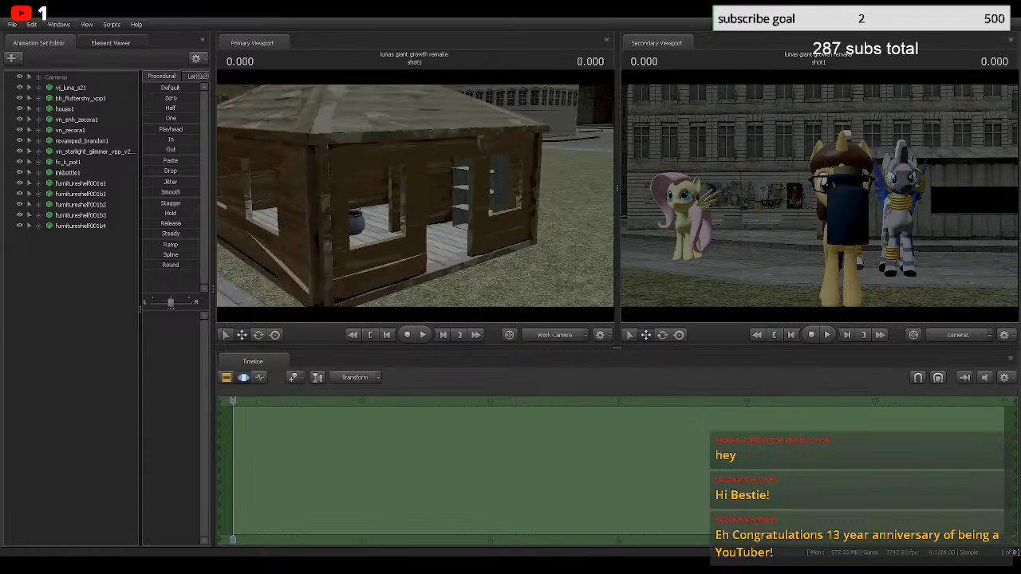
drag(415, 199, 499, 199)
drag(415, 200, 491, 200)
key(a)
key(s)
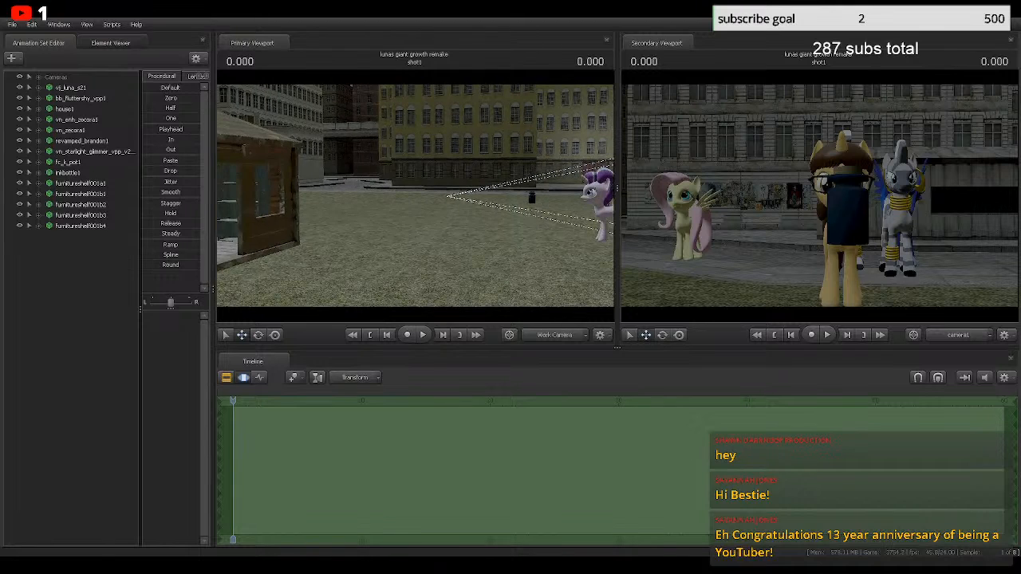
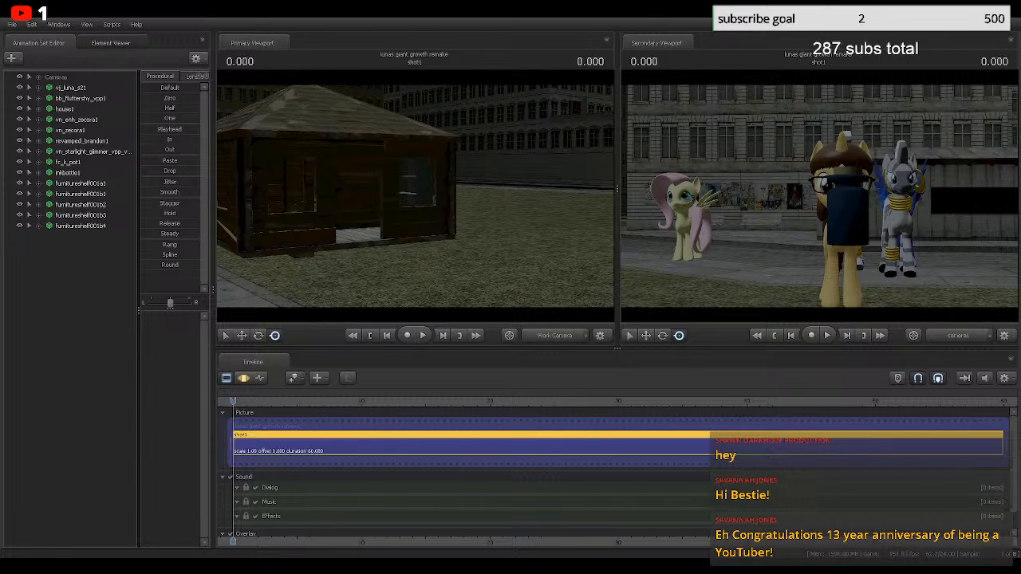
Step: Inspect the house exterior and the group of ponies and both Zecora models standing in front of camera1
drag(417, 209, 381, 214)
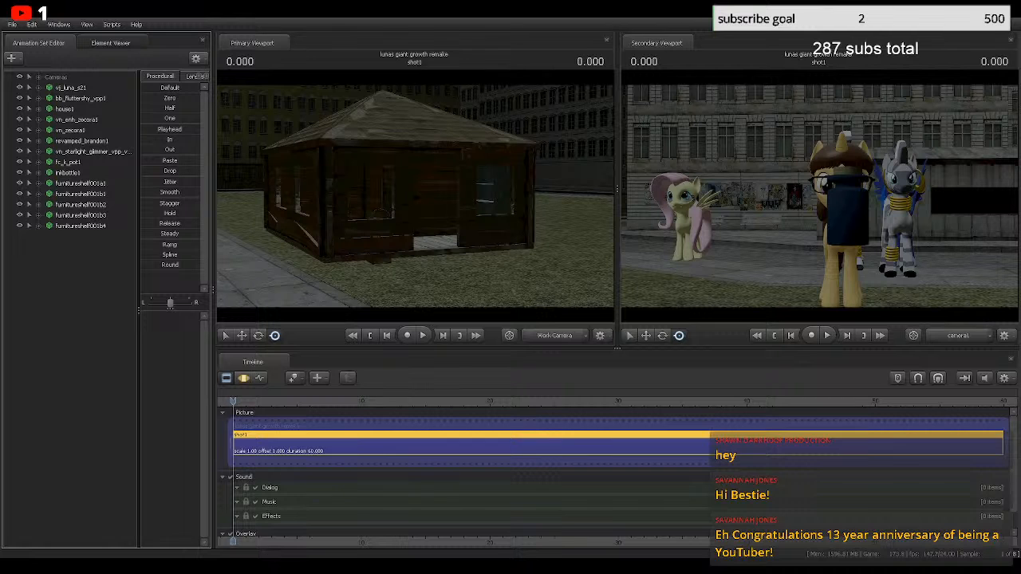
mouse_move(414, 196)
mouse_down()
mouse_move(343, 196)
mouse_move(551, 198)
mouse_move(418, 193)
mouse_move(429, 193)
mouse_move(424, 203)
mouse_up()
key(w)
key(s)
key(w)
key(w)
key(w)
key(s)
key(s)
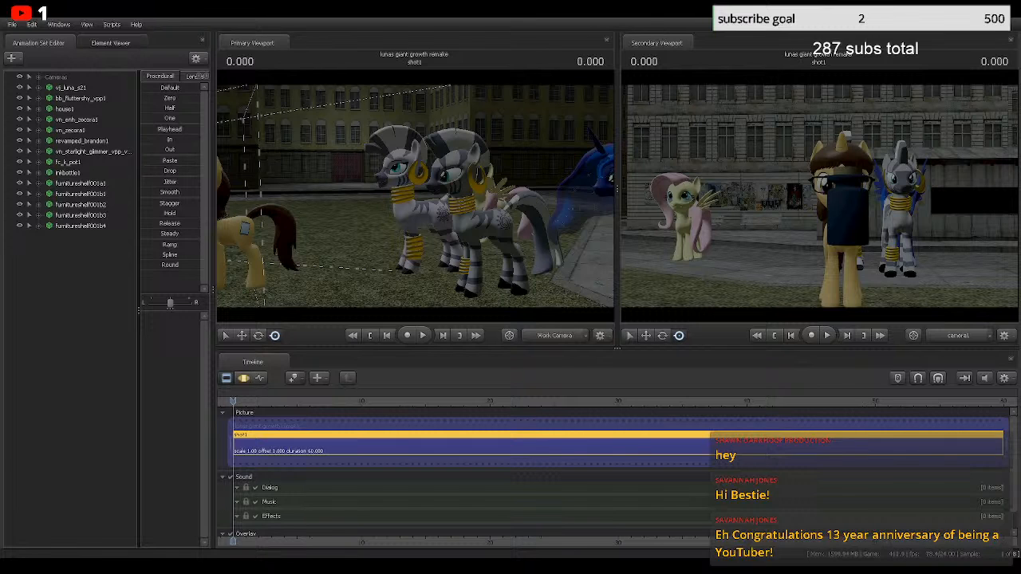
drag(415, 195, 331, 198)
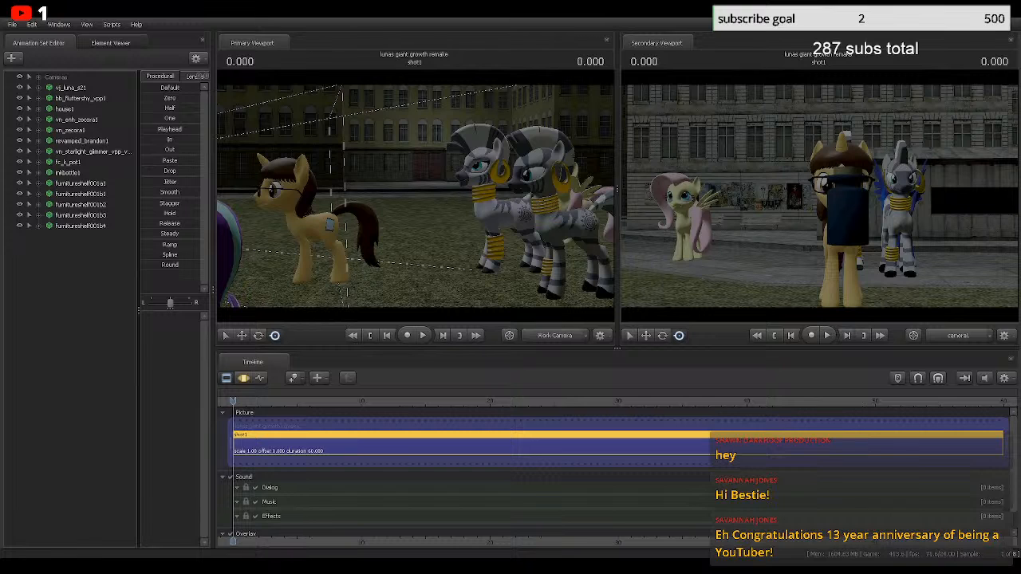
Step: Look through the Flexes and Body control groups of vn_enh_zecora1
click(72, 130)
click(76, 120)
click(38, 119)
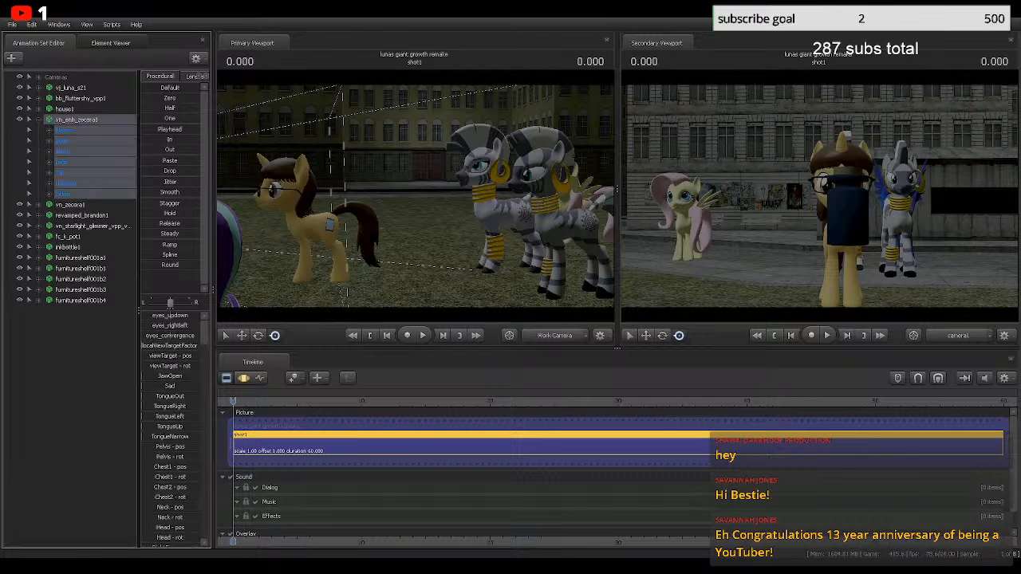
click(49, 130)
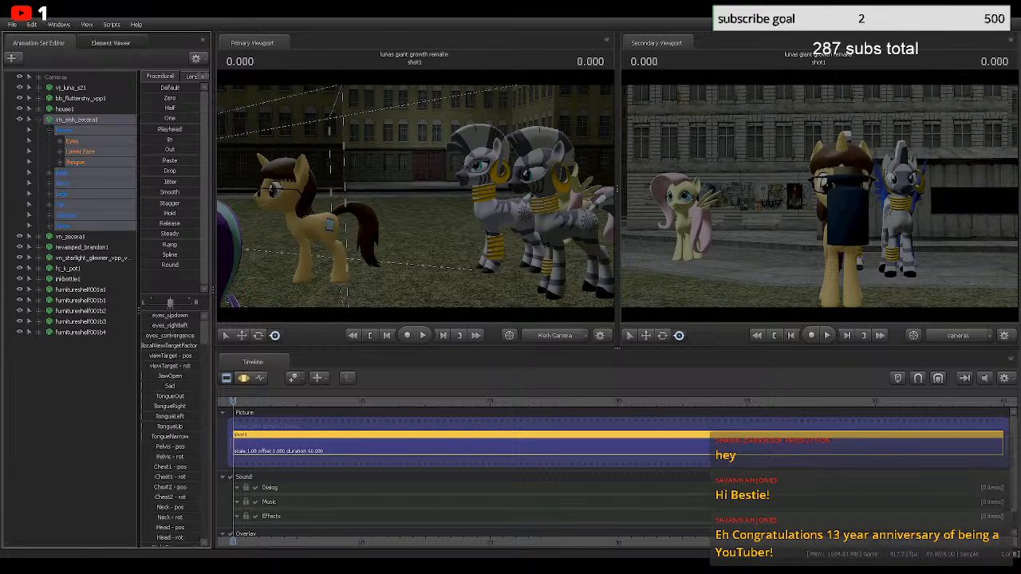
click(49, 130)
click(62, 141)
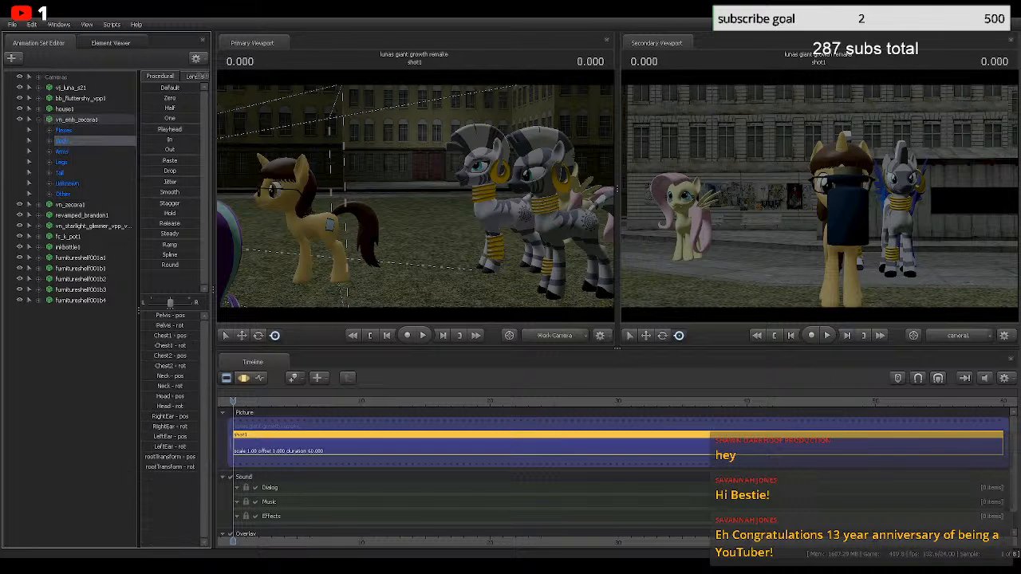
Step: Review the whole list of face controls in vn_enh_zecora1's Unknown group, then collapse the animation set
click(67, 184)
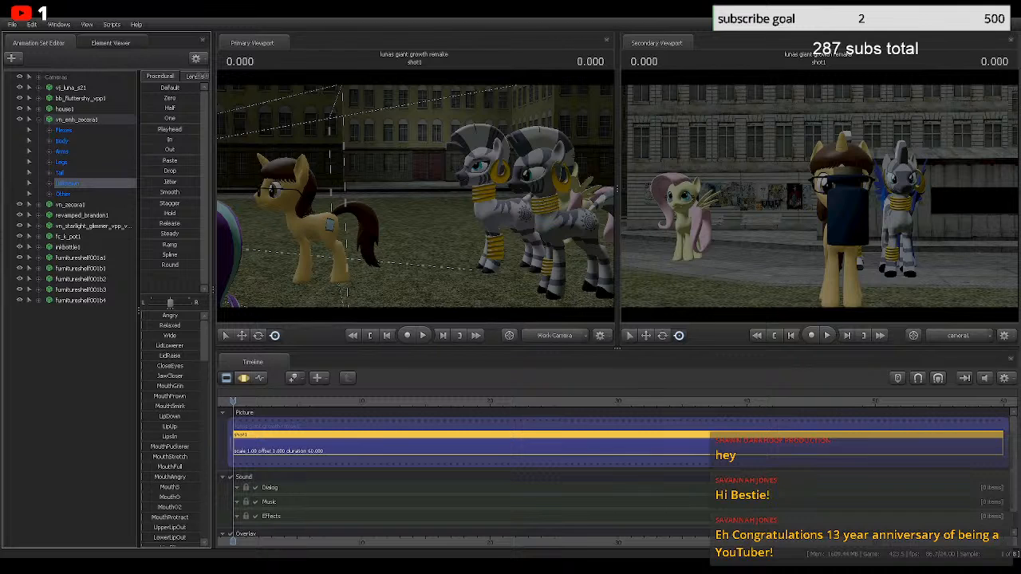
scroll(170, 422, down, 5)
scroll(170, 429, down, 2)
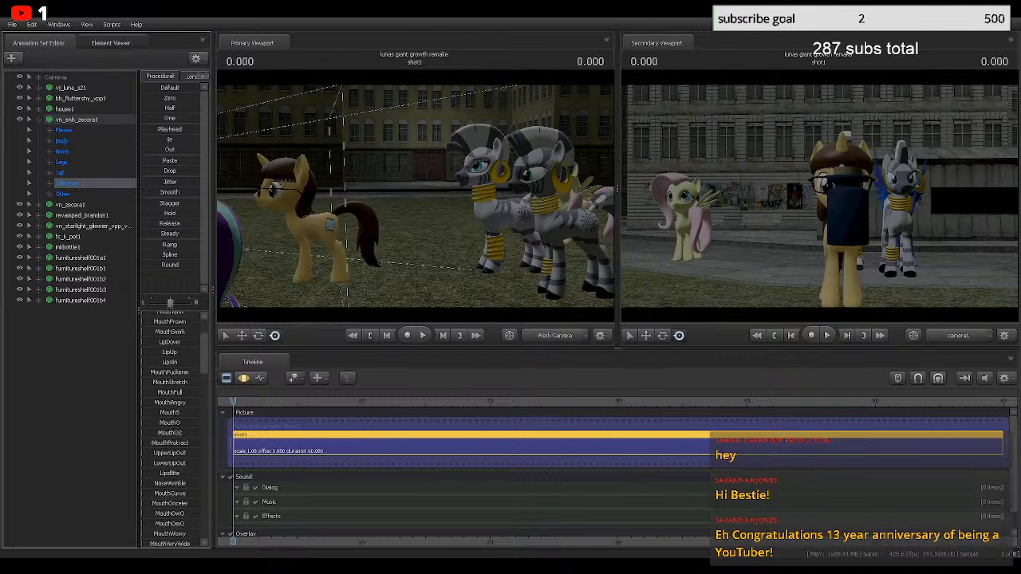
scroll(170, 429, down, 2)
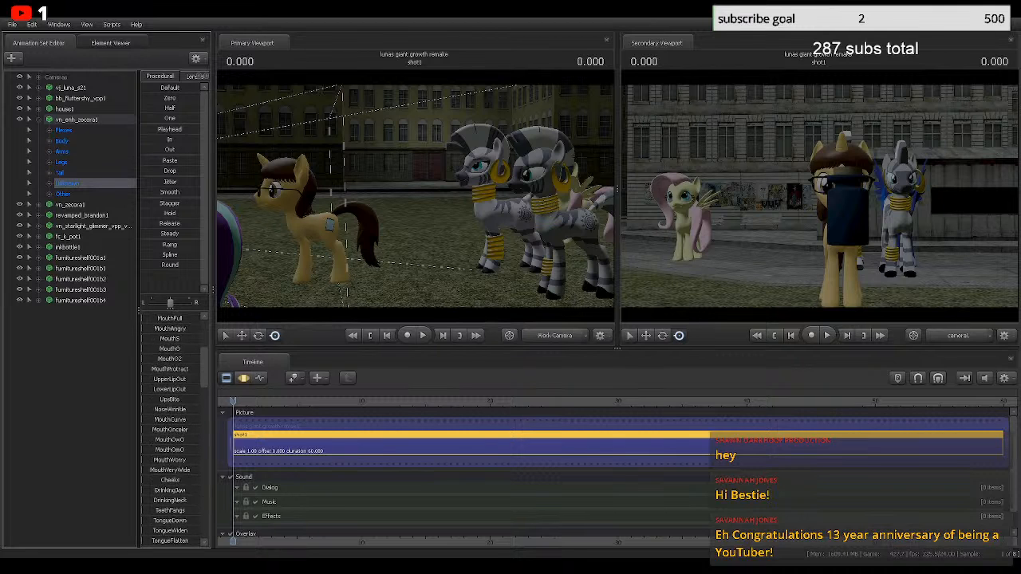
scroll(170, 430, down, 4)
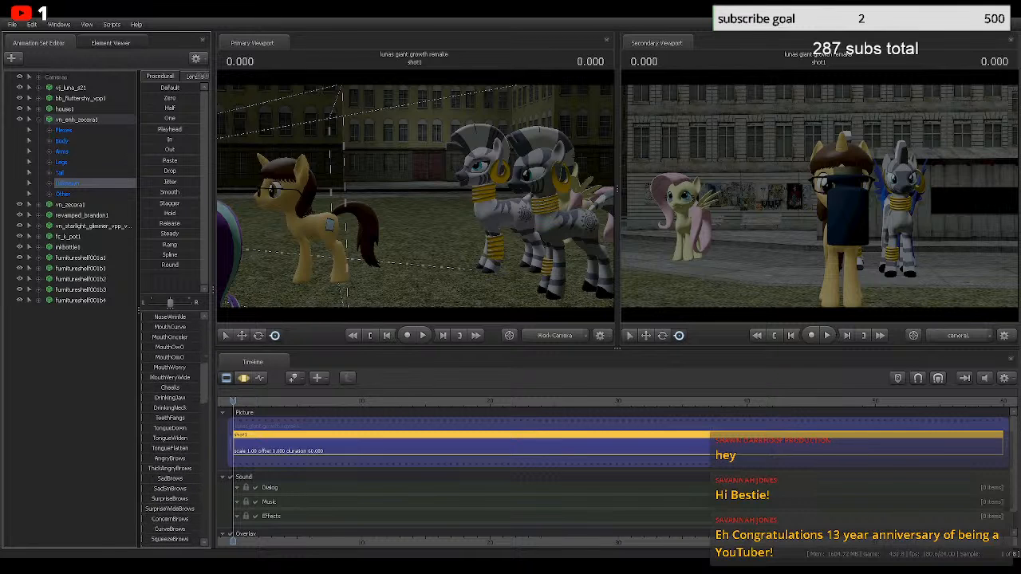
scroll(170, 429, down, 3)
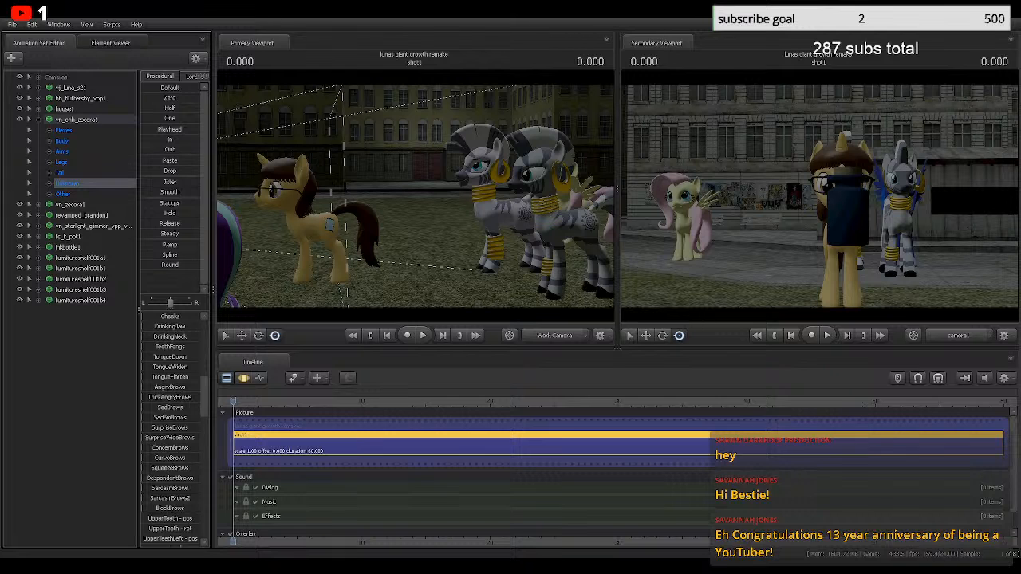
scroll(170, 429, down, 3)
scroll(170, 429, up, 13)
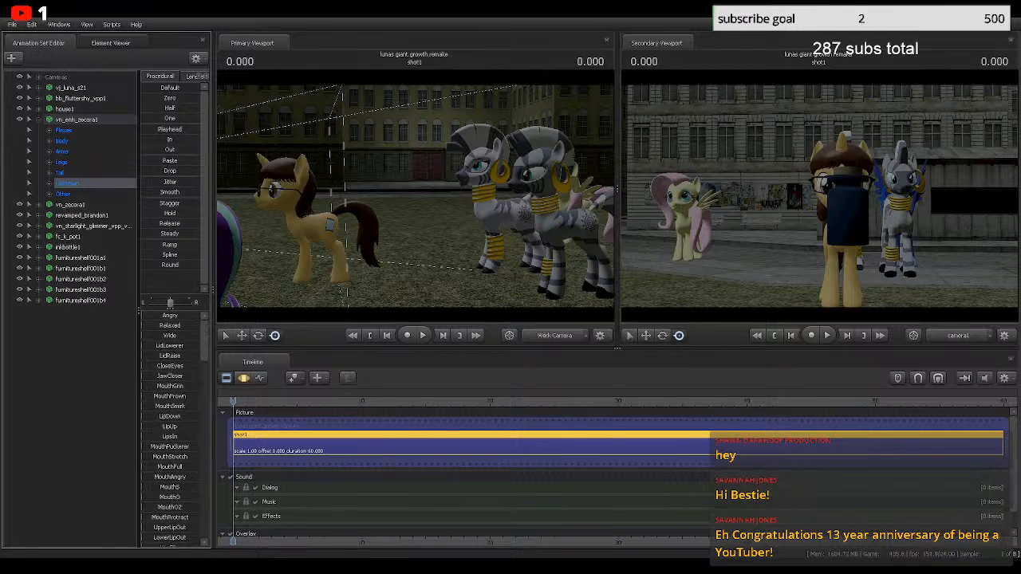
click(39, 120)
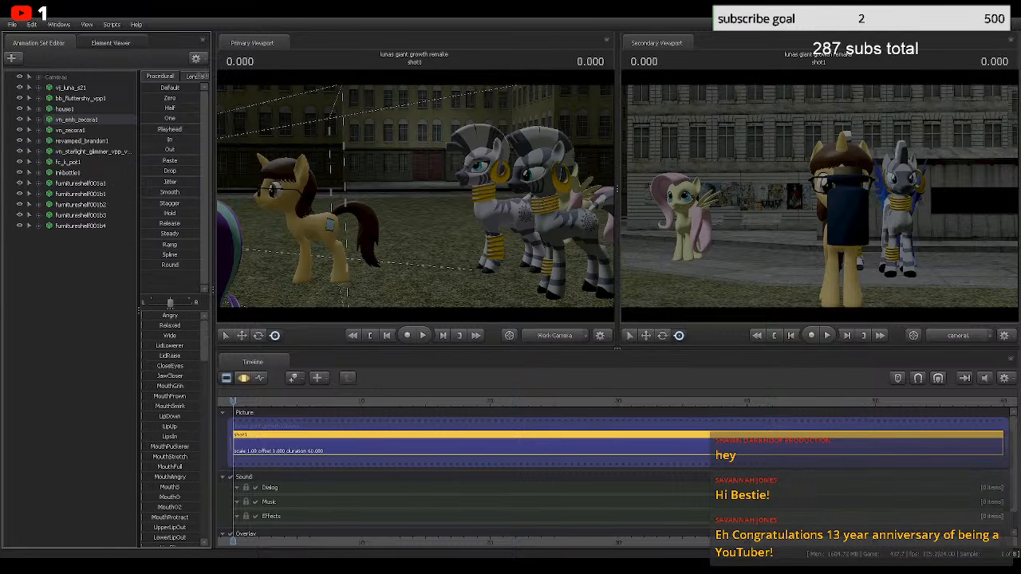
Step: Expand vn_zecora1's control groups, then add a second vn_zecora model to the scene and select its animation set
click(70, 130)
click(38, 130)
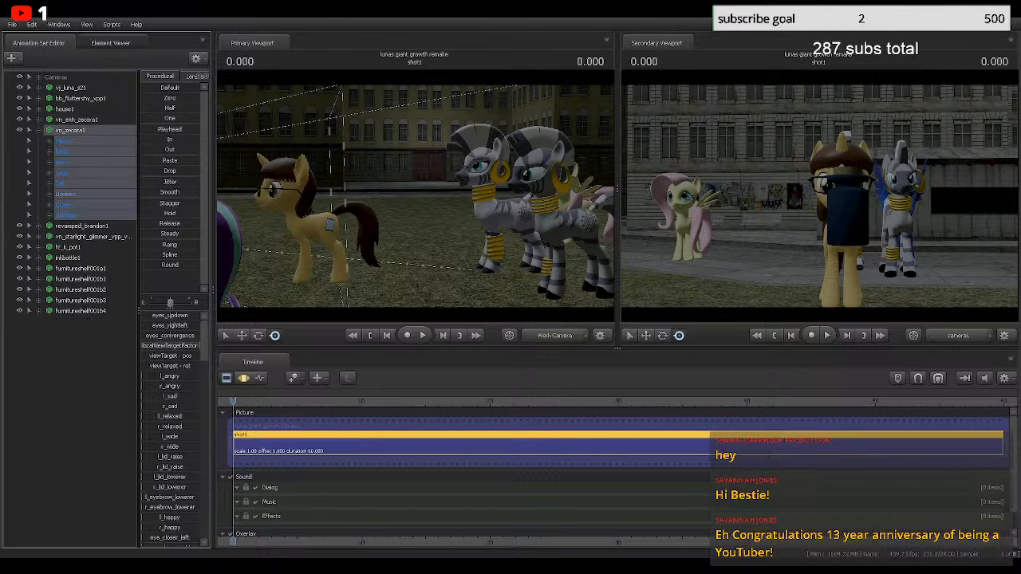
click(71, 382)
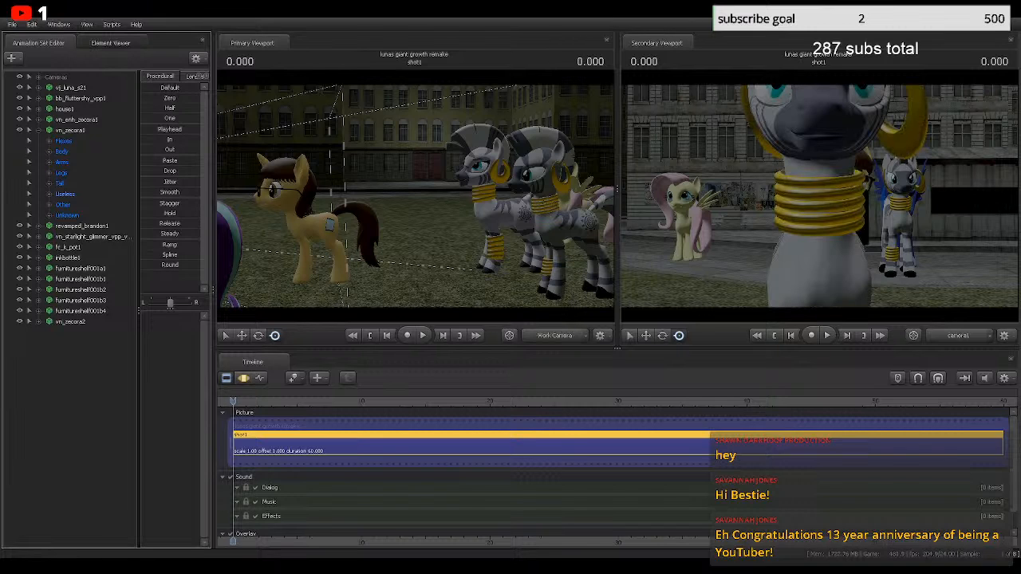
click(70, 322)
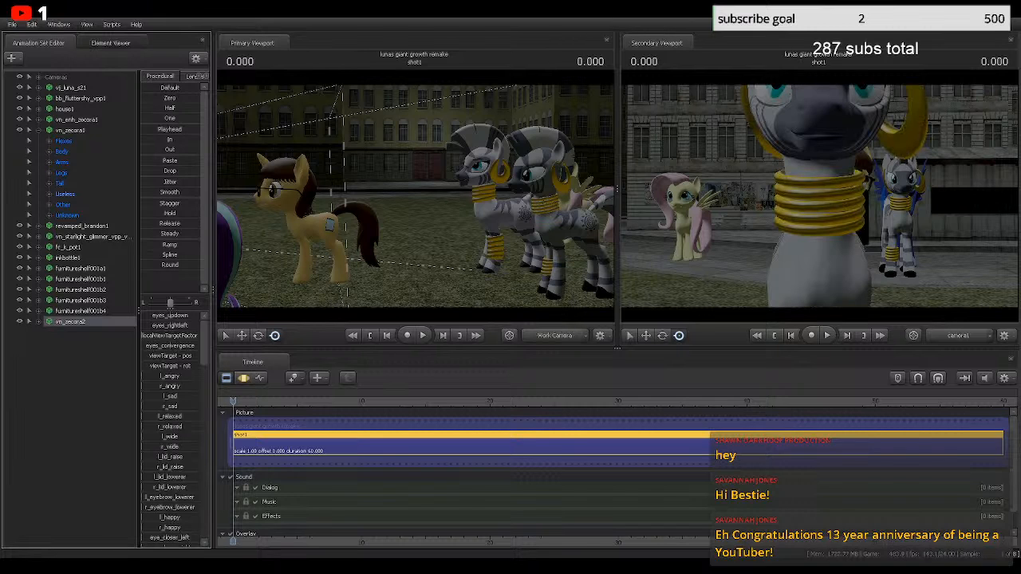
Step: Delete the old vn_zecora1 and vn_enh_zecora1 animation sets and select vn_zecora2
click(71, 130)
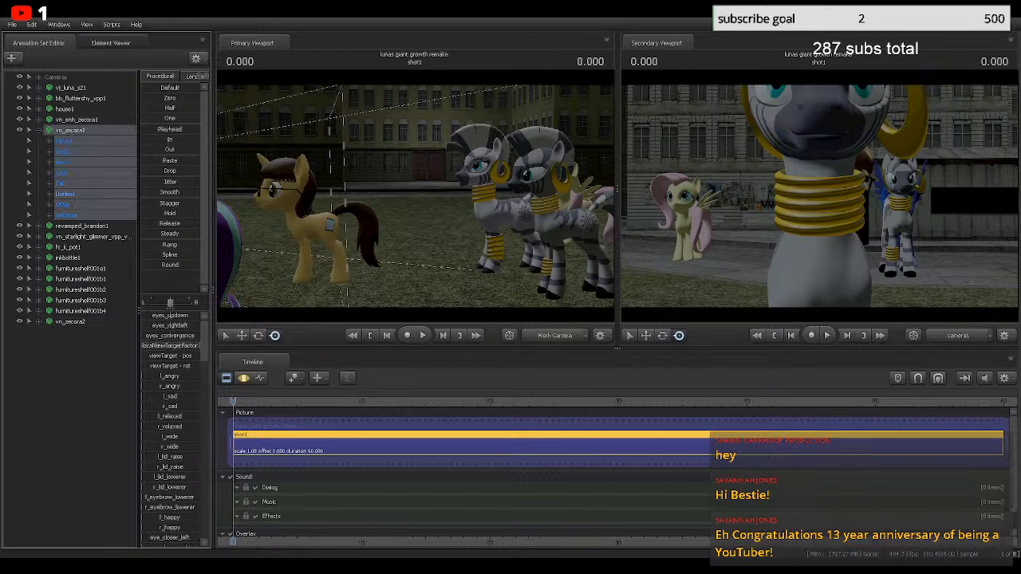
key(Delete)
key(Delete)
click(70, 215)
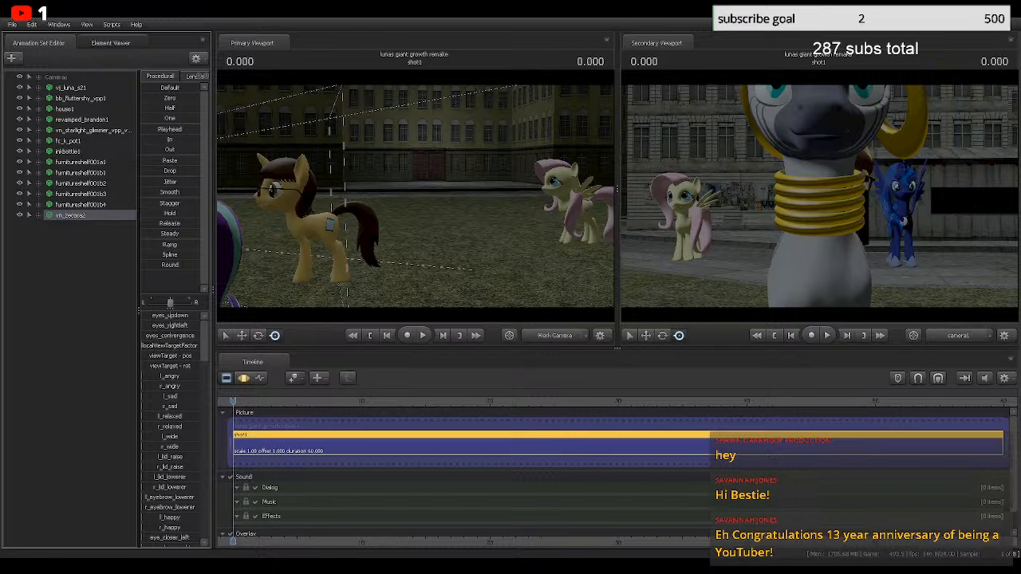
Step: Expand the vn_zecora2 animation set and look through the full list of its Flexes controls
click(38, 215)
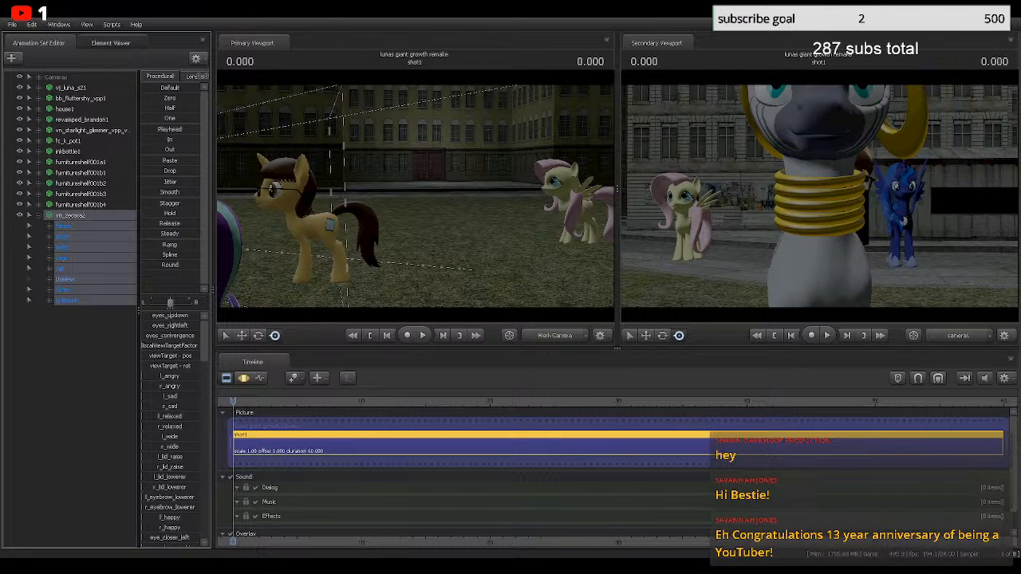
click(64, 225)
scroll(170, 431, down, 6)
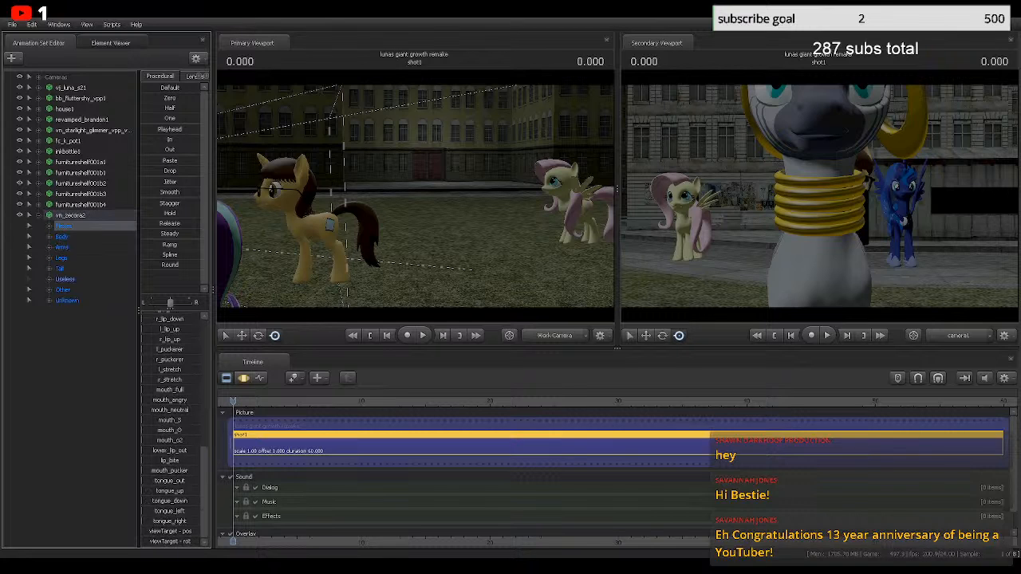
scroll(170, 431, up, 5)
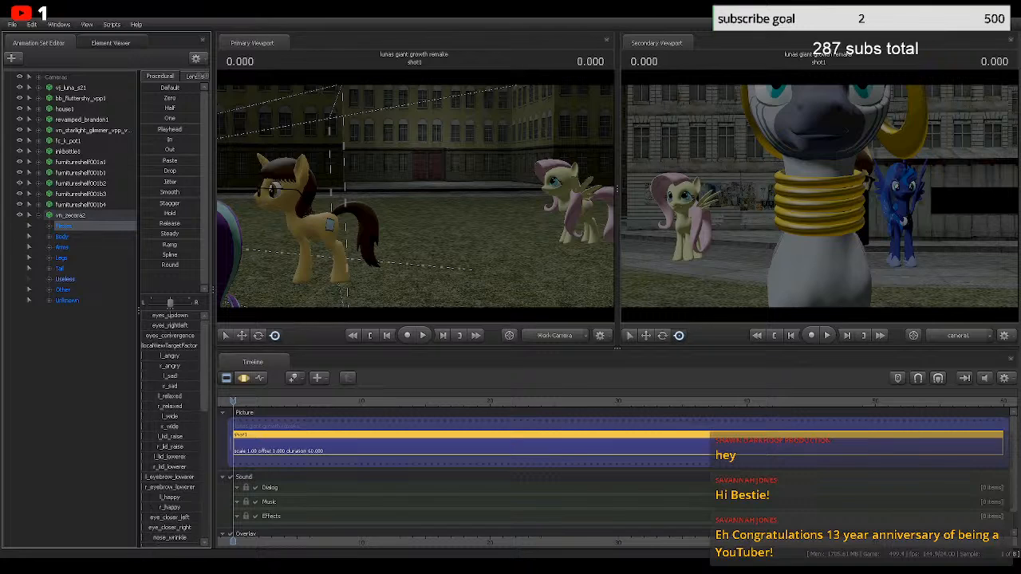
Step: Inspect vn_zecora2's Unknown, Body and Flexes groups, then clear the selection and collapse the animation set
click(67, 301)
click(50, 301)
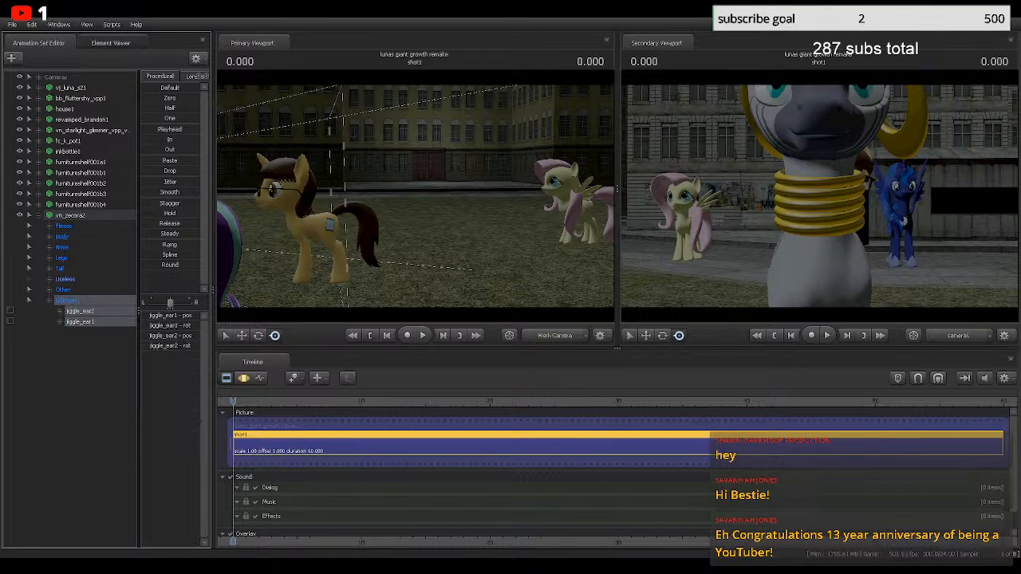
click(49, 301)
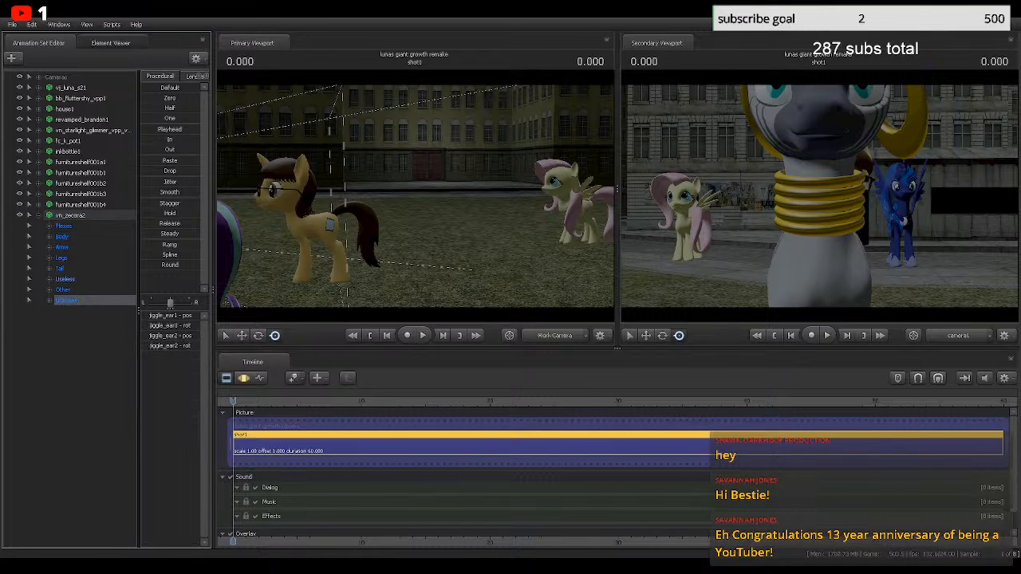
click(50, 237)
click(50, 236)
click(49, 227)
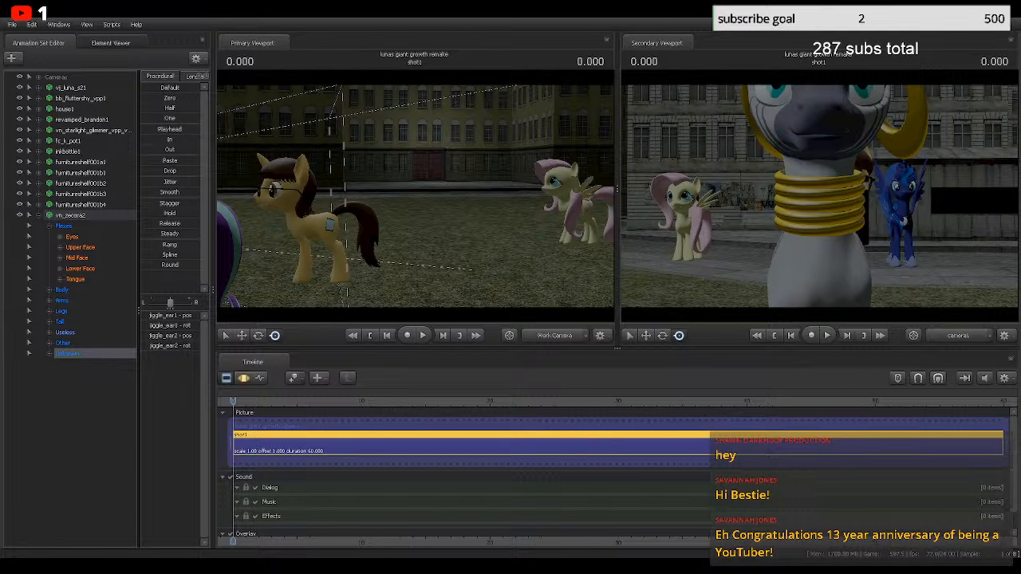
click(80, 422)
click(39, 216)
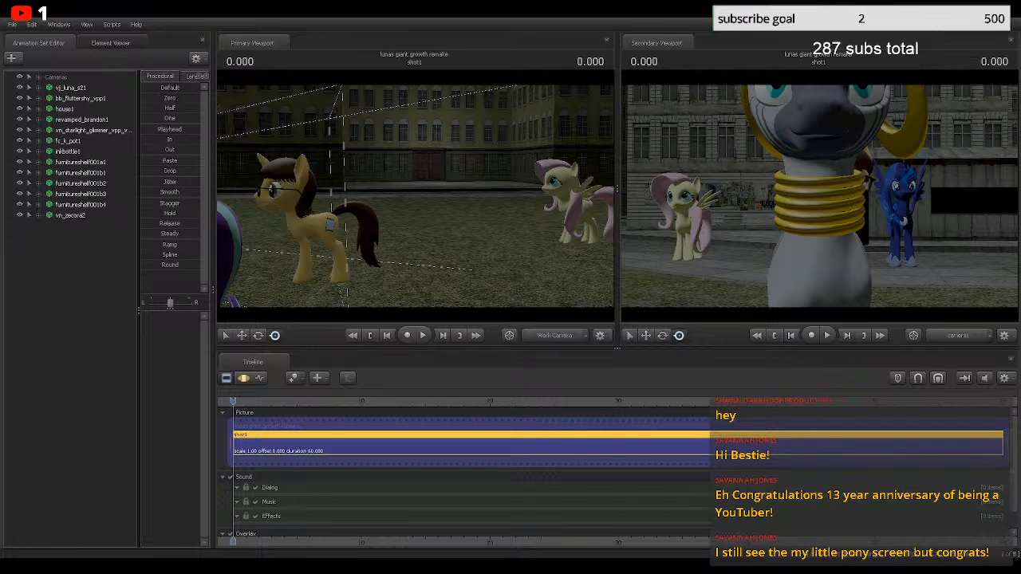
Step: Switch to Discord, show the members-VC call participants in a grid, and return to Source Filmmaker
drag(415, 196, 319, 196)
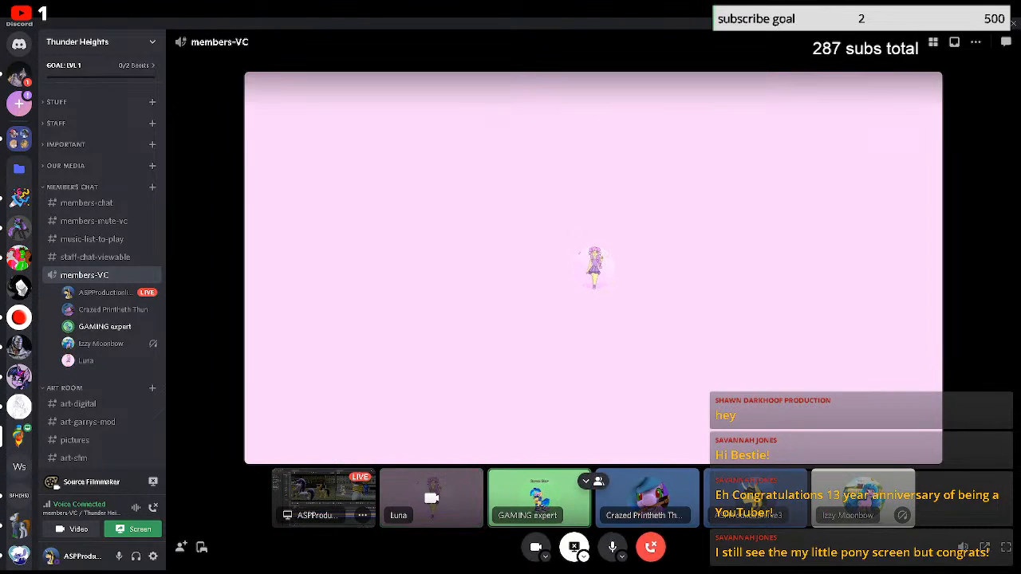
click(932, 42)
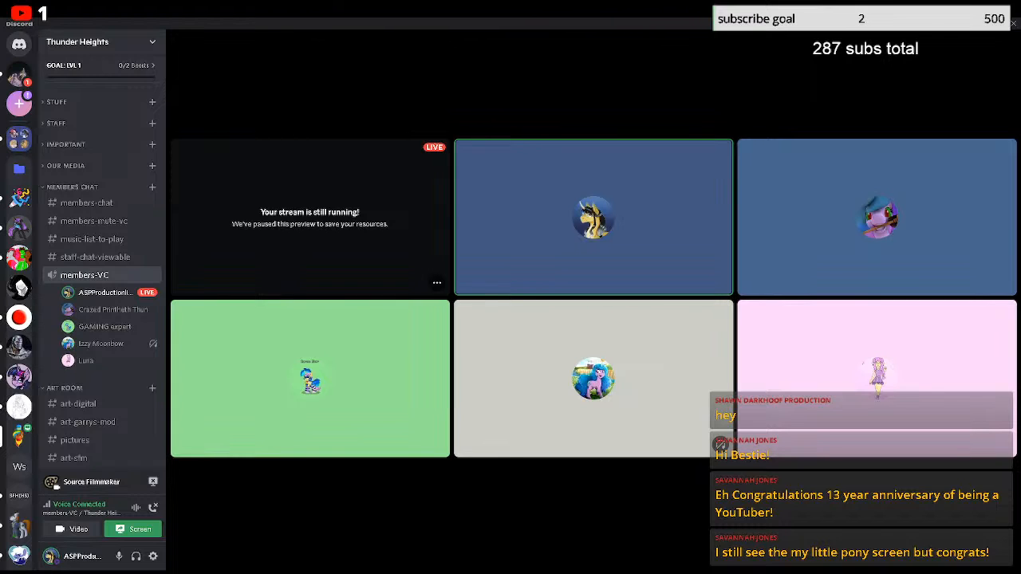
key(alt+Tab)
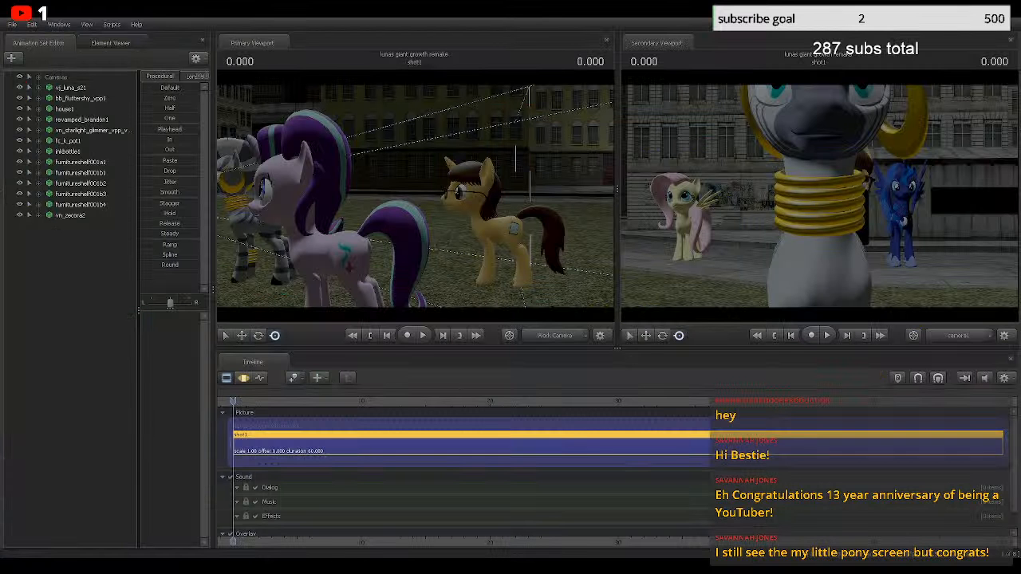